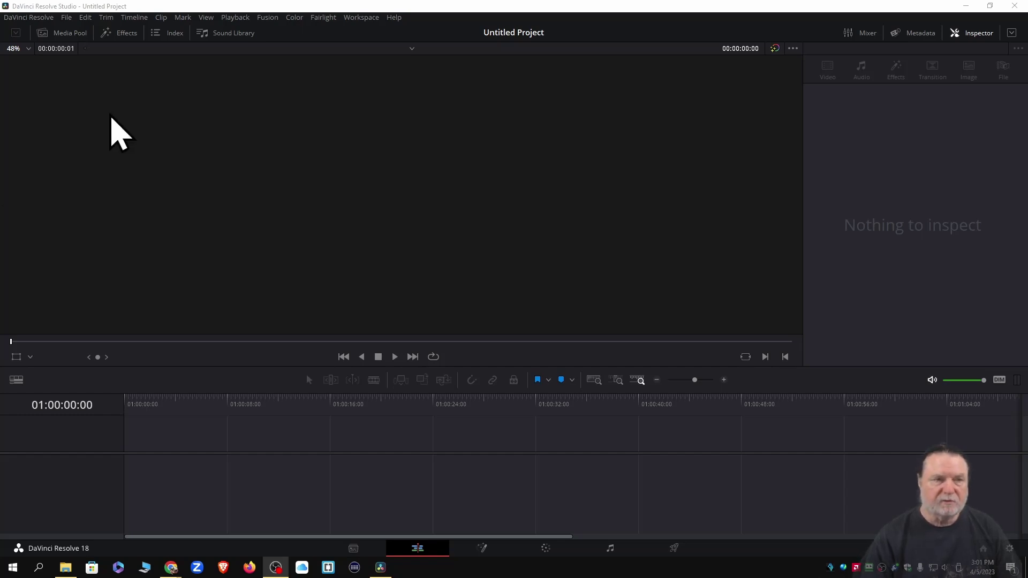
# In the Effects library, show the Effects category and select Fusion Composition
pyautogui.click(122, 33)
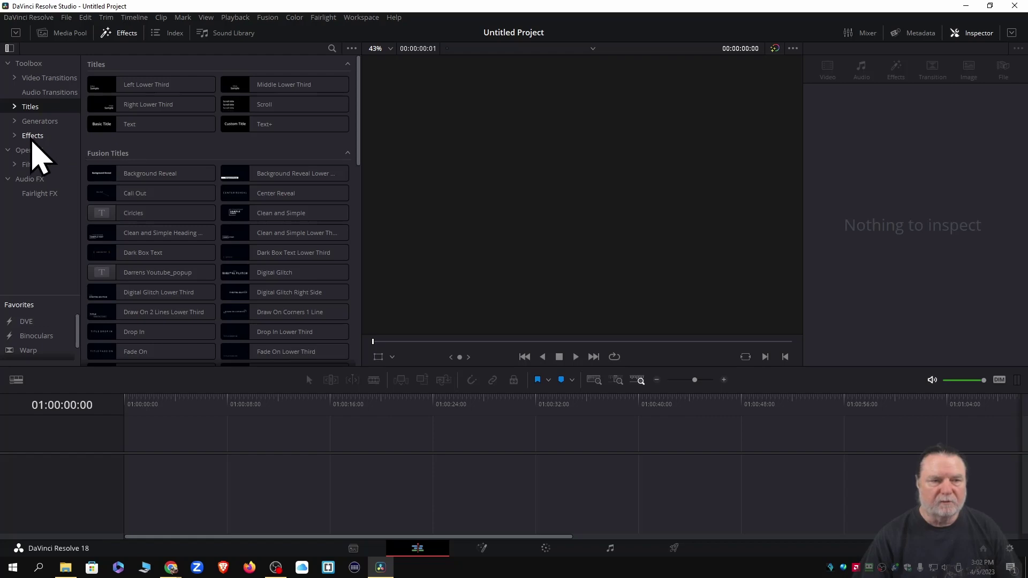
pyautogui.click(32, 136)
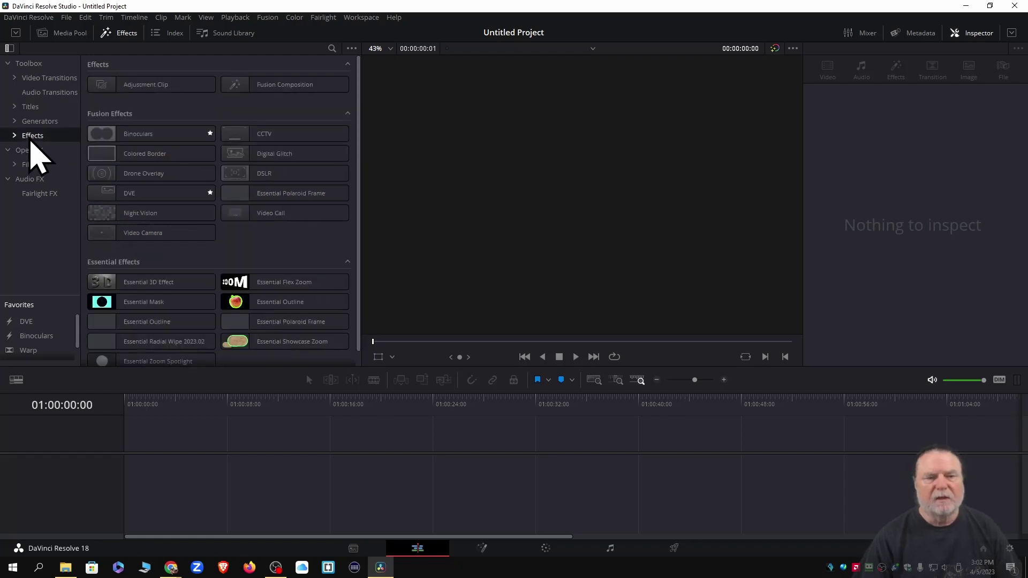
pyautogui.click(263, 85)
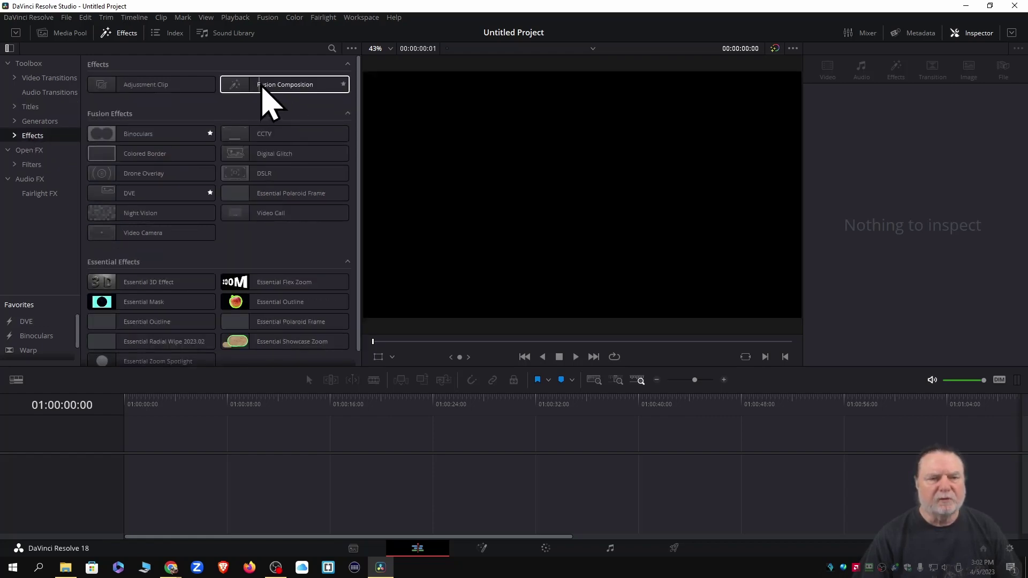
# Place a Fusion Composition clip on V1 at about 00:00:56 and park the playhead on it
pyautogui.moveTo(269, 86); pyautogui.dragTo(328, 495)
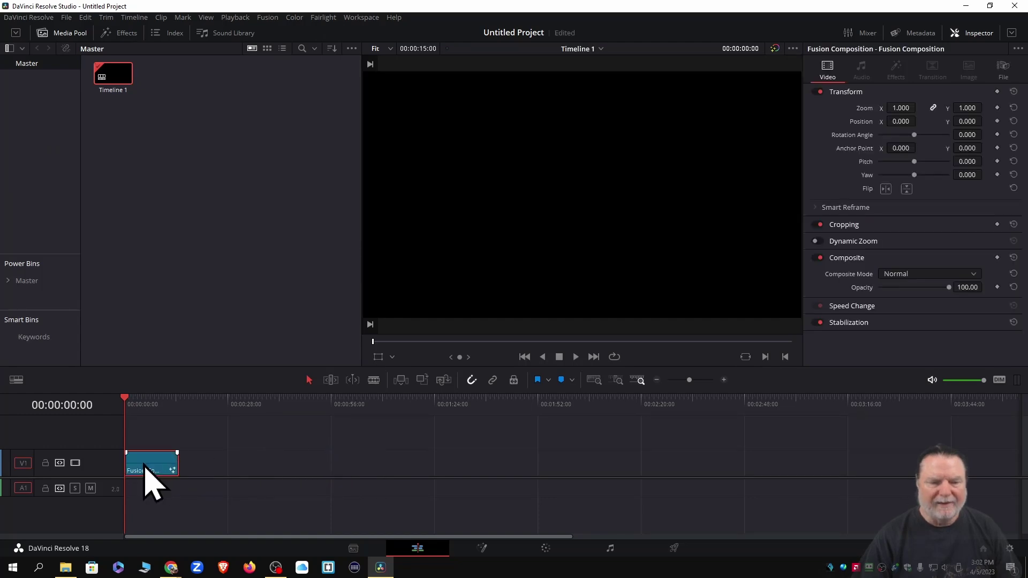
pyautogui.moveTo(144, 465); pyautogui.dragTo(374, 460)
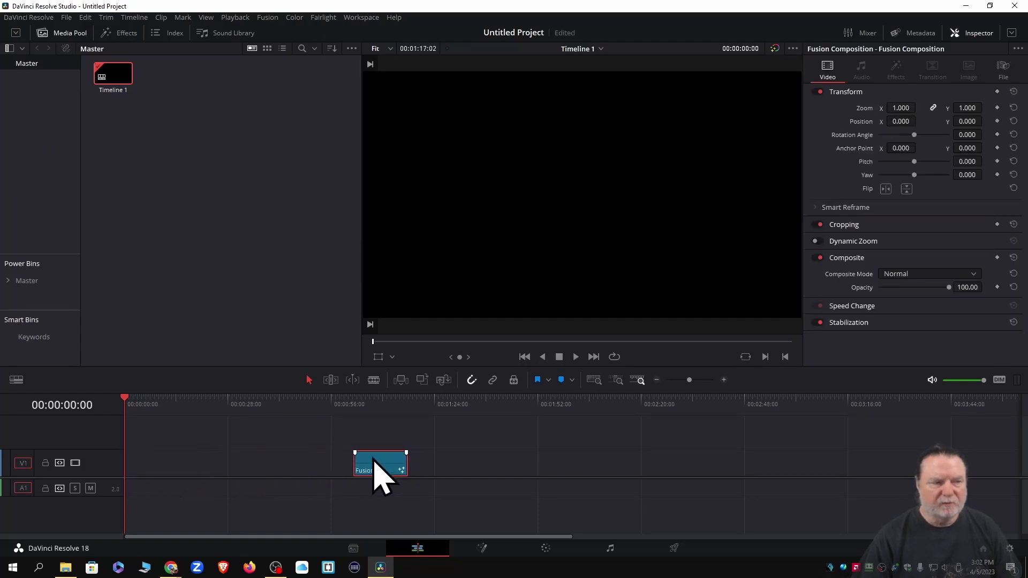
pyautogui.click(370, 405)
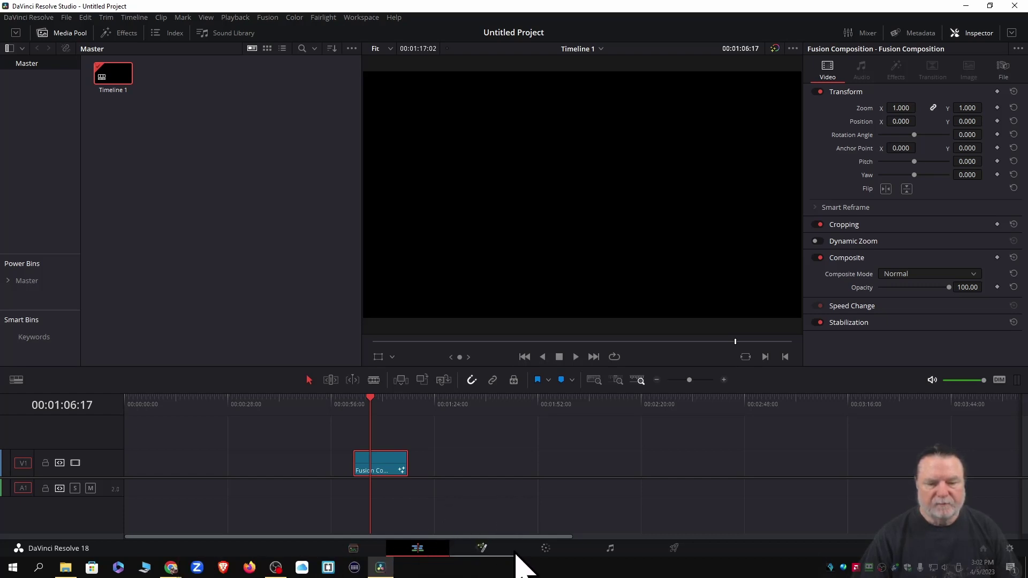
# Open the Fusion Composition clip in the Fusion page from its right-click menu
pyautogui.click(483, 552)
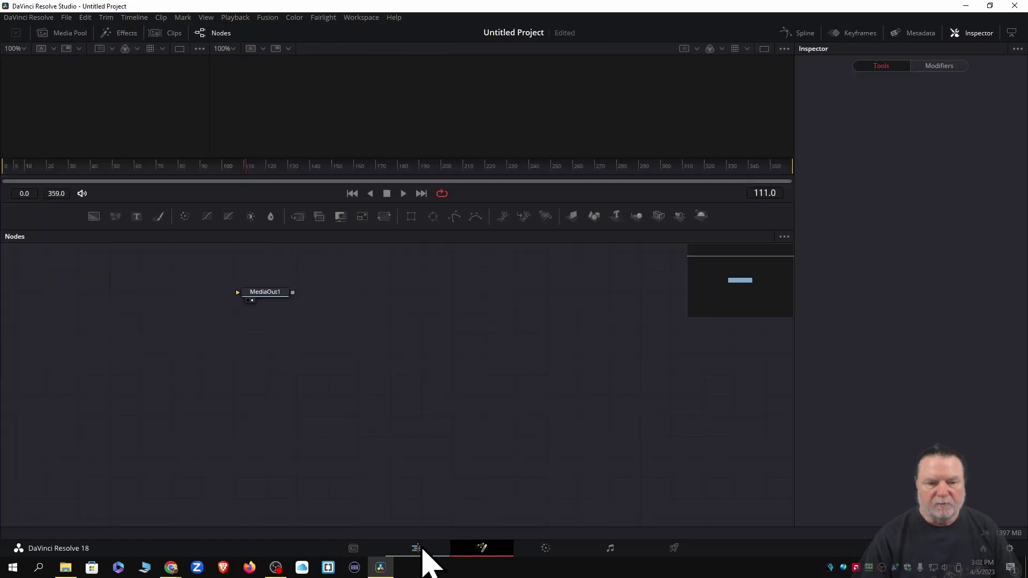
pyautogui.click(418, 552)
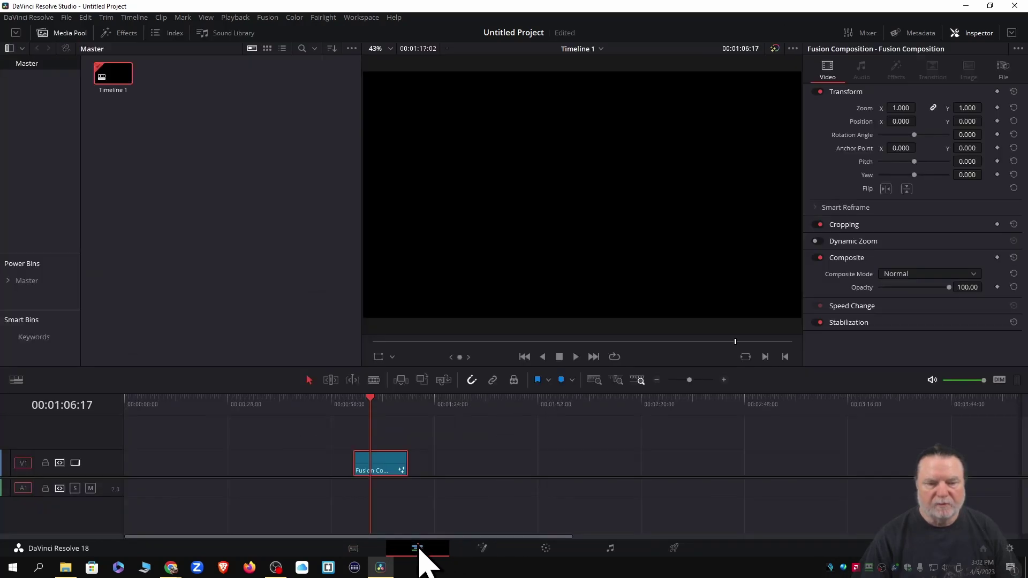
pyautogui.rightClick(387, 474)
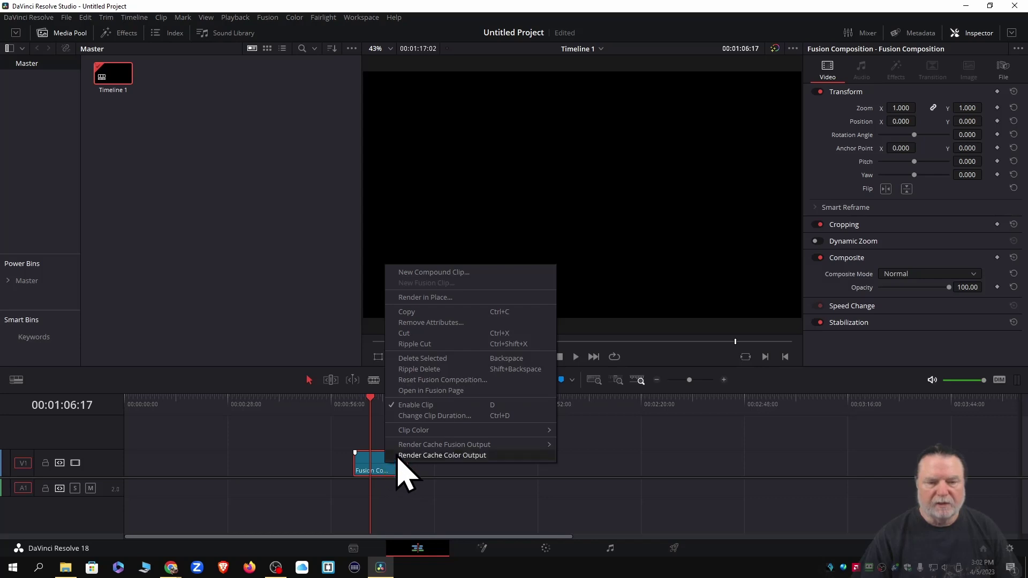
pyautogui.click(434, 391)
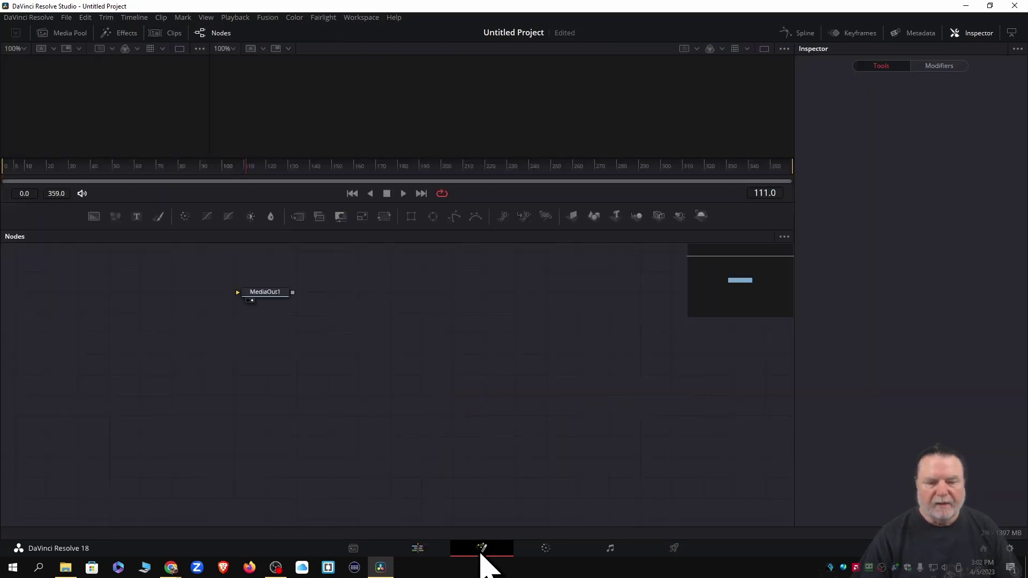
# Move the MediaOut1 node to the right side of the node graph
pyautogui.click(420, 551)
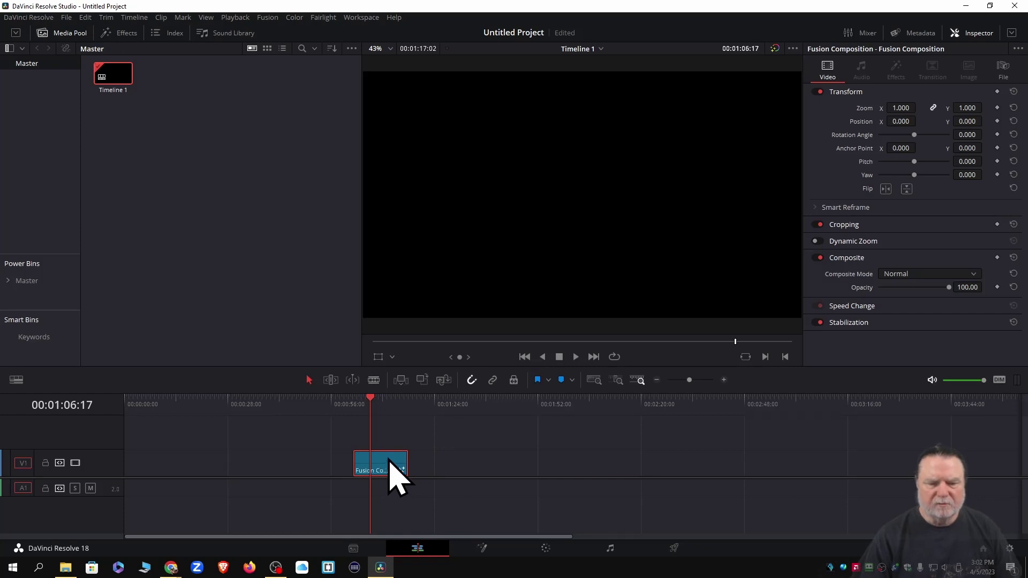
pyautogui.click(481, 549)
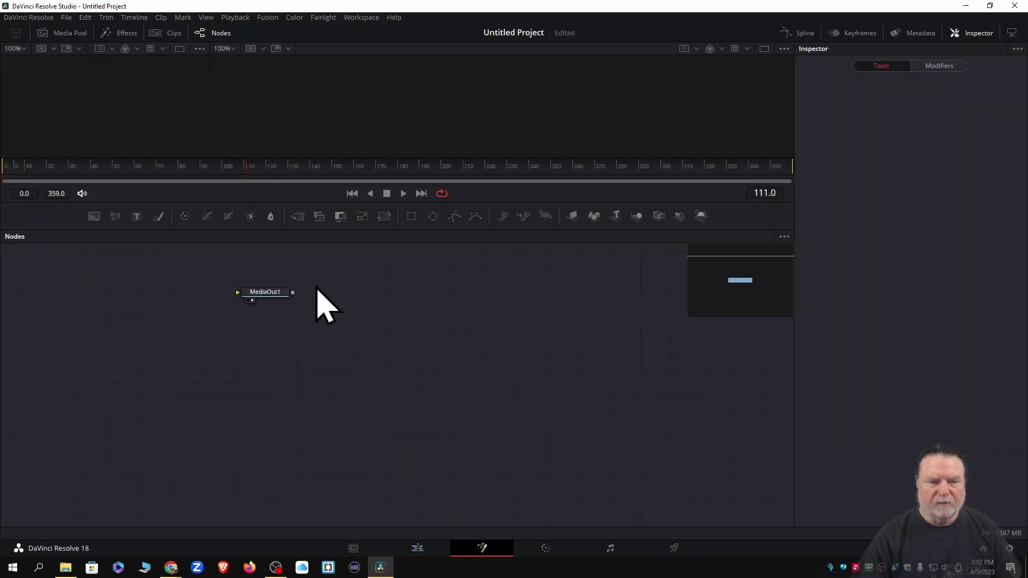
pyautogui.moveTo(239, 255); pyautogui.dragTo(673, 362)
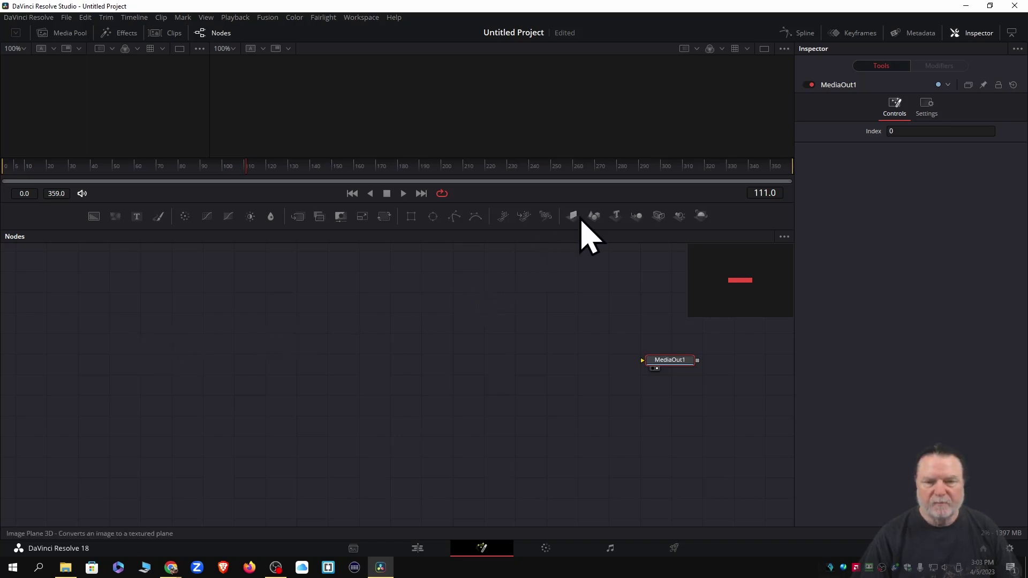
# Add ImagePlane3D1 and Merge3D1 nodes and arrange them in the graph, leaving them unconnected
pyautogui.moveTo(572, 216); pyautogui.dragTo(241, 288)
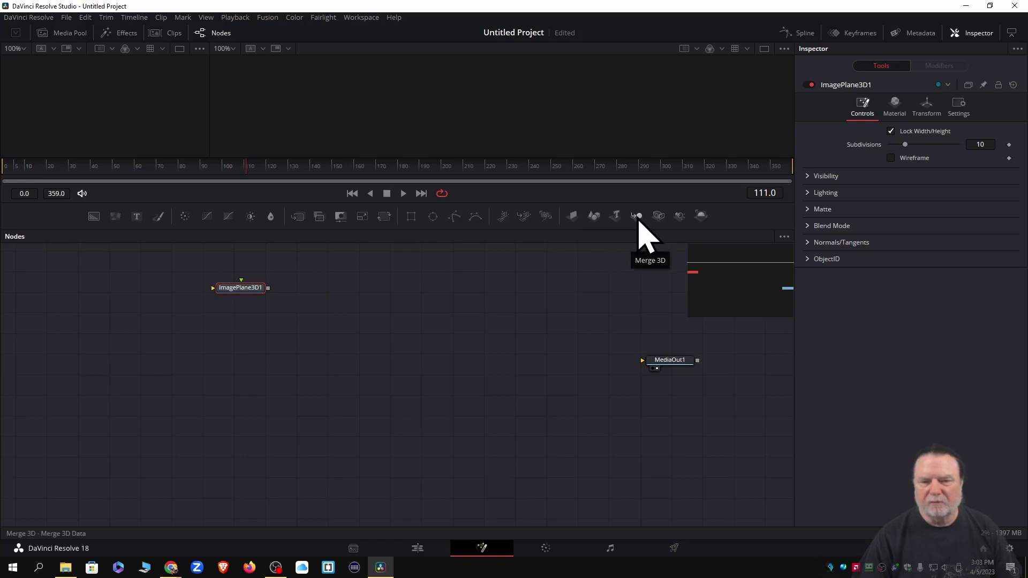
pyautogui.moveTo(638, 218); pyautogui.dragTo(442, 329)
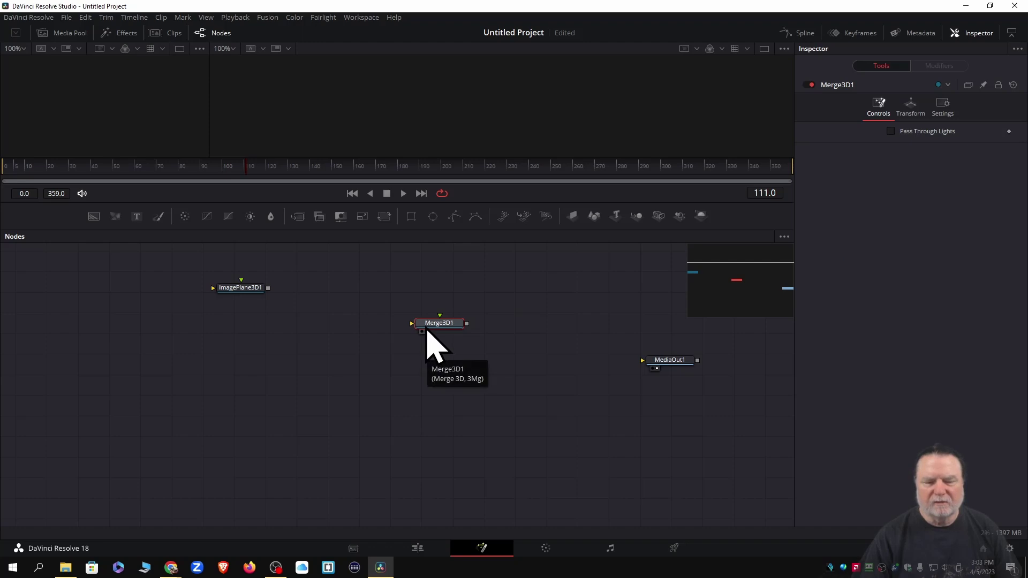
pyautogui.moveTo(432, 323); pyautogui.dragTo(510, 279)
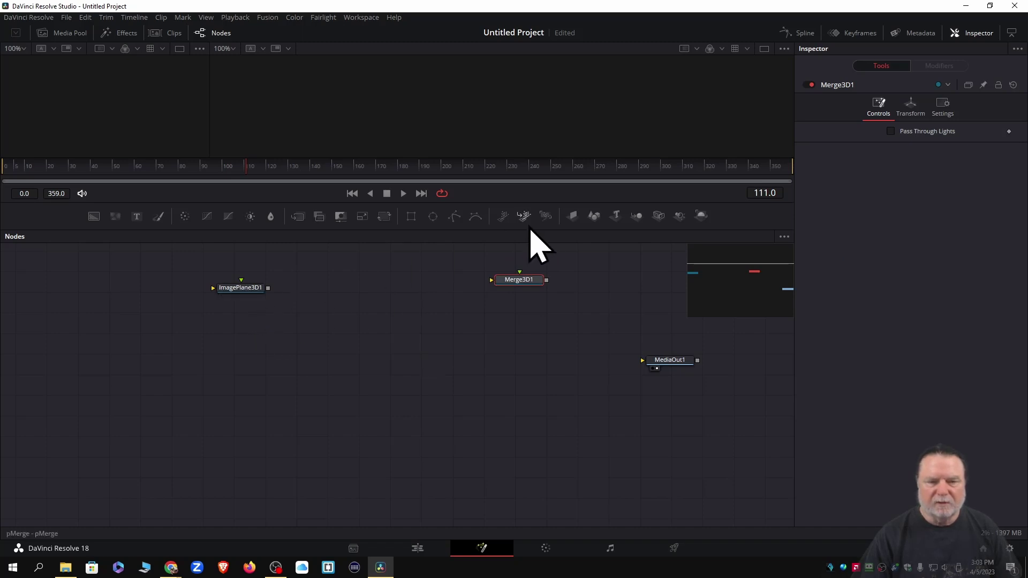
pyautogui.moveTo(249, 290); pyautogui.dragTo(379, 342)
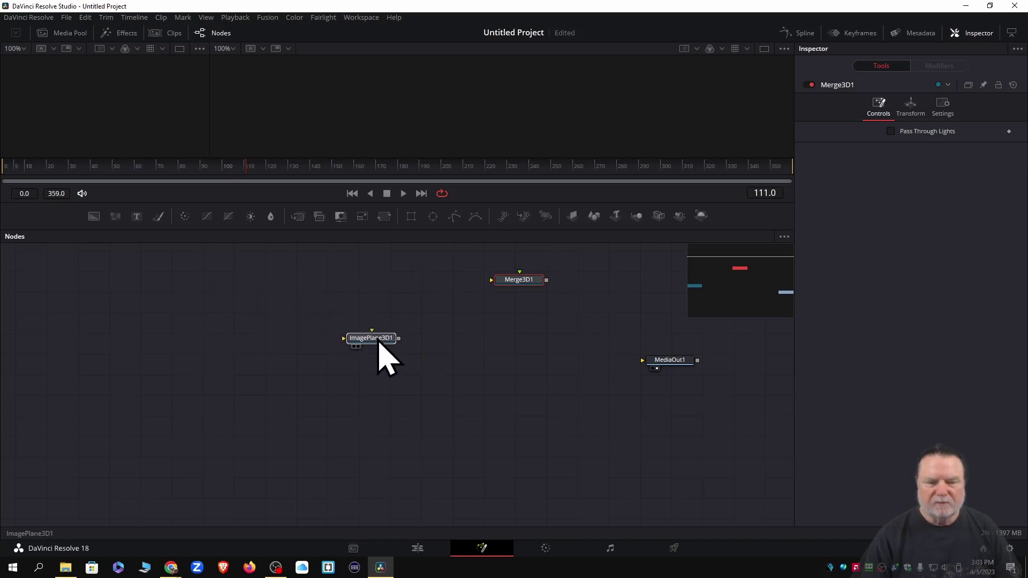
pyautogui.click(379, 342)
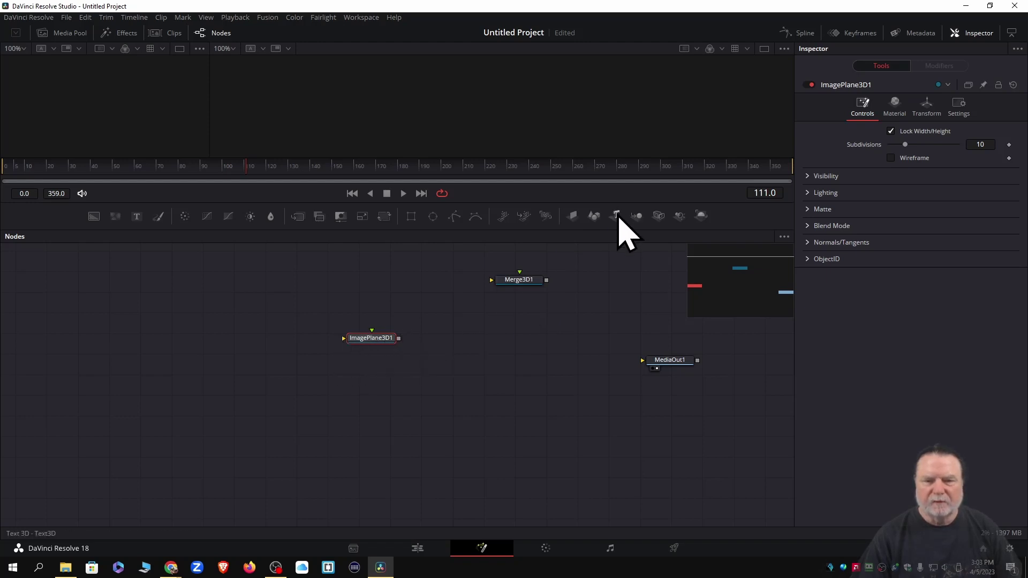
# Add five Text3D nodes stacked in a column at the left of the graph
pyautogui.moveTo(617, 215); pyautogui.dragTo(255, 288)
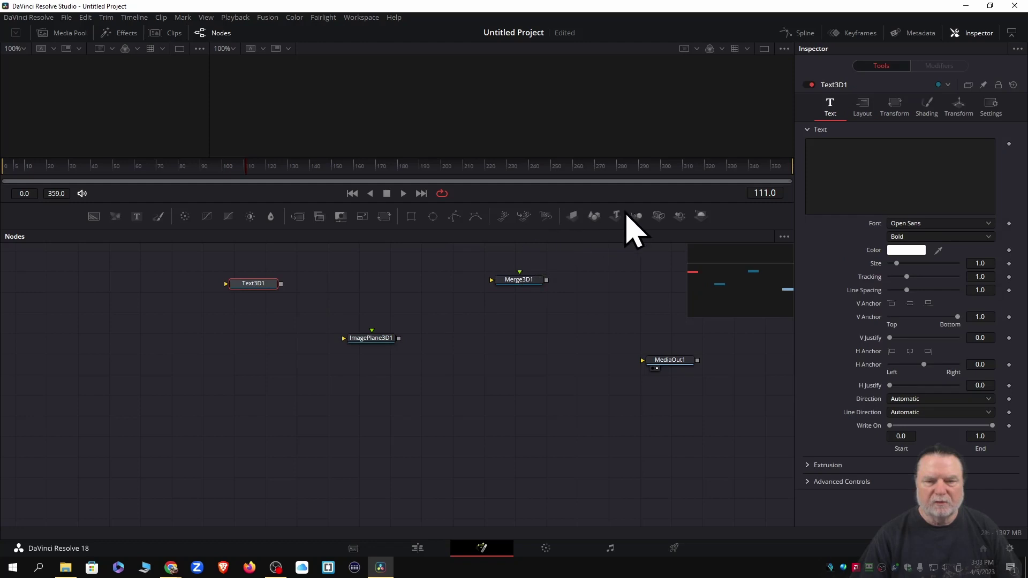
pyautogui.moveTo(616, 215); pyautogui.dragTo(250, 315)
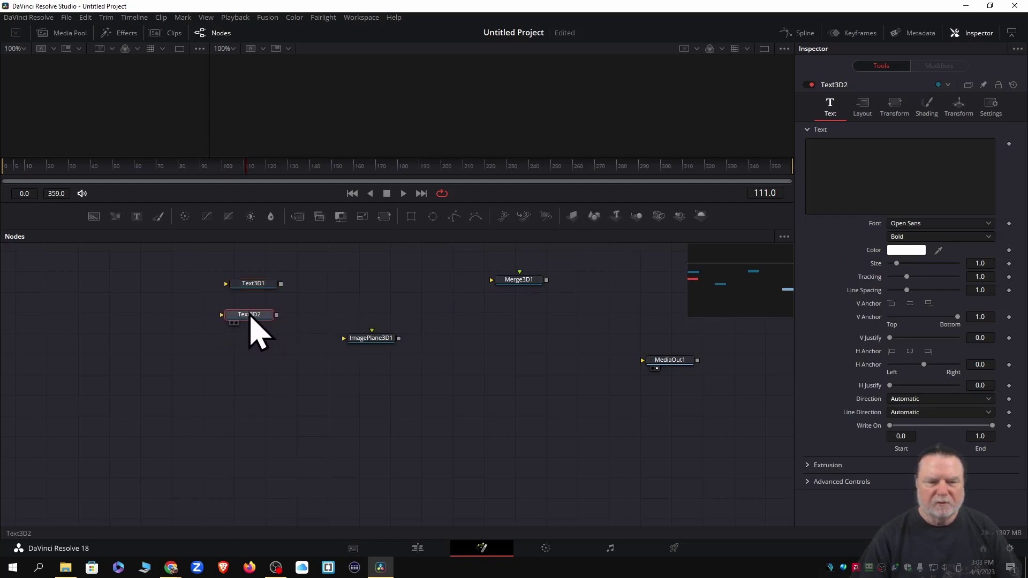
pyautogui.moveTo(615, 215); pyautogui.dragTo(454, 329)
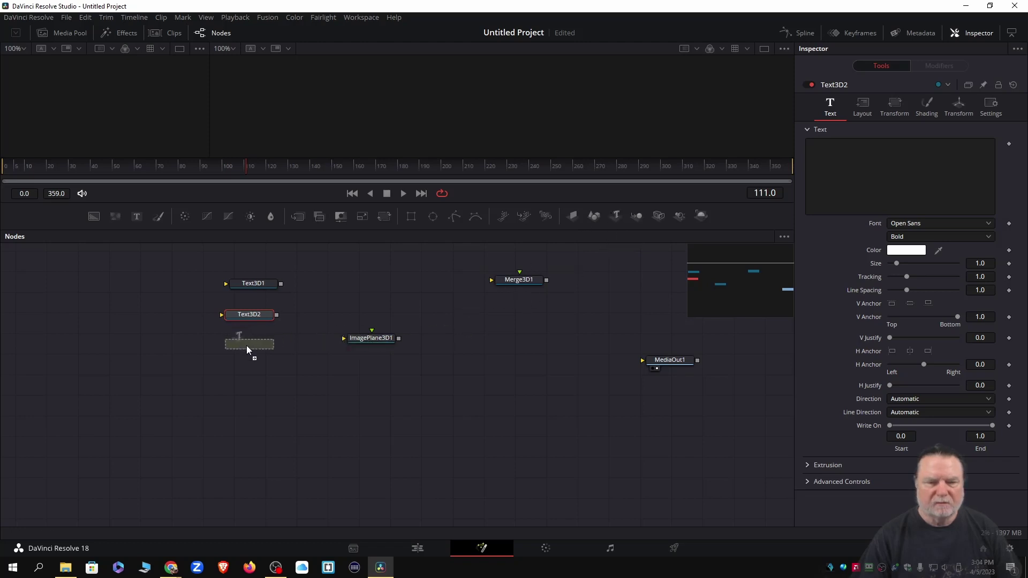
pyautogui.moveTo(249, 348); pyautogui.dragTo(249, 349)
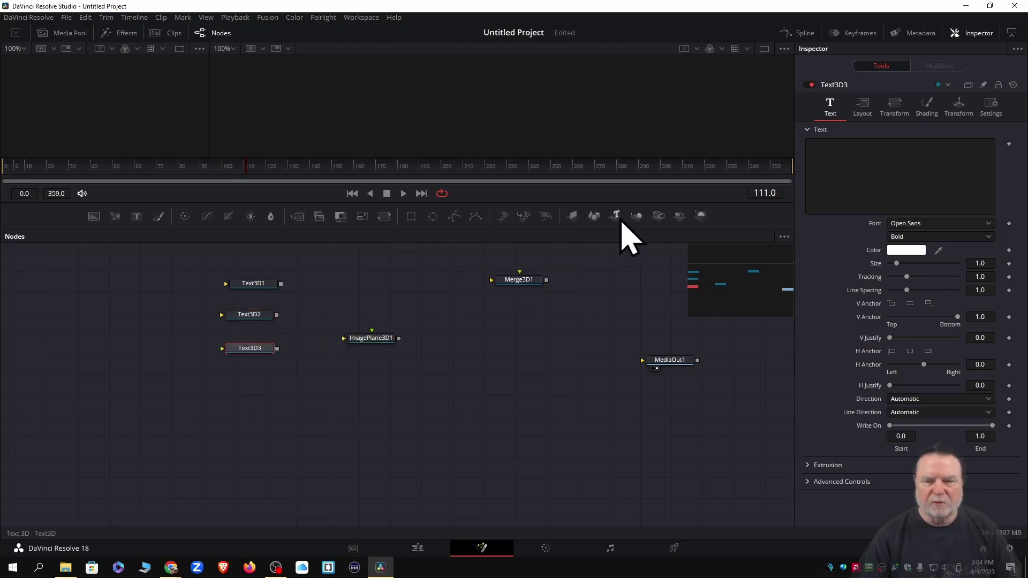
pyautogui.moveTo(618, 215); pyautogui.dragTo(250, 391)
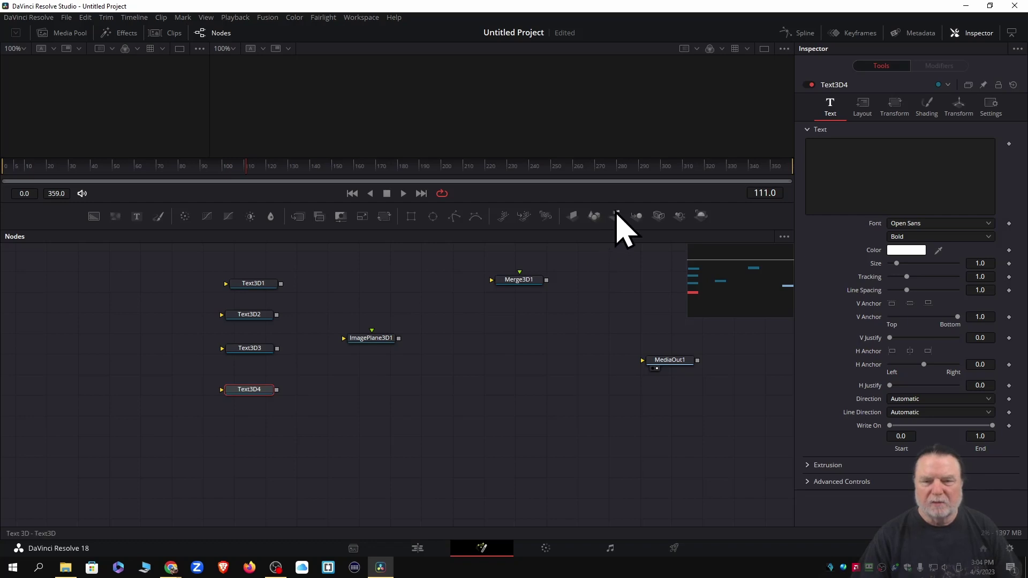
pyautogui.moveTo(616, 215); pyautogui.dragTo(252, 422)
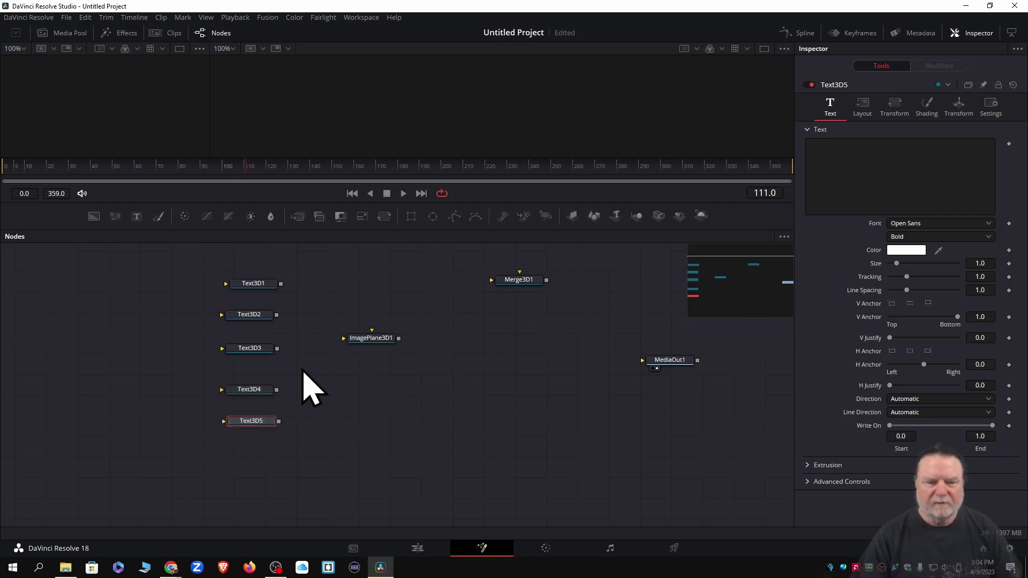
# Wire Text3D1 into ImagePlane3D1 and marquee-select all five Text3D nodes
pyautogui.moveTo(280, 284); pyautogui.dragTo(367, 339)
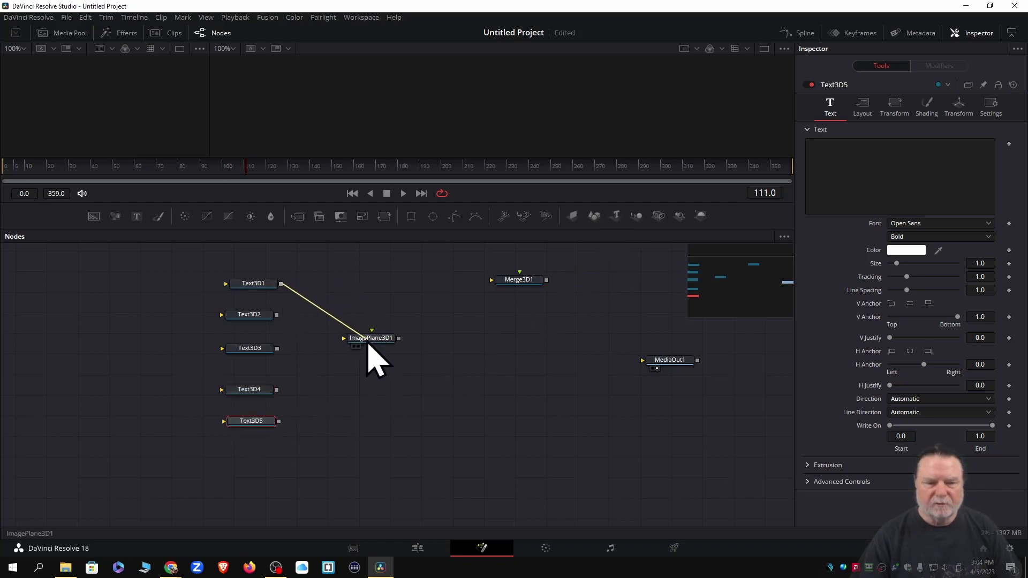
pyautogui.moveTo(277, 315); pyautogui.dragTo(383, 359)
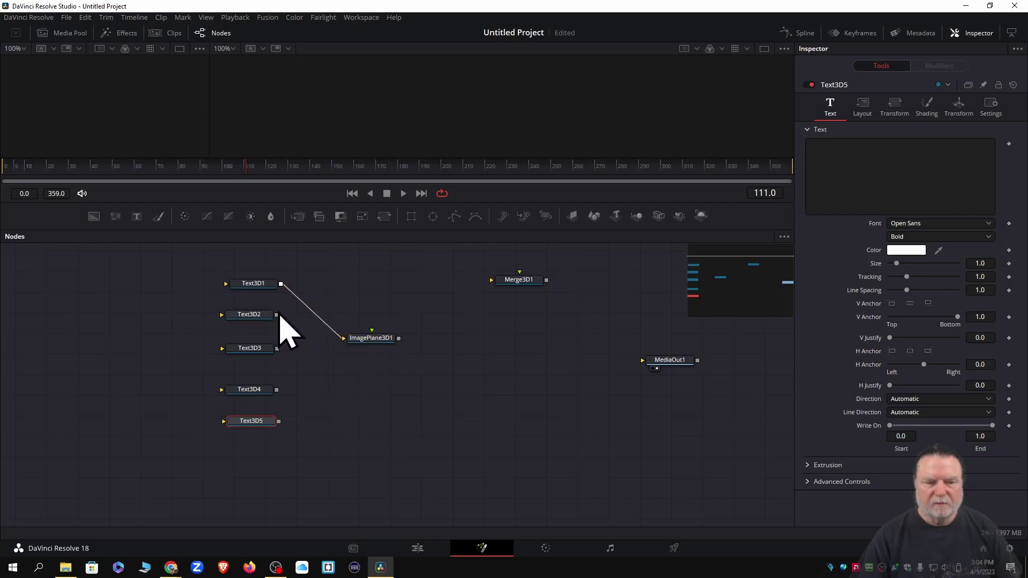
pyautogui.moveTo(275, 316); pyautogui.dragTo(374, 346)
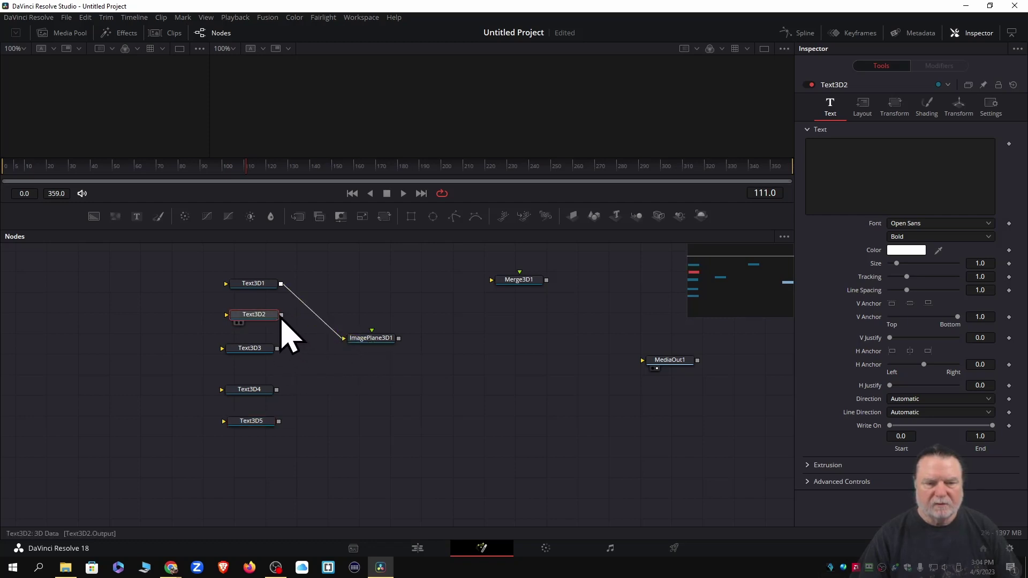
pyautogui.moveTo(282, 314); pyautogui.dragTo(373, 334)
pyautogui.moveTo(277, 390); pyautogui.dragTo(382, 343)
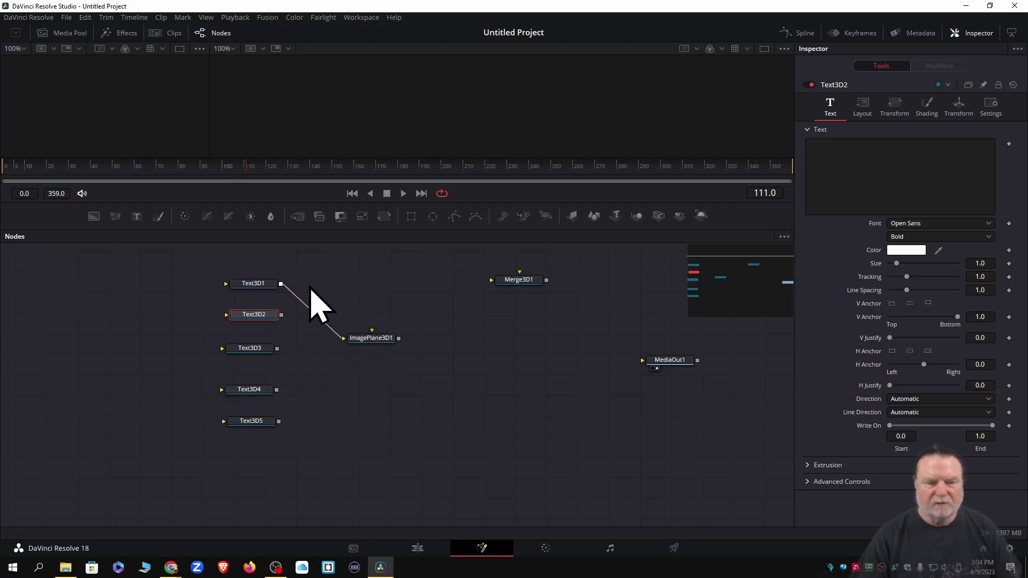
pyautogui.moveTo(182, 264); pyautogui.dragTo(296, 472)
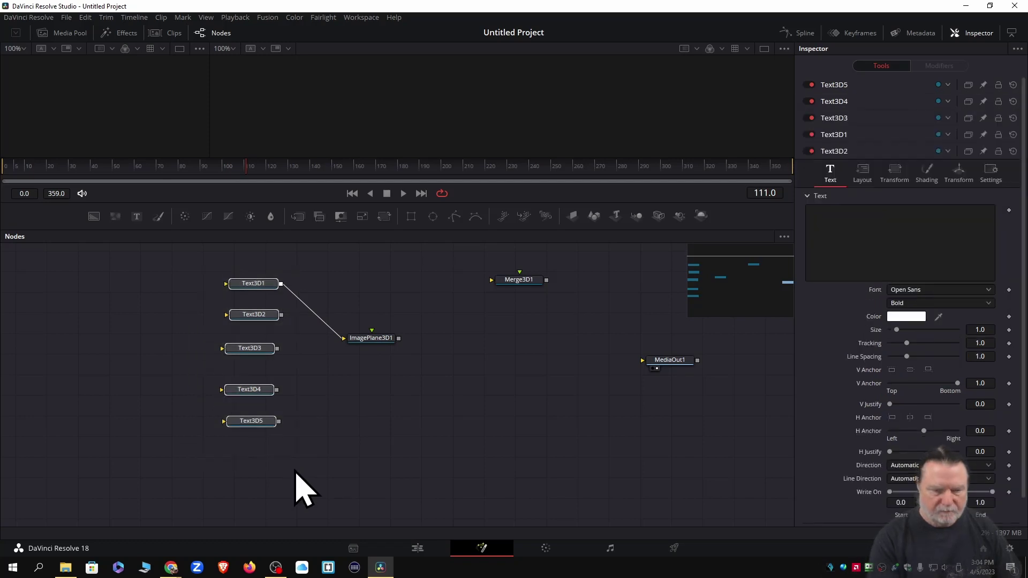
# Delete the Text3D nodes and ImagePlane3D1, then add a new Text3D1 up-left of Merge3D1
pyautogui.press('Delete')
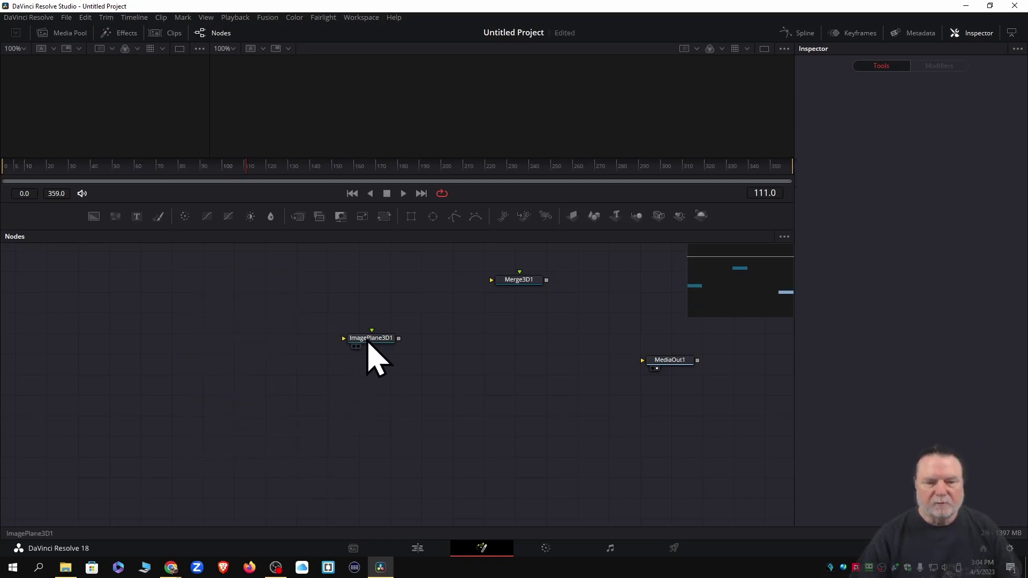
pyautogui.click(369, 344)
pyautogui.press('Delete')
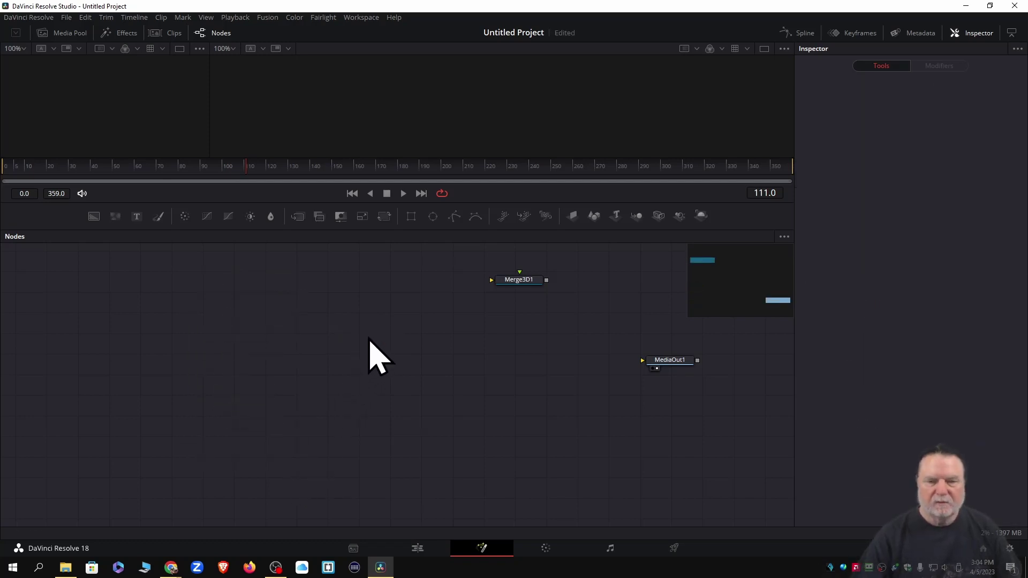
pyautogui.moveTo(517, 281); pyautogui.dragTo(396, 353)
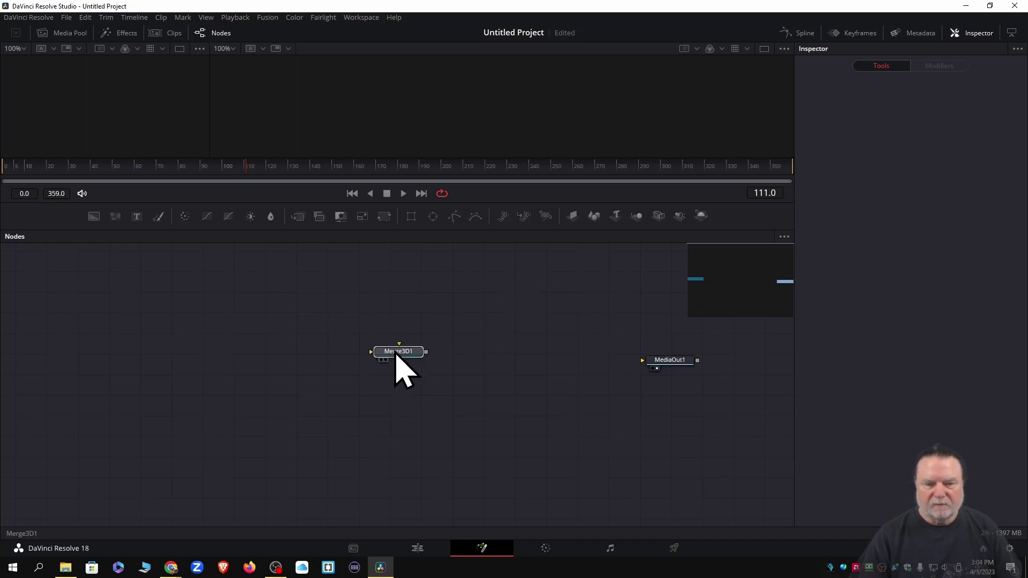
pyautogui.click(616, 215)
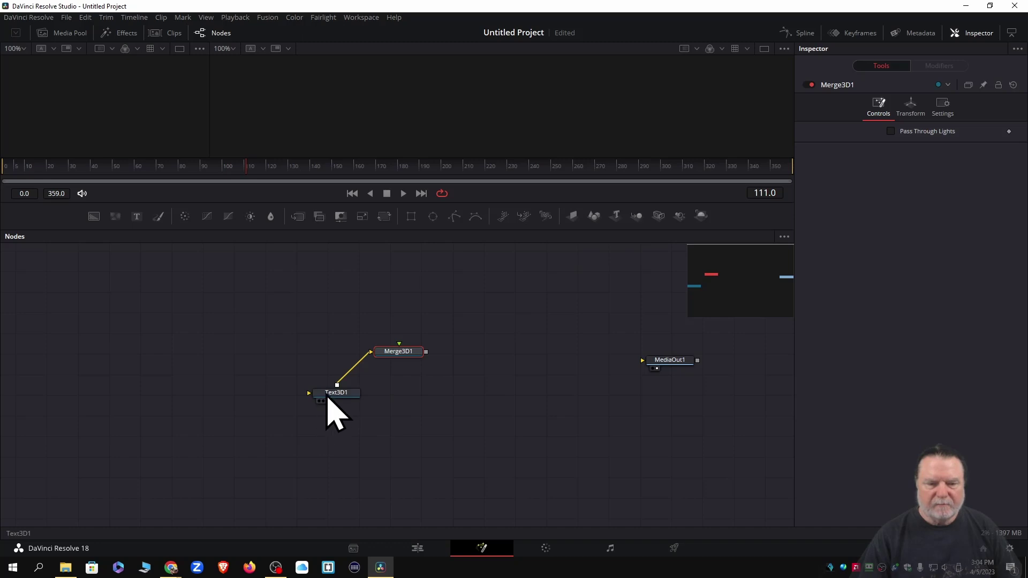
pyautogui.moveTo(328, 395); pyautogui.dragTo(254, 285)
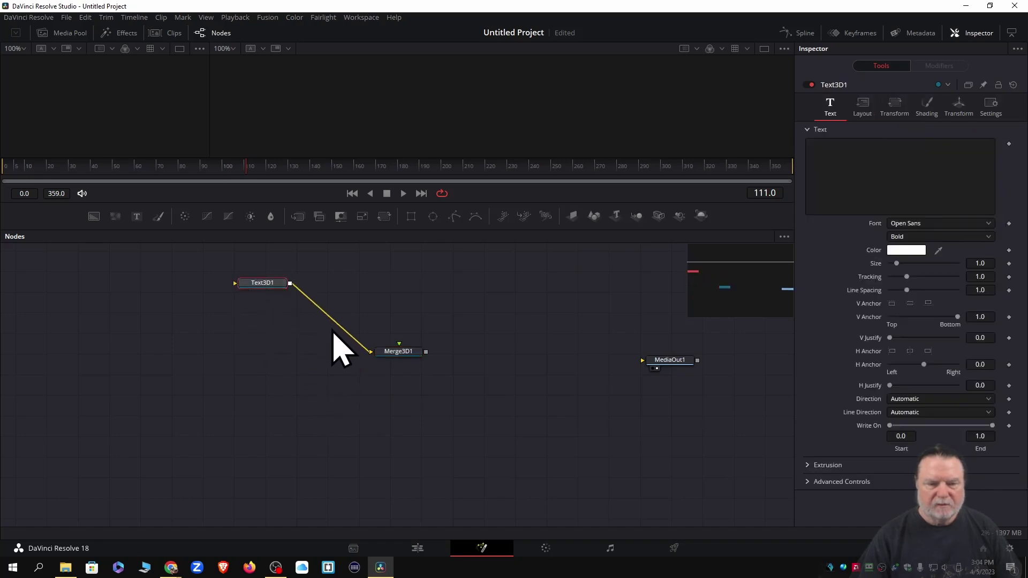
# Copy Text3D1 and paste five copies, deleting the auto-created Merge3D2
pyautogui.rightClick(258, 289)
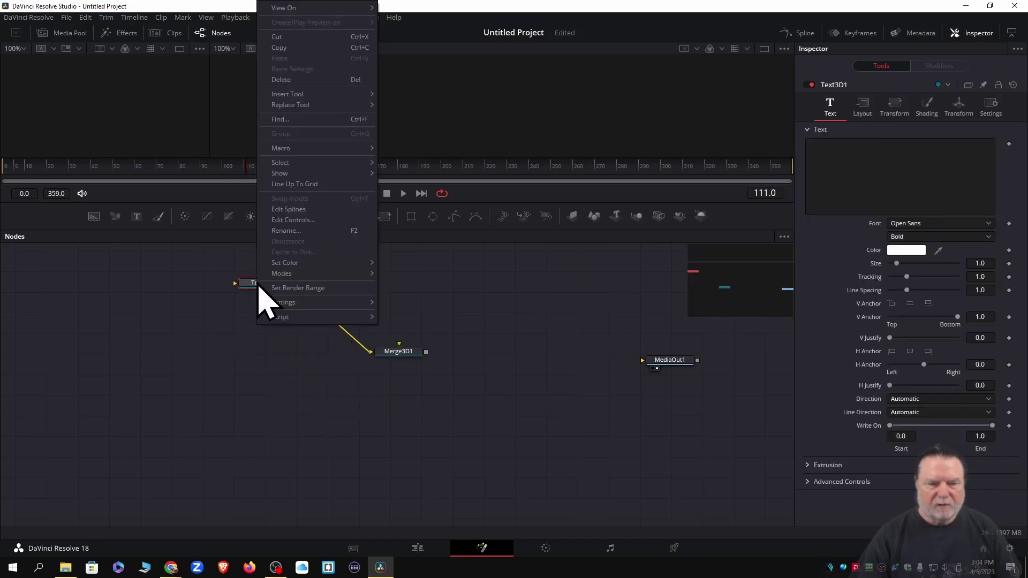
pyautogui.click(280, 48)
pyautogui.click(144, 378)
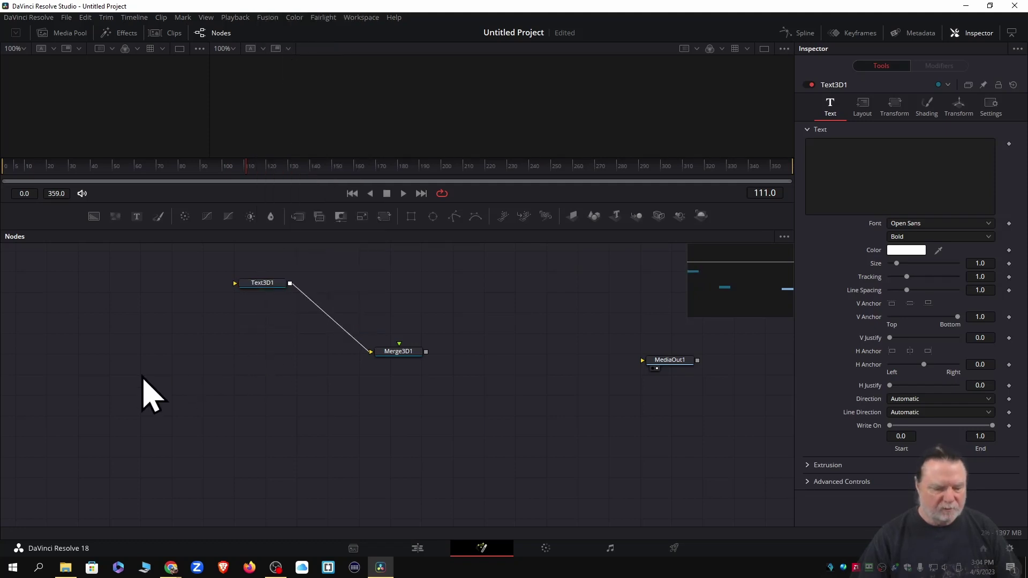
pyautogui.rightClick(144, 382)
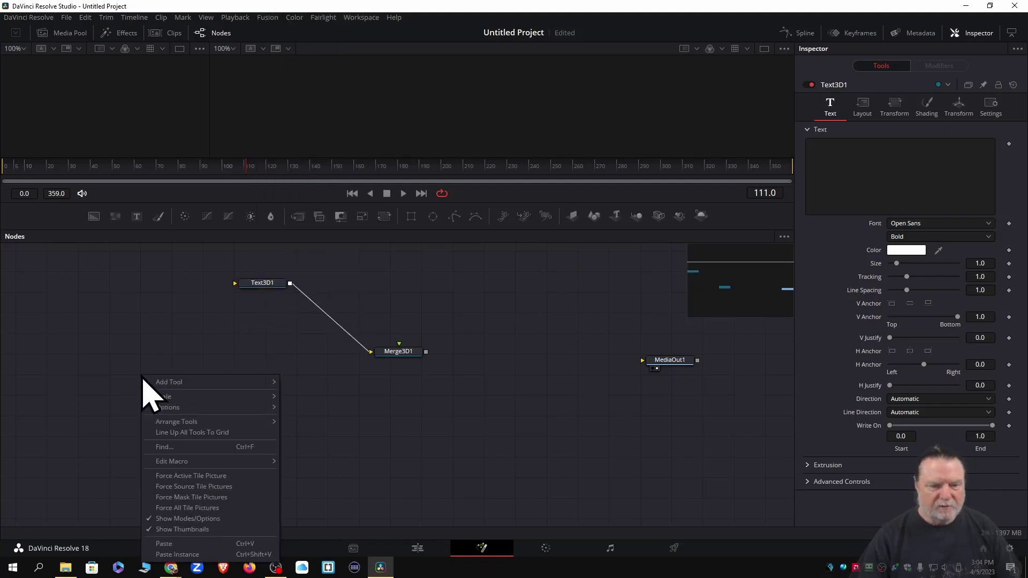
pyautogui.click(164, 544)
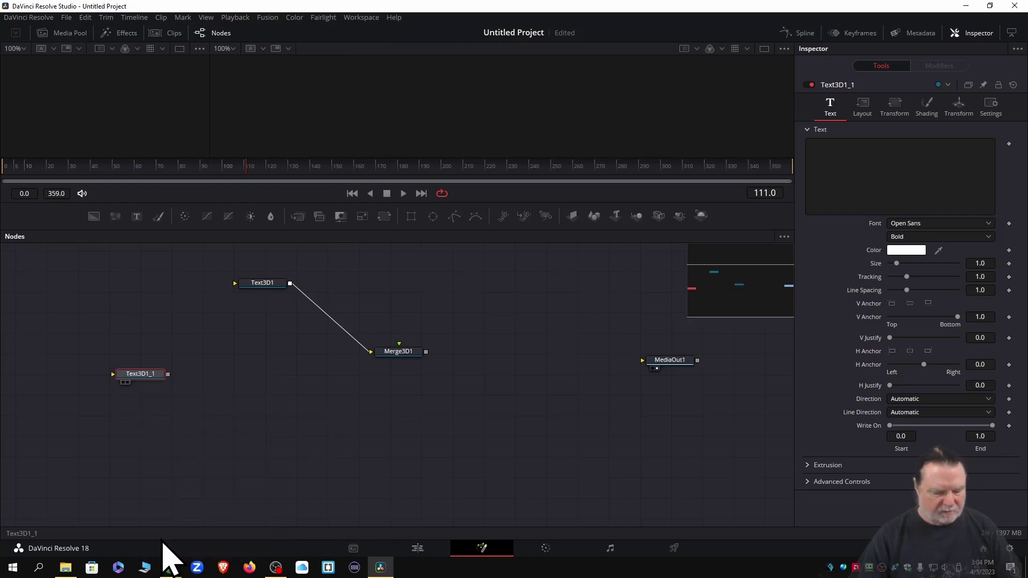
pyautogui.hotkey('ctrl', 'v')
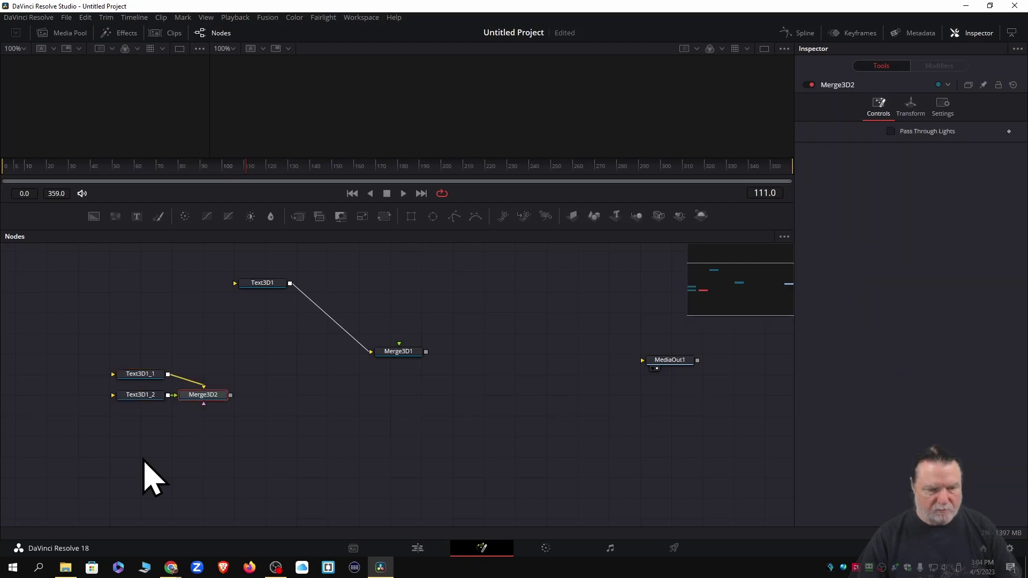
pyautogui.hotkey('ctrl', 'v')
pyautogui.hotkey('ctrl', 'v')
pyautogui.hotkey('ctrl', 'v')
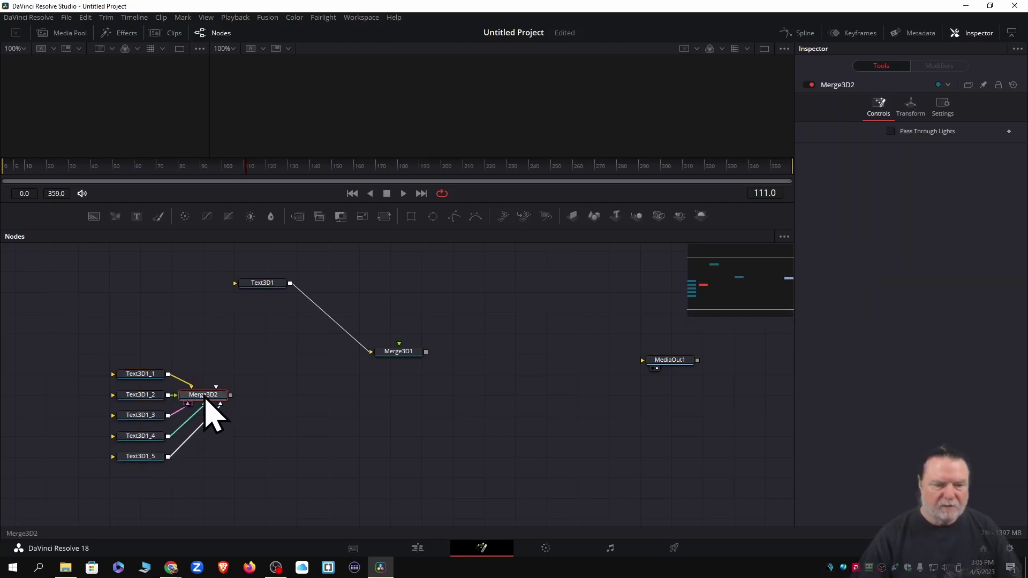
pyautogui.press('Delete')
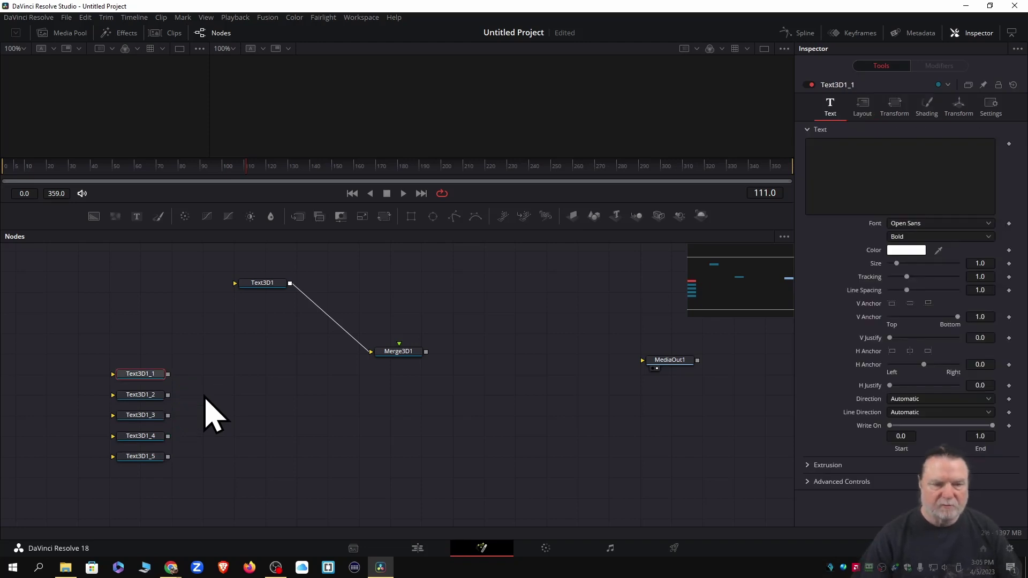
# Arrange the five copied text nodes in a column under Text3D1
pyautogui.moveTo(121, 327); pyautogui.dragTo(161, 482)
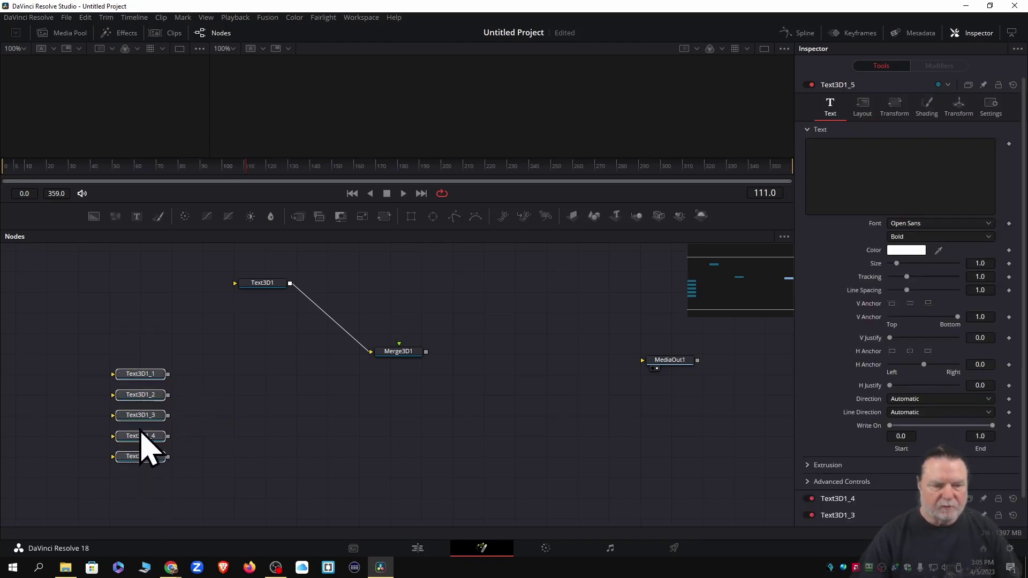
pyautogui.moveTo(135, 377); pyautogui.dragTo(255, 310)
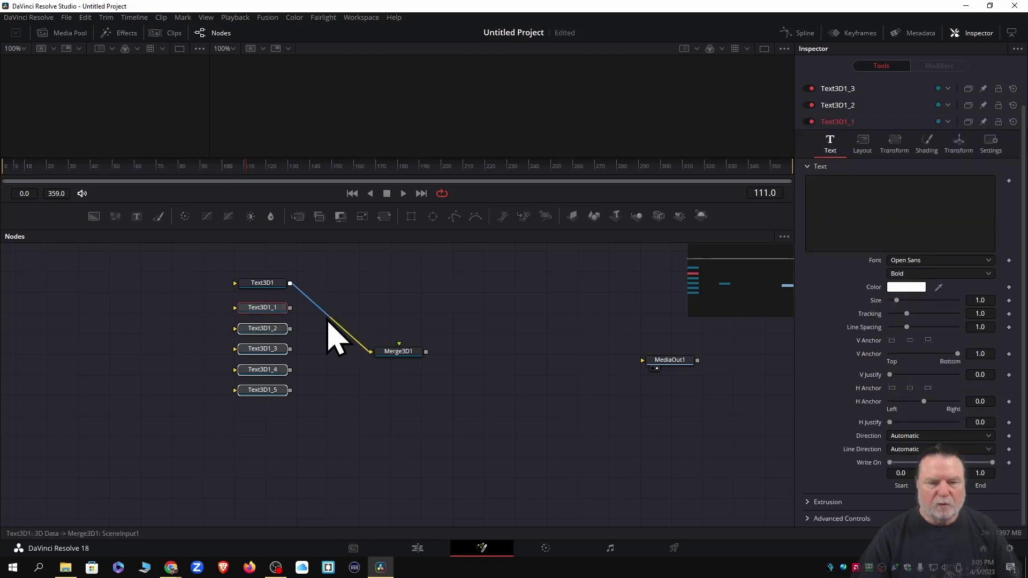
pyautogui.click(344, 450)
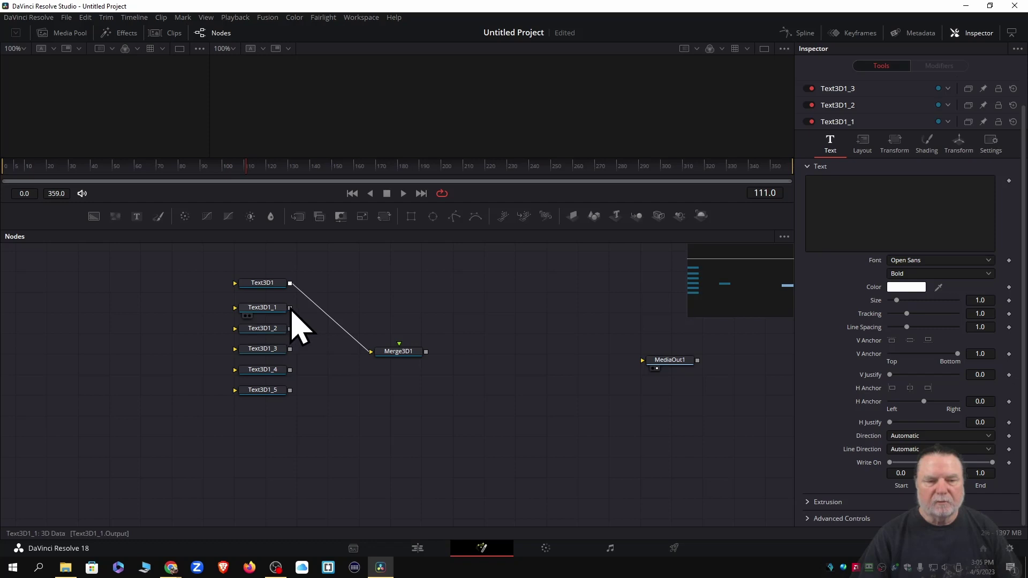
# Wire Text3D1_1 through Text3D1_5 into Merge3D1 and delete the extra Merge3D2
pyautogui.moveTo(289, 308); pyautogui.dragTo(401, 354)
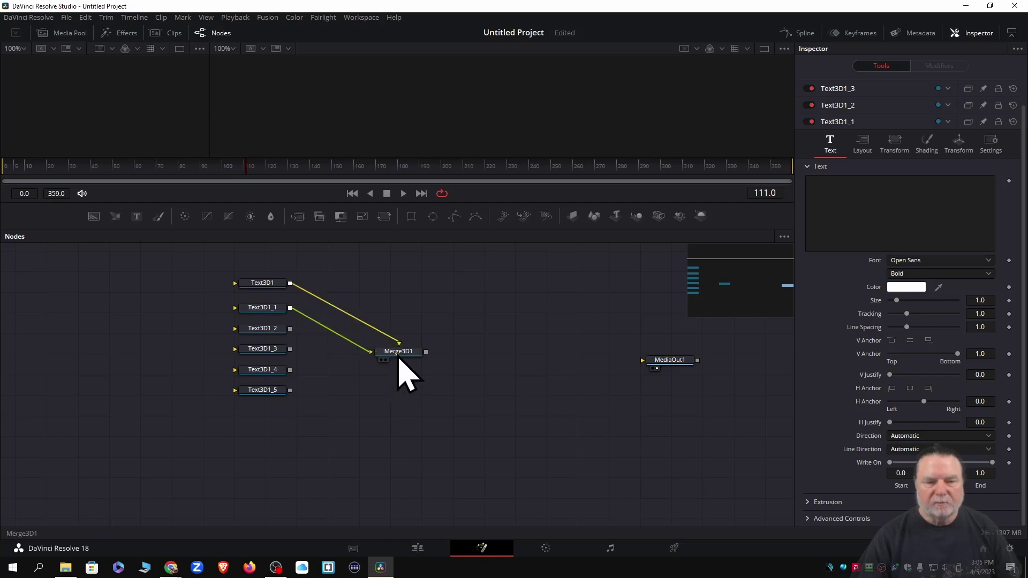
pyautogui.moveTo(290, 329); pyautogui.dragTo(400, 357)
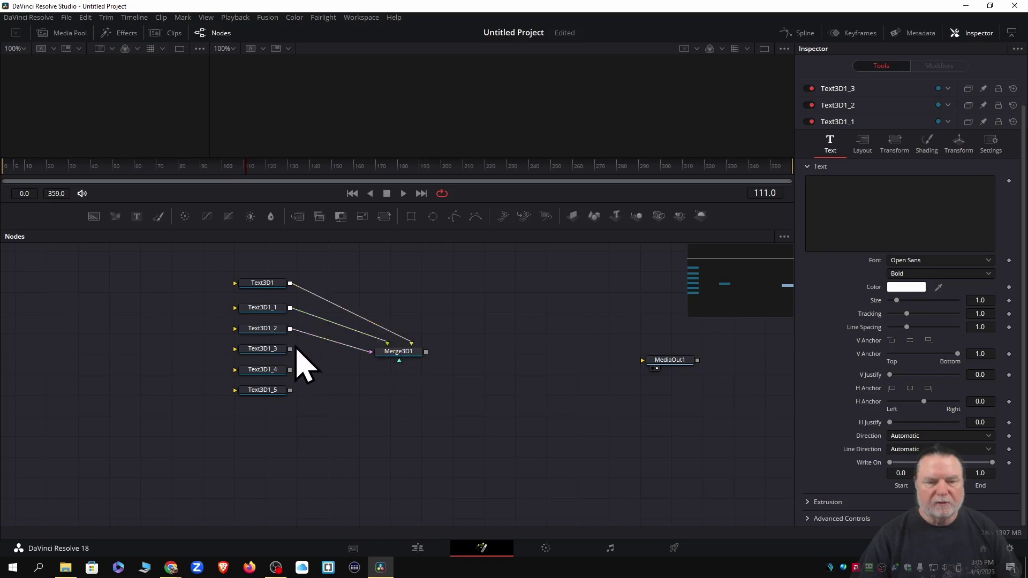
pyautogui.moveTo(290, 349); pyautogui.dragTo(422, 361)
pyautogui.moveTo(290, 371); pyautogui.dragTo(397, 362)
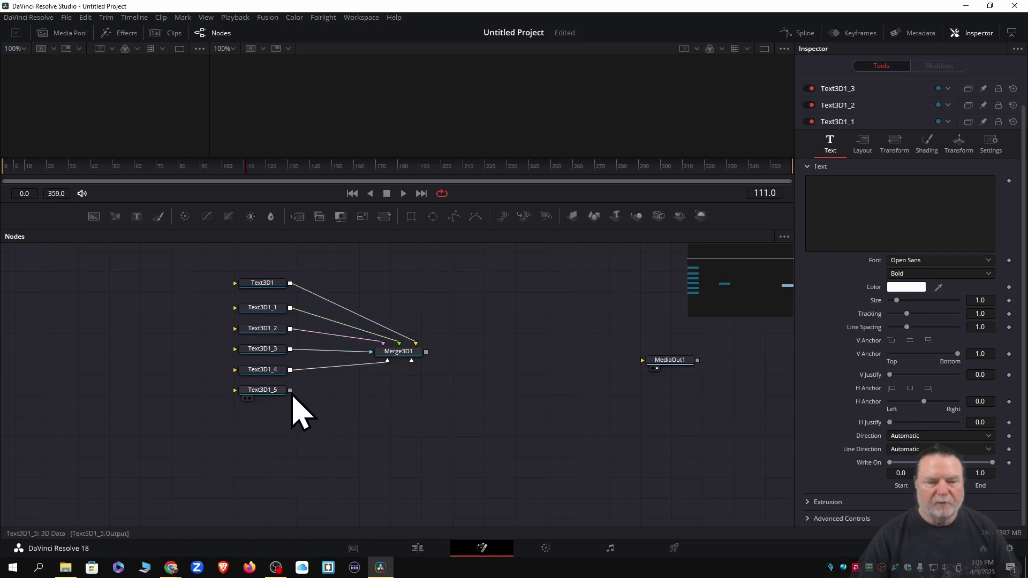
pyautogui.moveTo(290, 398); pyautogui.dragTo(402, 361)
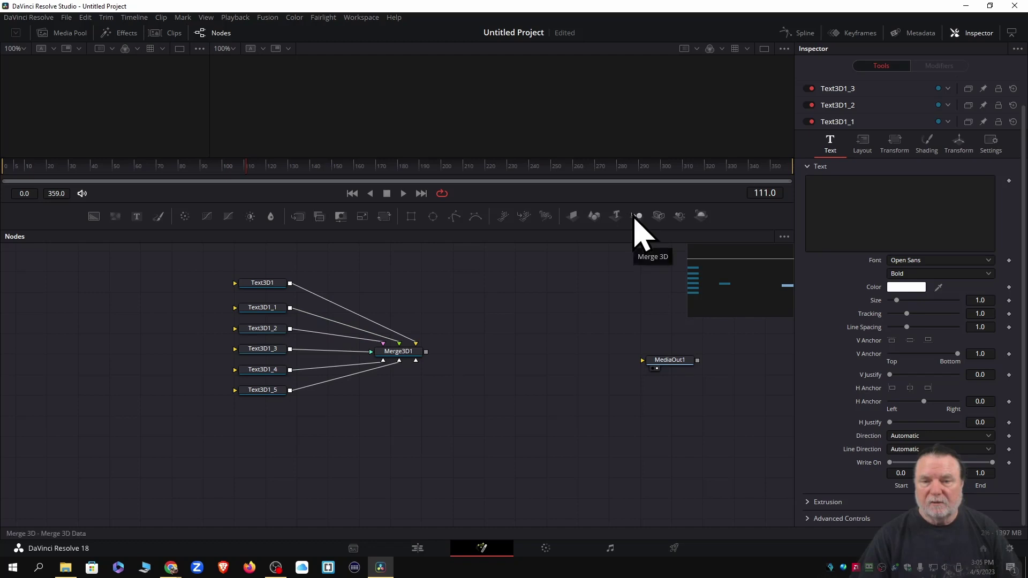
pyautogui.moveTo(636, 215); pyautogui.dragTo(410, 423)
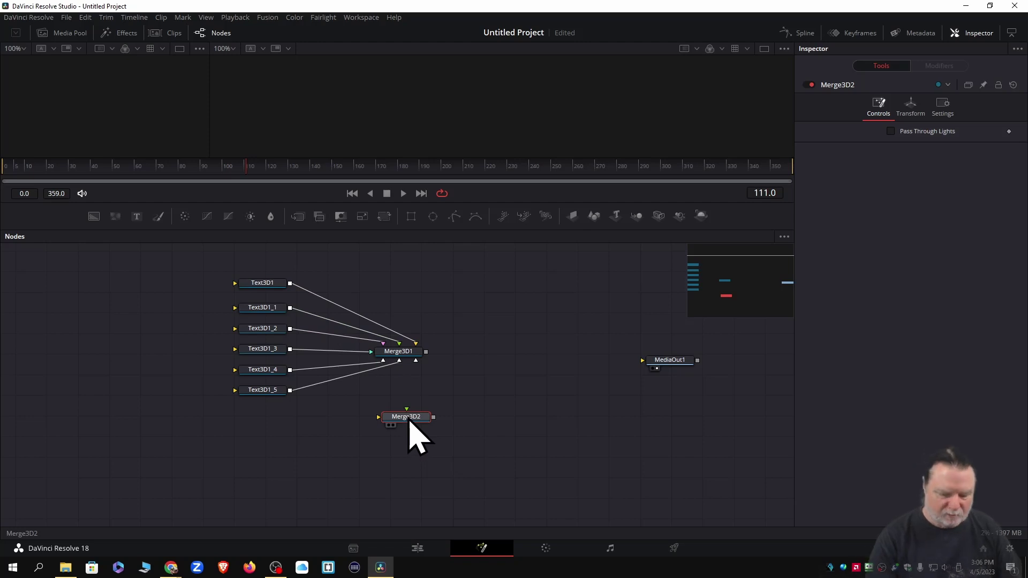
pyautogui.press('Delete')
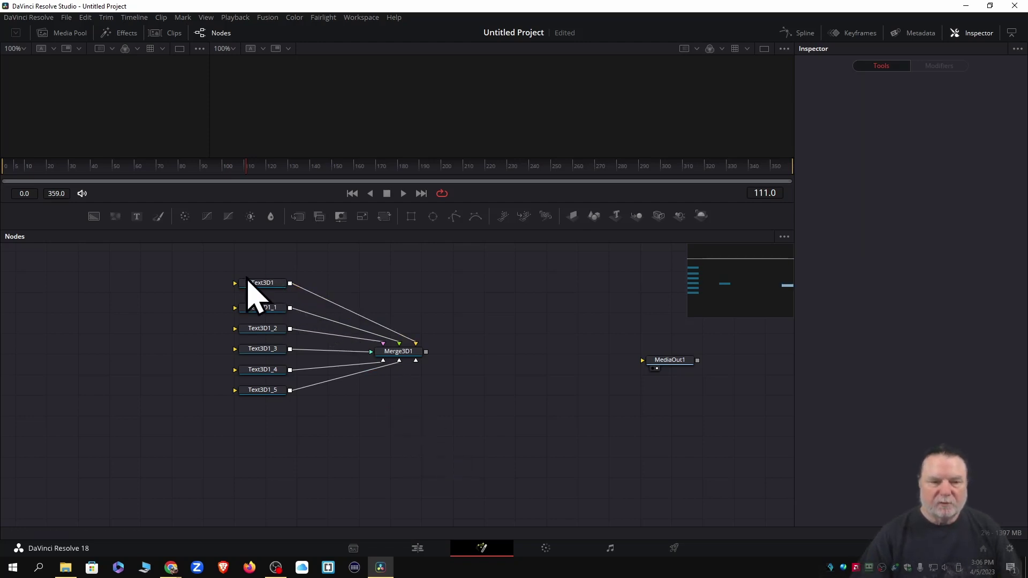
# Set Text3D1's text to CATCHY TEXT and its colour to blue #1a3cff
pyautogui.click(257, 284)
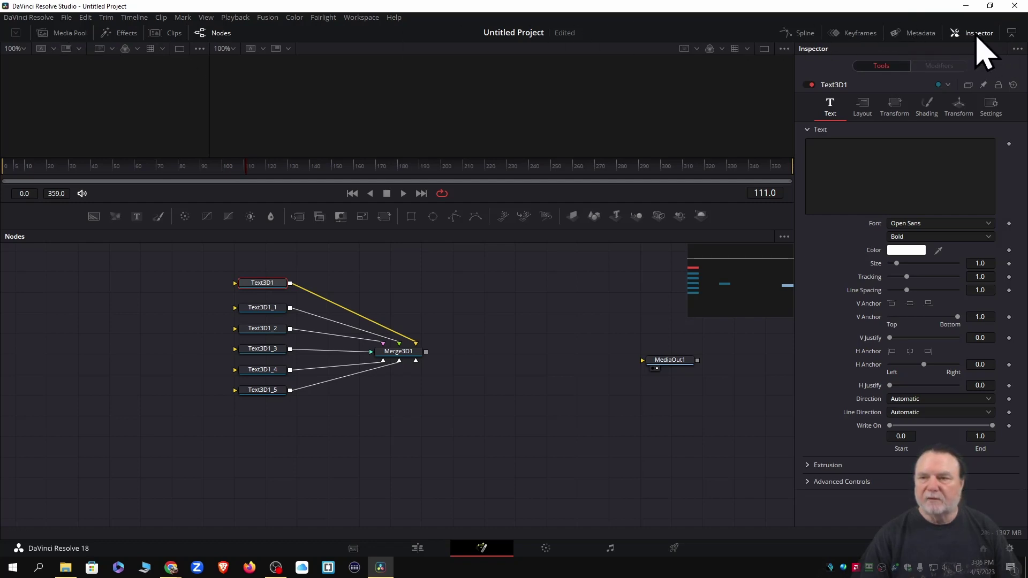
pyautogui.click(968, 35)
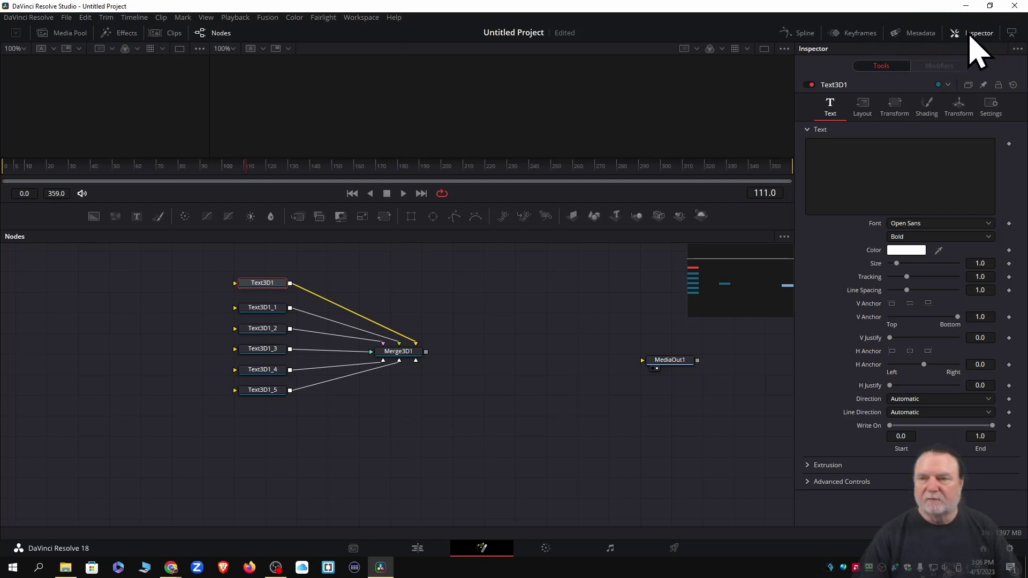
pyautogui.click(970, 34)
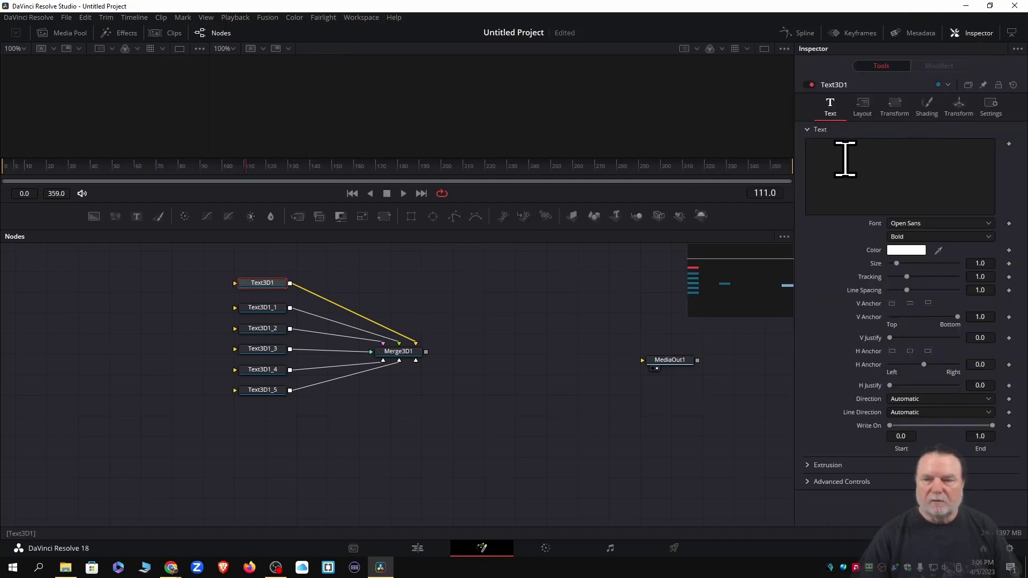
pyautogui.click(845, 171)
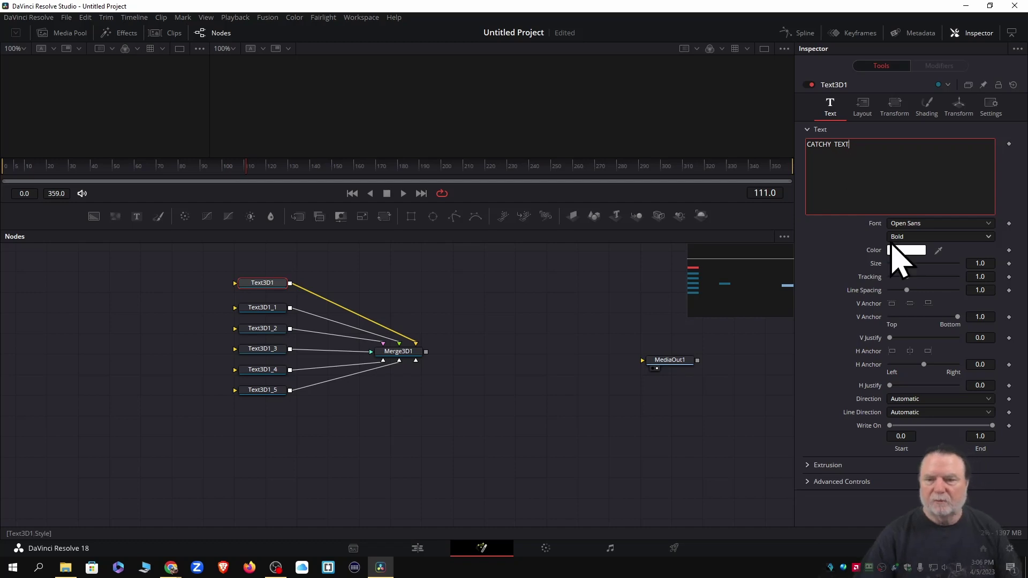
pyautogui.click(906, 250)
pyautogui.click(550, 201)
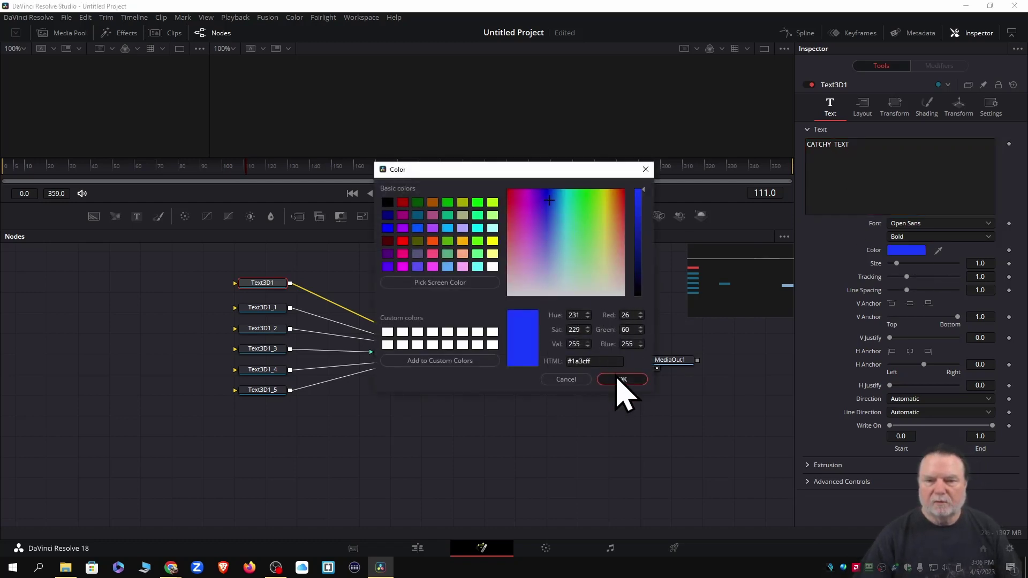
pyautogui.click(621, 379)
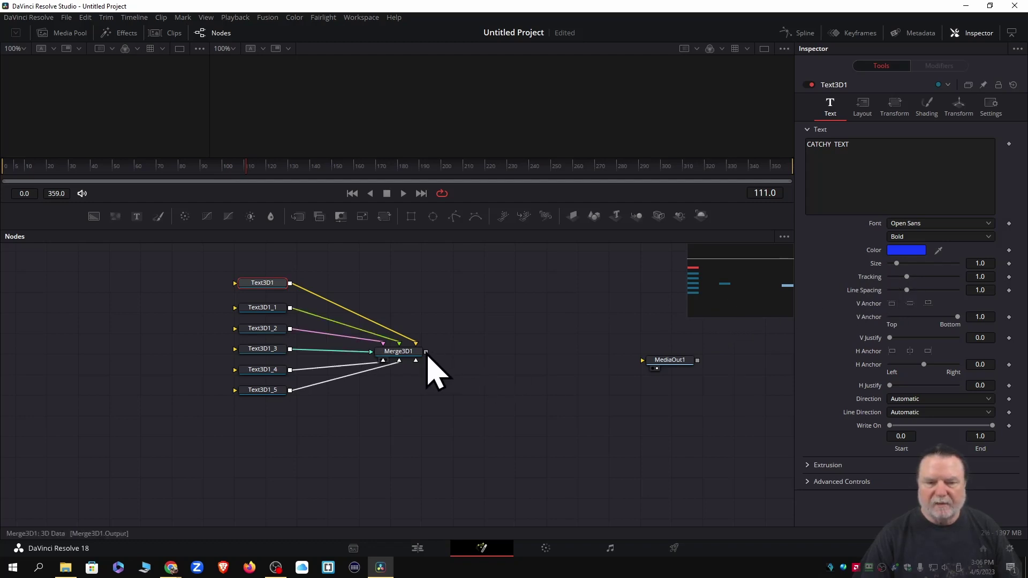
# Enlarge the viewer area and nudge MediaOut1, attempting to link Merge3D1's output to it
pyautogui.moveTo(426, 353)
pyautogui.mouseDown()
pyautogui.moveTo(636, 349)
pyautogui.moveTo(645, 358)
pyautogui.moveTo(421, 360)
pyautogui.mouseUp()
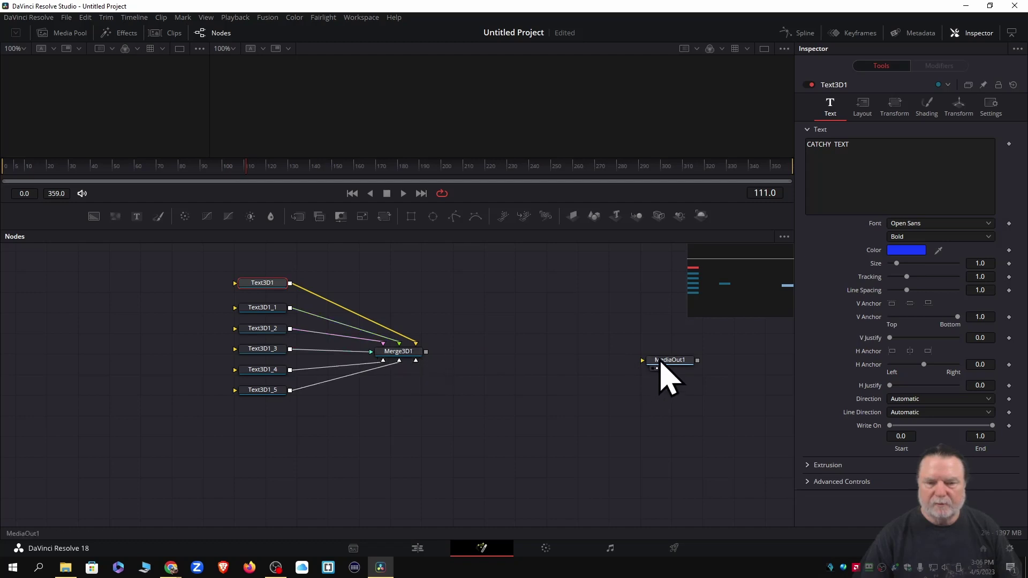
pyautogui.moveTo(660, 363); pyautogui.dragTo(655, 355)
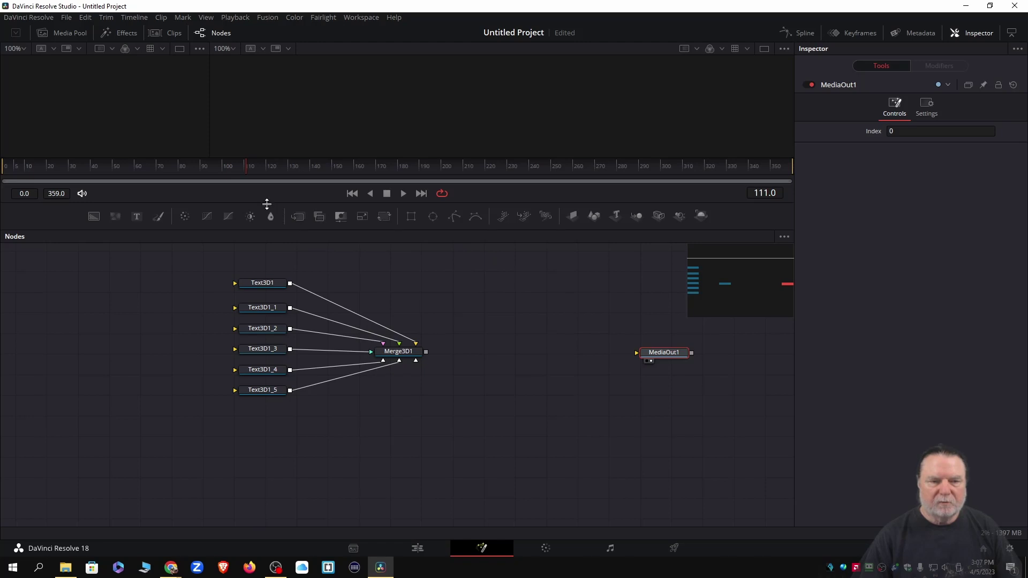
pyautogui.moveTo(266, 204); pyautogui.dragTo(261, 277)
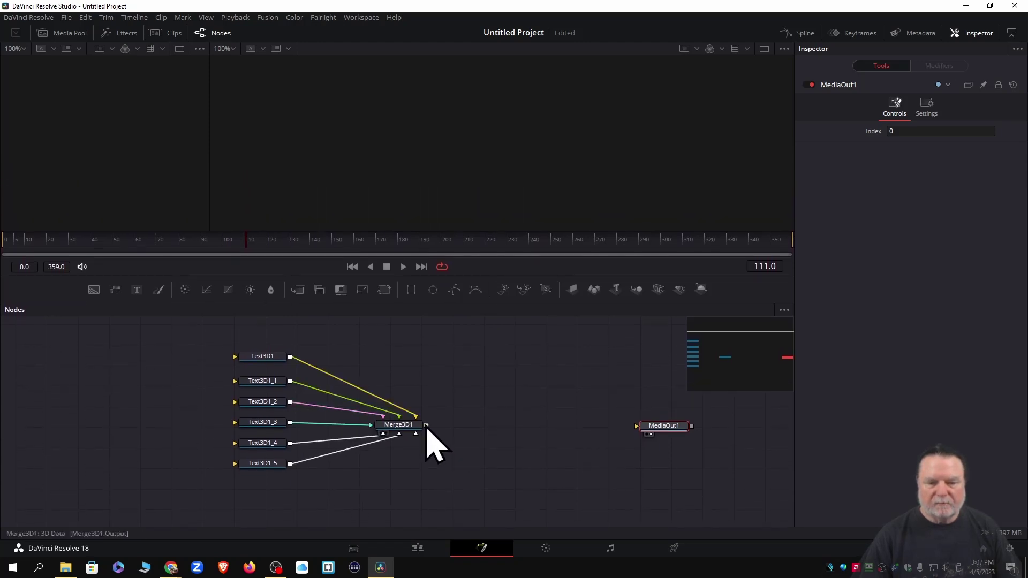
pyautogui.moveTo(426, 426); pyautogui.dragTo(648, 428)
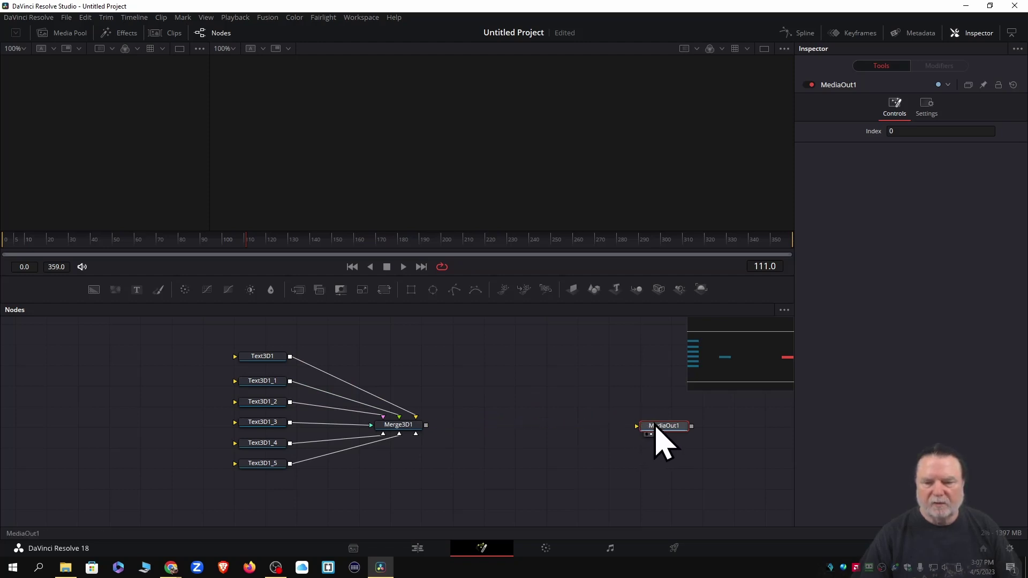
pyautogui.moveTo(656, 426); pyautogui.dragTo(642, 419)
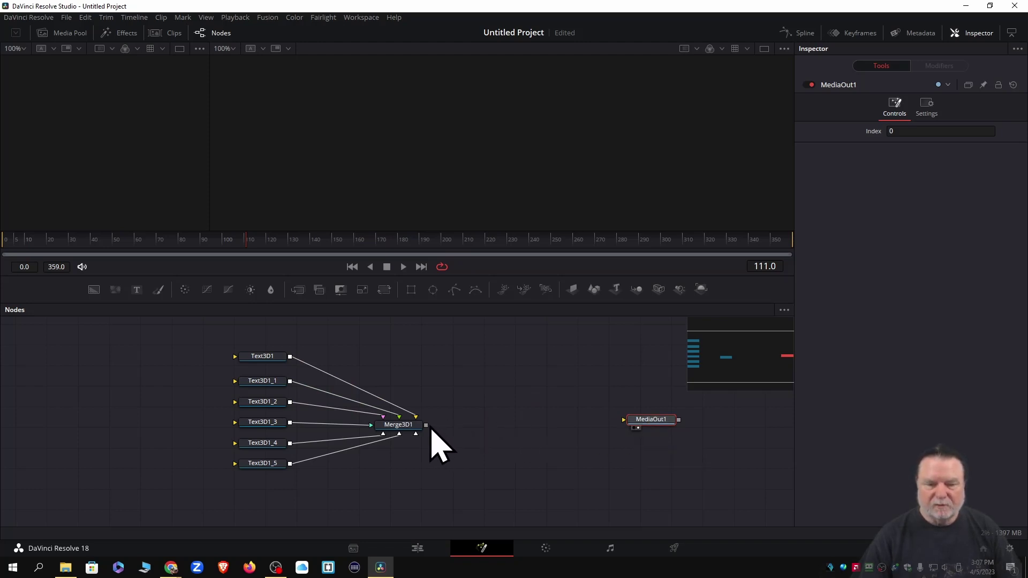
pyautogui.moveTo(426, 425); pyautogui.dragTo(644, 428)
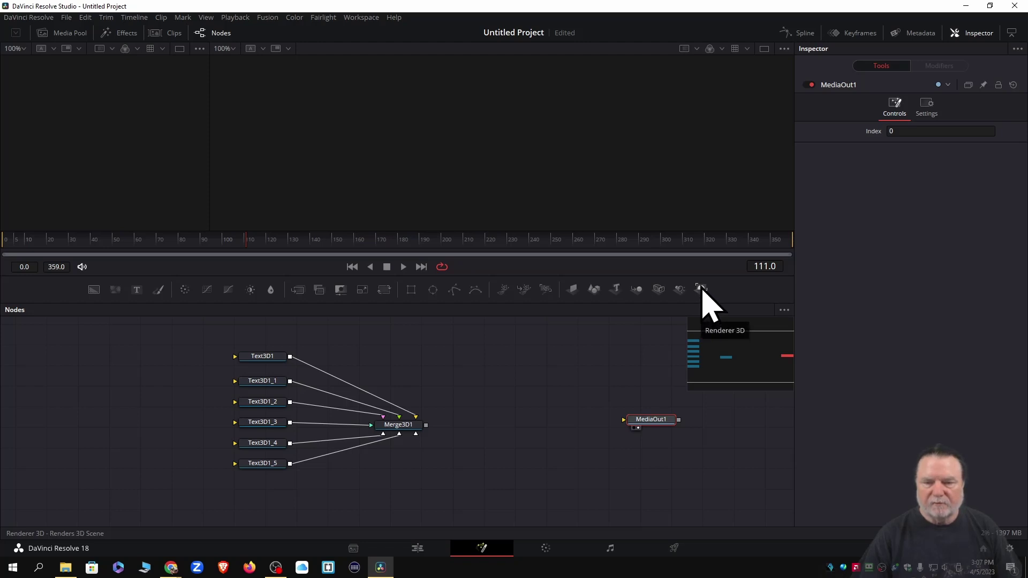
# Add Renderer3D1 between Merge3D1 and MediaOut1, then select MediaOut1 to view the blue text
pyautogui.moveTo(702, 289); pyautogui.dragTo(505, 436)
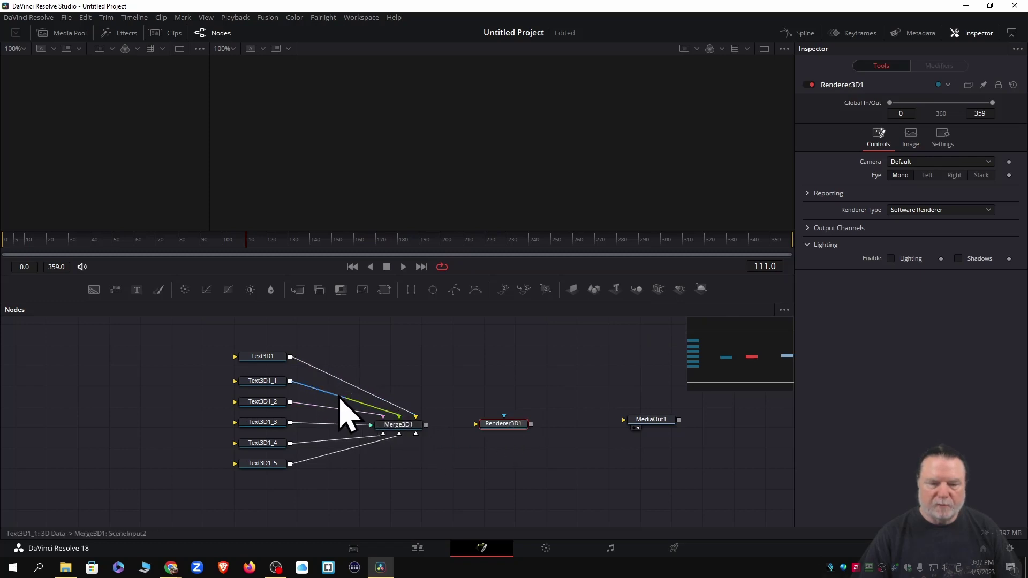
pyautogui.click(260, 357)
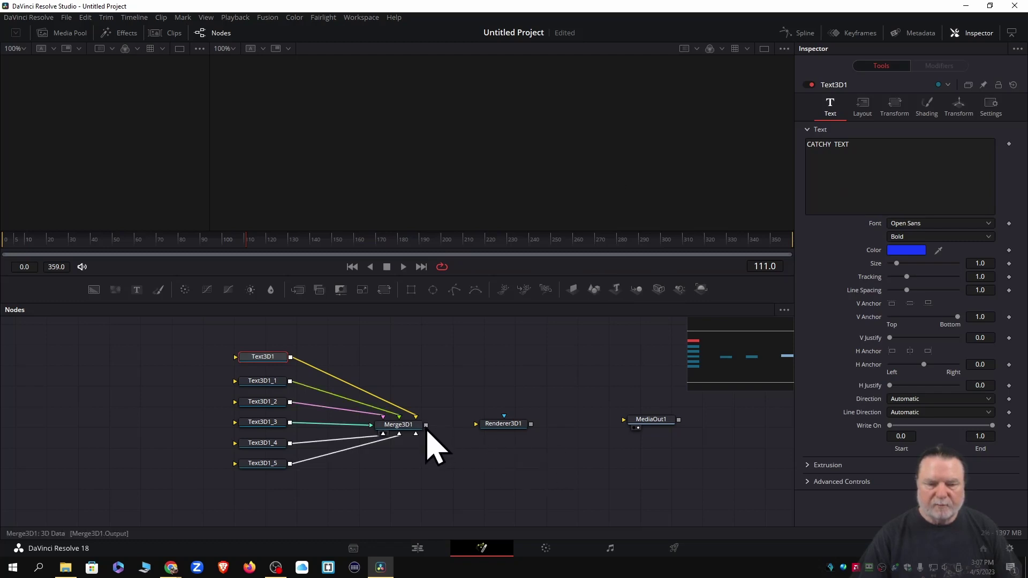
pyautogui.moveTo(426, 426); pyautogui.dragTo(500, 427)
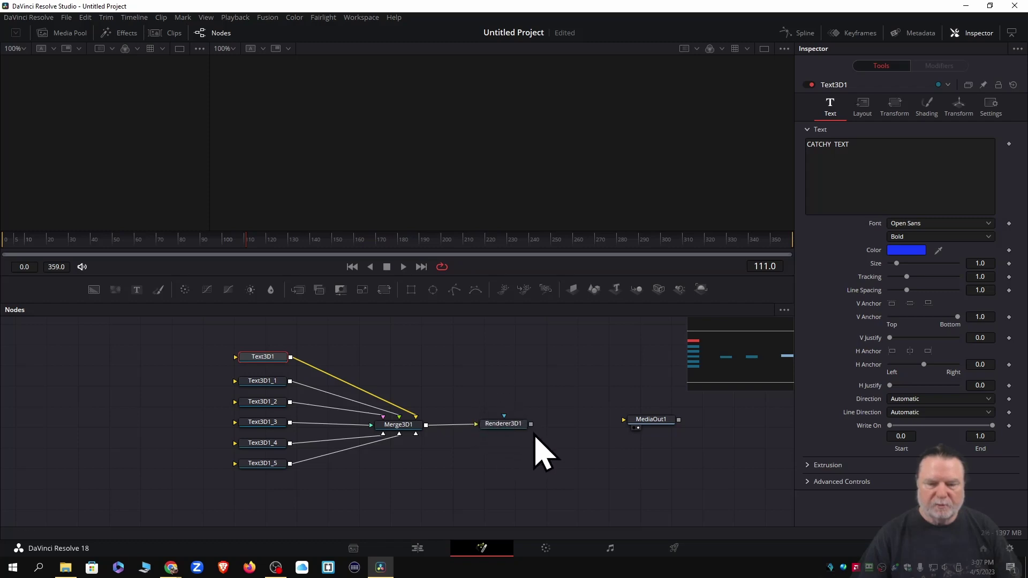
pyautogui.moveTo(531, 425); pyautogui.dragTo(654, 422)
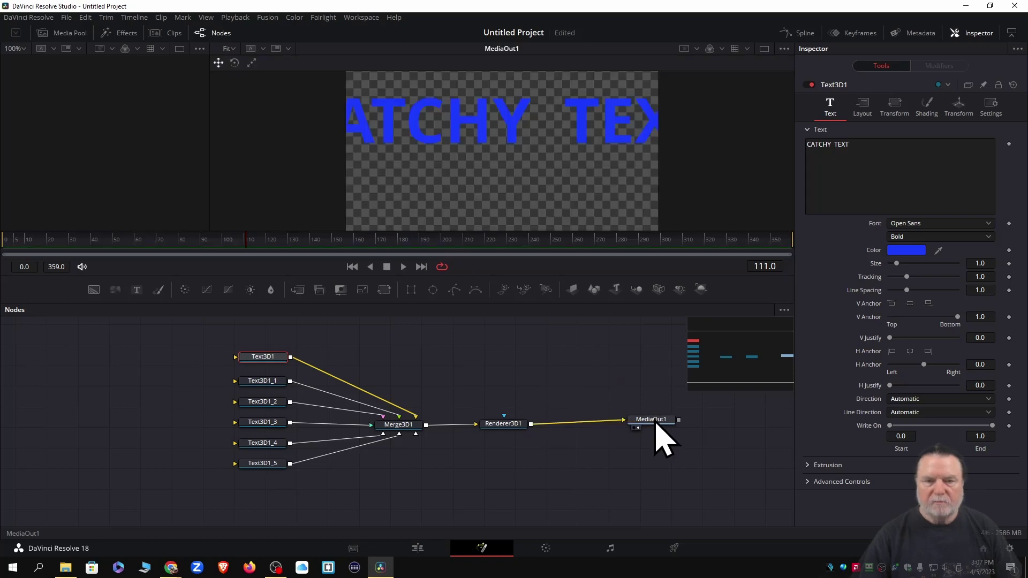
pyautogui.moveTo(656, 421); pyautogui.dragTo(658, 423)
pyautogui.click(656, 423)
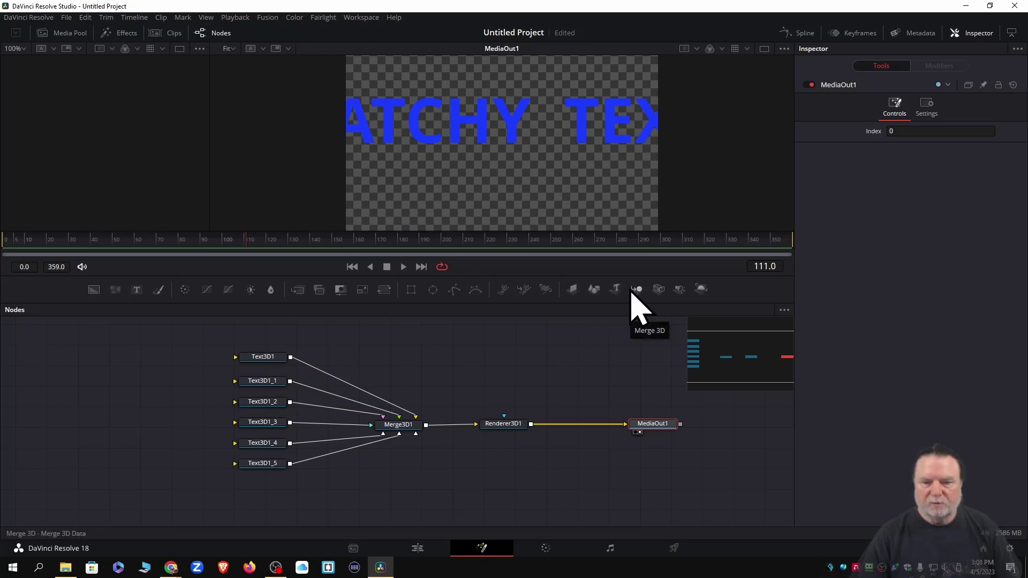
# Add a second Merge 3D and an ImagePlane3D node, wiring the image plane into Merge3D1
pyautogui.moveTo(636, 292); pyautogui.dragTo(405, 471)
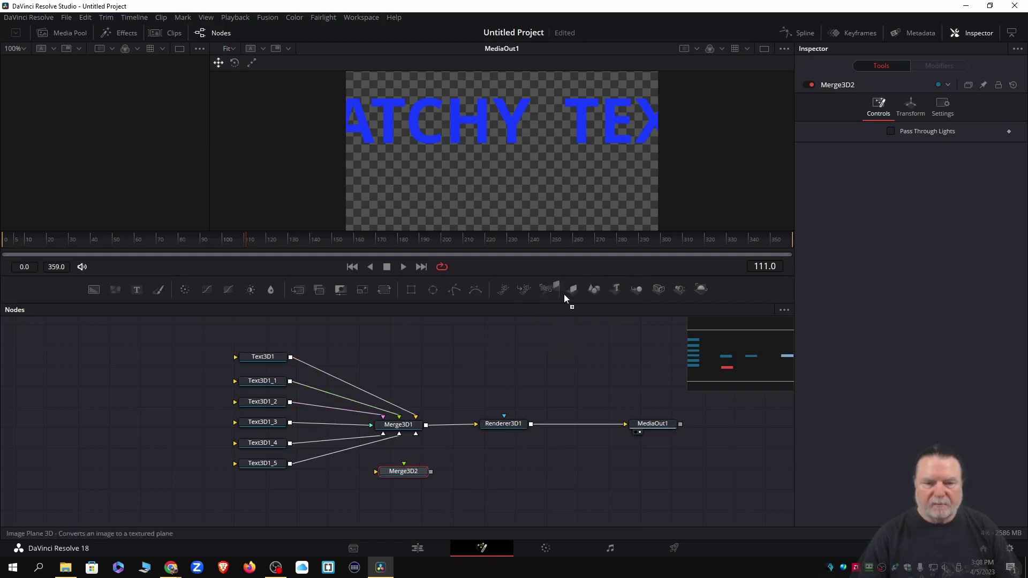
pyautogui.moveTo(564, 295); pyautogui.dragTo(144, 469)
pyautogui.moveTo(250, 503); pyautogui.dragTo(261, 508)
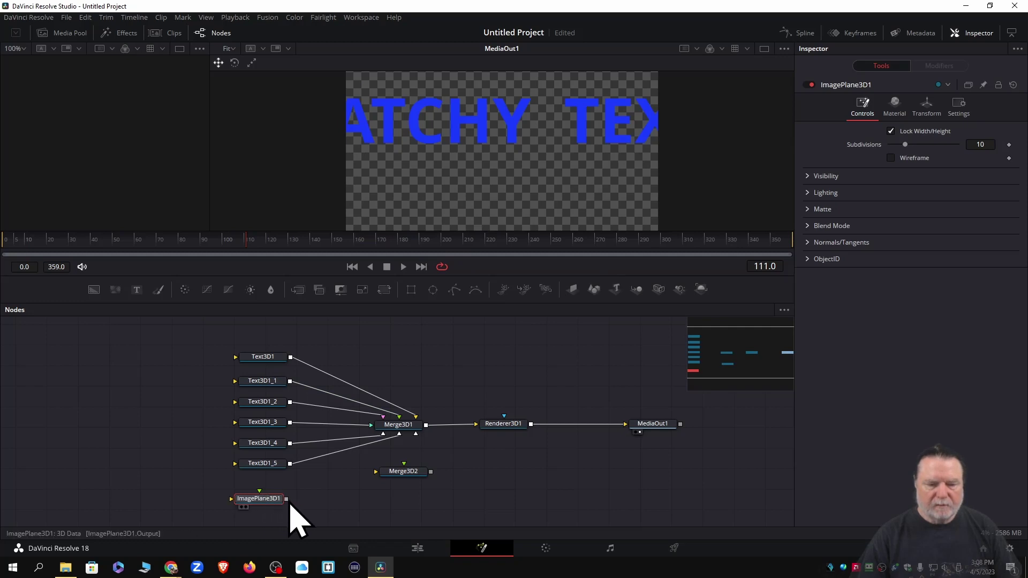
pyautogui.moveTo(287, 499); pyautogui.dragTo(412, 442)
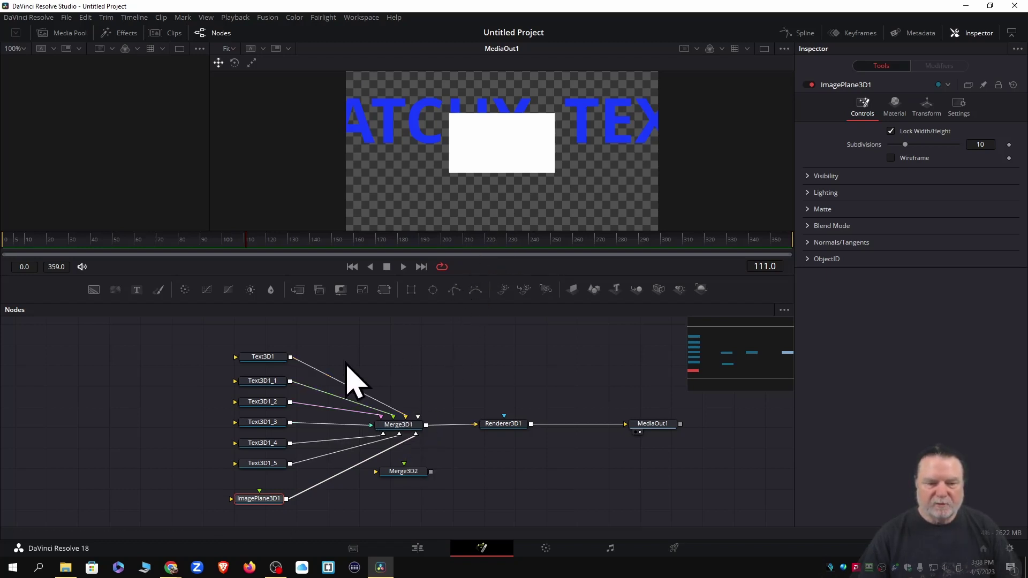
# Enter a person's name as Text3D1_1's text and colour it green
pyautogui.click(256, 382)
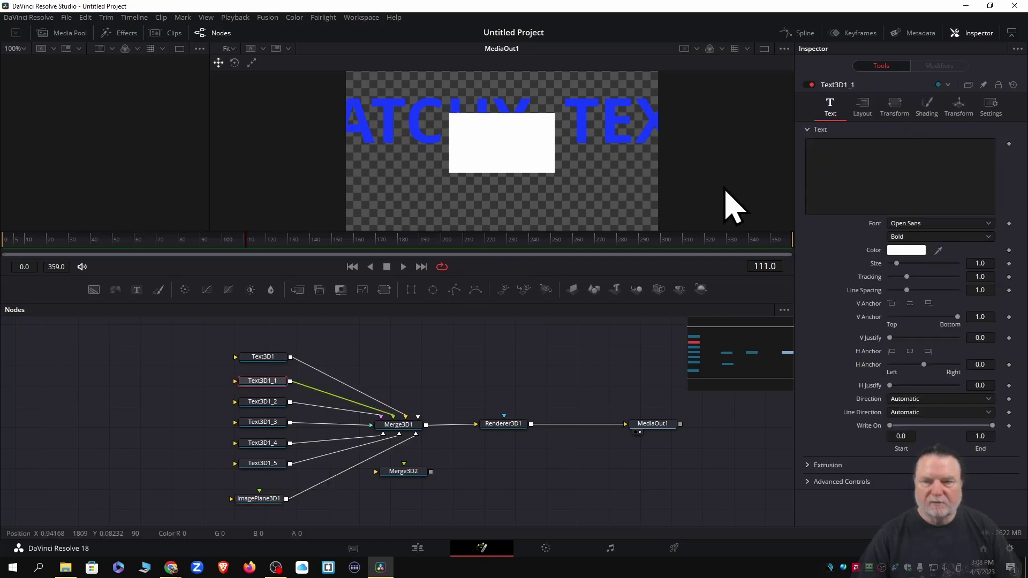
pyautogui.click(831, 166)
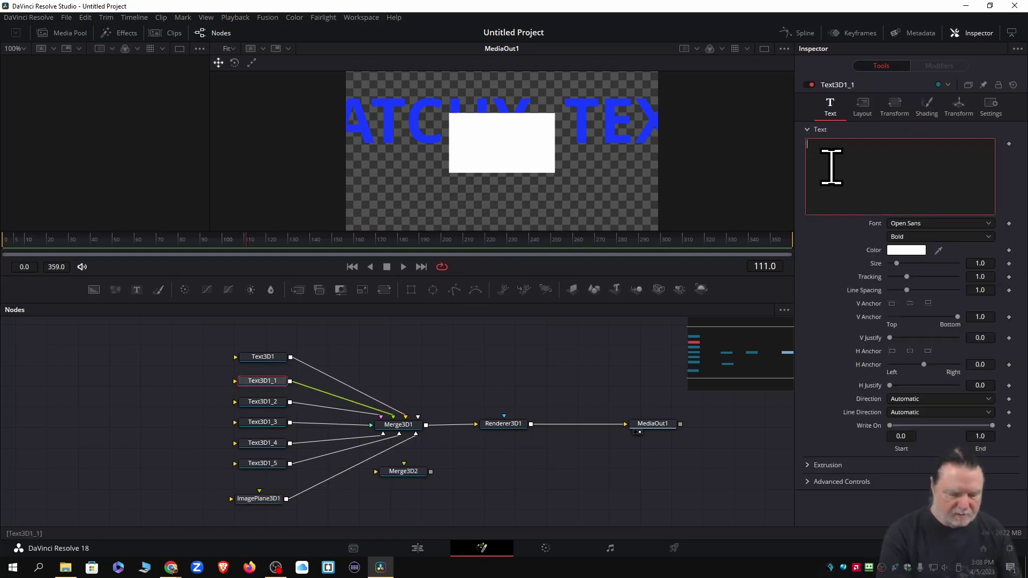
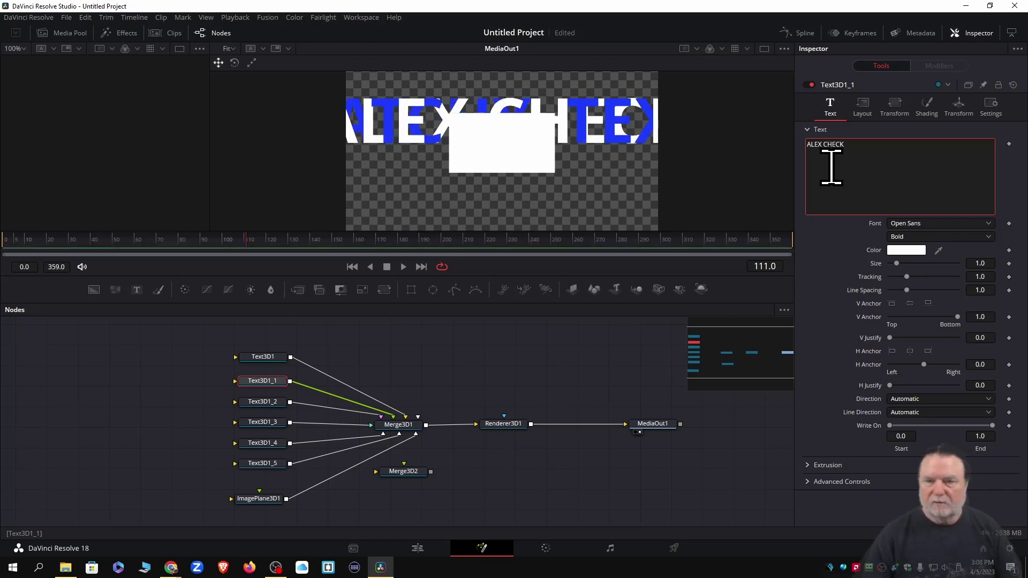
pyautogui.click(906, 250)
pyautogui.click(585, 194)
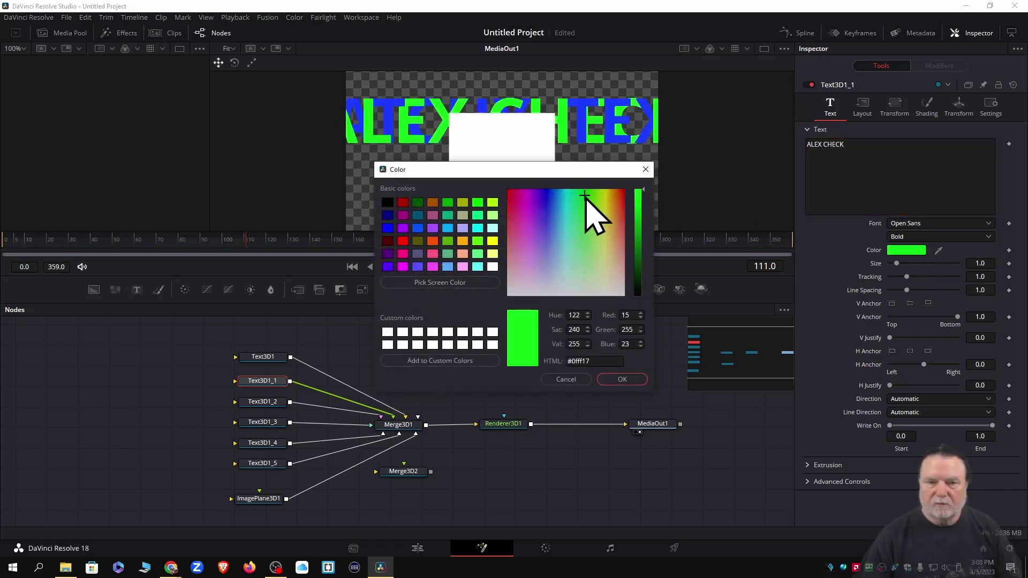
pyautogui.moveTo(585, 196); pyautogui.dragTo(589, 197)
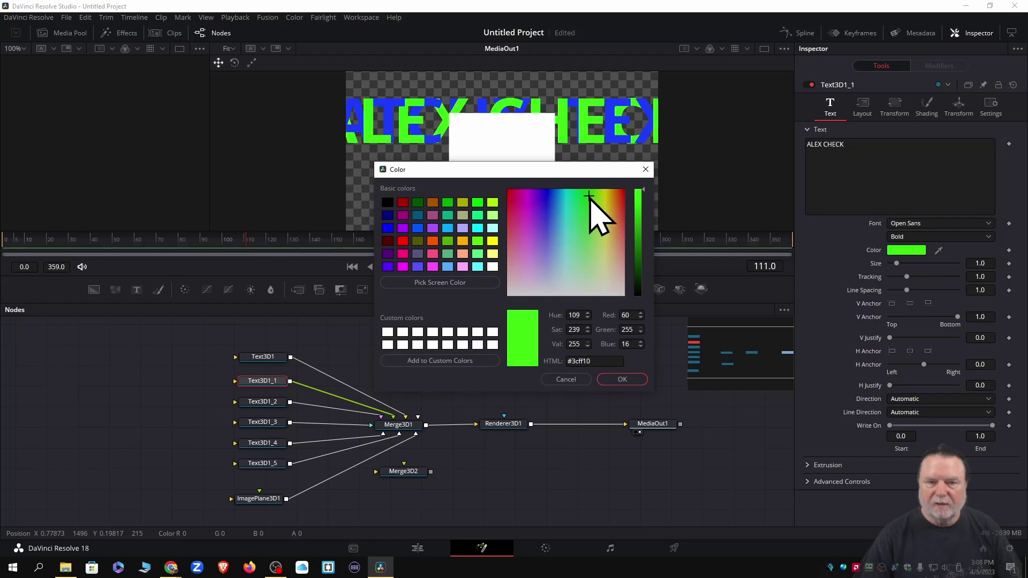
pyautogui.click(622, 379)
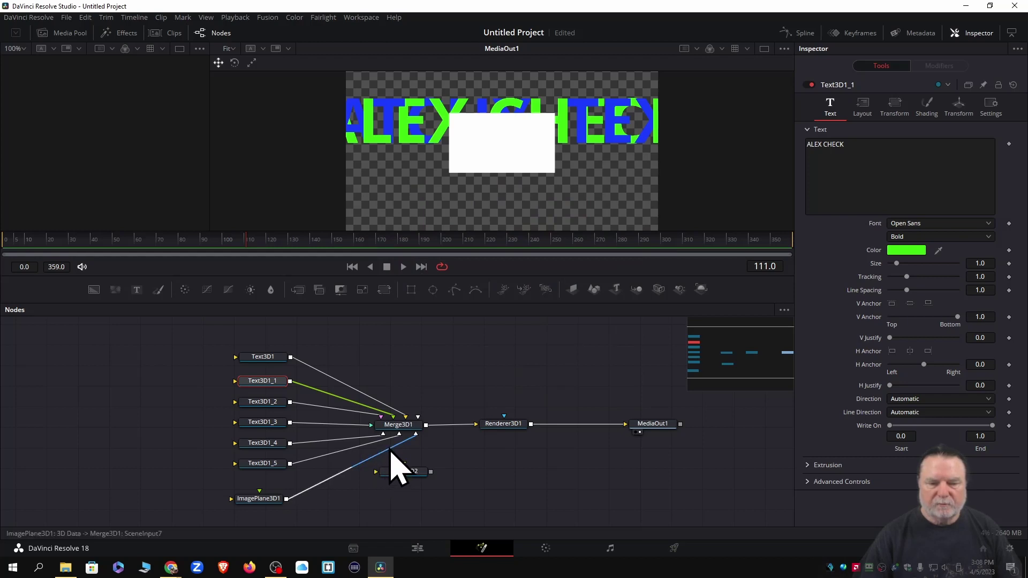
# Disconnect the image plane from Merge3D1 and lower the green line to Center Y 0.042
pyautogui.click(391, 449)
pyautogui.press('Delete')
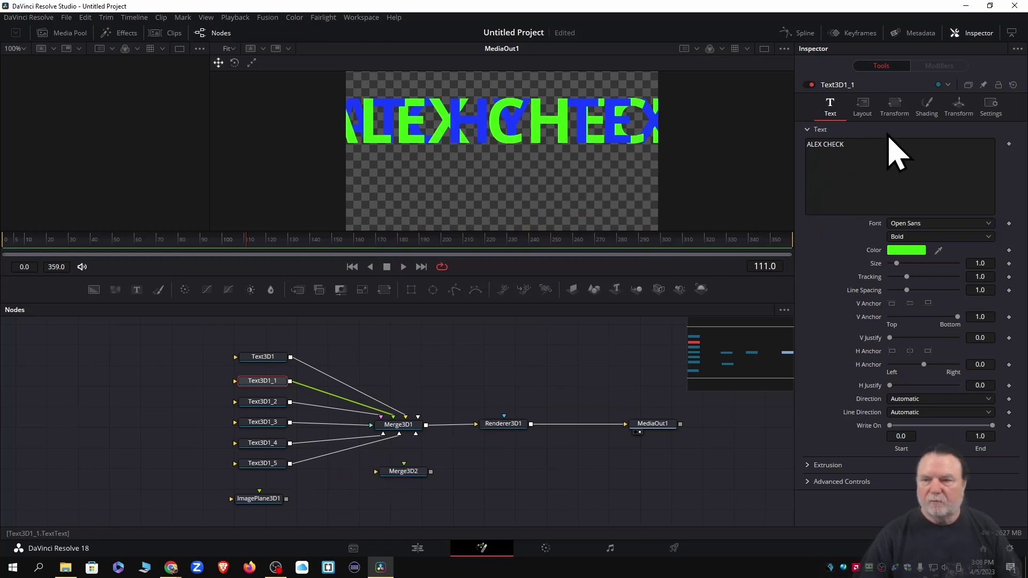
pyautogui.click(862, 105)
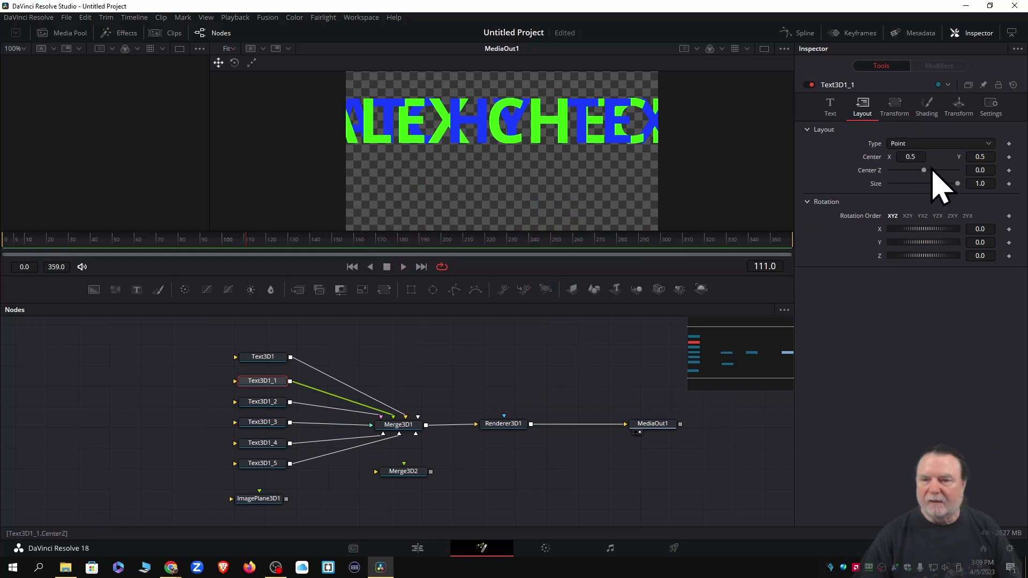
pyautogui.click(986, 156)
pyautogui.write('0.32')
pyautogui.press('Return')
pyautogui.moveTo(891, 163); pyautogui.dragTo(744, 175)
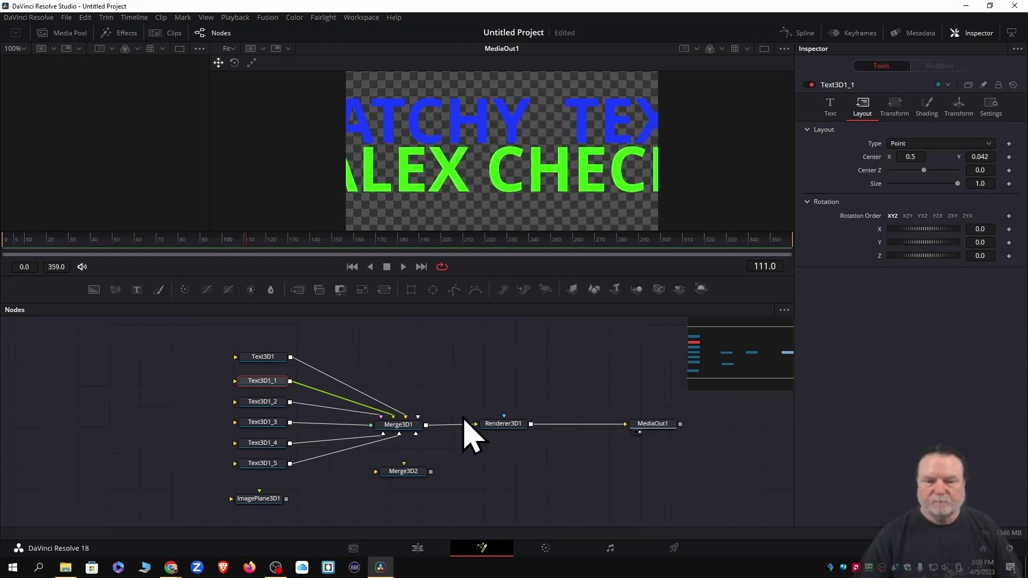
pyautogui.click(265, 407)
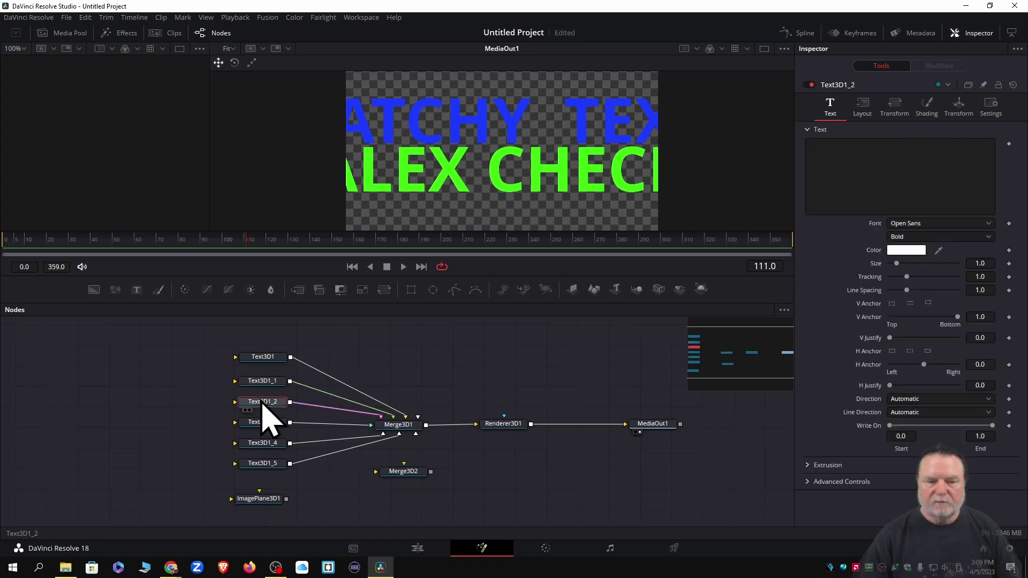
# Enter another name in Text3D1_2, colour it orange, and move it to Center Y -0.376
pyautogui.click(831, 173)
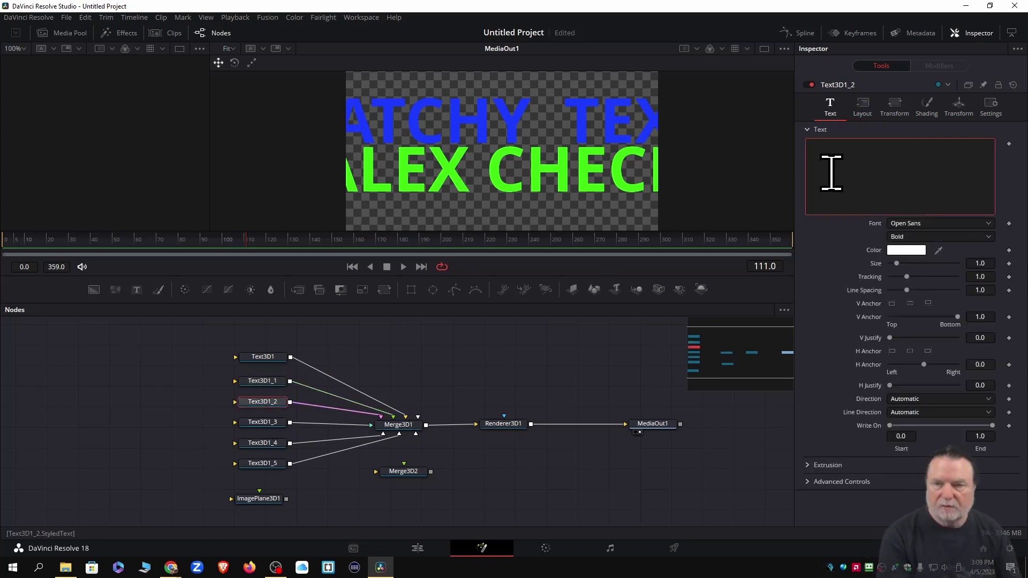
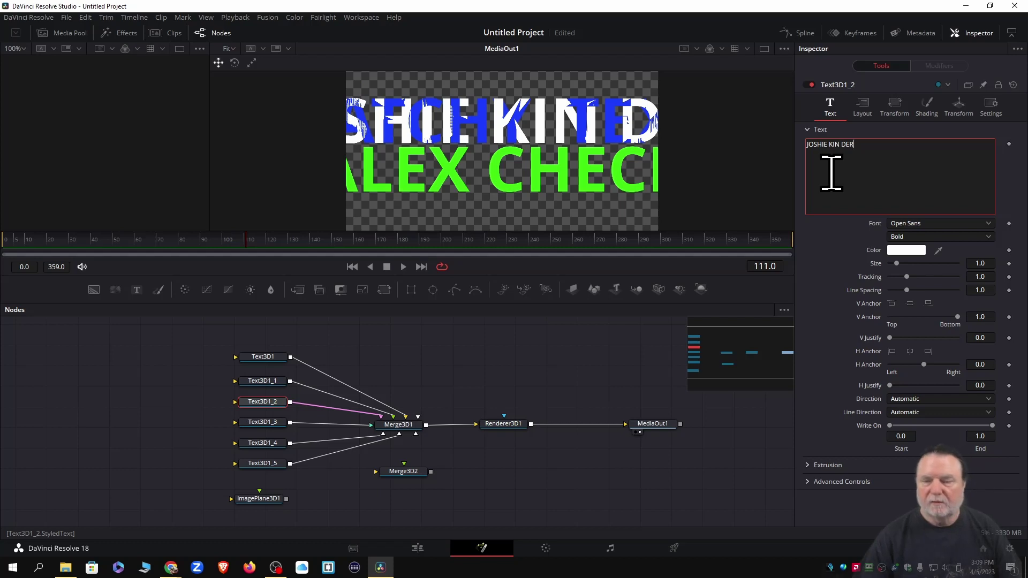
pyautogui.click(906, 250)
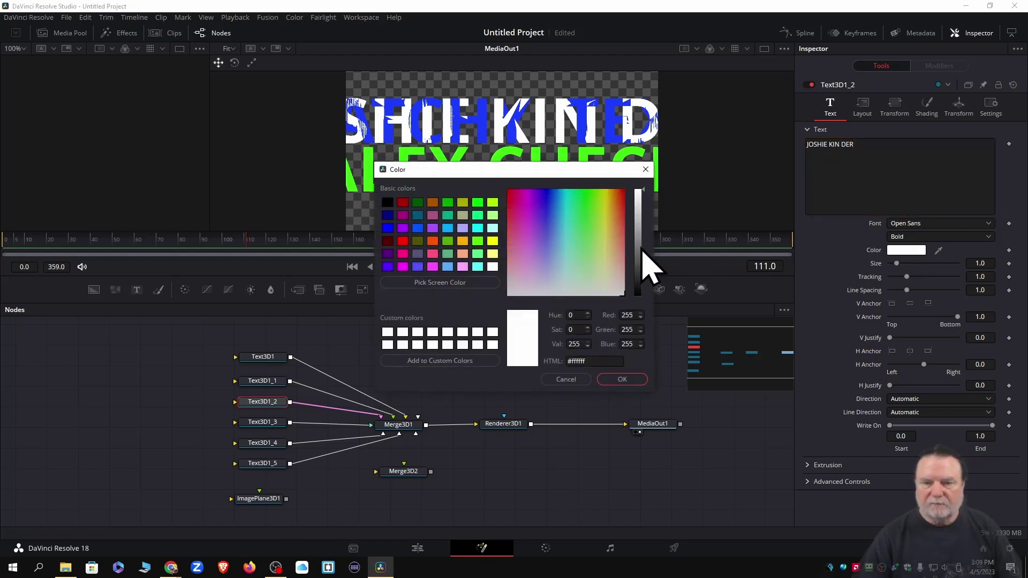
pyautogui.moveTo(602, 206); pyautogui.dragTo(619, 194)
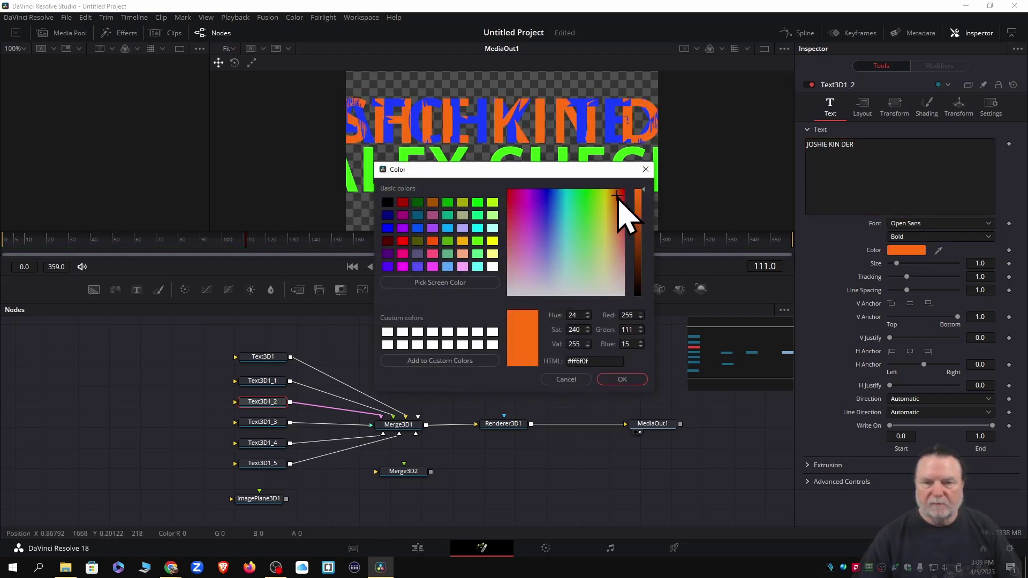
pyautogui.click(615, 378)
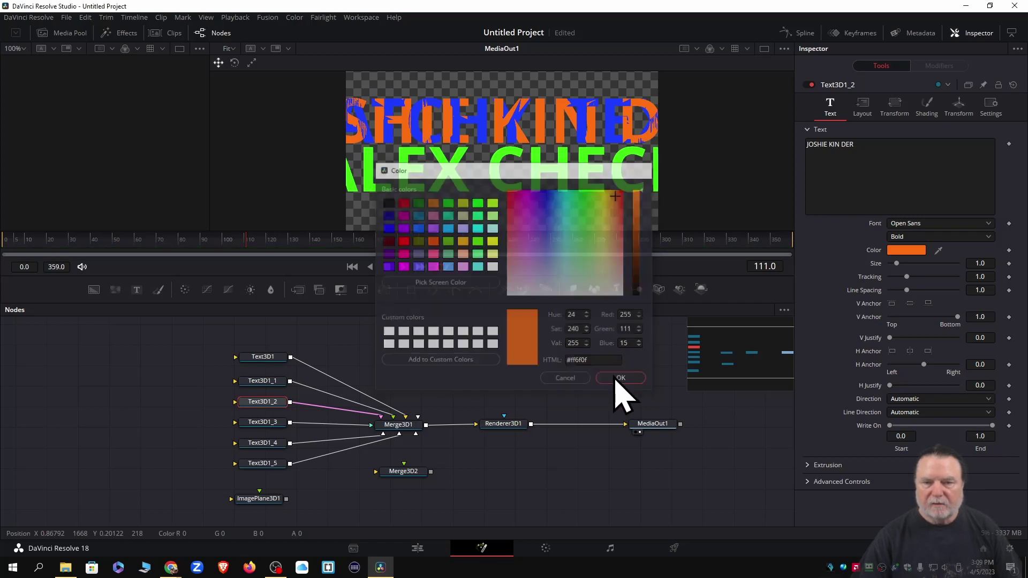
pyautogui.click(859, 107)
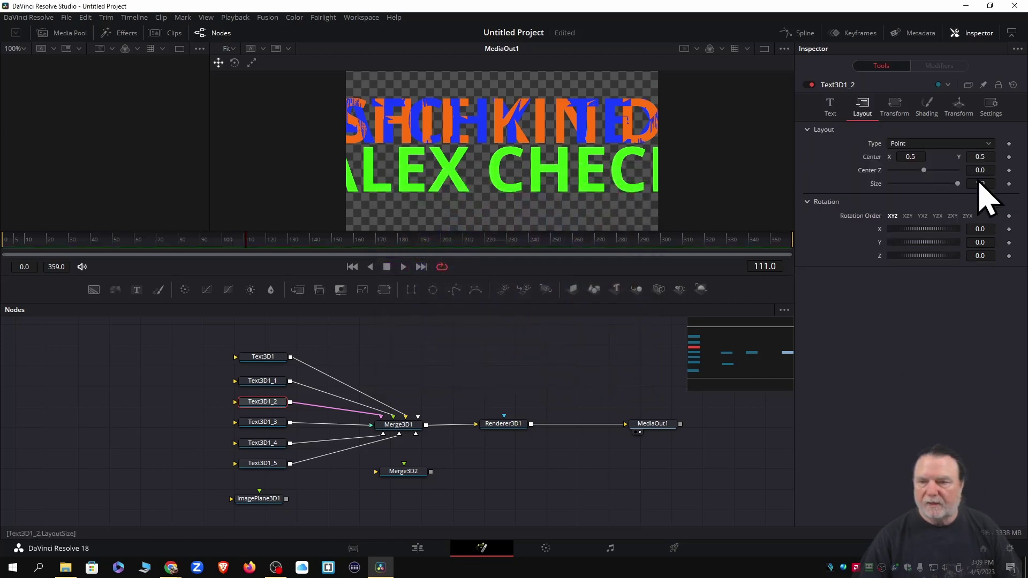
pyautogui.moveTo(982, 156)
pyautogui.mouseDown()
pyautogui.moveTo(938, 156)
pyautogui.moveTo(982, 156)
pyautogui.mouseUp()
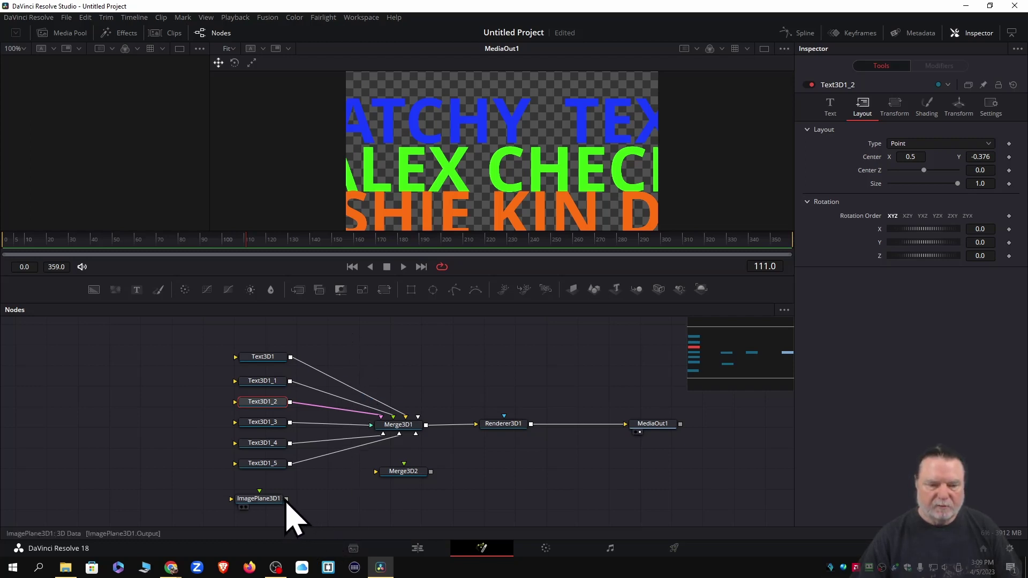
# Reconnect ImagePlane3D1 to Merge3D1 and reset its X, Y and Z offsets to 0
pyautogui.moveTo(286, 499); pyautogui.dragTo(405, 435)
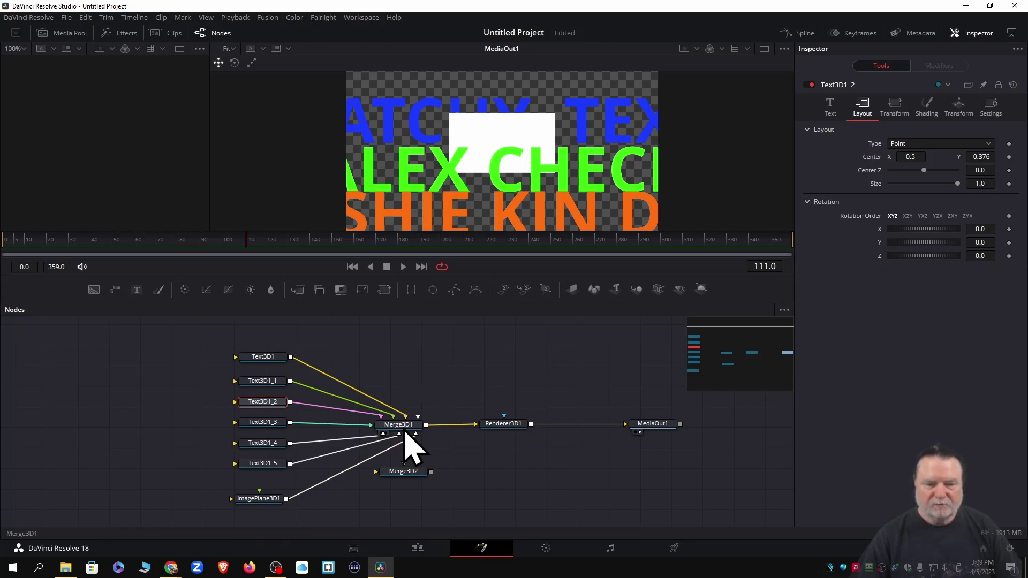
pyautogui.click(257, 499)
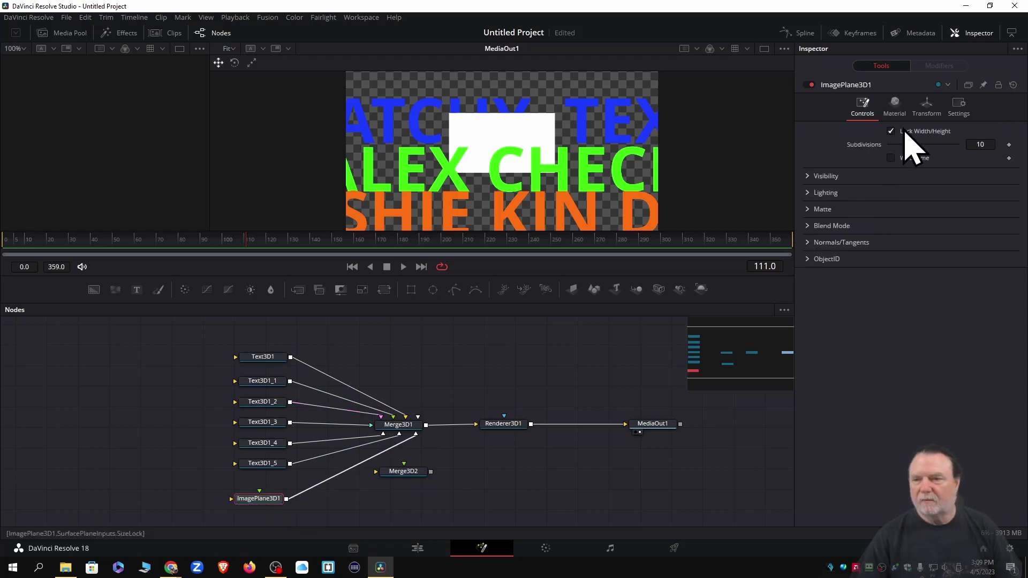
pyautogui.click(926, 107)
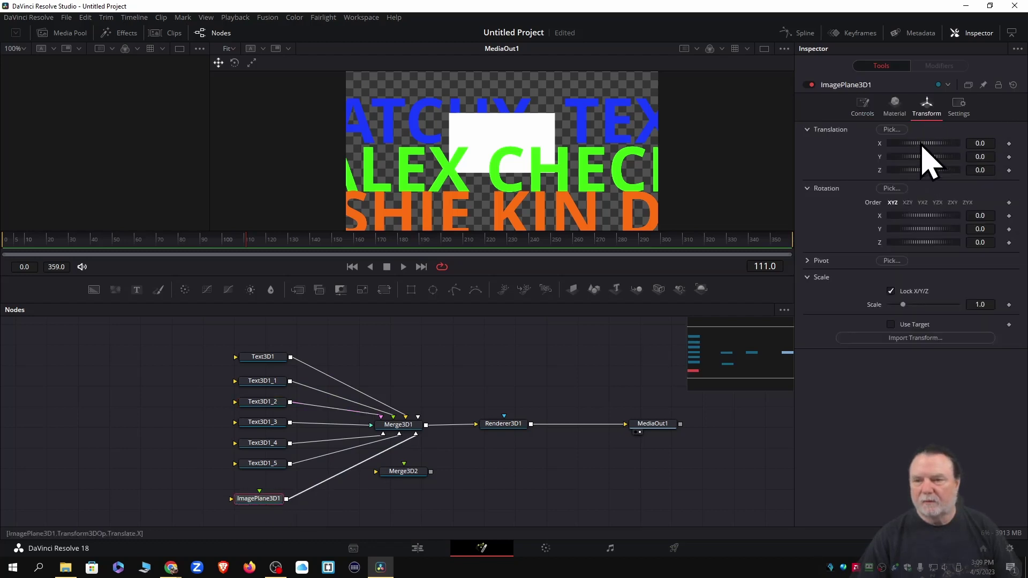
pyautogui.moveTo(920, 144); pyautogui.dragTo(928, 173)
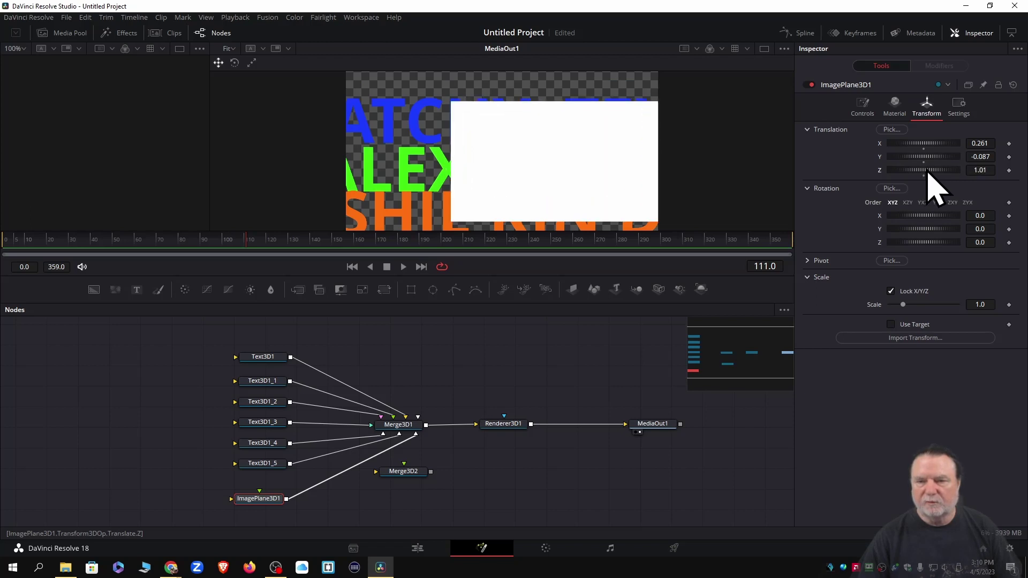
pyautogui.doubleClick(880, 170)
pyautogui.doubleClick(880, 157)
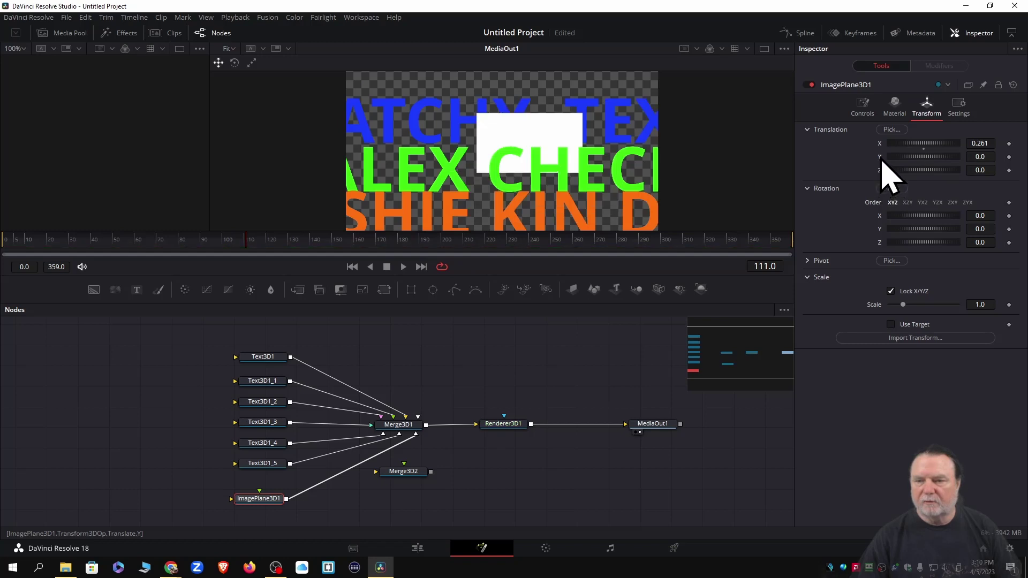
pyautogui.doubleClick(880, 145)
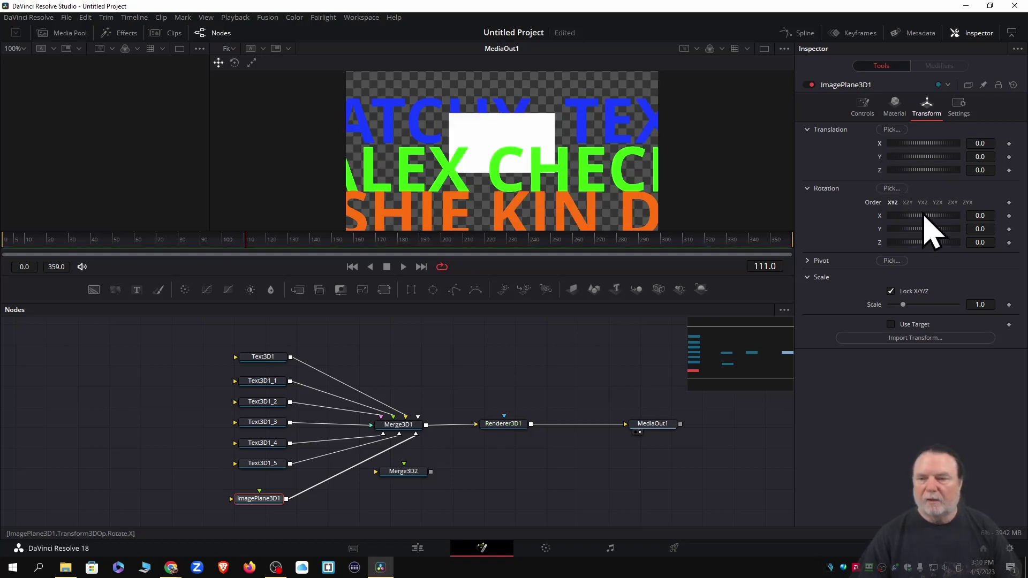
# Reset the image plane's X, Y and Z rotation to 0 after testing an X tilt
pyautogui.moveTo(926, 215); pyautogui.dragTo(910, 244)
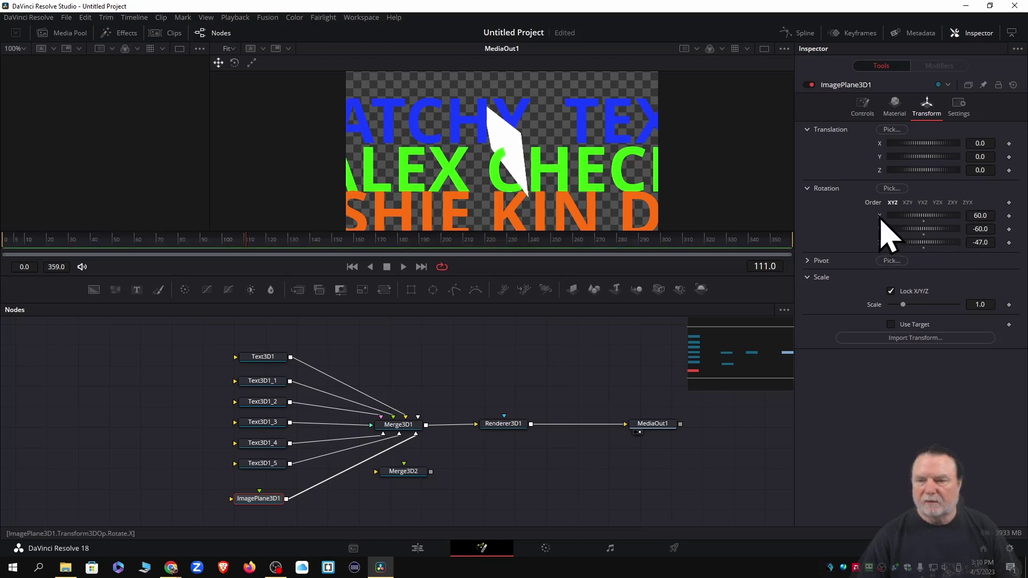
pyautogui.click(925, 224)
pyautogui.click(924, 224)
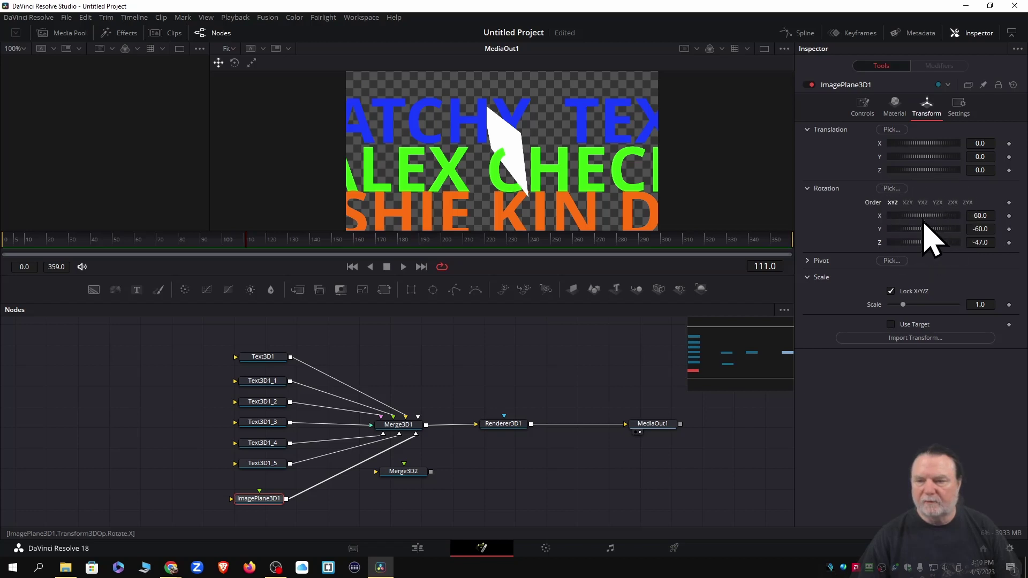
pyautogui.doubleClick(925, 223)
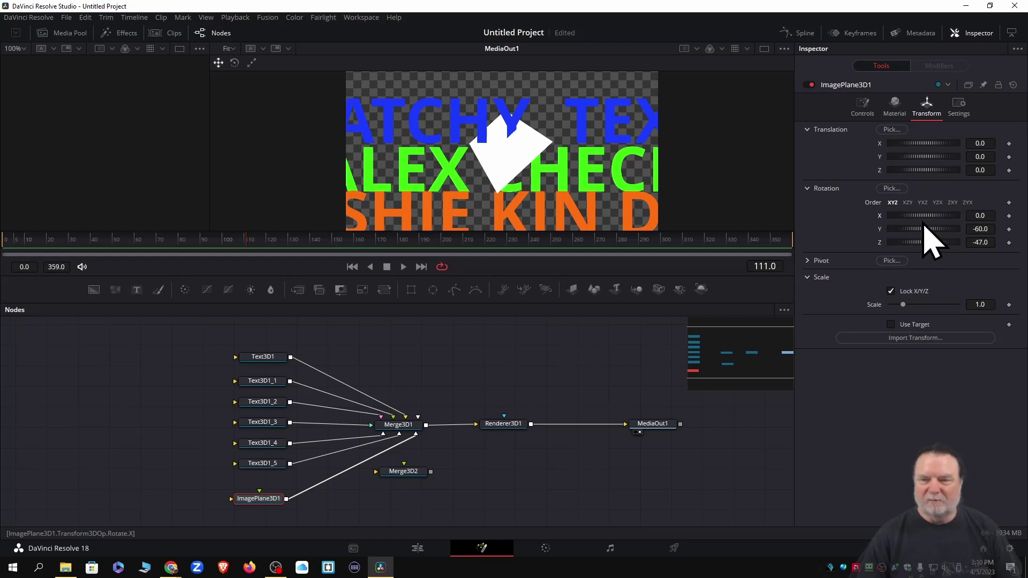
pyautogui.doubleClick(880, 231)
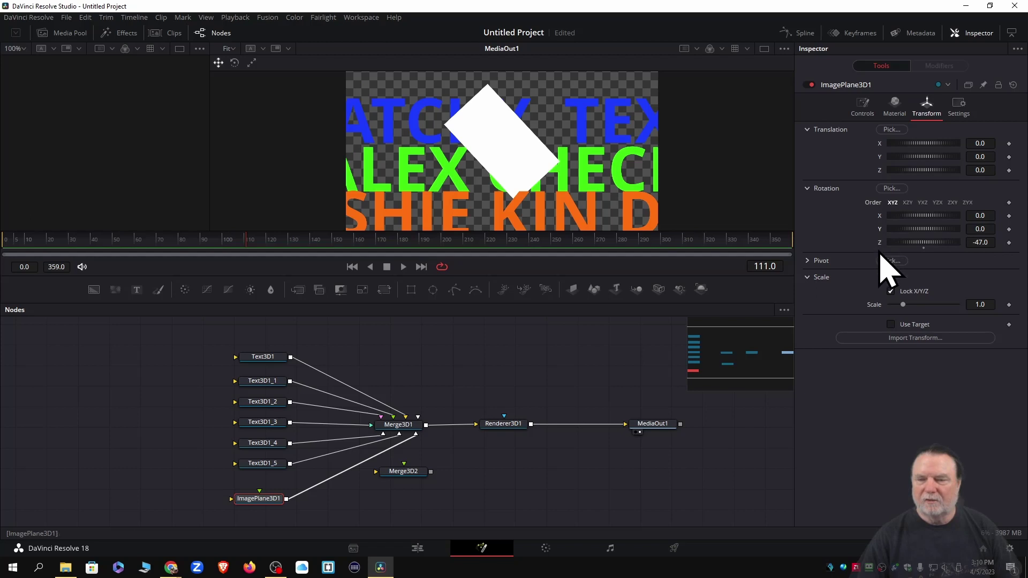
pyautogui.doubleClick(881, 244)
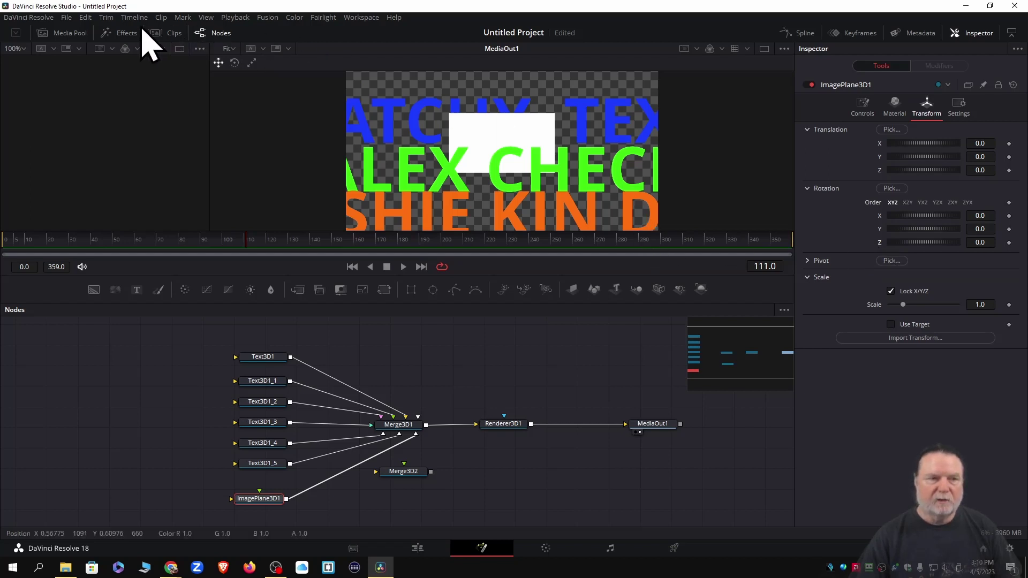
# Save the project via File > Save Project as 'PREMIERE APRIL 6 2023'
pyautogui.click(65, 19)
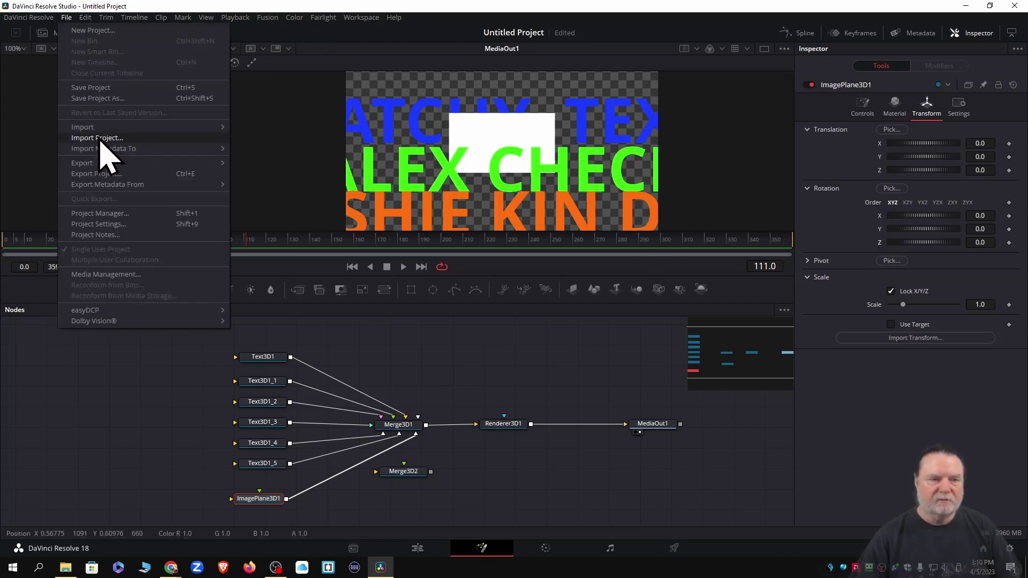
pyautogui.click(103, 88)
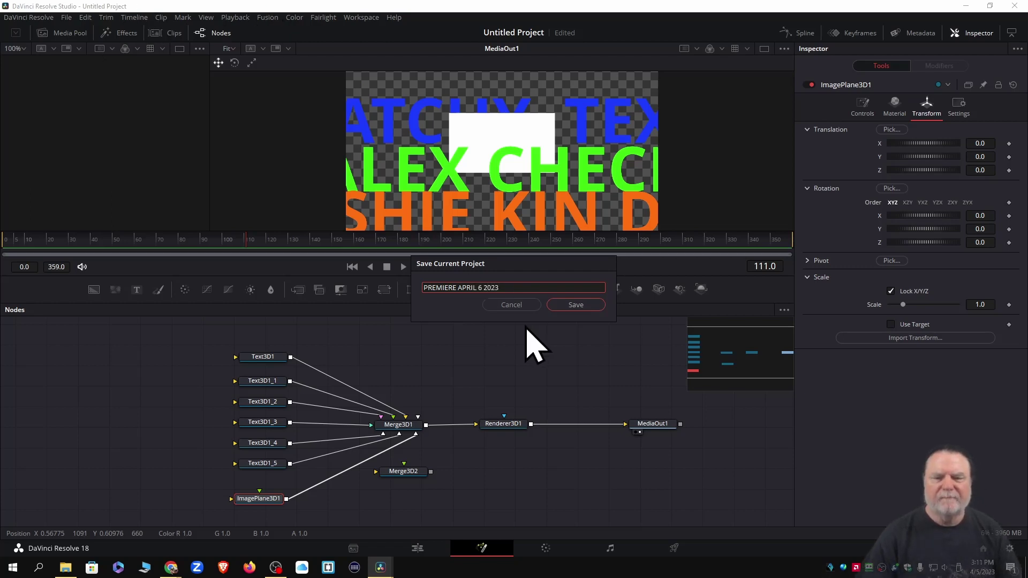
pyautogui.click(576, 305)
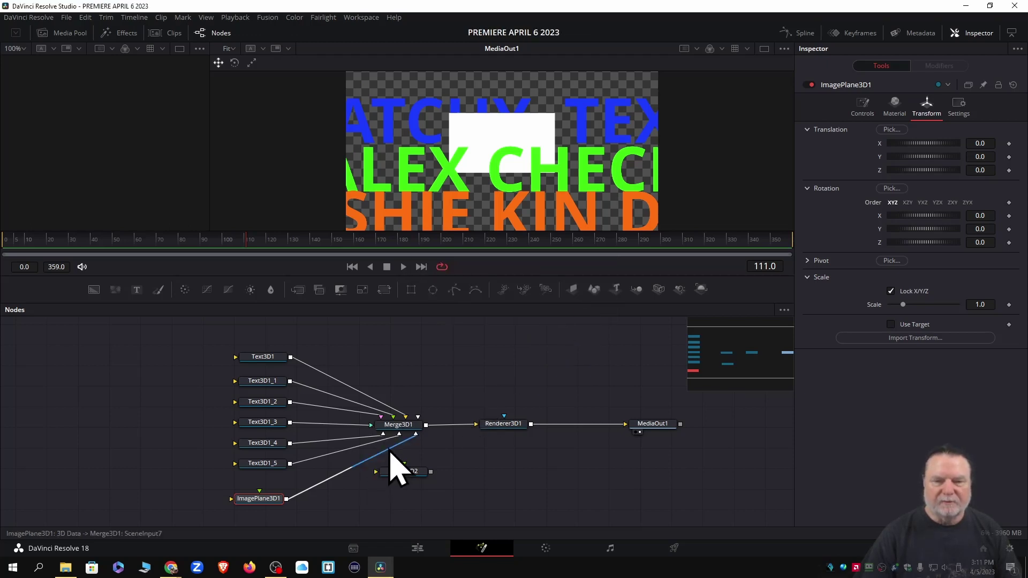
# Remove the image plane's link to Merge3D1 and enter a person's name in Text3D1_4
pyautogui.click(389, 451)
pyautogui.press('Delete')
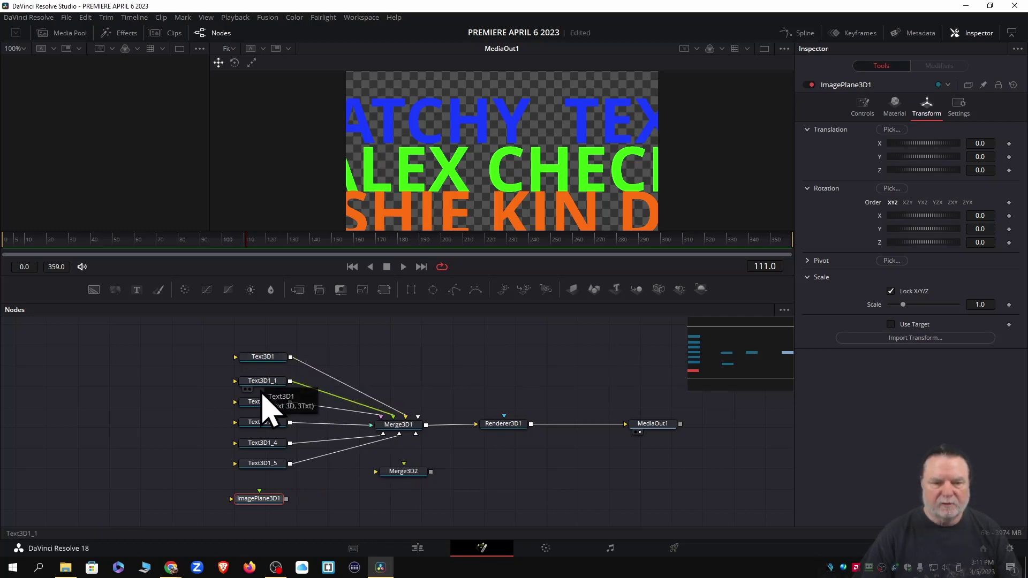
pyautogui.click(262, 444)
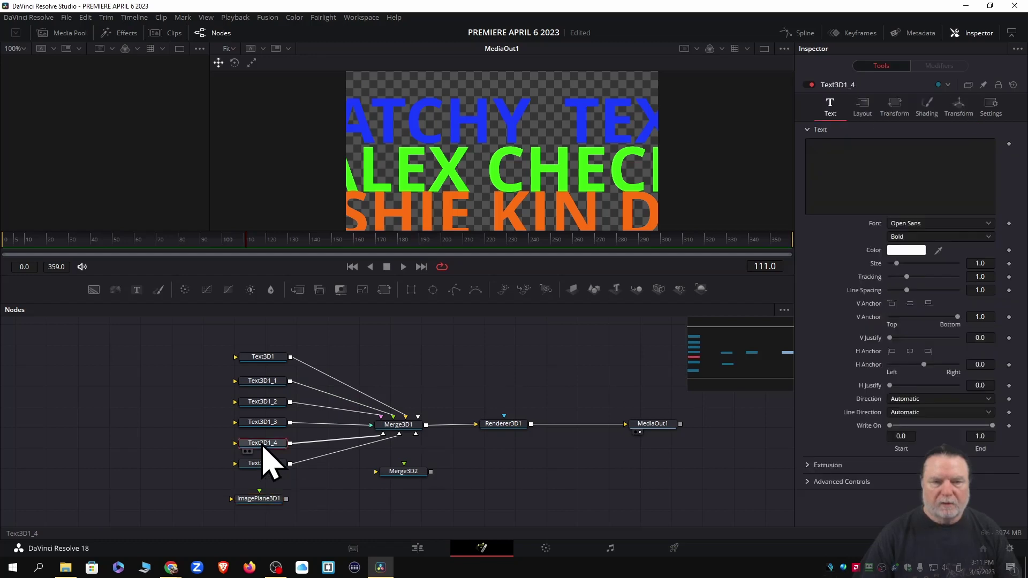
pyautogui.click(841, 170)
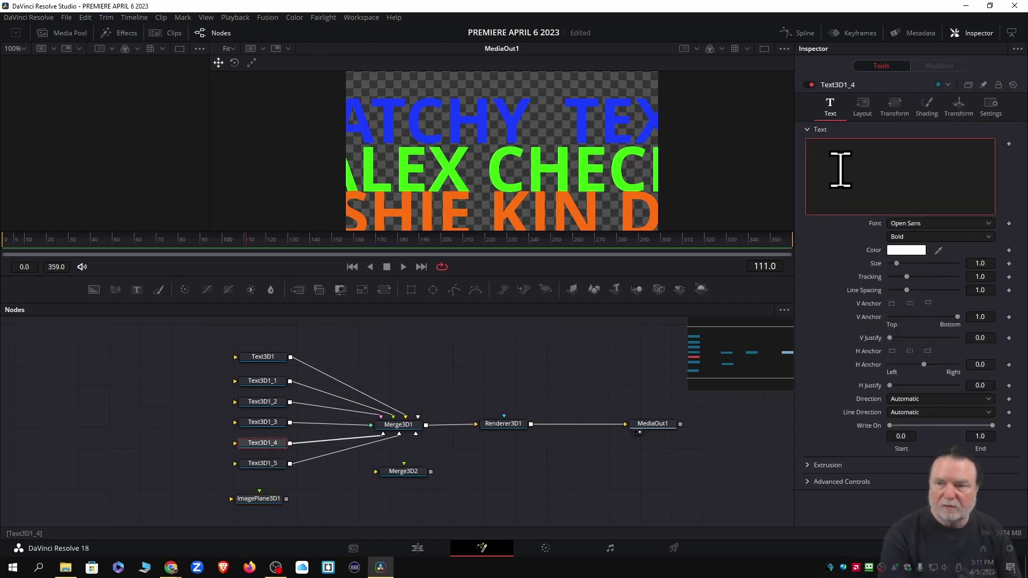
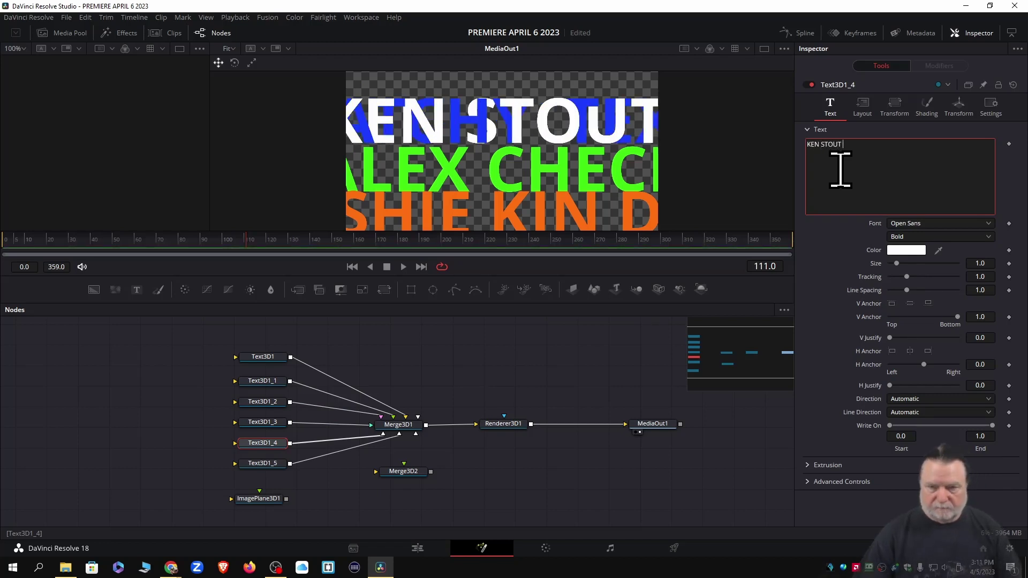
pyautogui.click(905, 251)
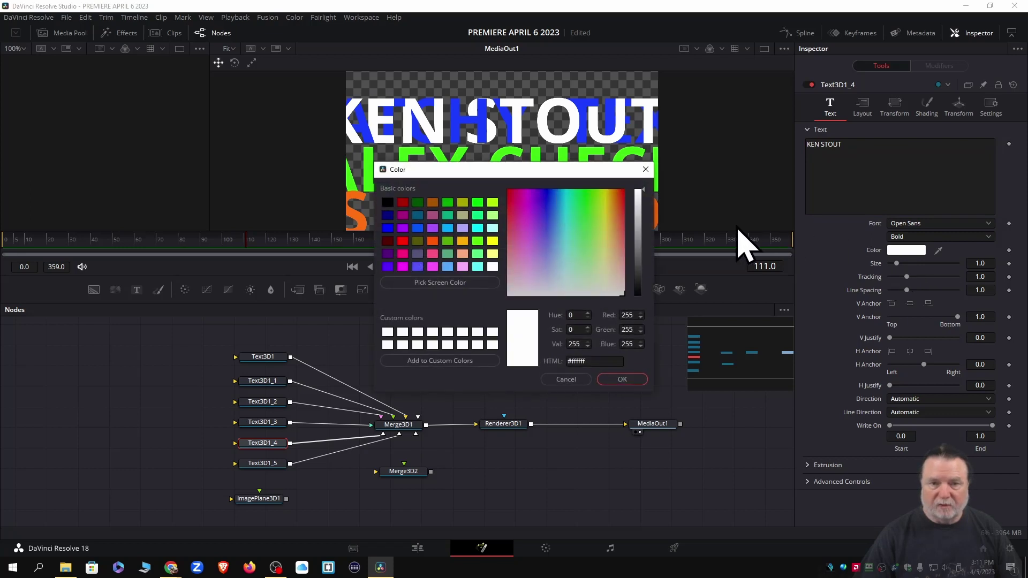
# Colour Text3D1_4's name line light blue (#2ca4ff)
pyautogui.click(543, 196)
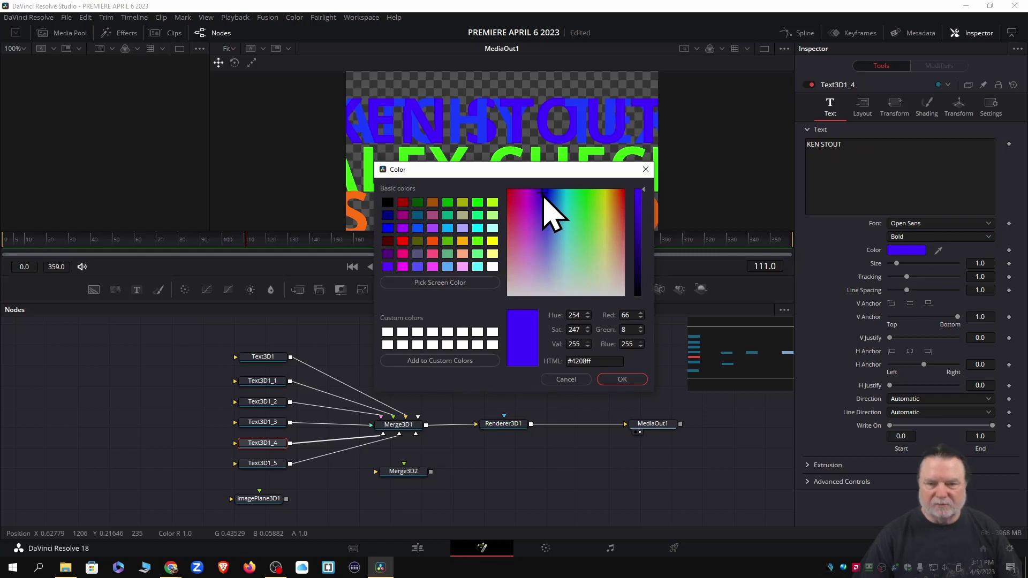
pyautogui.moveTo(543, 196)
pyautogui.mouseDown()
pyautogui.moveTo(532, 202)
pyautogui.moveTo(562, 223)
pyautogui.moveTo(558, 207)
pyautogui.mouseUp()
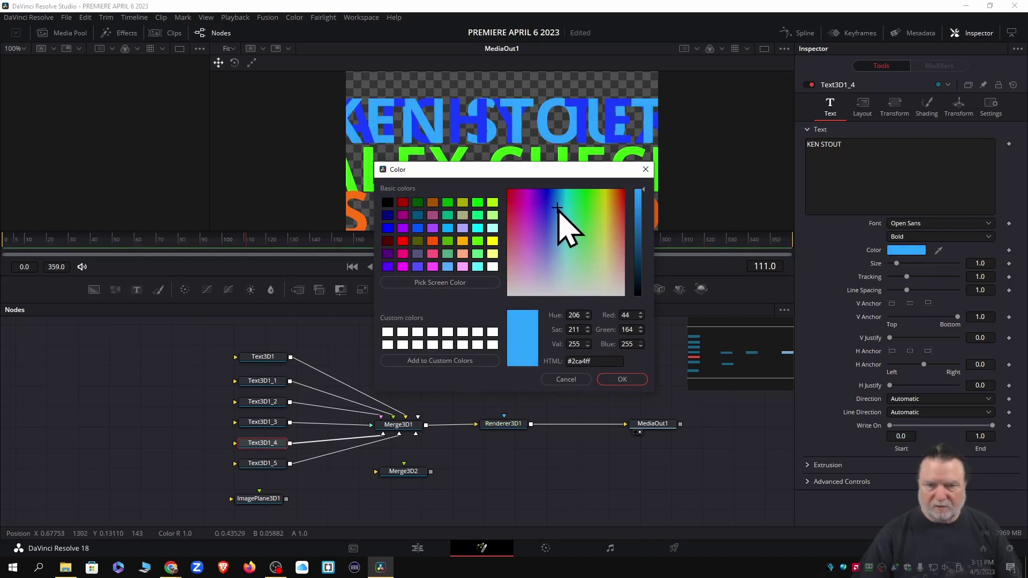
pyautogui.click(621, 379)
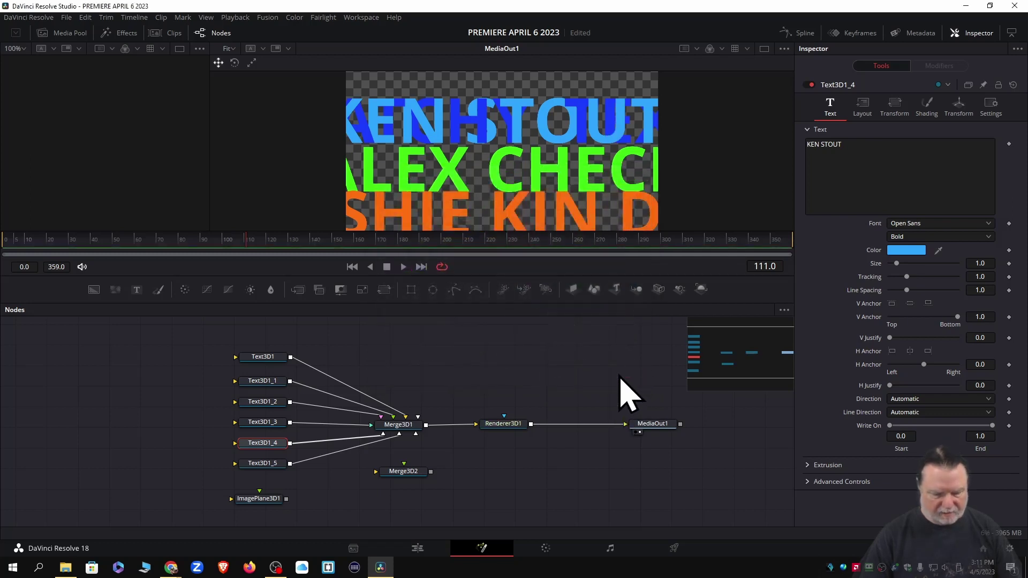
# Raise Text3D1_4's light-blue line to Center Y 0.767, above CATCHY TEXT
pyautogui.click(873, 114)
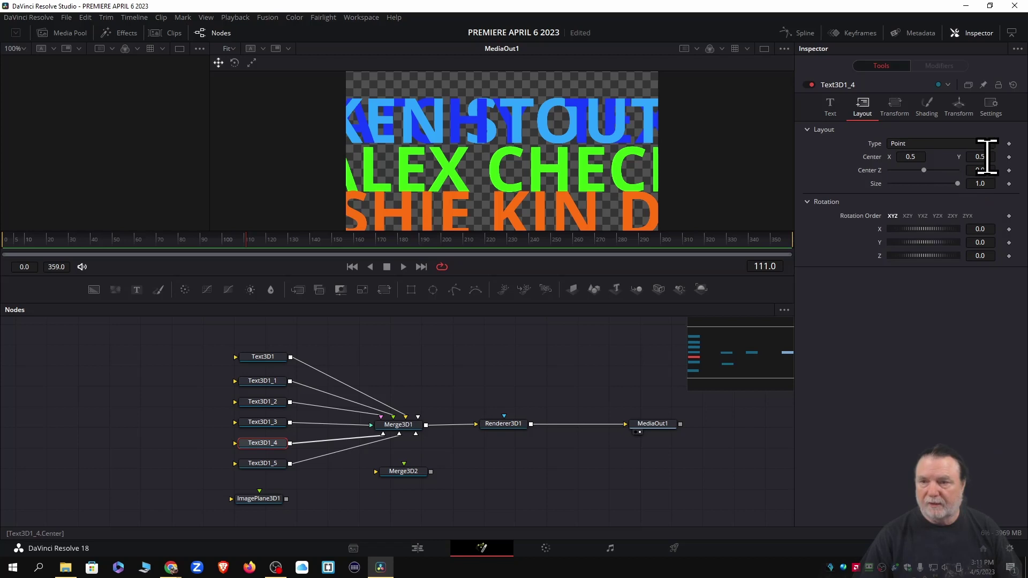
pyautogui.moveTo(980, 157); pyautogui.dragTo(1026, 156)
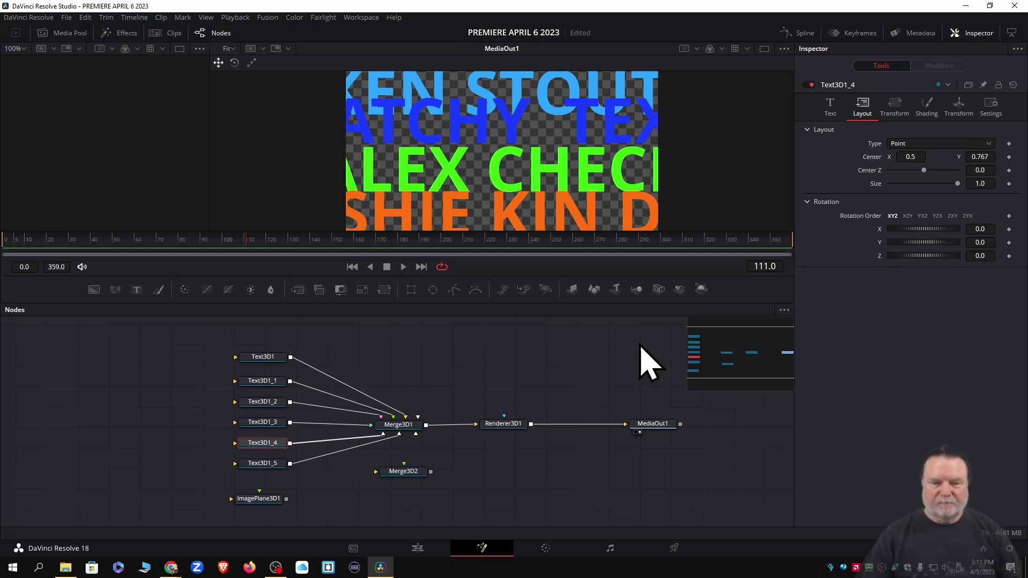
# Shrink CATCHY TEXT to size 0.63 and the green name line to size 0.79
pyautogui.click(260, 358)
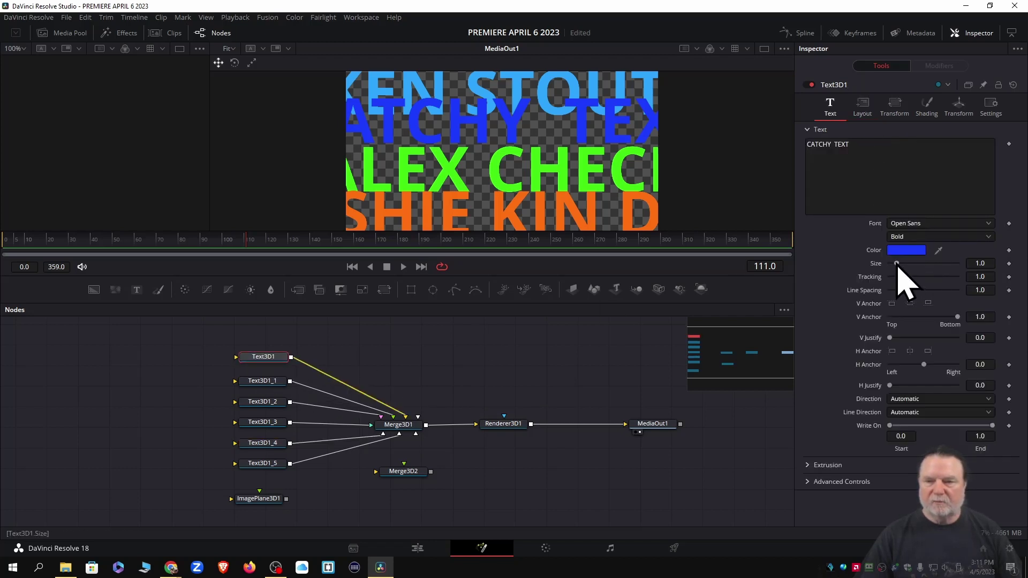
pyautogui.moveTo(897, 264); pyautogui.dragTo(895, 264)
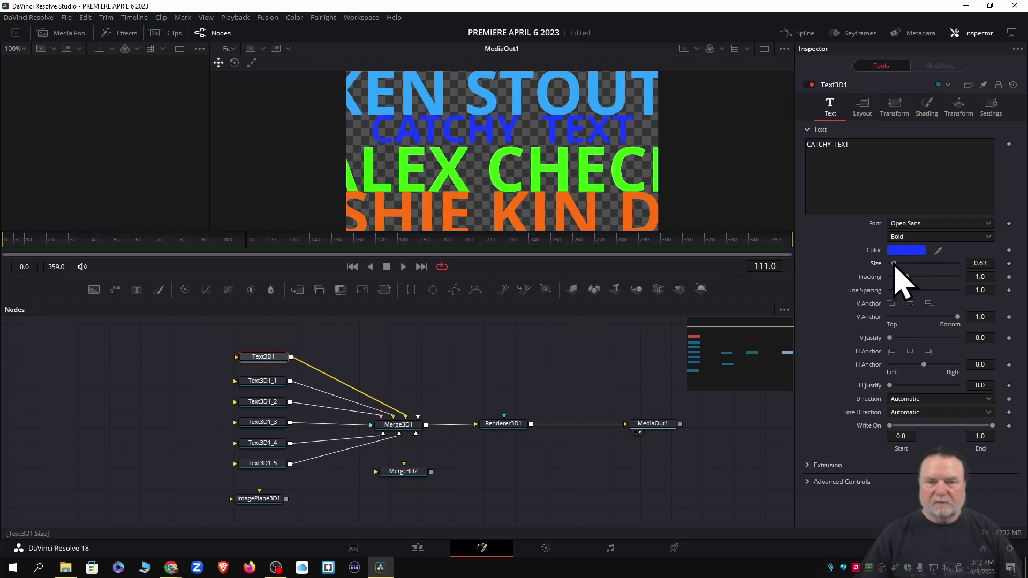
pyautogui.click(260, 383)
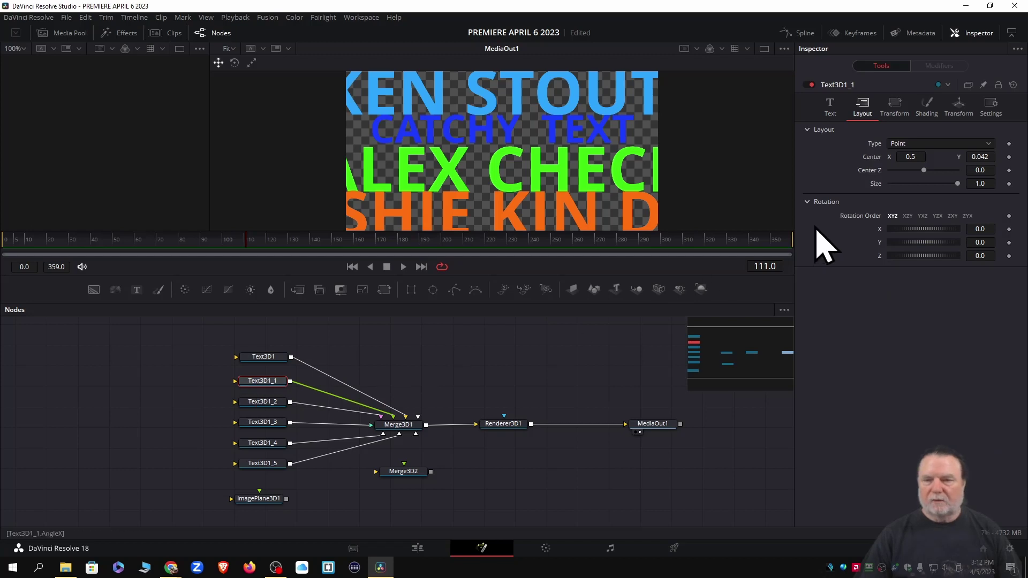
pyautogui.click(830, 107)
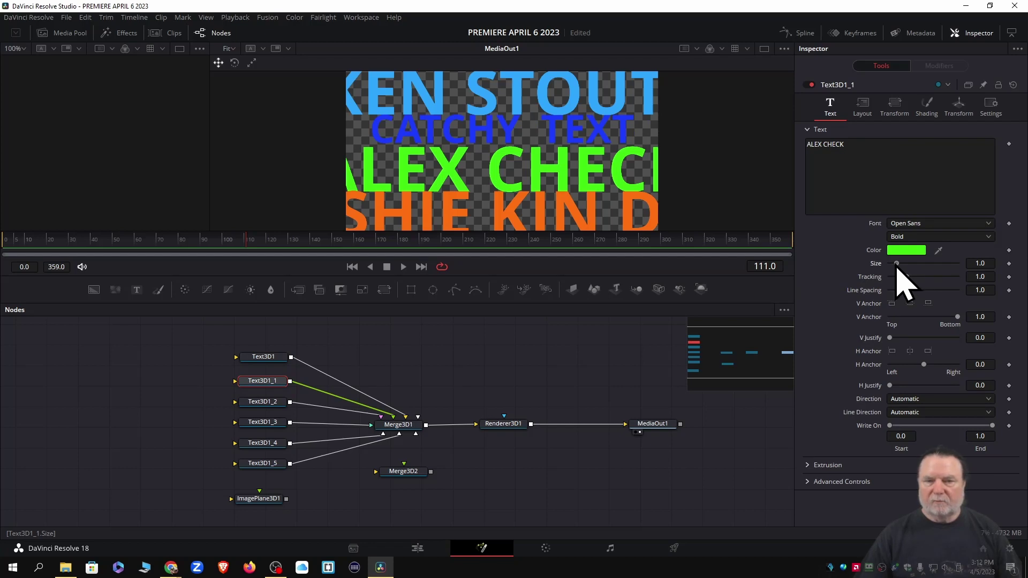
pyautogui.moveTo(897, 264); pyautogui.dragTo(895, 264)
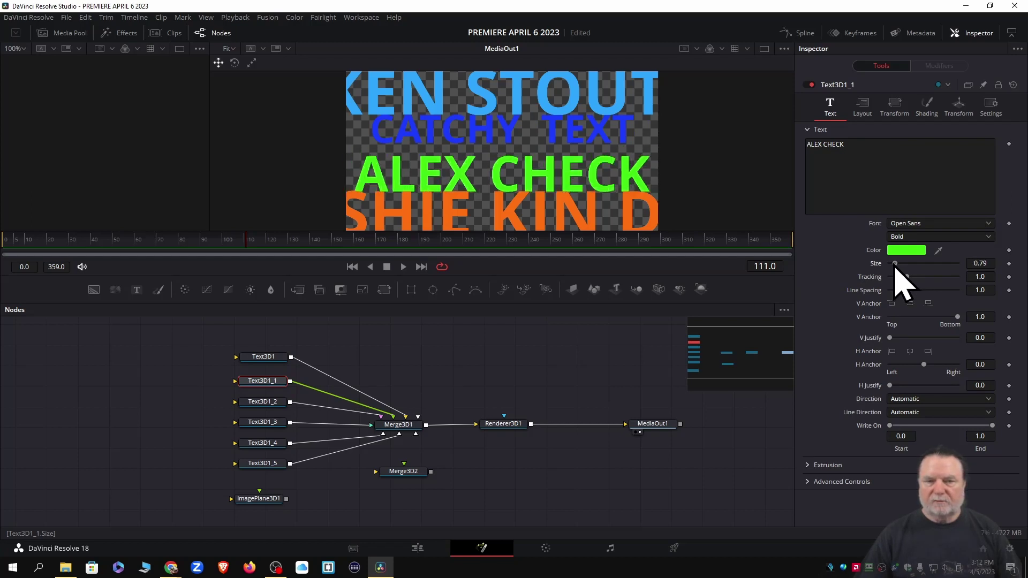
pyautogui.click(265, 421)
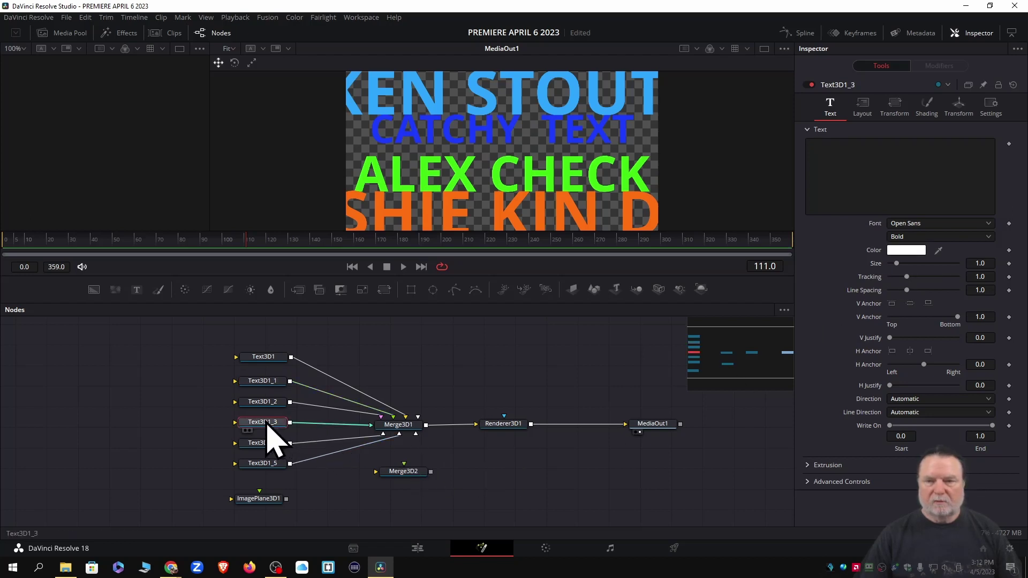
# Resize the orange Text3D1_2 line, trying 0.94 and settling at size 0.64
pyautogui.click(261, 403)
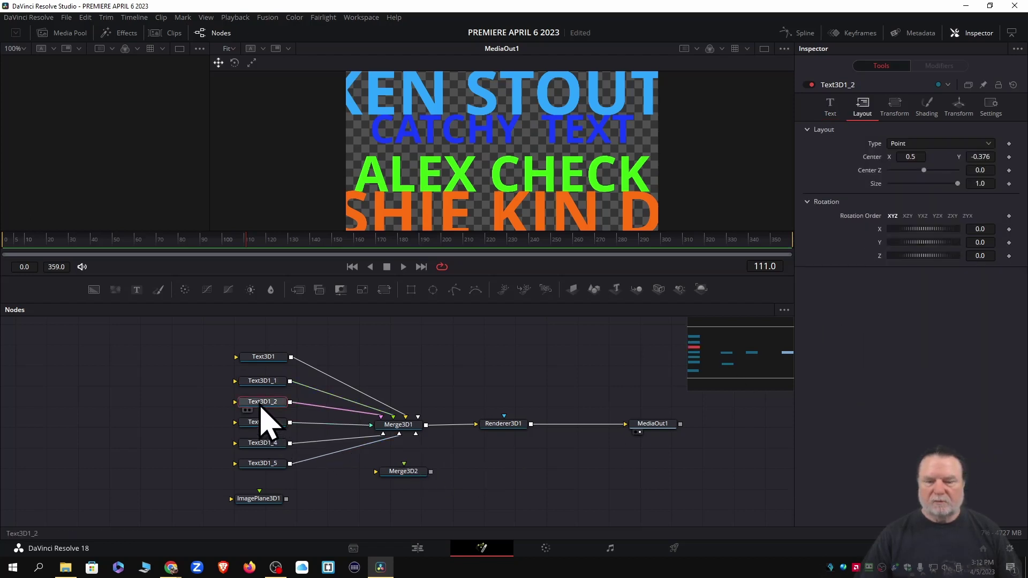
pyautogui.click(830, 110)
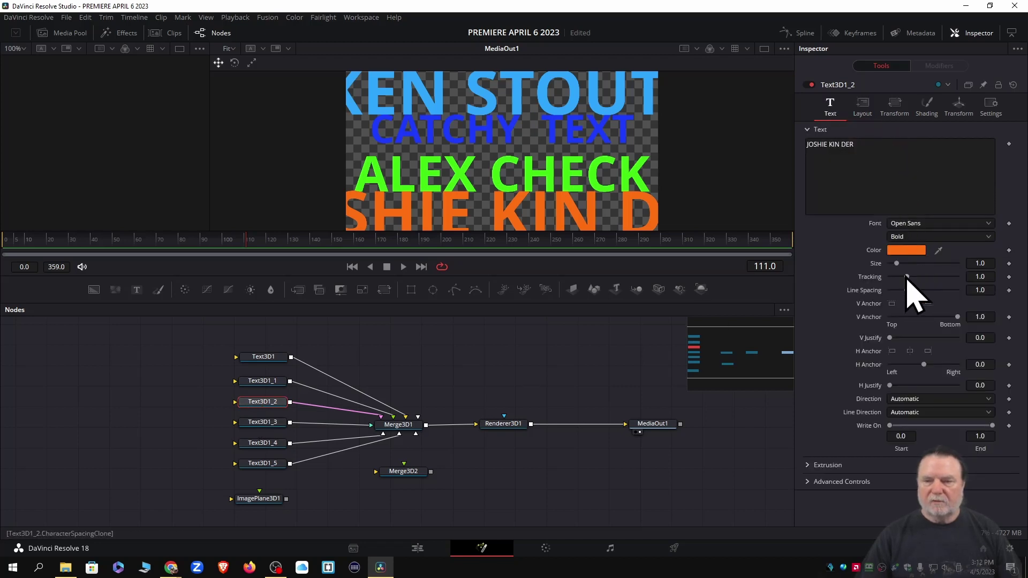
pyautogui.click(987, 263)
pyautogui.write('0.94')
pyautogui.press('Return')
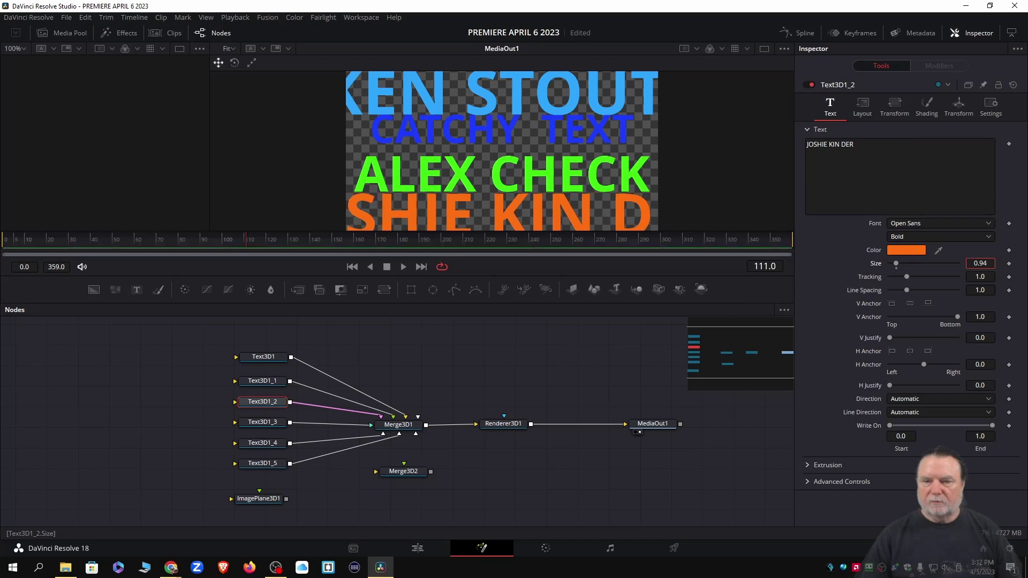
pyautogui.press('Down')
pyautogui.press('Down')
pyautogui.press('Down')
pyautogui.press('Down')
pyautogui.press('Down')
pyautogui.press('Down')
pyautogui.press('Down')
pyautogui.press('Down')
pyautogui.press('Down')
pyautogui.press('Down')
pyautogui.press('Down')
pyautogui.press('Down')
pyautogui.press('Down')
pyautogui.press('Down')
pyautogui.press('Down')
pyautogui.press('Down')
pyautogui.press('Down')
pyautogui.press('Down')
pyautogui.press('Down')
pyautogui.press('Down')
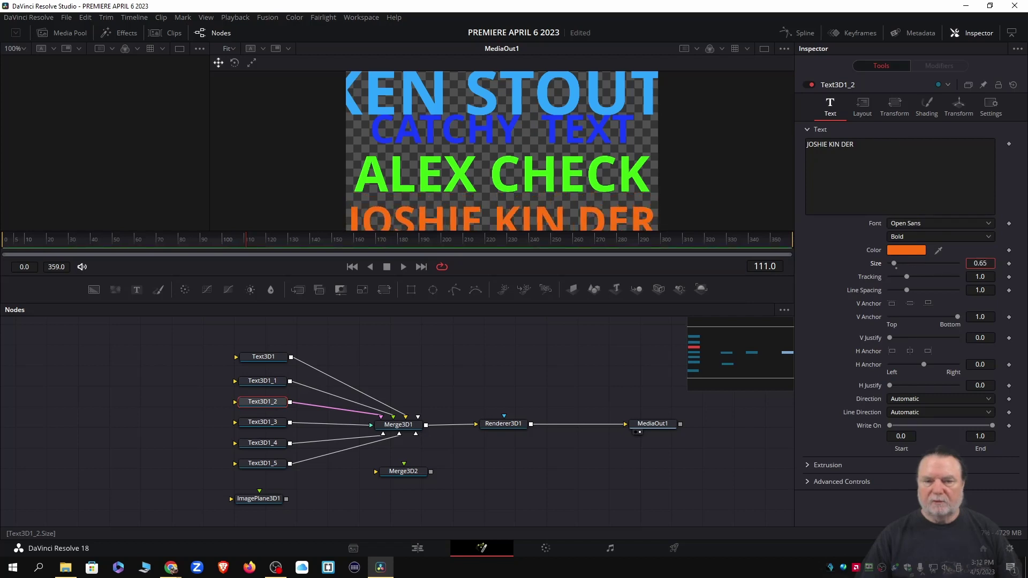
pyautogui.press('Up')
pyautogui.press('Up')
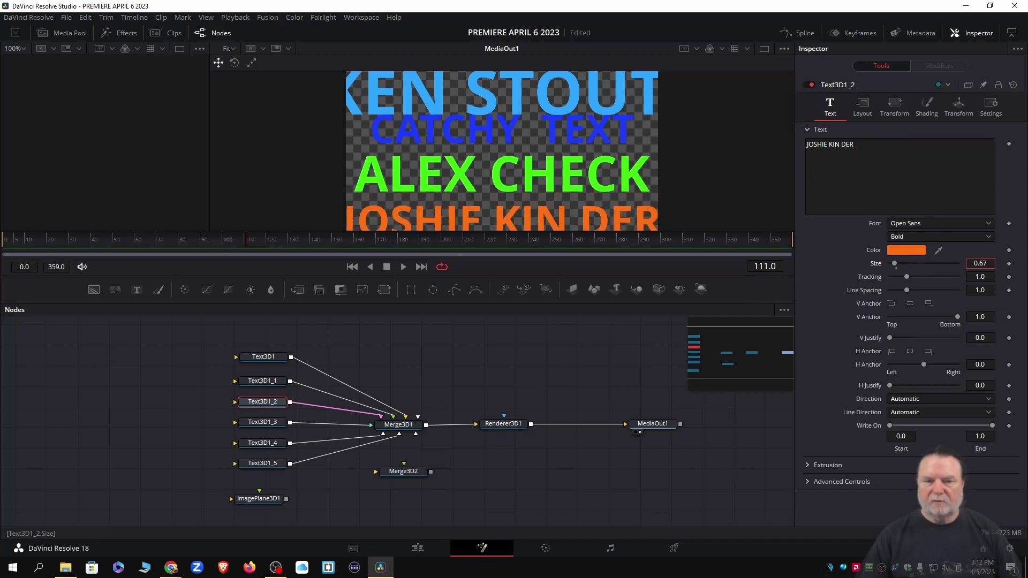
pyautogui.press('Down')
pyautogui.press('Down')
pyautogui.press('Down')
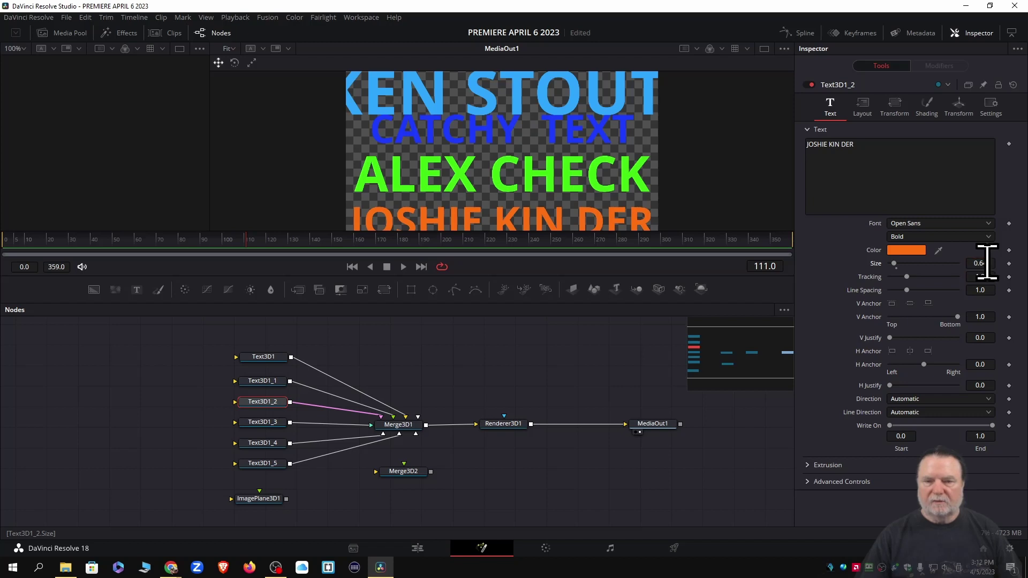
# Set the orange line's Center Y to -0.305
pyautogui.click(862, 114)
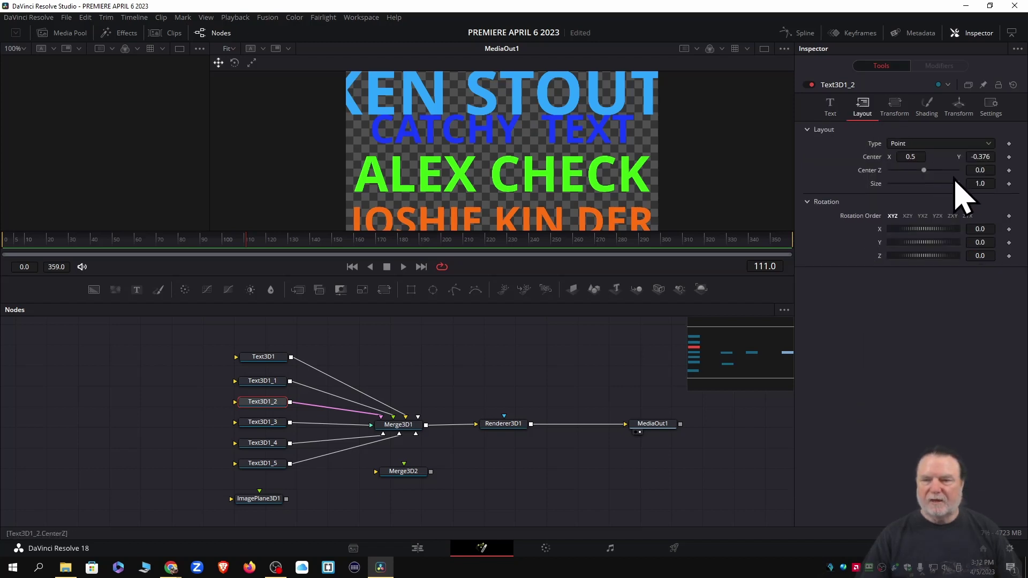
pyautogui.click(980, 156)
pyautogui.write('-0.355')
pyautogui.press('Return')
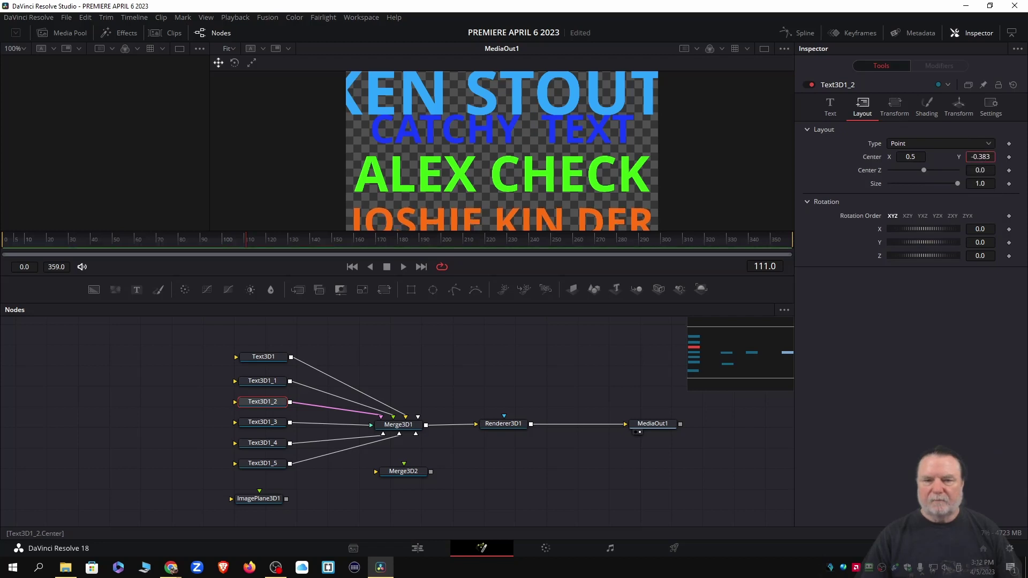
pyautogui.press('BackSpace')
pyautogui.press('BackSpace')
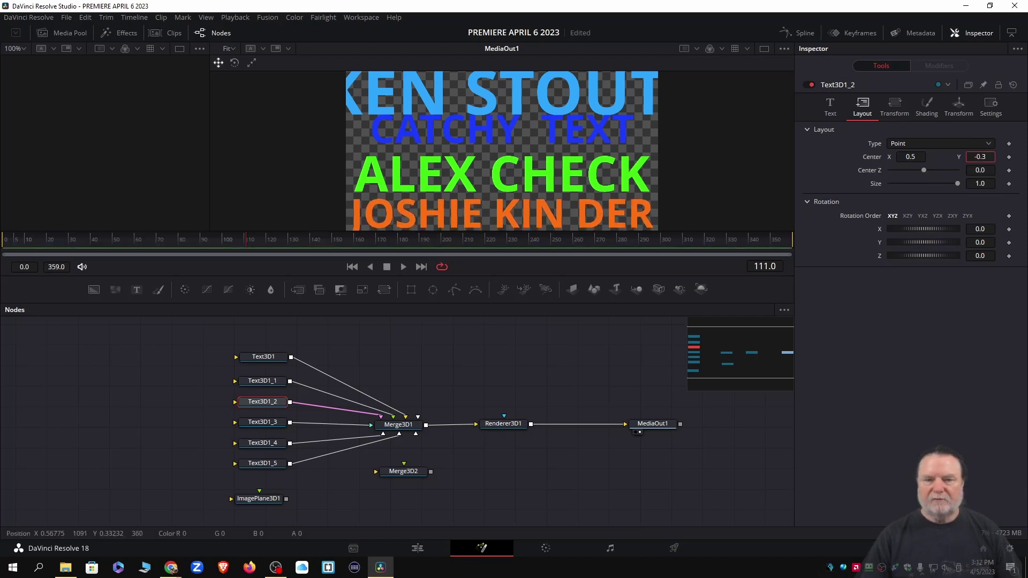
pyautogui.write('045')
pyautogui.press('Return')
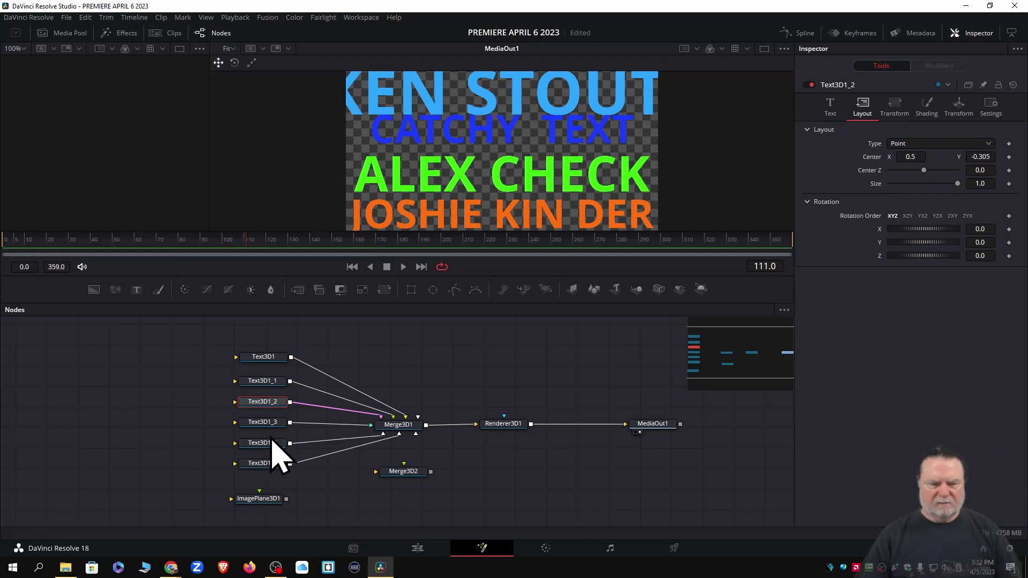
# Move the green Text3D1_1 line to Center Y 0.06, just beneath CATCHY TEXT
pyautogui.click(262, 382)
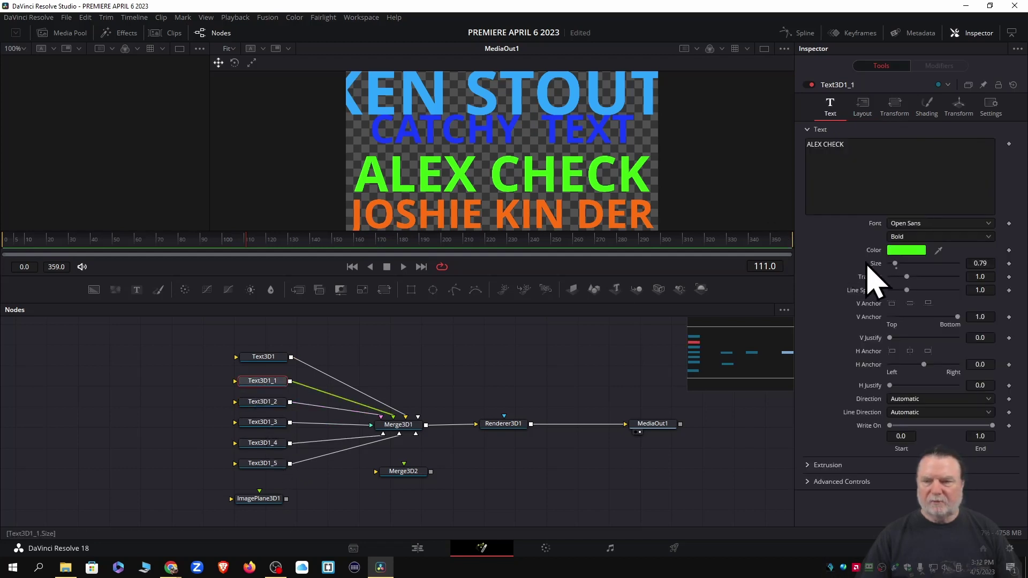
pyautogui.click(861, 107)
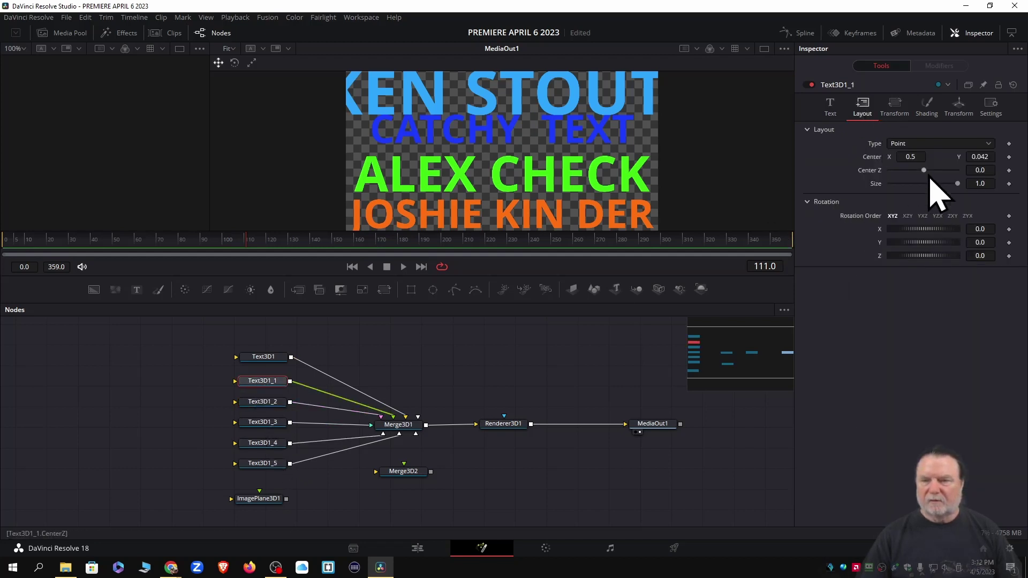
pyautogui.moveTo(984, 156)
pyautogui.mouseDown()
pyautogui.moveTo(995, 157)
pyautogui.moveTo(975, 160)
pyautogui.mouseUp()
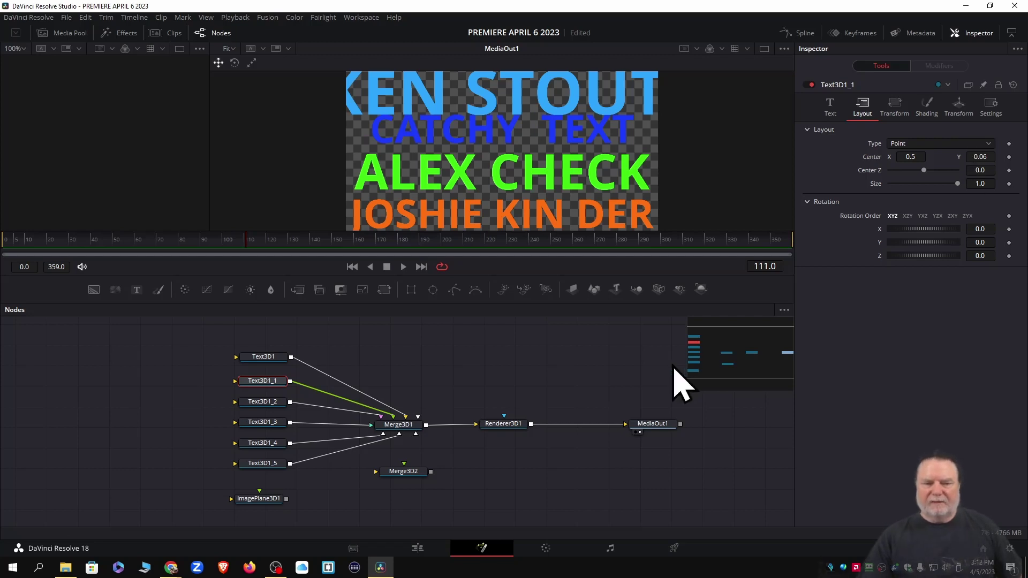
pyautogui.click(255, 423)
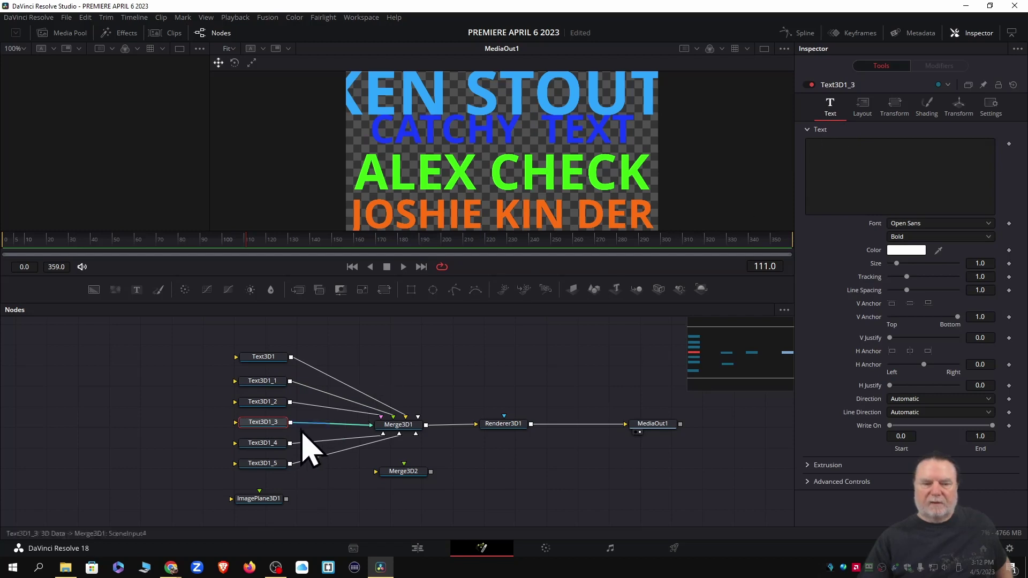
pyautogui.click(258, 443)
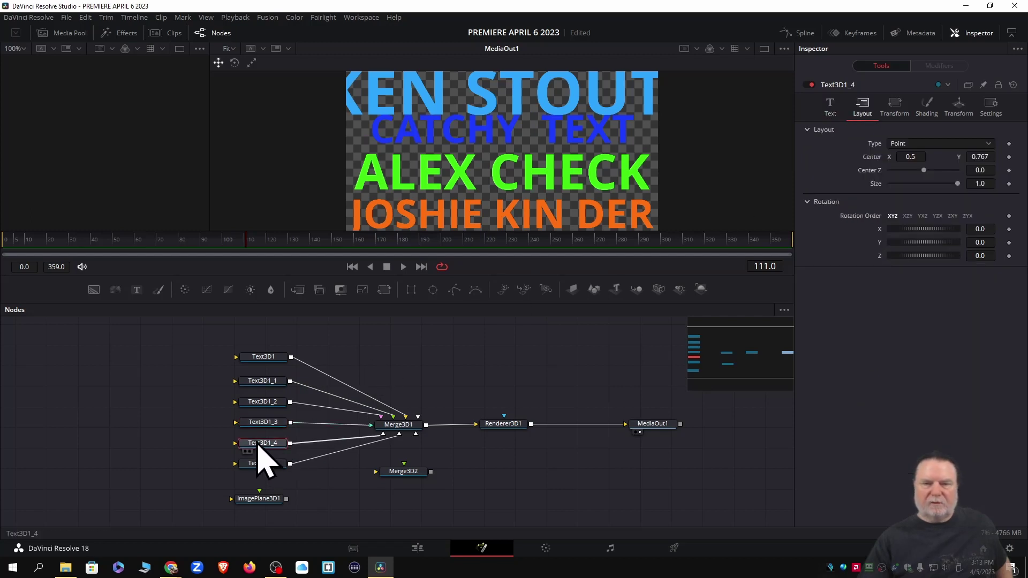
# Shrink the light-blue top line's text size, trying 0.71, 0.61 and 0.69
pyautogui.click(829, 106)
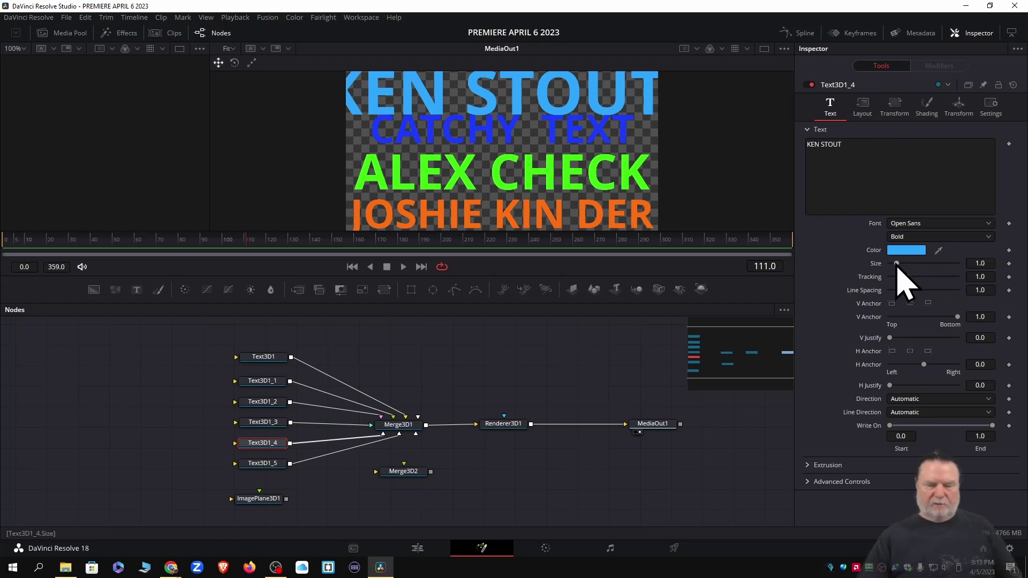
pyautogui.click(897, 268)
pyautogui.moveTo(897, 268)
pyautogui.mouseDown()
pyautogui.moveTo(917, 274)
pyautogui.moveTo(895, 270)
pyautogui.mouseUp()
pyautogui.doubleClick(975, 263)
pyautogui.write('0.61')
pyautogui.press('Return')
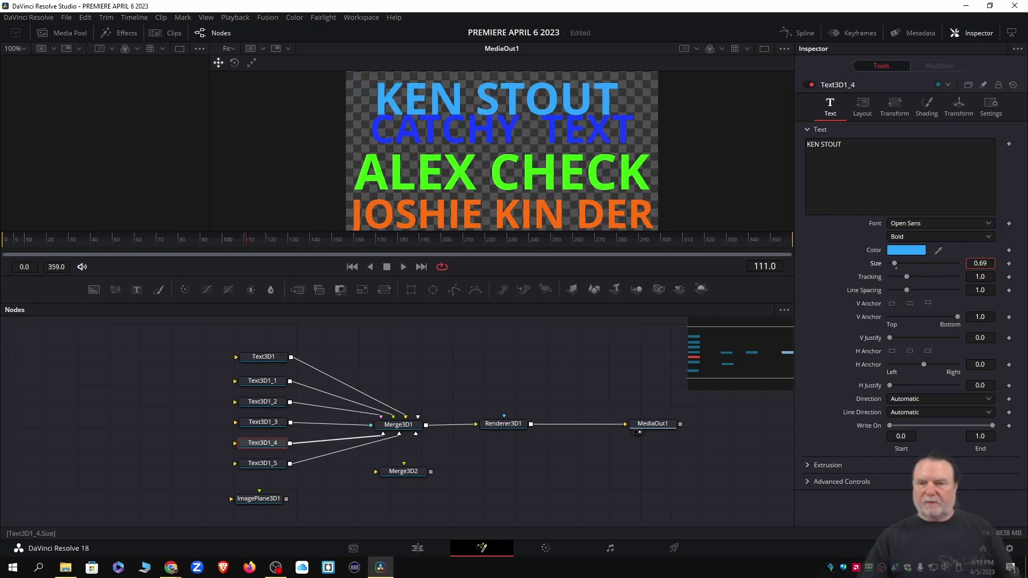
pyautogui.press('Up')
pyautogui.press('Up')
pyautogui.press('Up')
pyautogui.press('Up')
pyautogui.press('Up')
pyautogui.press('Up')
pyautogui.press('Up')
pyautogui.press('Up')
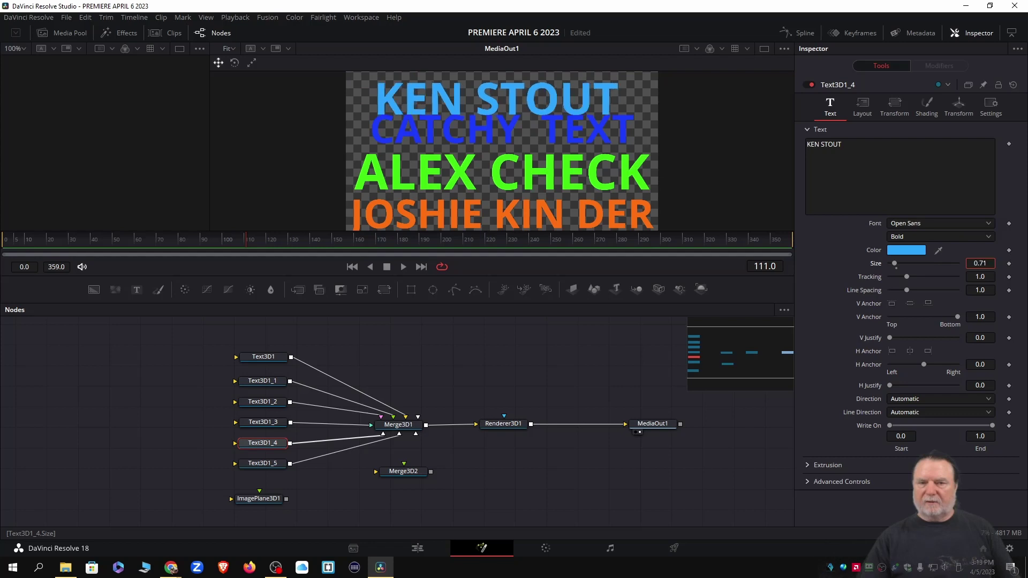
# Try sizes 0.75 and 0.99, then settle the top line's text size at 0.9 to fit the frame
pyautogui.doubleClick(990, 262)
pyautogui.write('0')
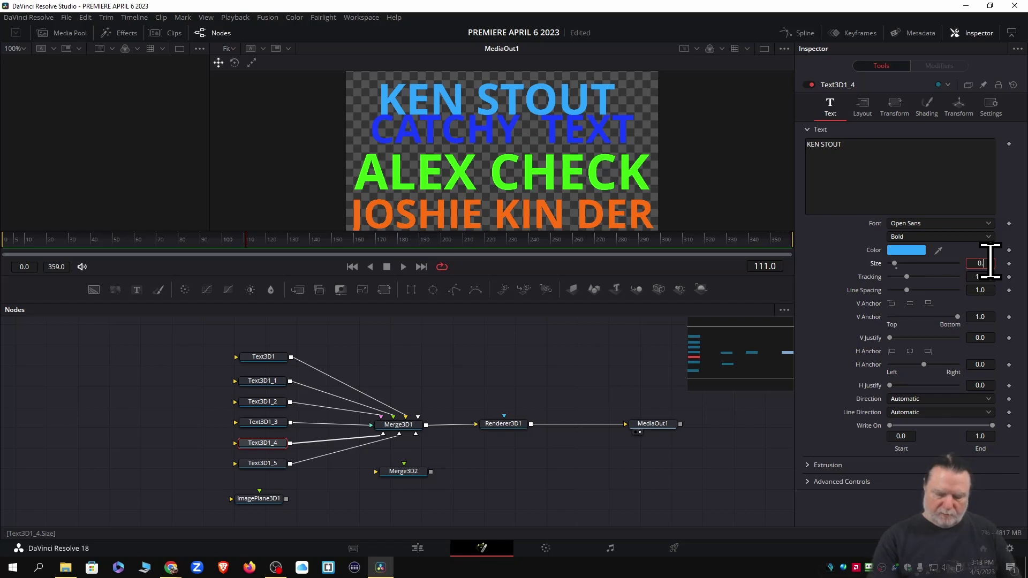
pyautogui.write('.75')
pyautogui.press('Tab')
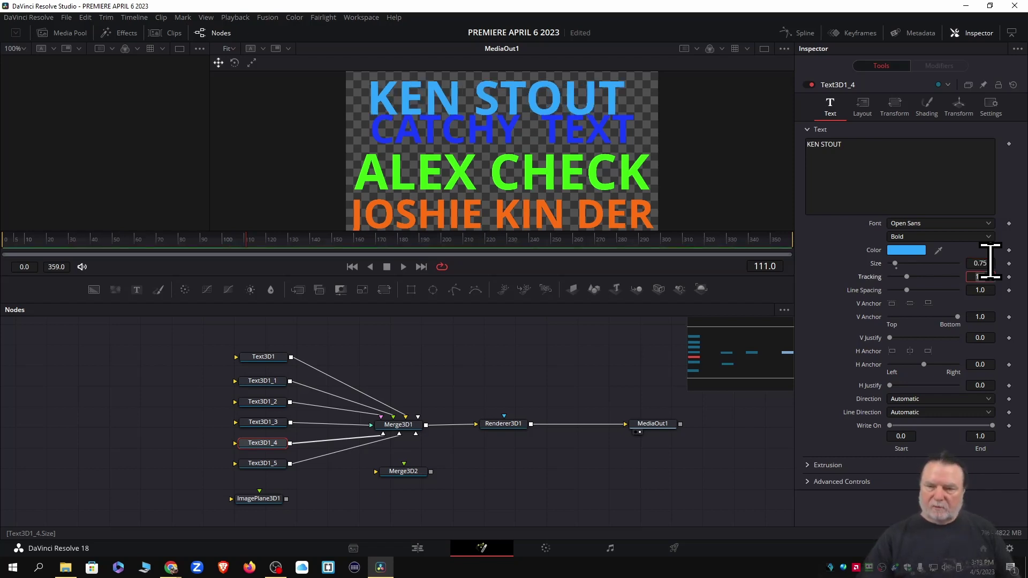
pyautogui.click(990, 263)
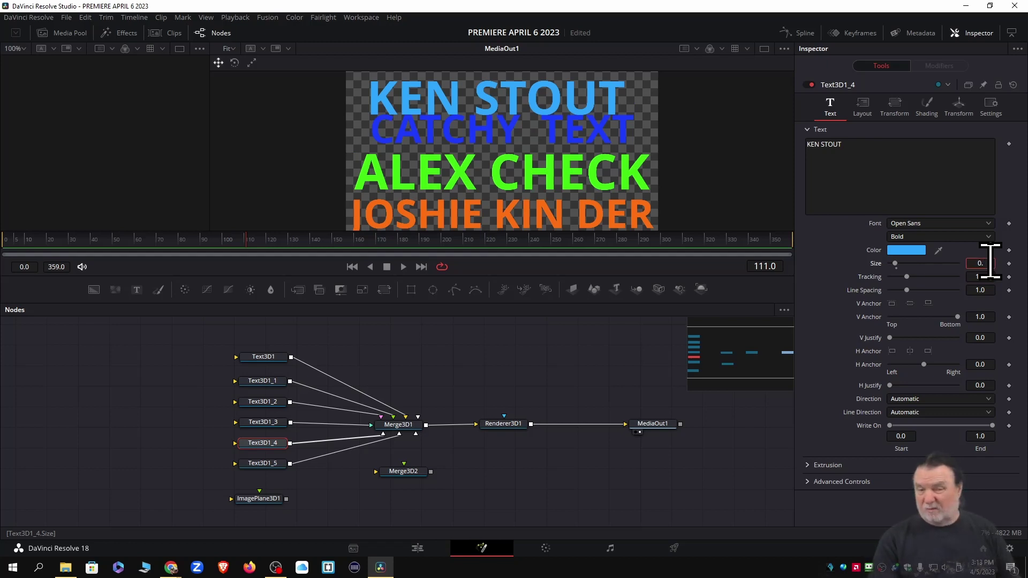
pyautogui.write('99')
pyautogui.press('Tab')
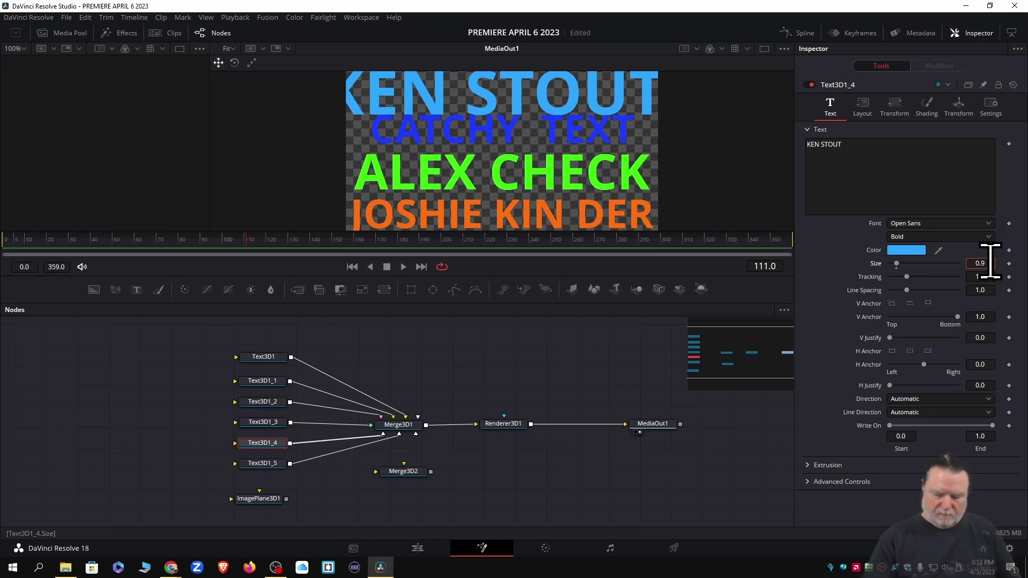
pyautogui.press('Tab')
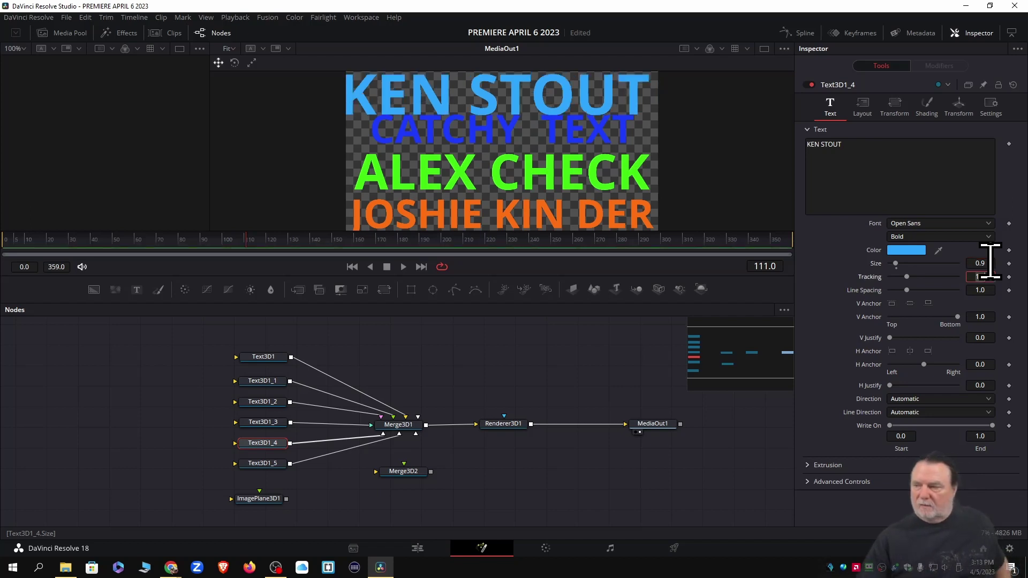
pyautogui.hotkey('alt', 'Tab')
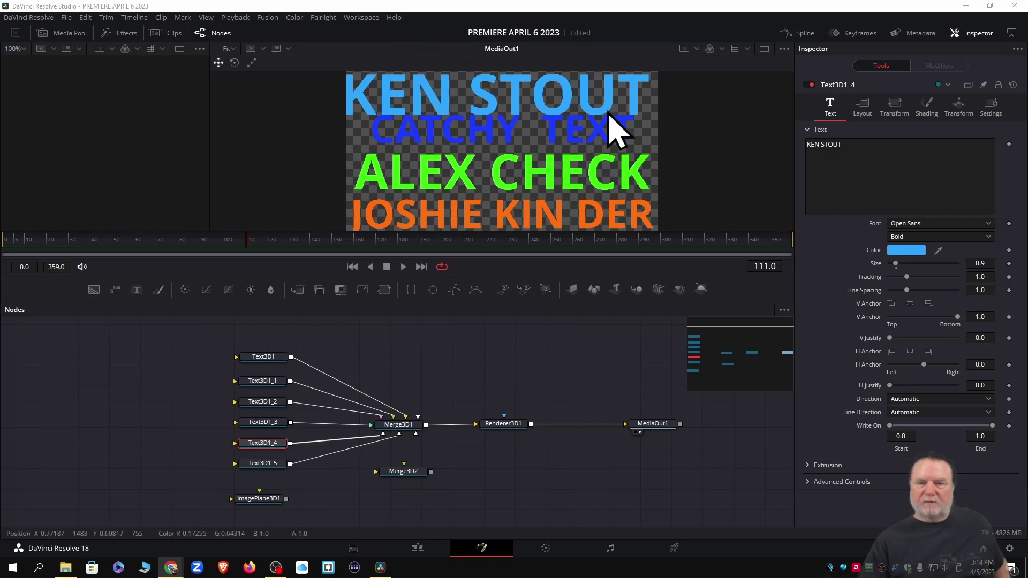
# Scrub the top line's Layout Center X from 0.5 to 0.56
pyautogui.click(863, 107)
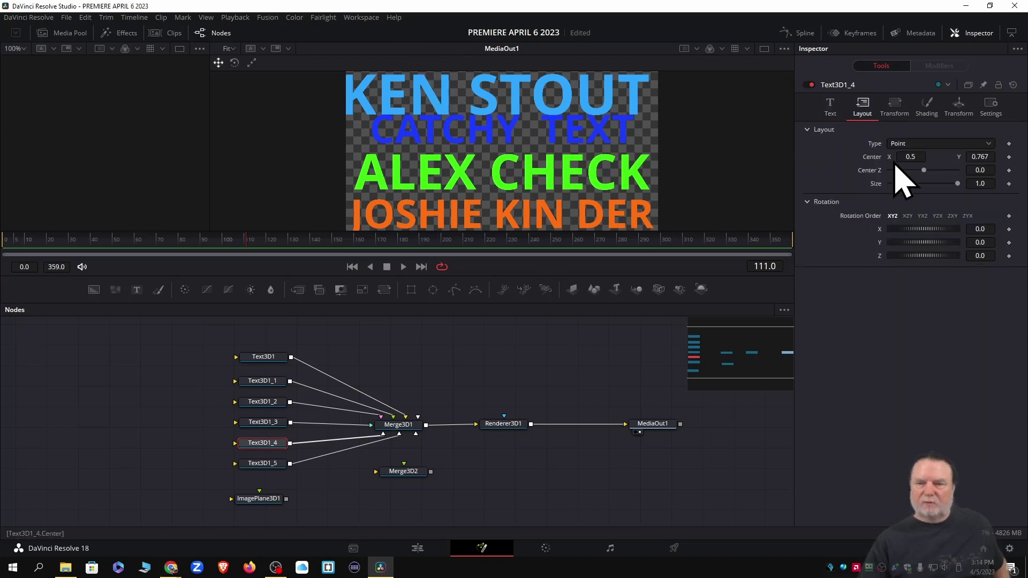
pyautogui.moveTo(904, 157); pyautogui.dragTo(933, 157)
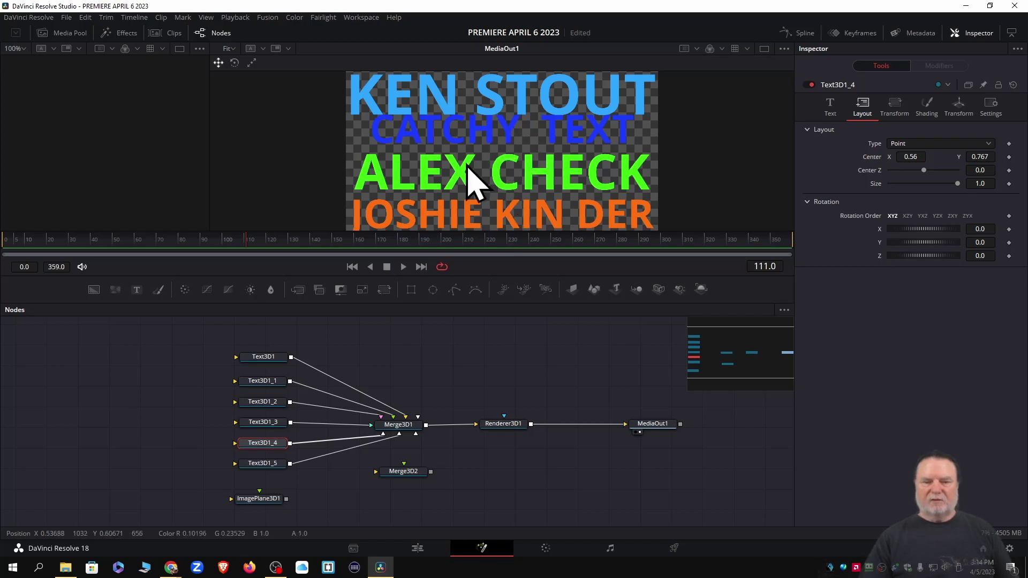
pyautogui.click(262, 357)
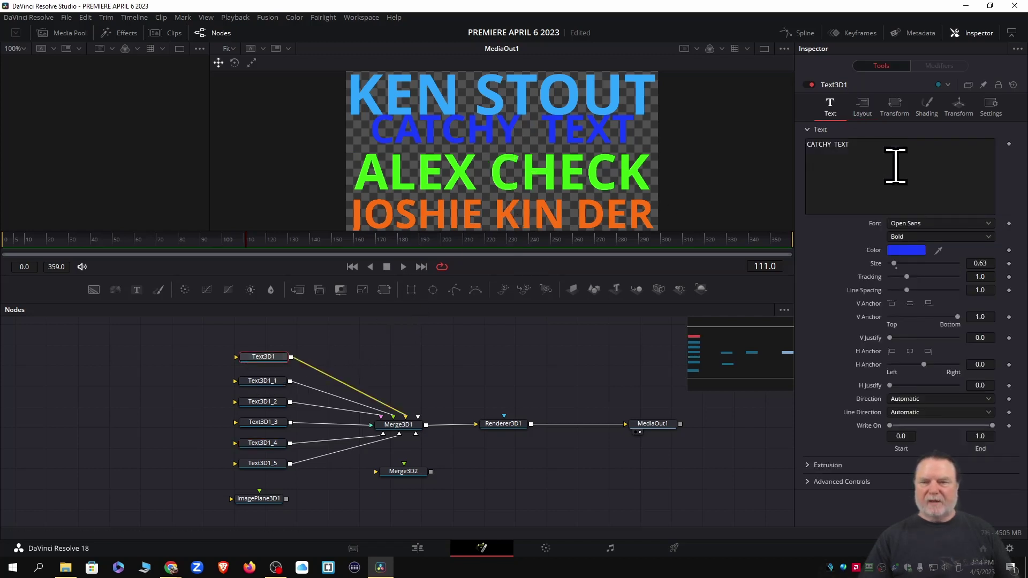
# Lower CATCHY TEXT to Center Y 0.458 and widen its Tracking to 1.05
pyautogui.click(863, 105)
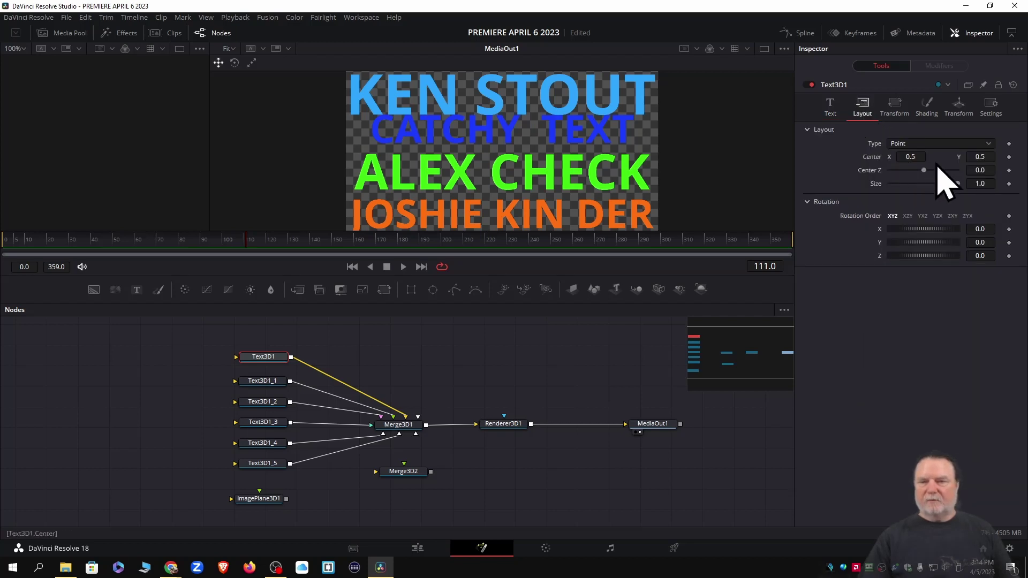
pyautogui.moveTo(978, 155); pyautogui.dragTo(981, 155)
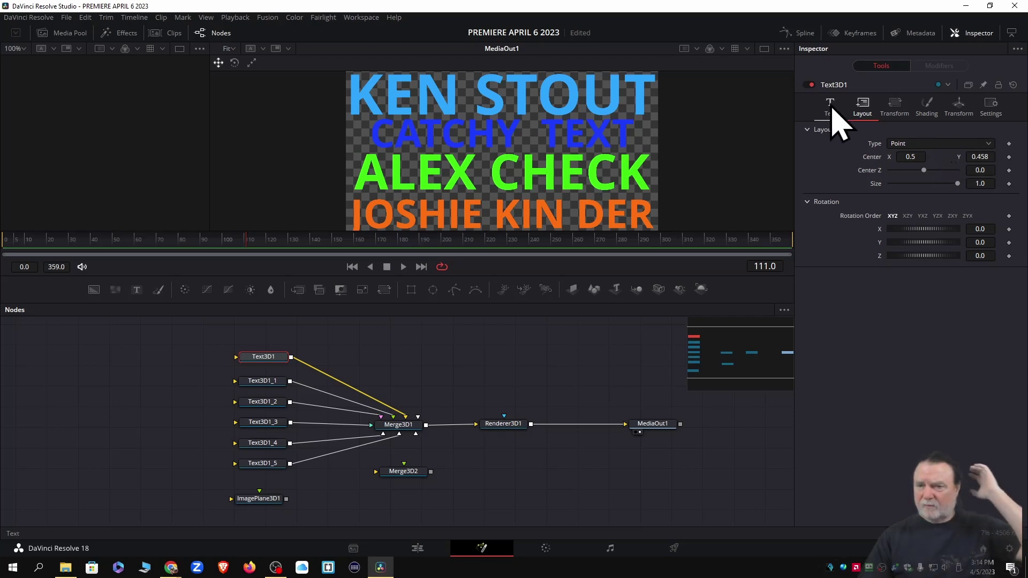
pyautogui.click(830, 106)
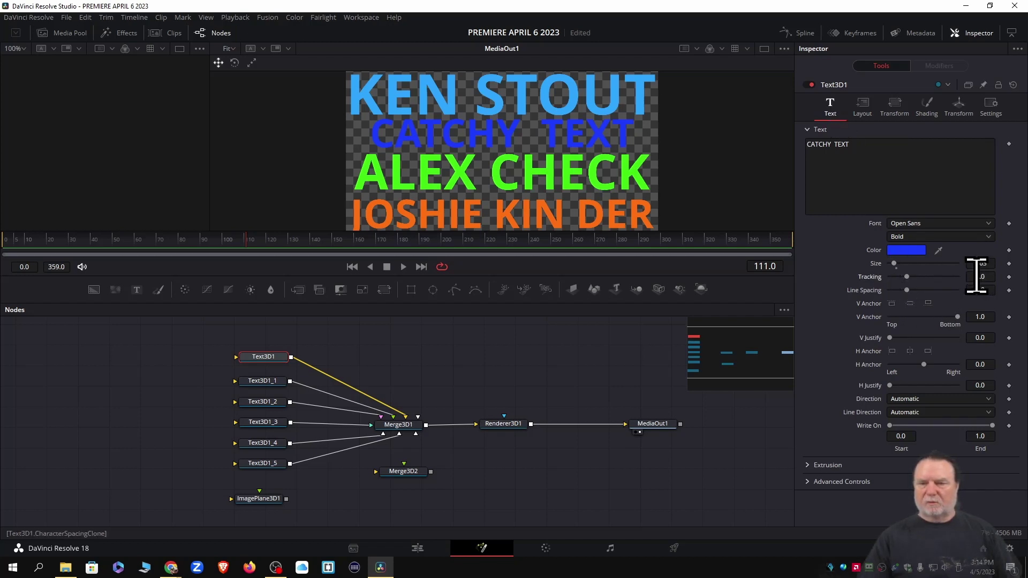
pyautogui.moveTo(976, 276); pyautogui.dragTo(983, 275)
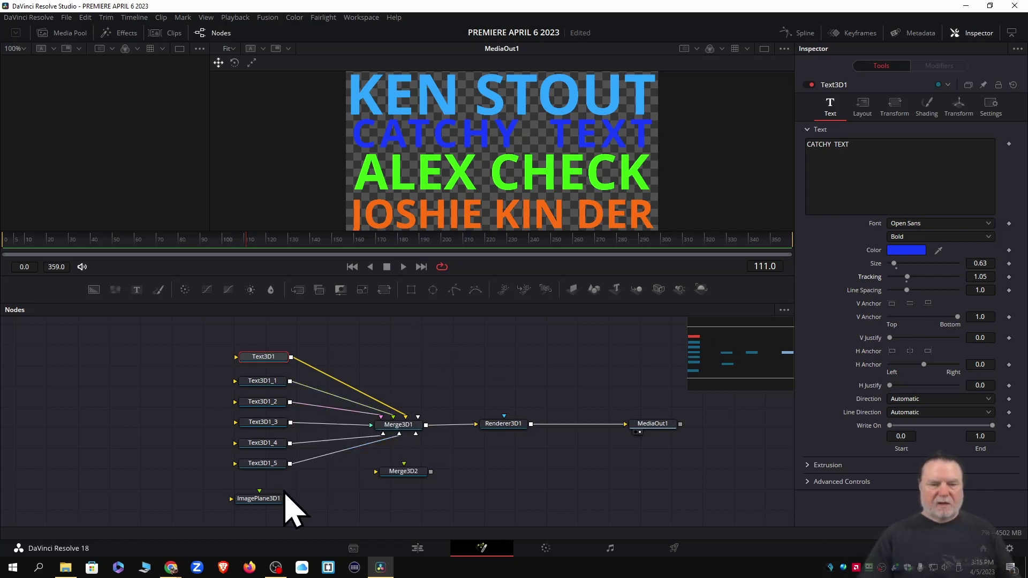
# Place ImagePlane3D1 above Merge3D1 and paste three copies of it
pyautogui.moveTo(261, 502); pyautogui.dragTo(440, 340)
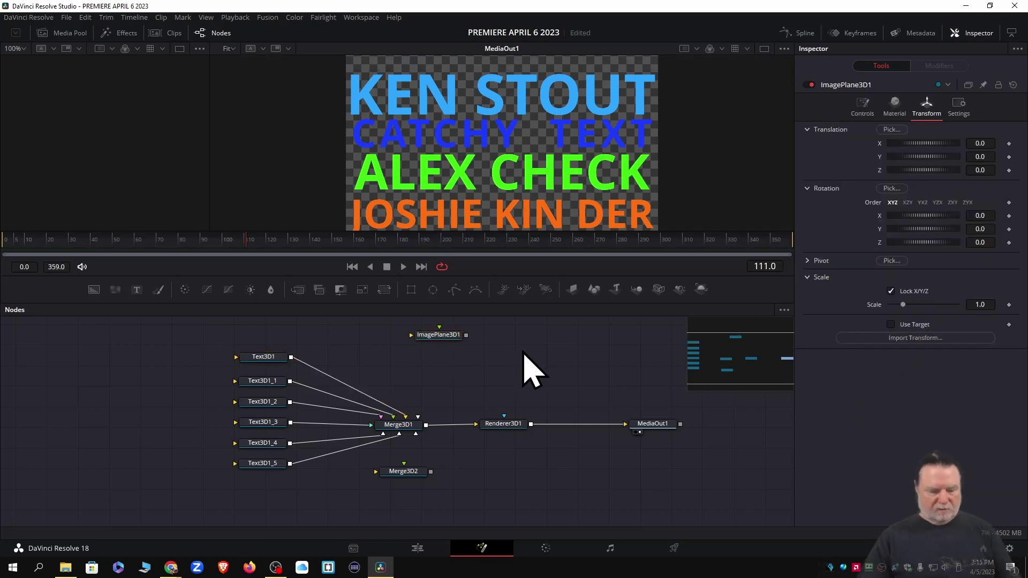
pyautogui.hotkey('ctrl', 'v')
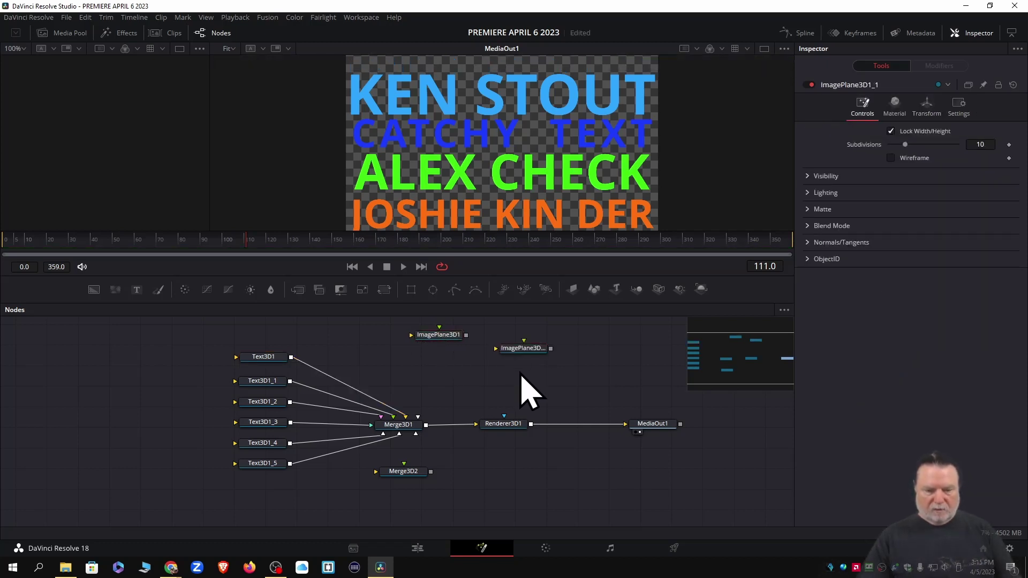
pyautogui.hotkey('ctrl', 'v')
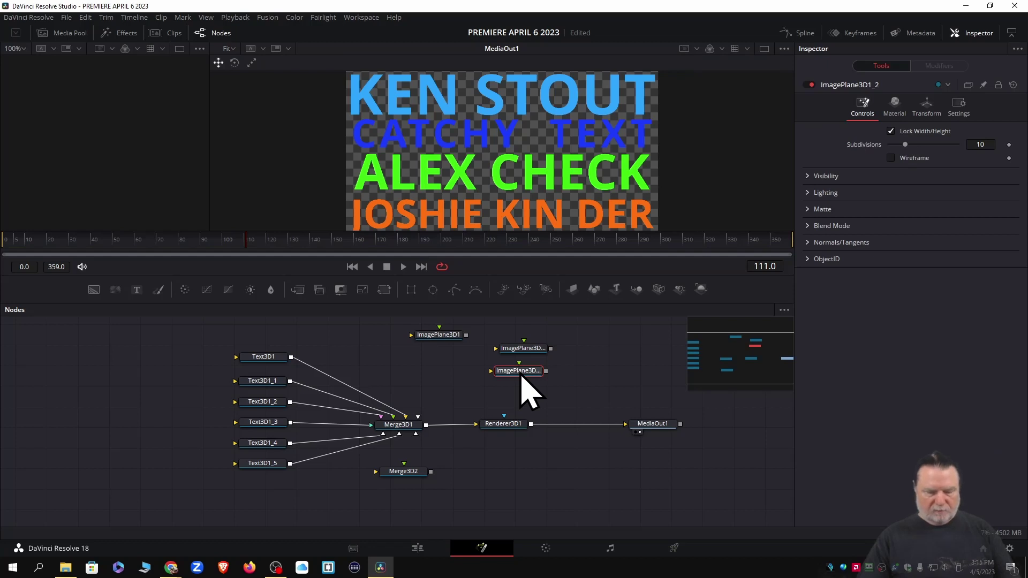
pyautogui.hotkey('ctrl', 'v')
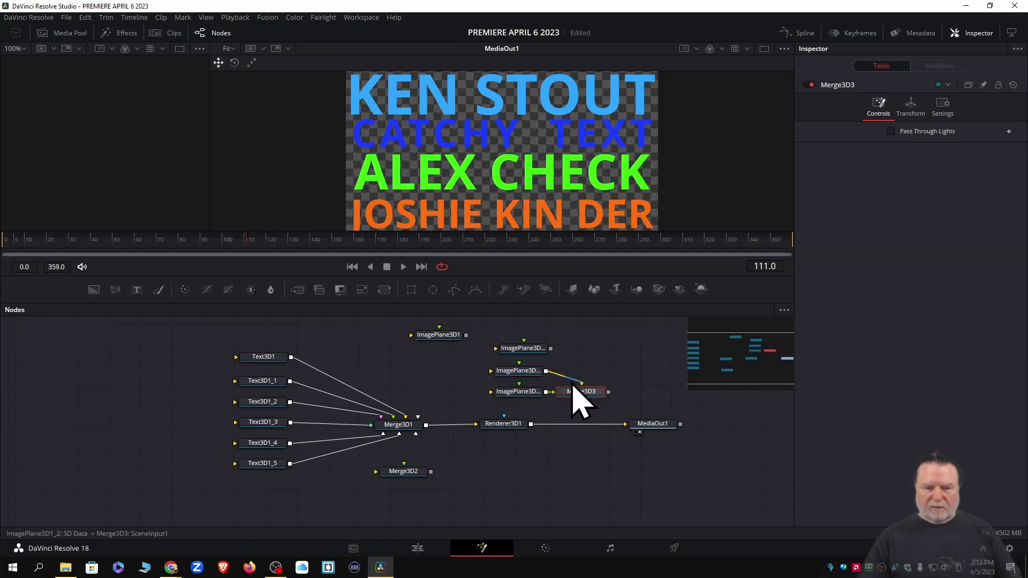
# Delete the extra Merge3D3 and move Merge3D2 to the lower left
pyautogui.moveTo(569, 385)
pyautogui.mouseDown()
pyautogui.moveTo(569, 399)
pyautogui.moveTo(583, 399)
pyautogui.moveTo(572, 410)
pyautogui.moveTo(560, 396)
pyautogui.mouseUp()
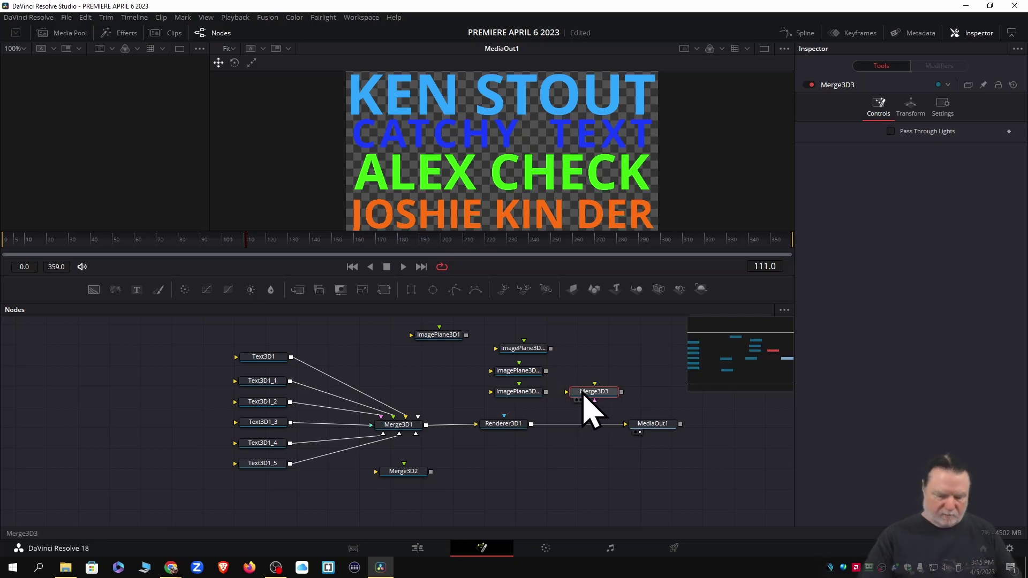
pyautogui.press('Delete')
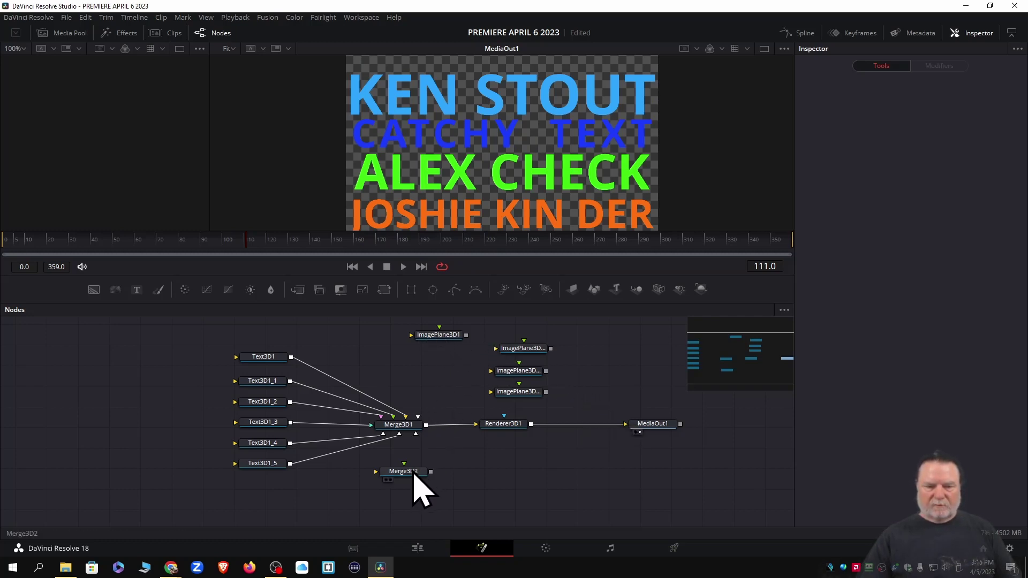
pyautogui.moveTo(414, 473); pyautogui.dragTo(86, 506)
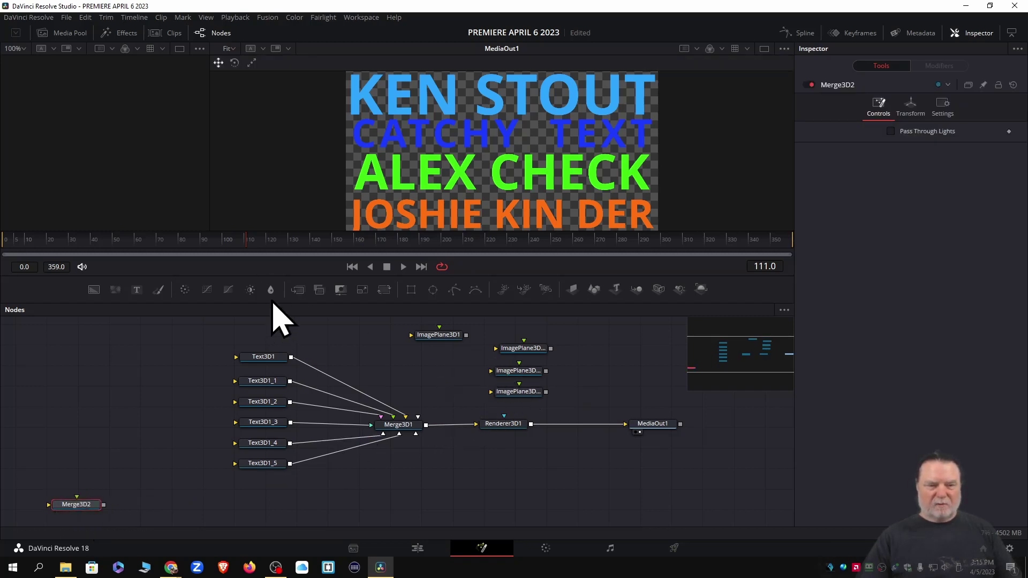
# Enlarge the node area, lower the text nodes and Merge3D1, and move Merge3D2 top left
pyautogui.moveTo(272, 302); pyautogui.dragTo(274, 248)
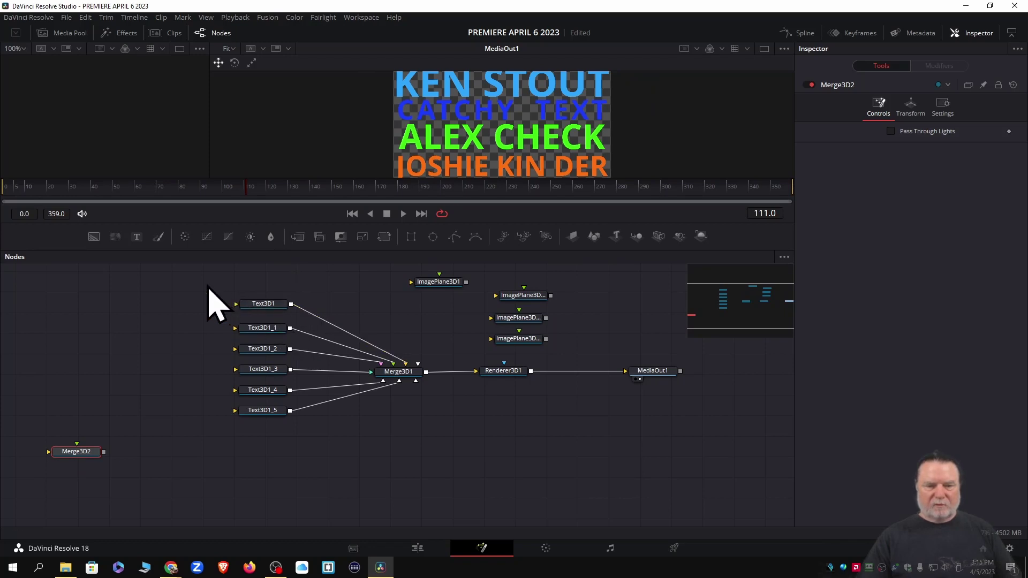
pyautogui.moveTo(207, 283)
pyautogui.mouseDown()
pyautogui.moveTo(407, 348)
pyautogui.moveTo(417, 418)
pyautogui.moveTo(396, 423)
pyautogui.mouseUp()
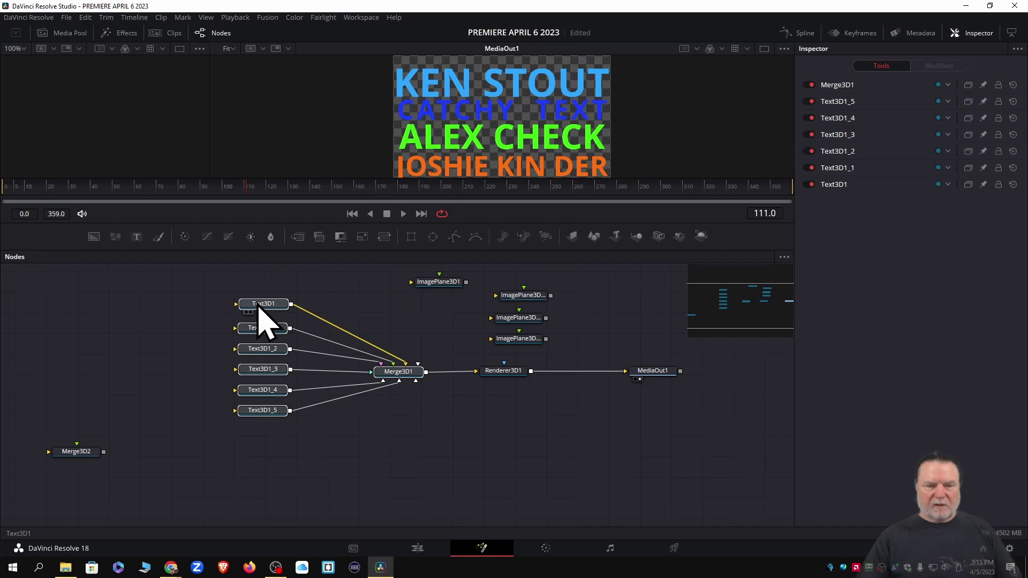
pyautogui.moveTo(258, 304); pyautogui.dragTo(249, 397)
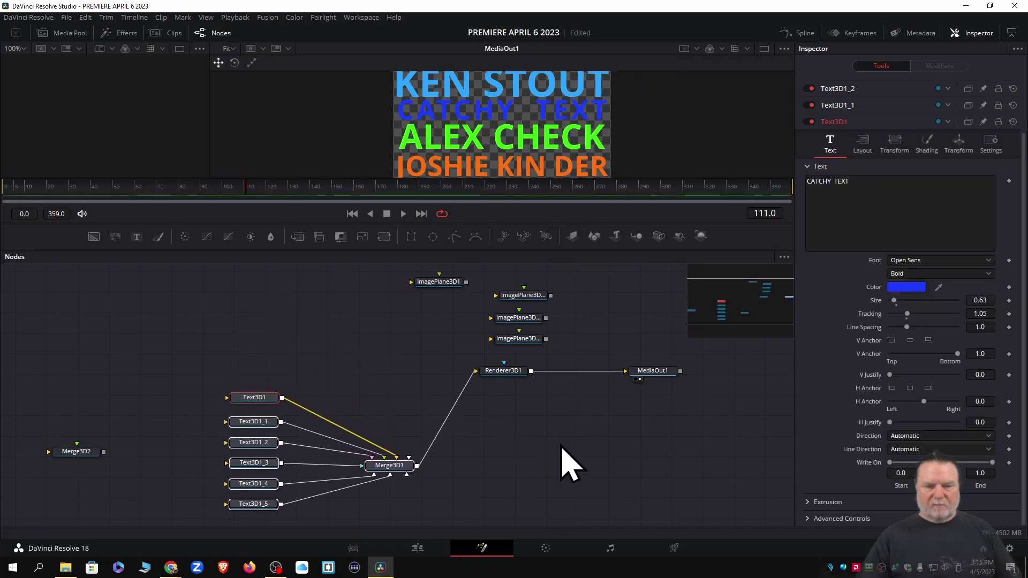
pyautogui.moveTo(454, 365); pyautogui.dragTo(734, 468)
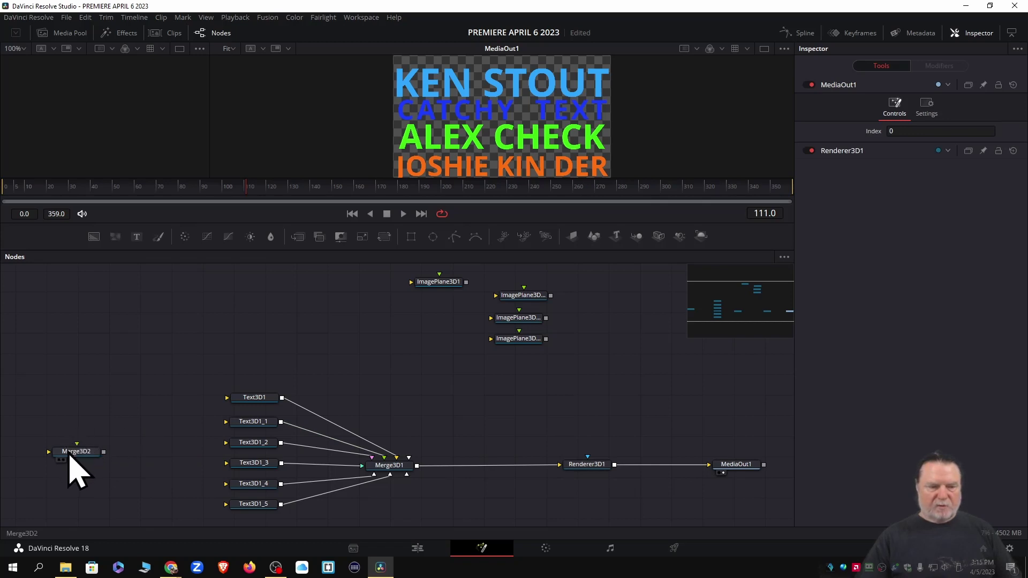
pyautogui.moveTo(70, 455); pyautogui.dragTo(36, 279)
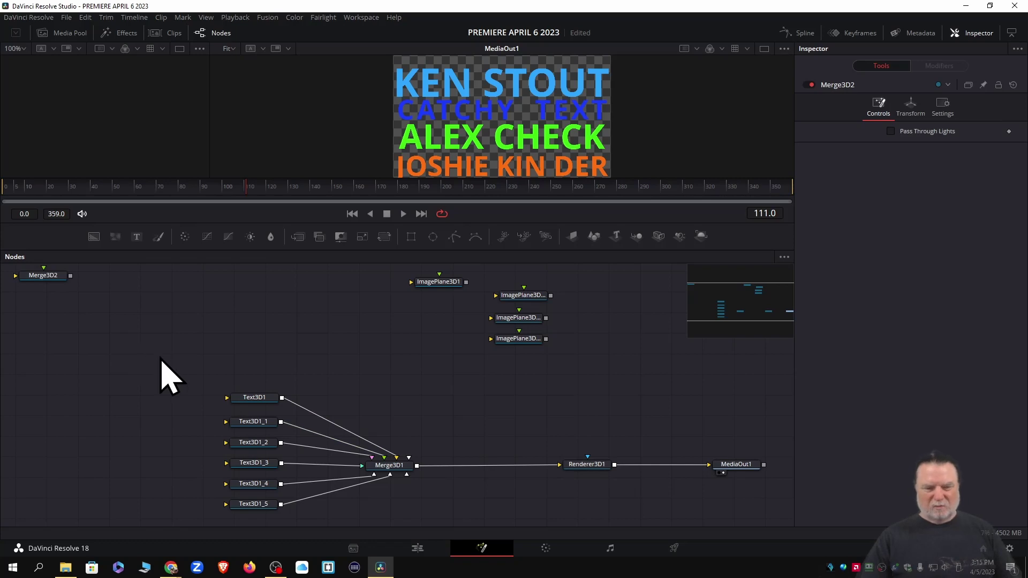
# Shift the six Text3D nodes left and regroup ImagePlane3D1 with ImagePlane3D1_1 below it
pyautogui.moveTo(151, 355); pyautogui.dragTo(310, 520)
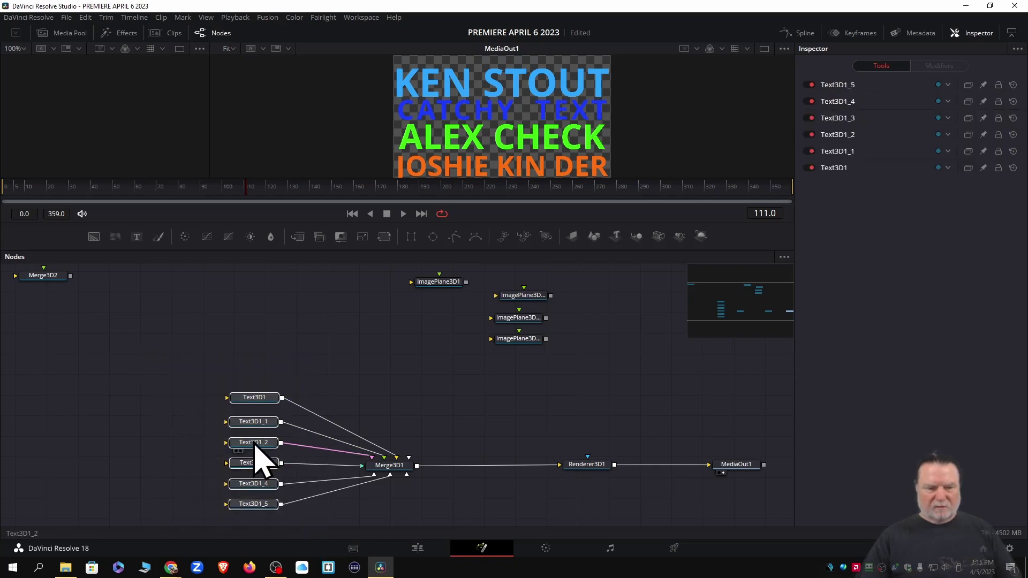
pyautogui.moveTo(255, 445); pyautogui.dragTo(165, 452)
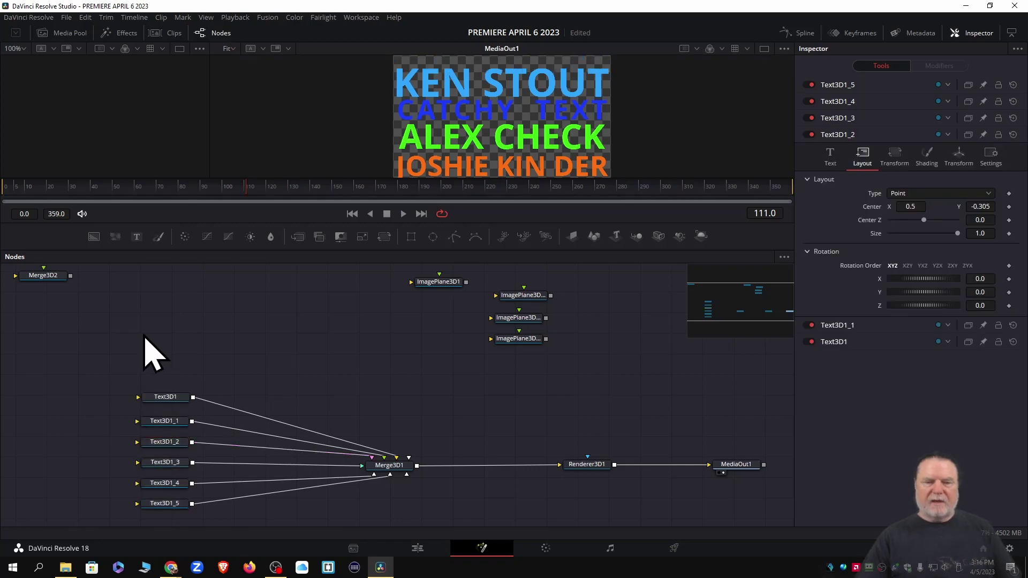
pyautogui.moveTo(423, 282); pyautogui.dragTo(356, 303)
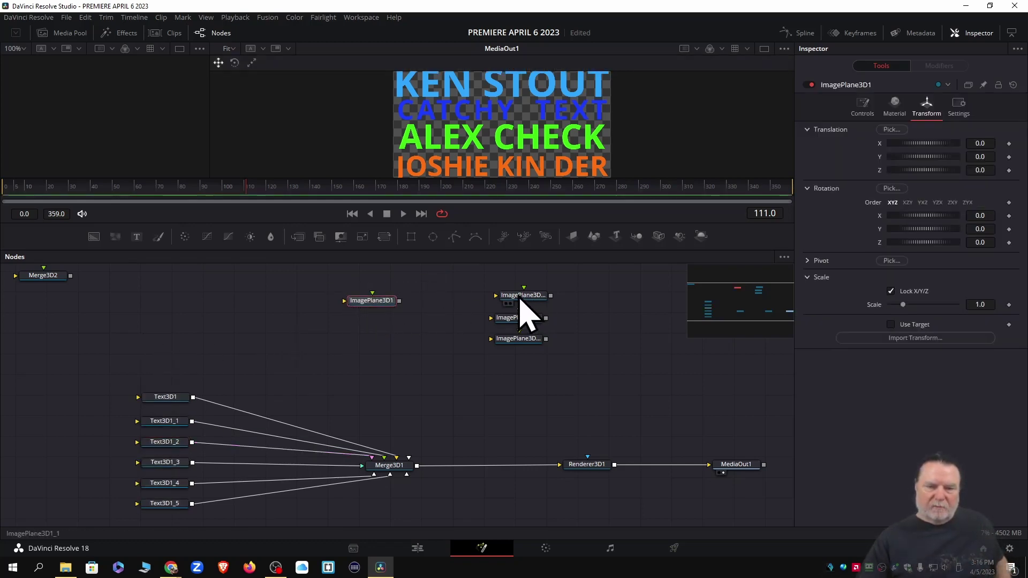
pyautogui.moveTo(520, 303); pyautogui.dragTo(338, 350)
# Regroup the image planes and connect all four ImagePlane3D outputs into Merge3D1
pyautogui.moveTo(373, 307); pyautogui.dragTo(348, 316)
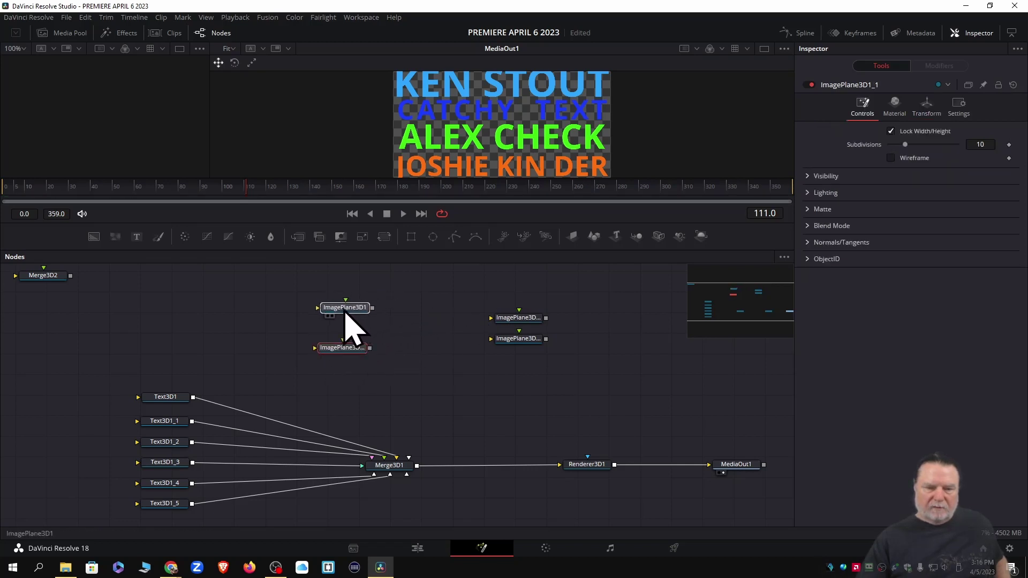
pyautogui.moveTo(522, 329); pyautogui.dragTo(468, 508)
pyautogui.moveTo(514, 340); pyautogui.dragTo(332, 380)
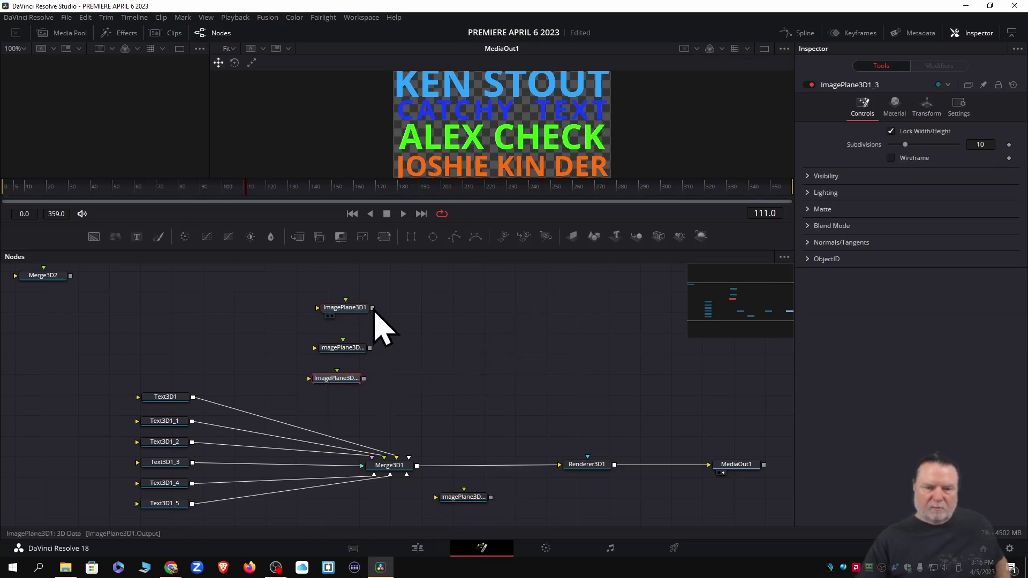
pyautogui.moveTo(373, 308); pyautogui.dragTo(406, 484)
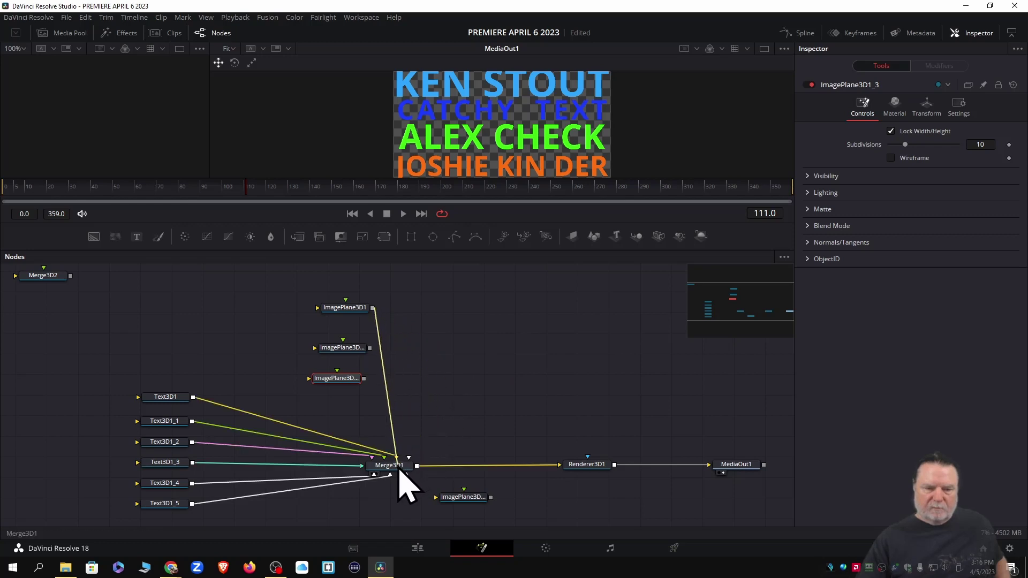
pyautogui.moveTo(370, 348); pyautogui.dragTo(406, 478)
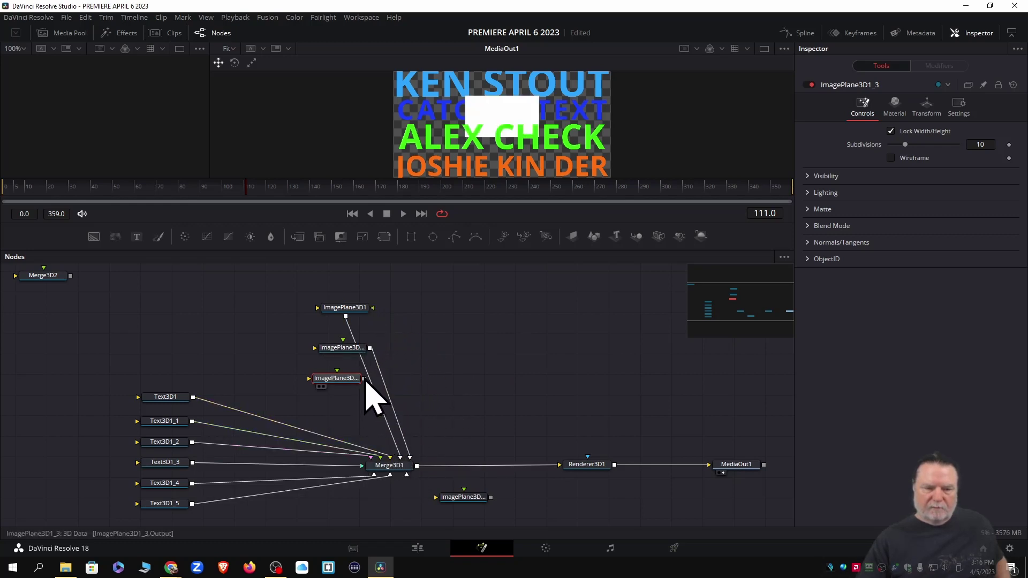
pyautogui.moveTo(365, 379); pyautogui.dragTo(396, 474)
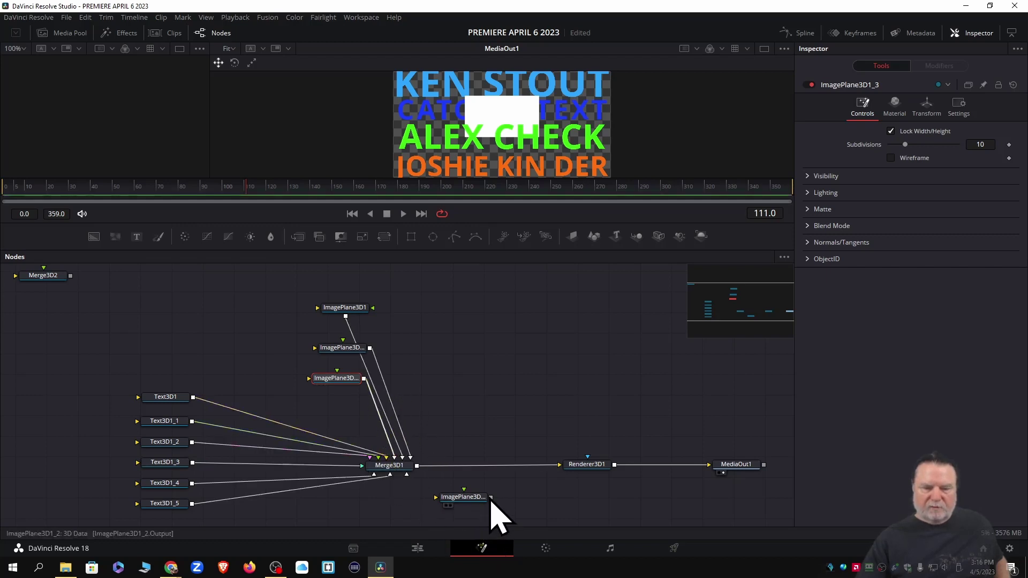
pyautogui.moveTo(490, 497); pyautogui.dragTo(395, 476)
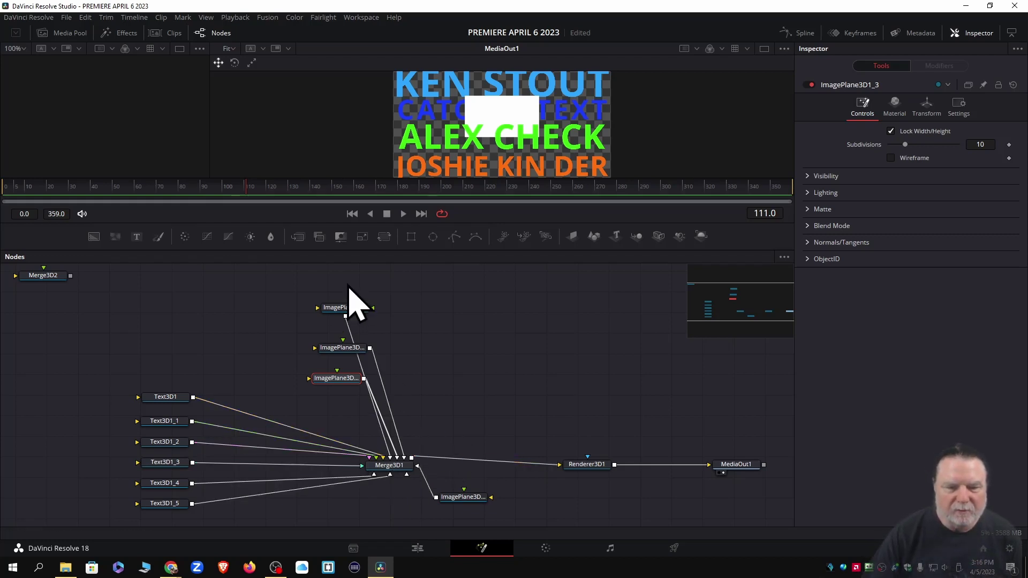
# Fan the four plane nodes around Merge3D1, with ImagePlane3D1_2 directly below it
pyautogui.moveTo(345, 309); pyautogui.dragTo(394, 284)
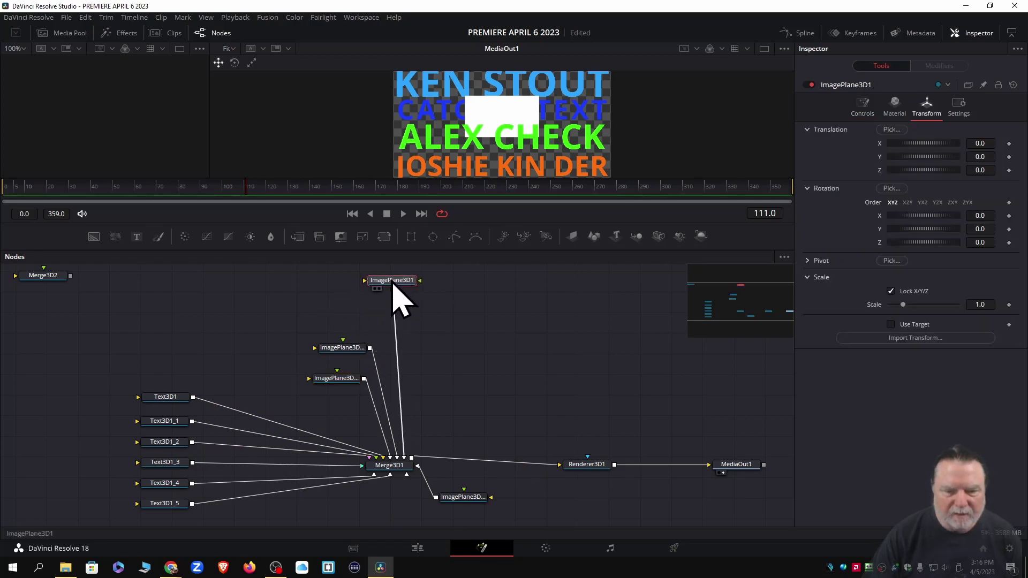
pyautogui.moveTo(344, 350); pyautogui.dragTo(344, 300)
pyautogui.moveTo(335, 380); pyautogui.dragTo(444, 309)
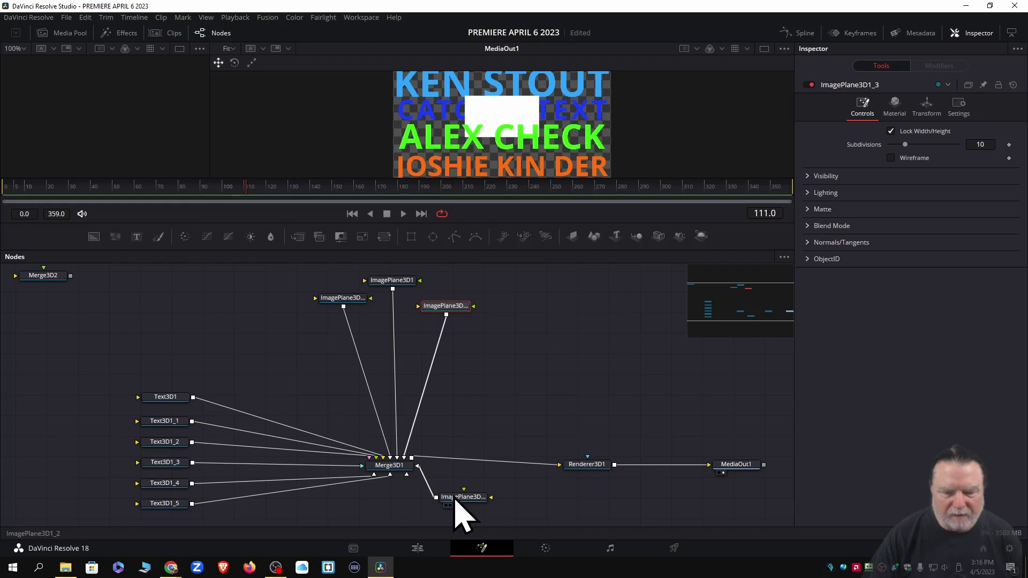
pyautogui.moveTo(455, 501); pyautogui.dragTo(386, 523)
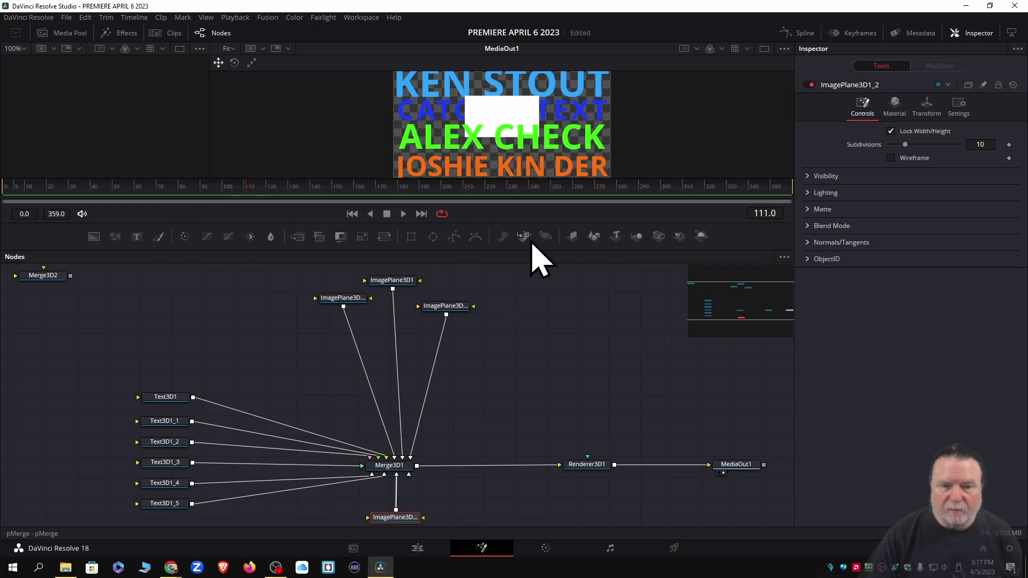
# Give ImagePlane3D1 an orange-red diffuse colour
pyautogui.click(393, 285)
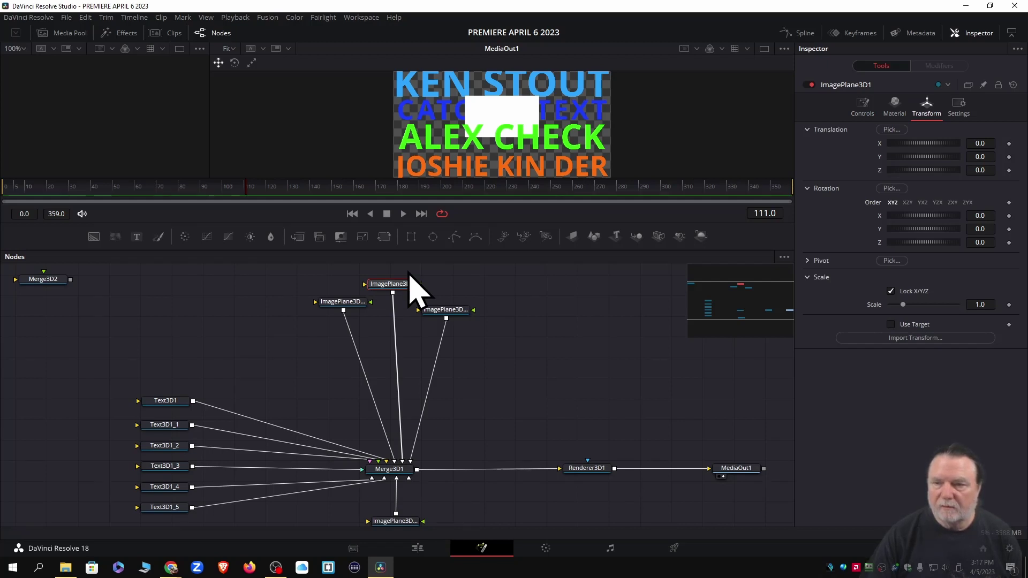
pyautogui.click(894, 107)
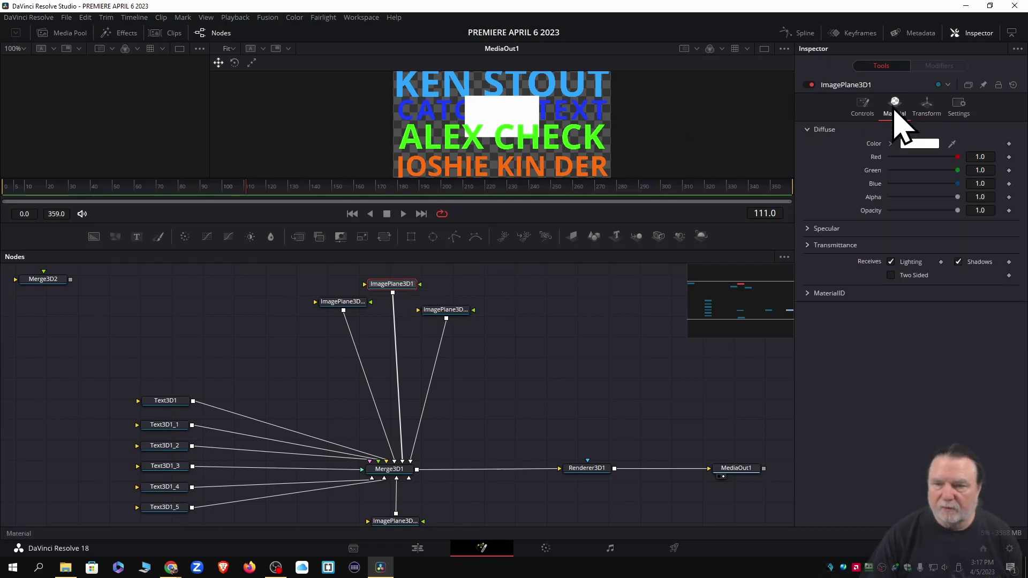
pyautogui.click(919, 145)
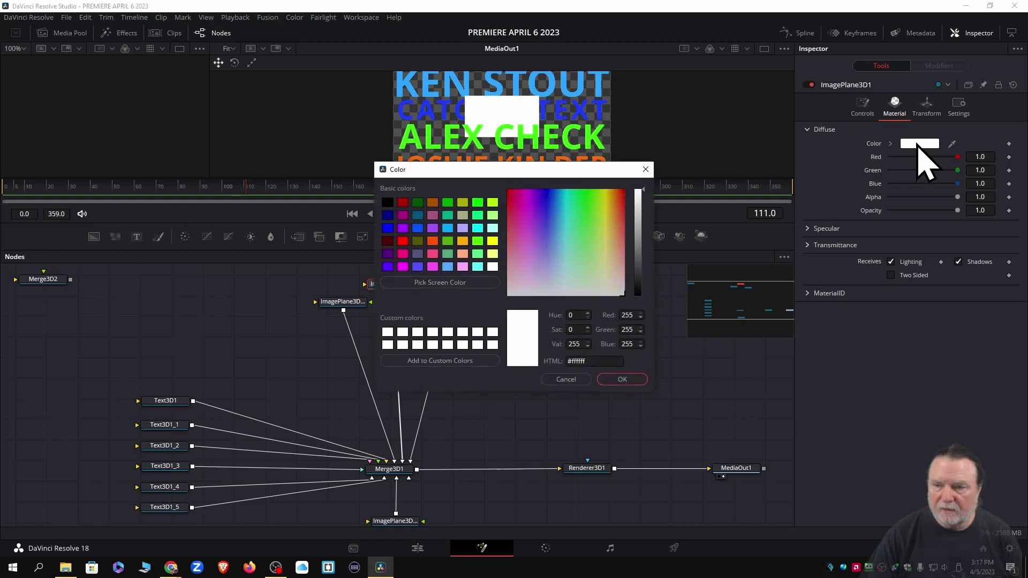
pyautogui.click(621, 193)
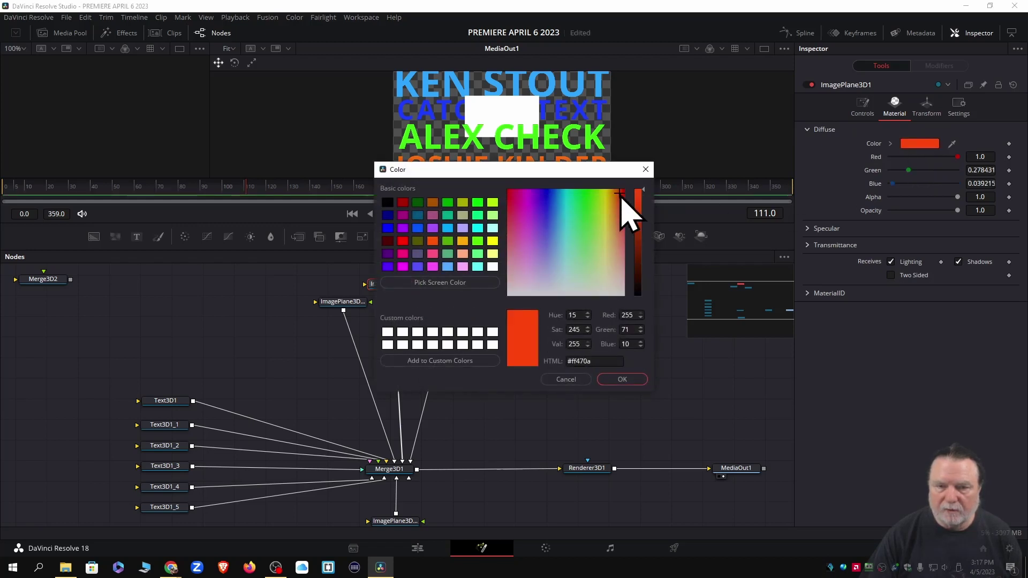
pyautogui.click(623, 380)
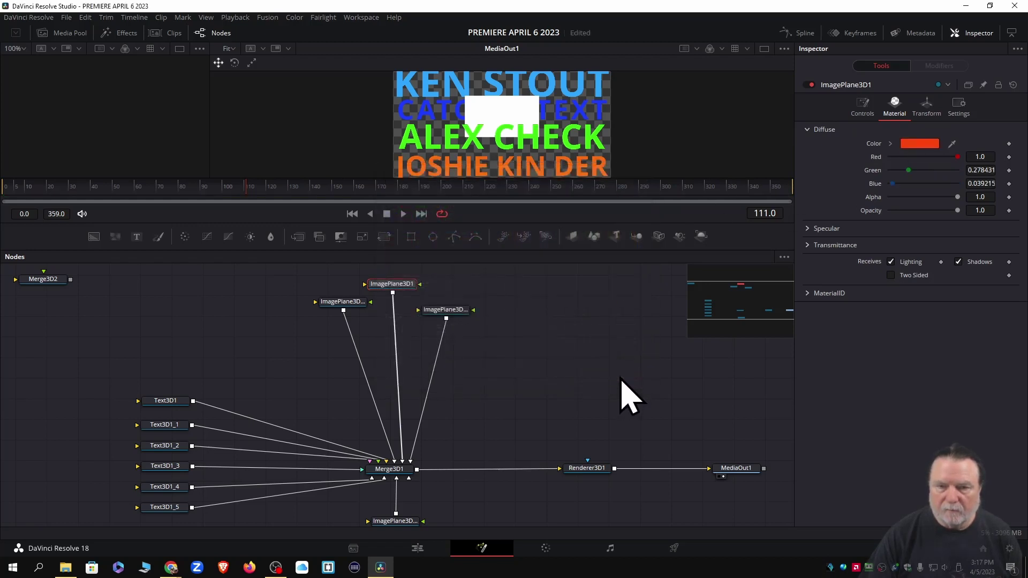
# Give ImagePlane3D1_1 a purple diffuse colour
pyautogui.click(341, 302)
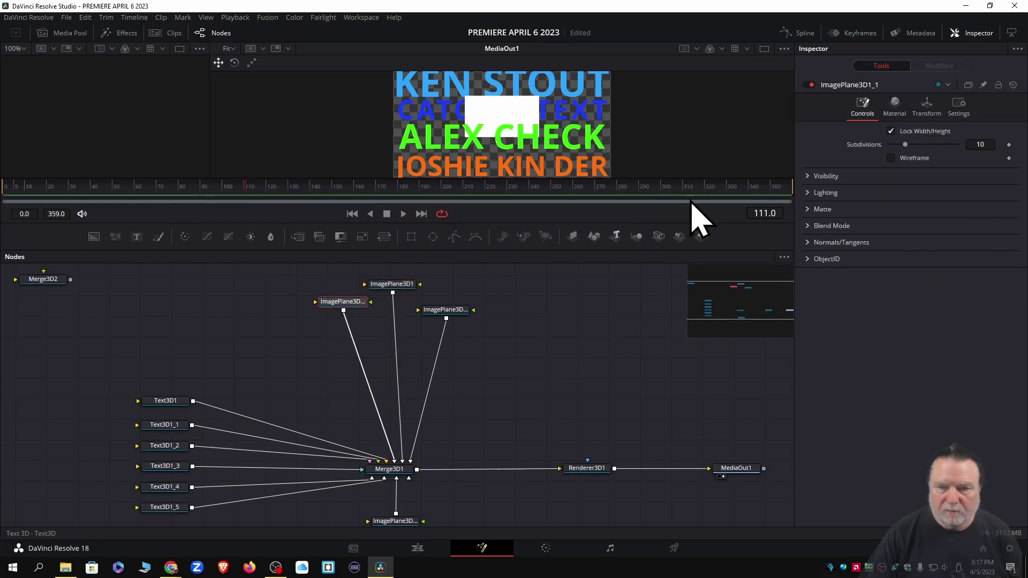
pyautogui.click(895, 105)
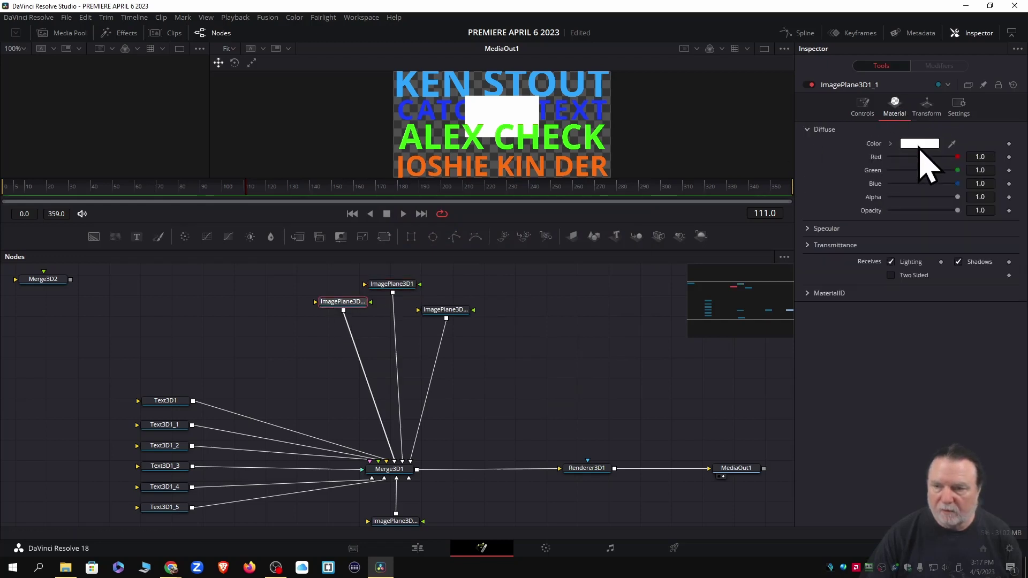
pyautogui.click(919, 144)
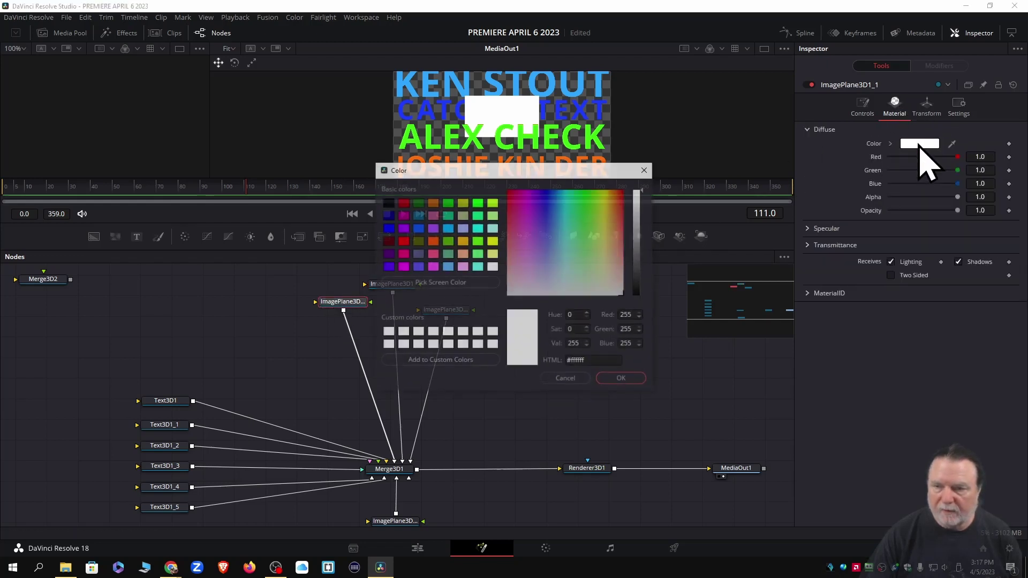
pyautogui.click(543, 216)
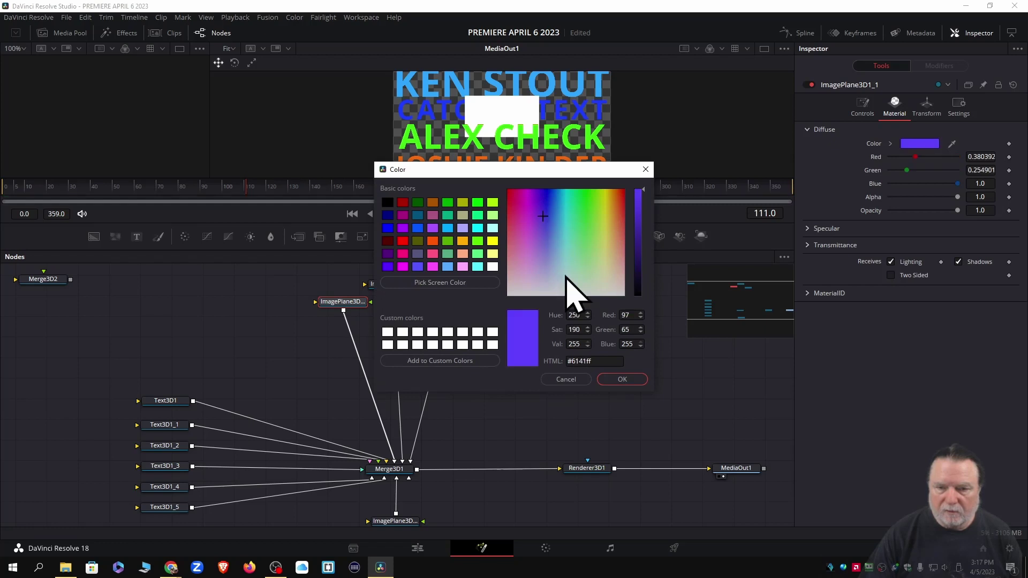
pyautogui.click(621, 380)
# Give ImagePlane3D1_3 a yellow-orange diffuse colour
pyautogui.click(446, 315)
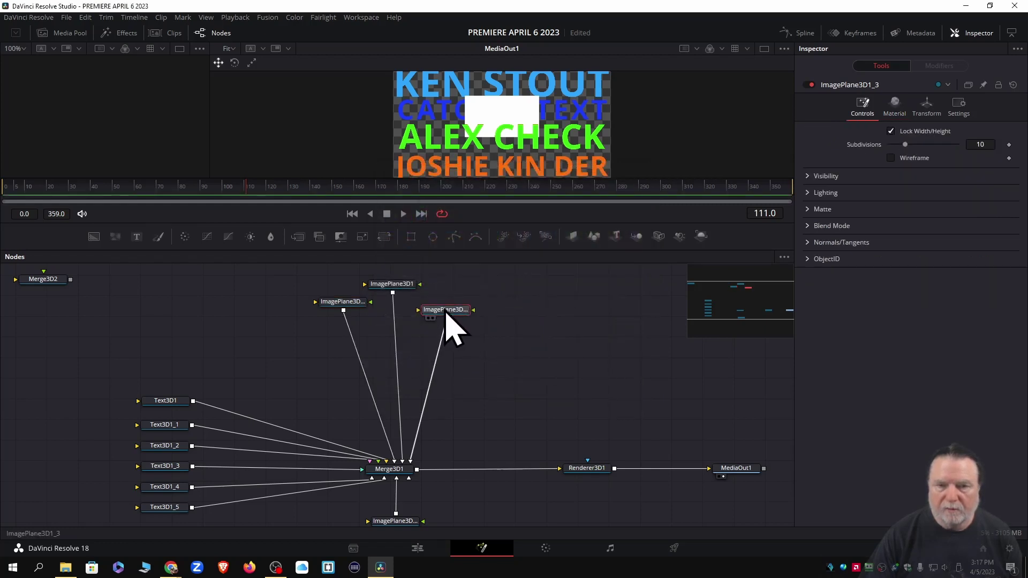
pyautogui.click(896, 107)
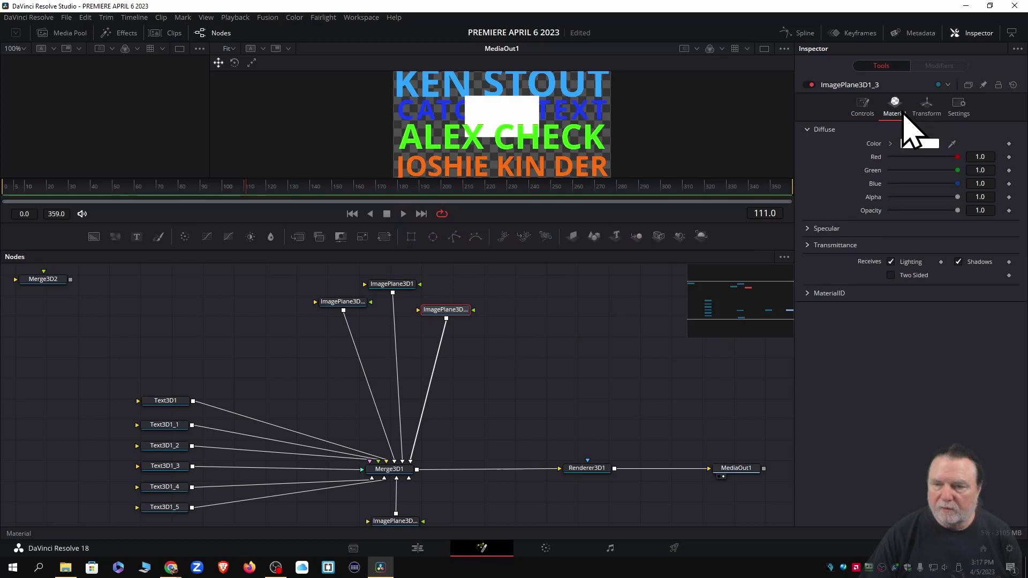
pyautogui.click(919, 144)
pyautogui.click(612, 217)
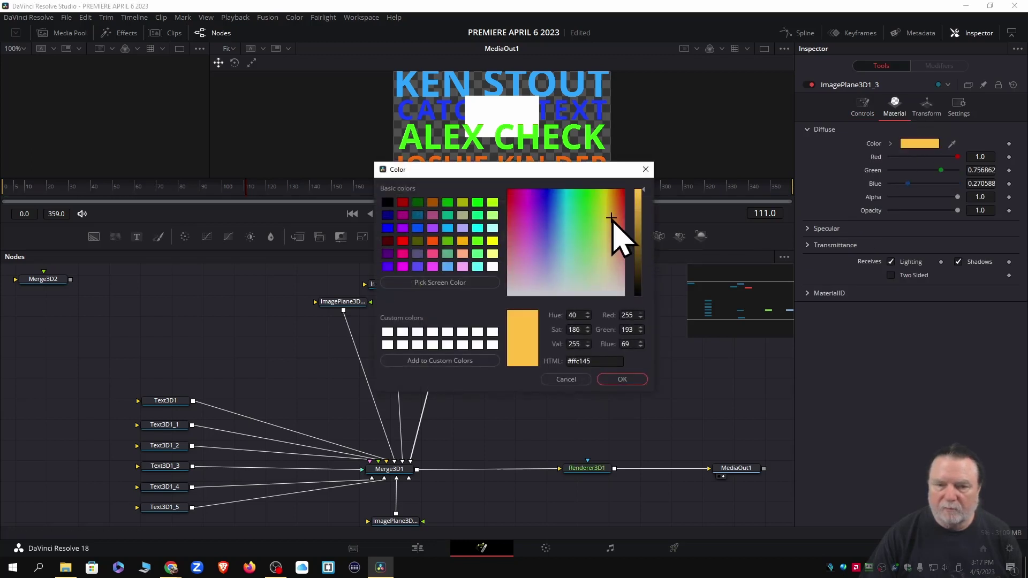
pyautogui.click(622, 379)
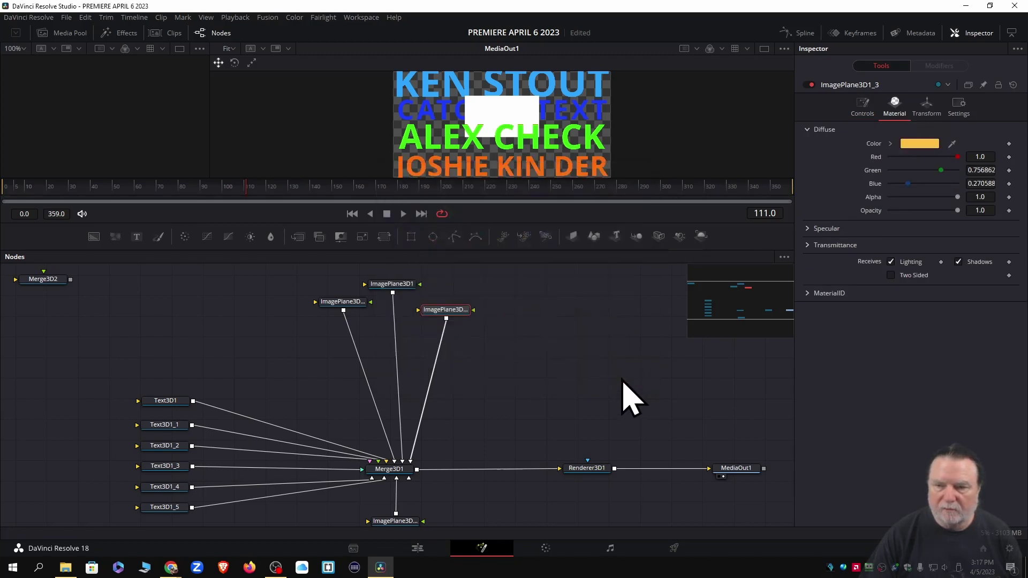
# Give ImagePlane3D1_2 a light lilac diffuse colour, #e6a7ff
pyautogui.click(396, 524)
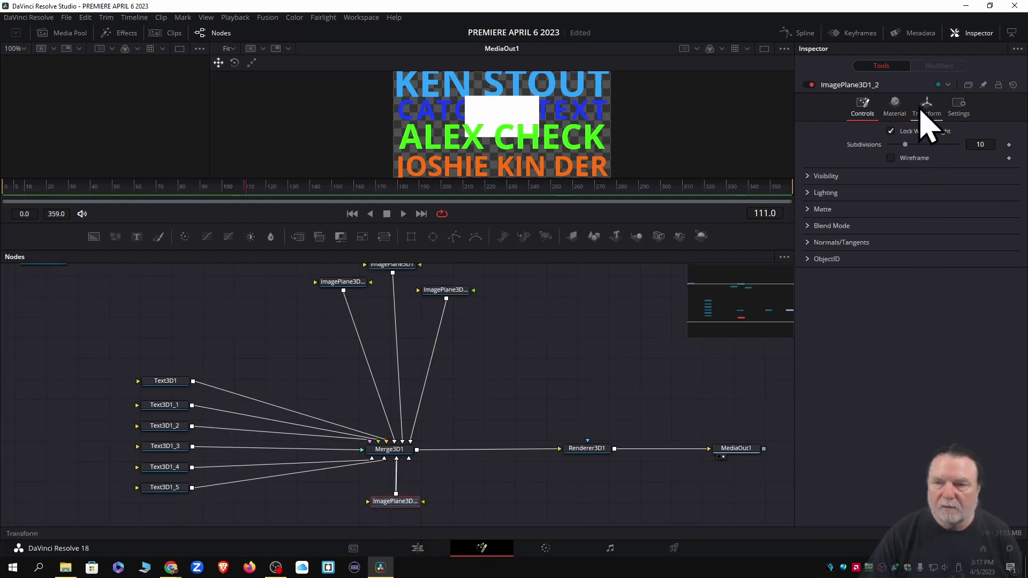
pyautogui.click(894, 107)
pyautogui.click(919, 144)
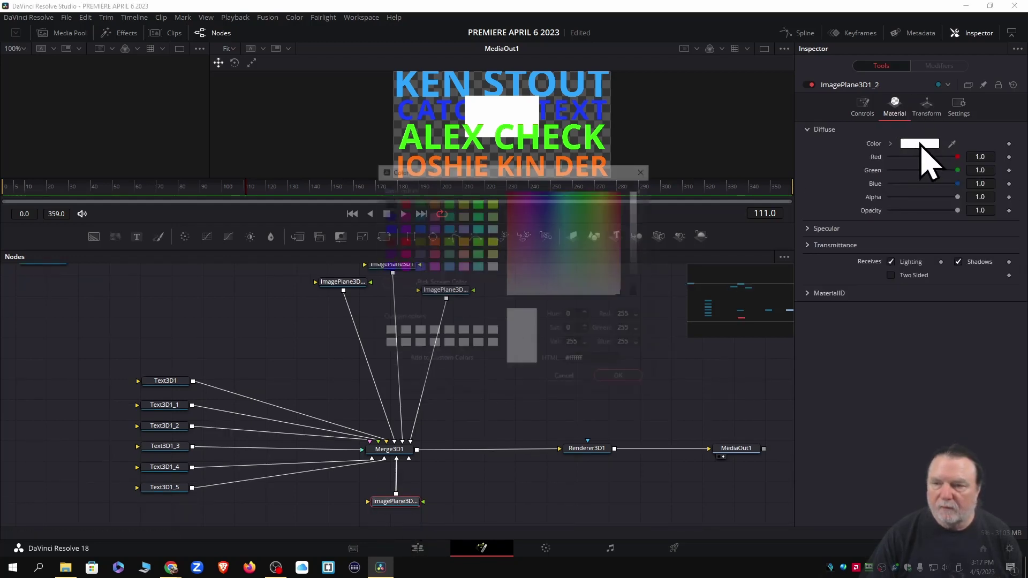
pyautogui.click(583, 216)
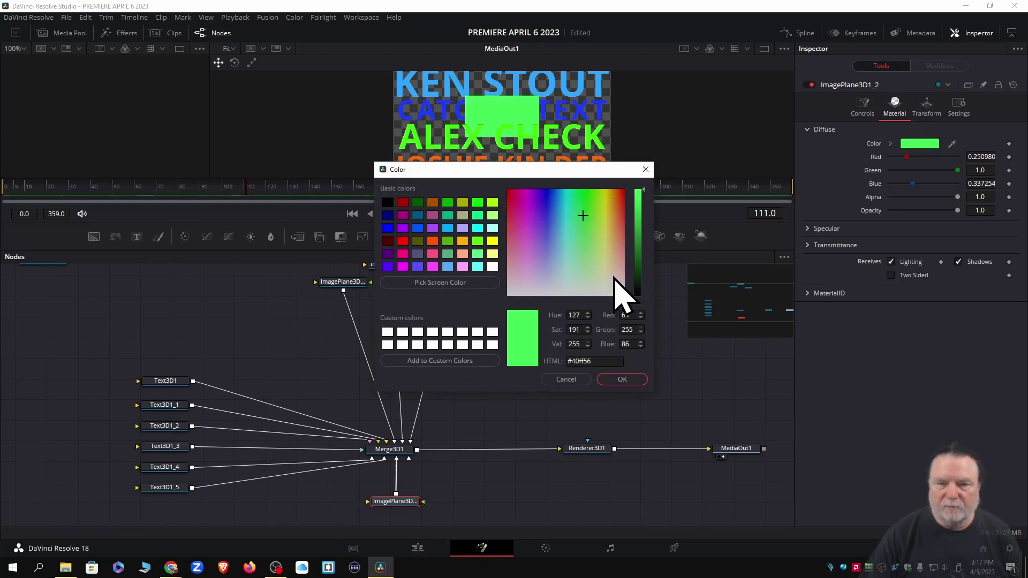
pyautogui.moveTo(583, 215); pyautogui.dragTo(535, 259)
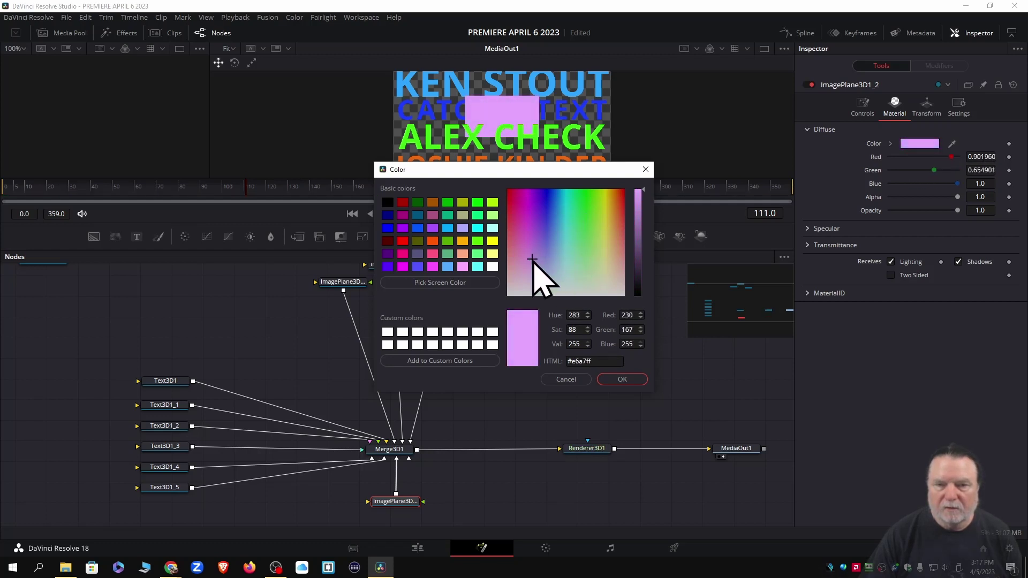
pyautogui.click(622, 380)
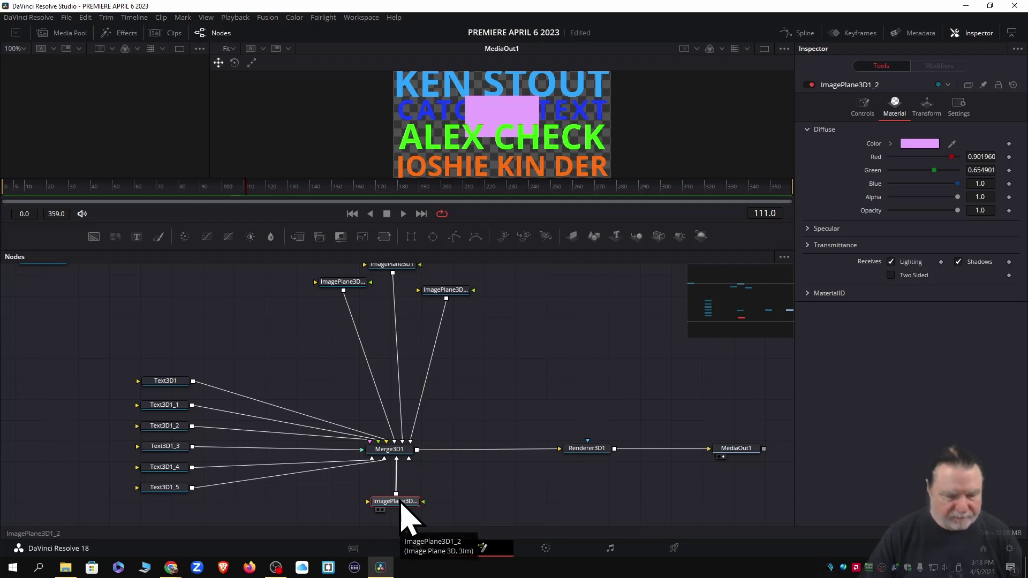
pyautogui.press('F2')
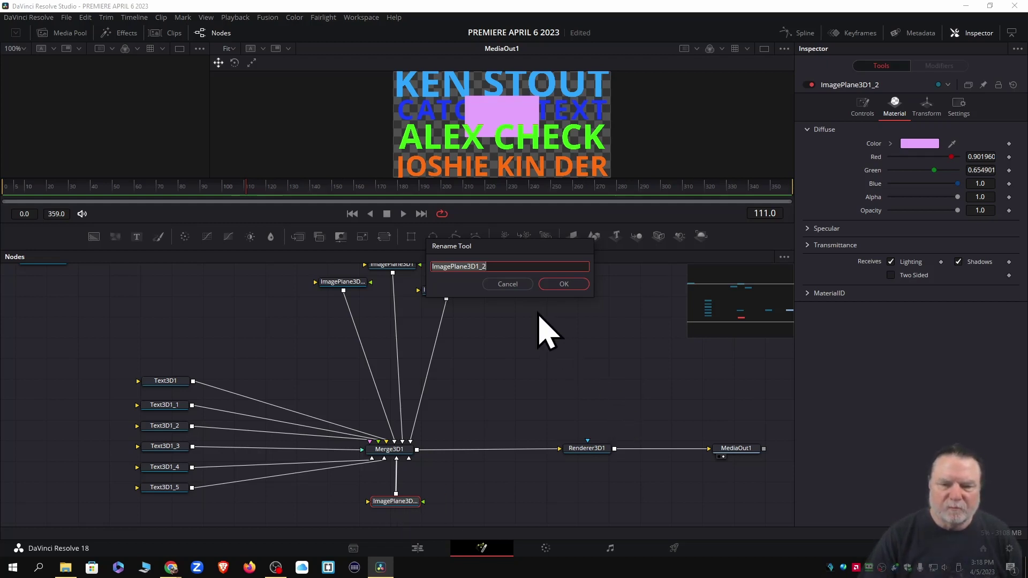
pyautogui.click(508, 284)
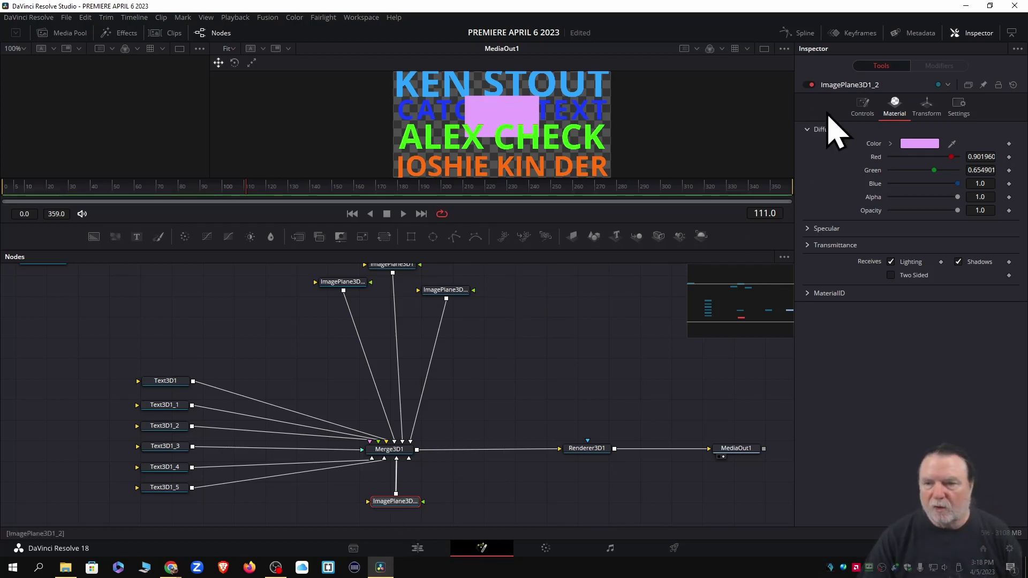
# Move the lilac block left and the orange ImagePlane3D1_3 block right via Translation X
pyautogui.click(926, 112)
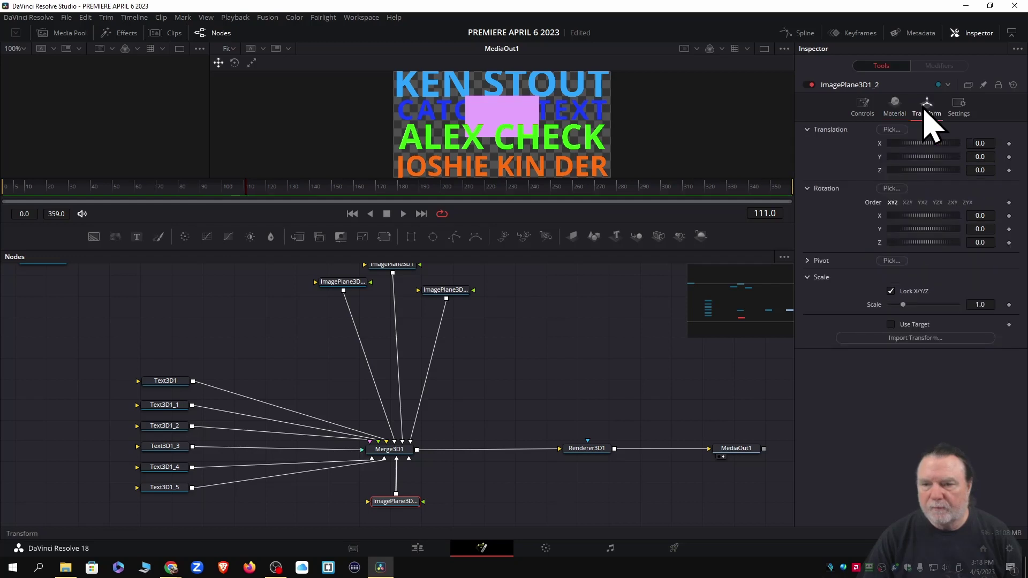
pyautogui.moveTo(920, 144); pyautogui.dragTo(901, 145)
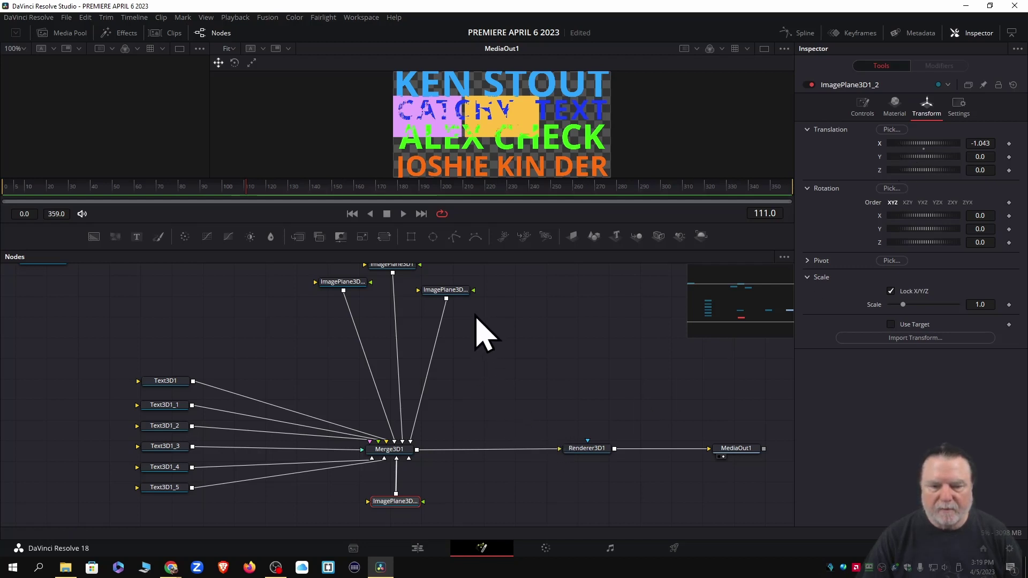
pyautogui.click(449, 293)
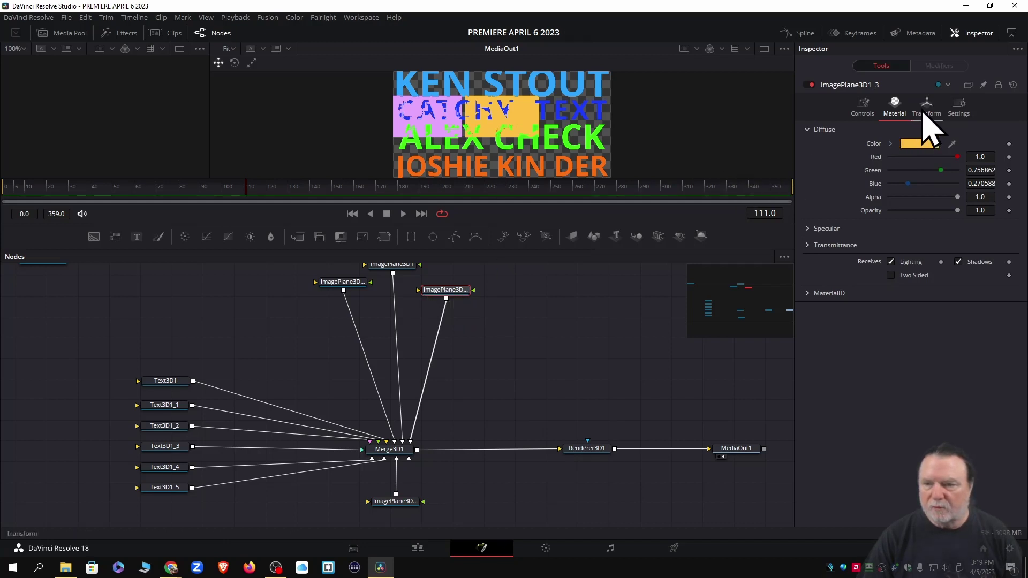
pyautogui.click(923, 113)
pyautogui.moveTo(911, 145); pyautogui.dragTo(929, 145)
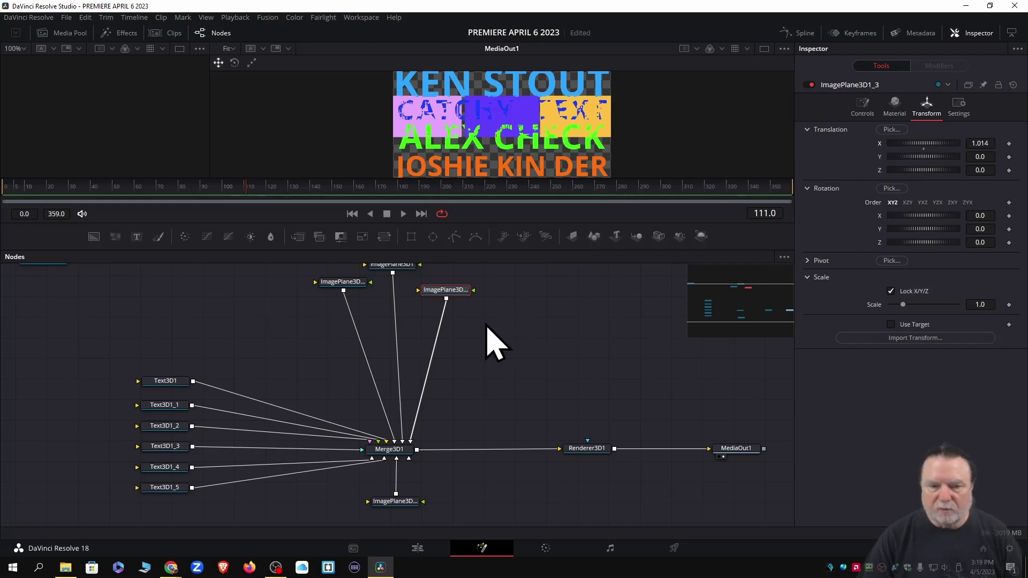
# Move the purple ImagePlane3D1_1 block downward via Translation Y
pyautogui.click(341, 284)
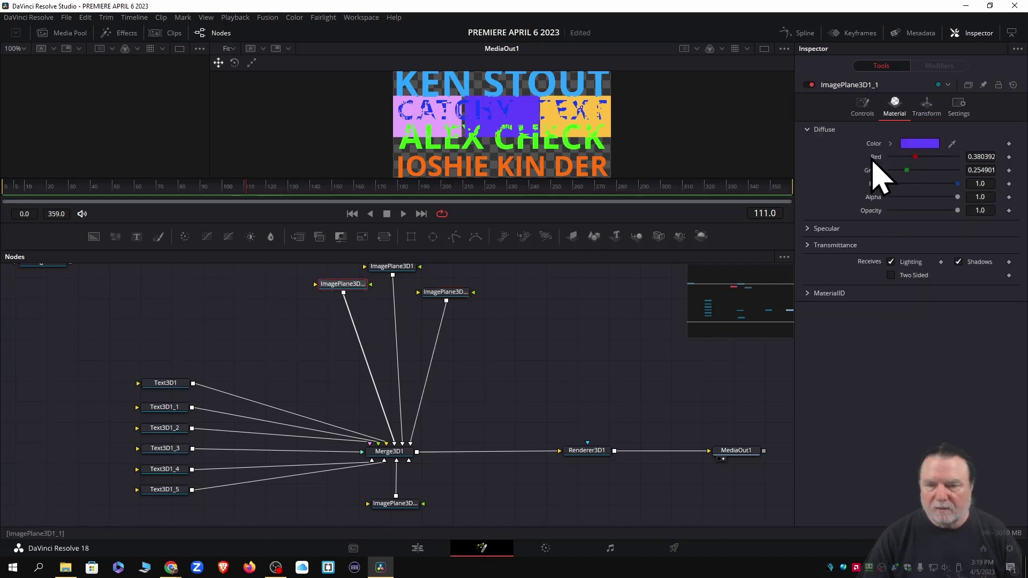
pyautogui.click(933, 106)
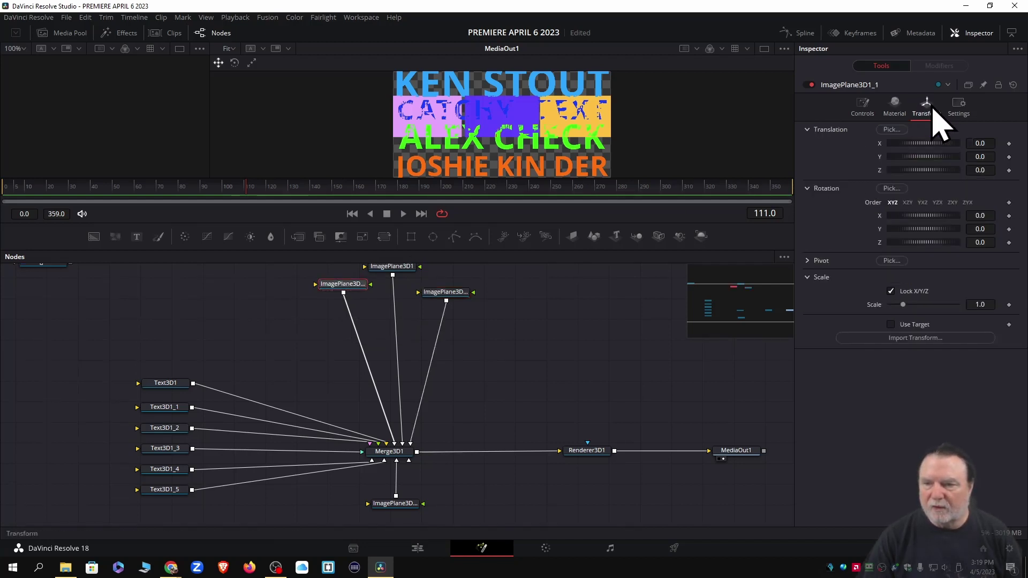
pyautogui.moveTo(937, 159); pyautogui.dragTo(925, 158)
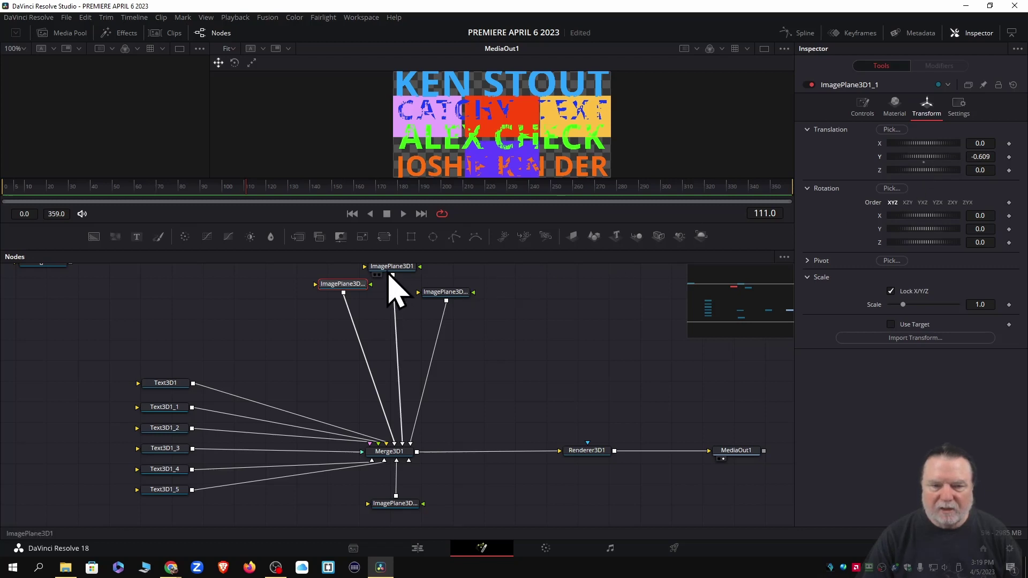
# Raise the red ImagePlane3D1 block to Translation Y 0.522
pyautogui.click(391, 267)
pyautogui.scroll(1, 391, 269)
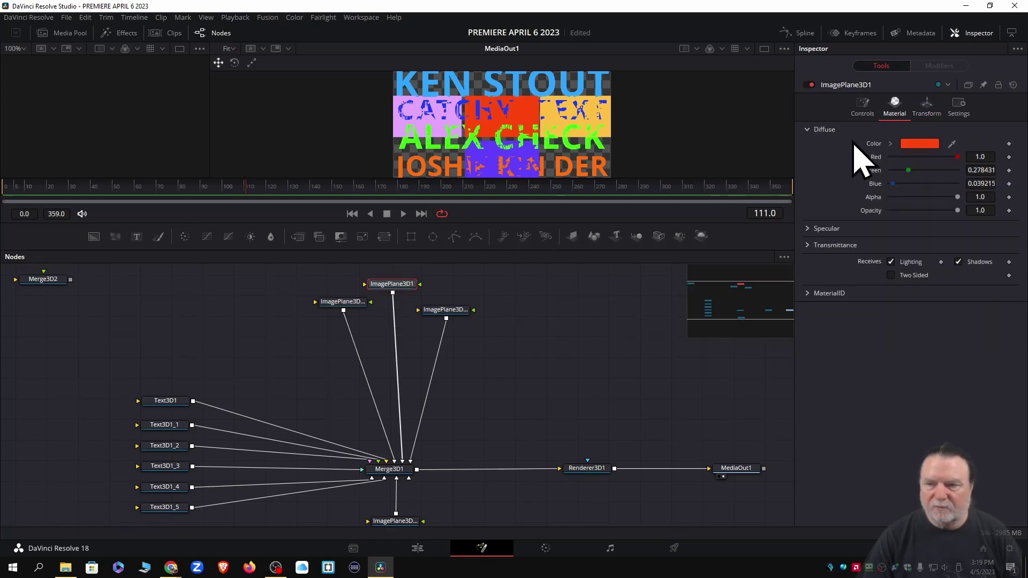
pyautogui.click(926, 107)
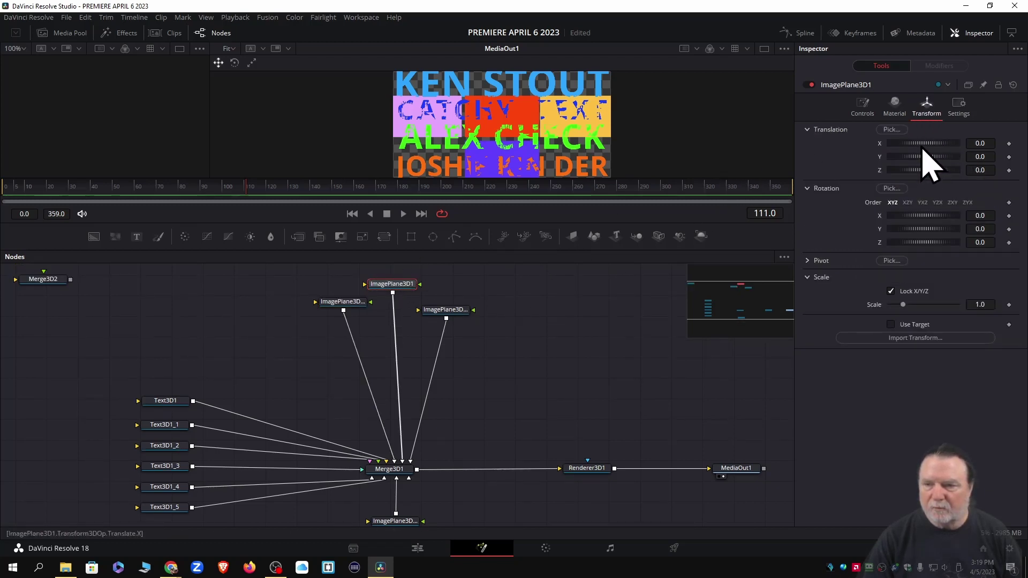
pyautogui.moveTo(930, 156); pyautogui.dragTo(941, 156)
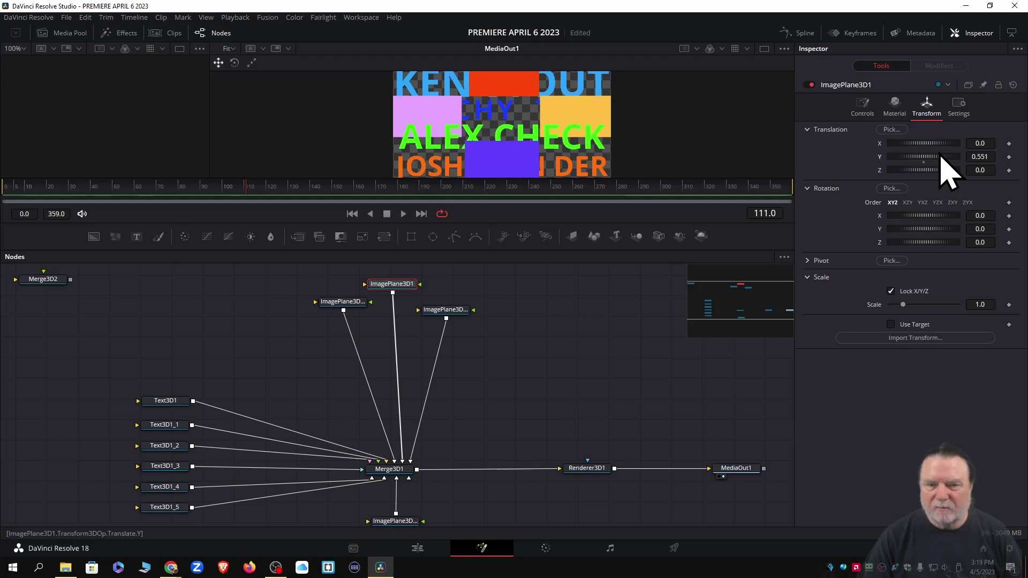
pyautogui.moveTo(940, 155); pyautogui.dragTo(941, 155)
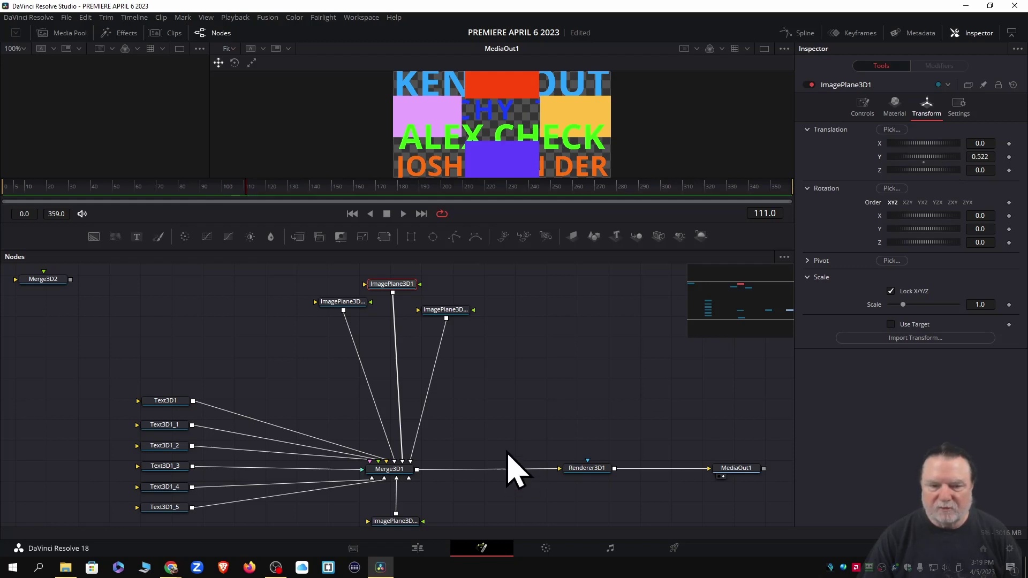
pyautogui.click(442, 313)
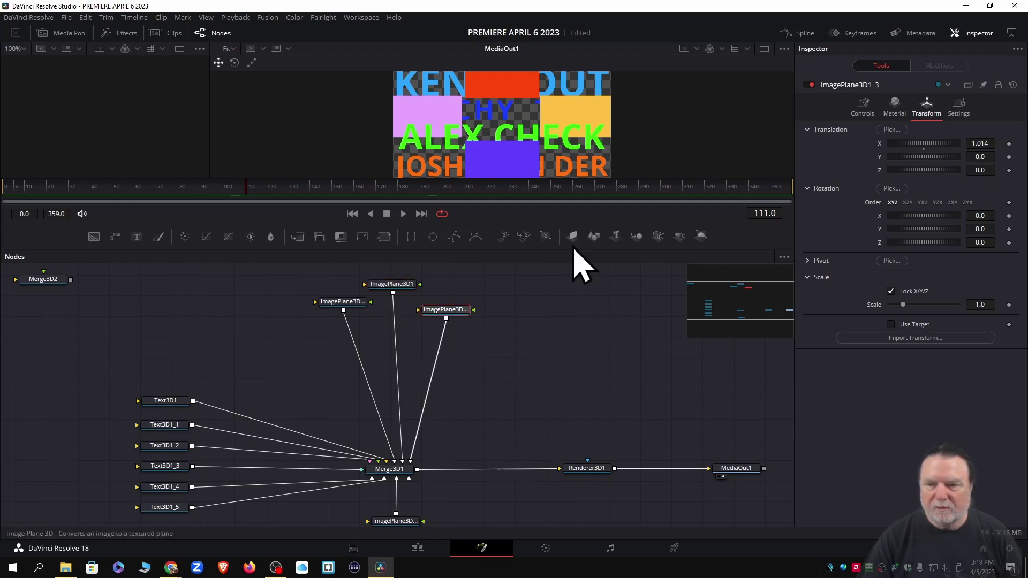
# Review the plane and material settings of ImagePlane3D1_3, ImagePlane3D1_1 and ImagePlane3D1_2
pyautogui.click(862, 110)
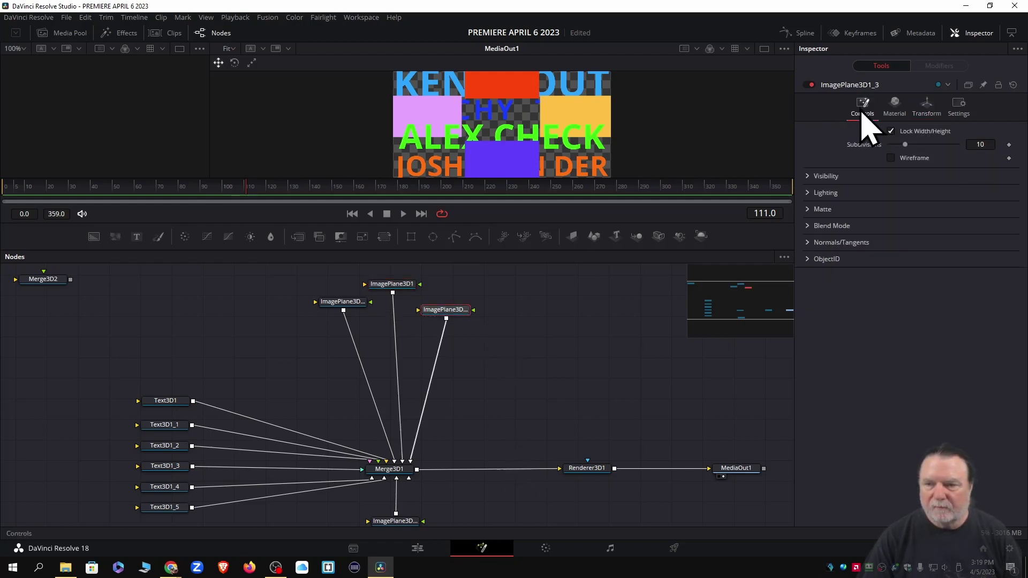
pyautogui.click(893, 110)
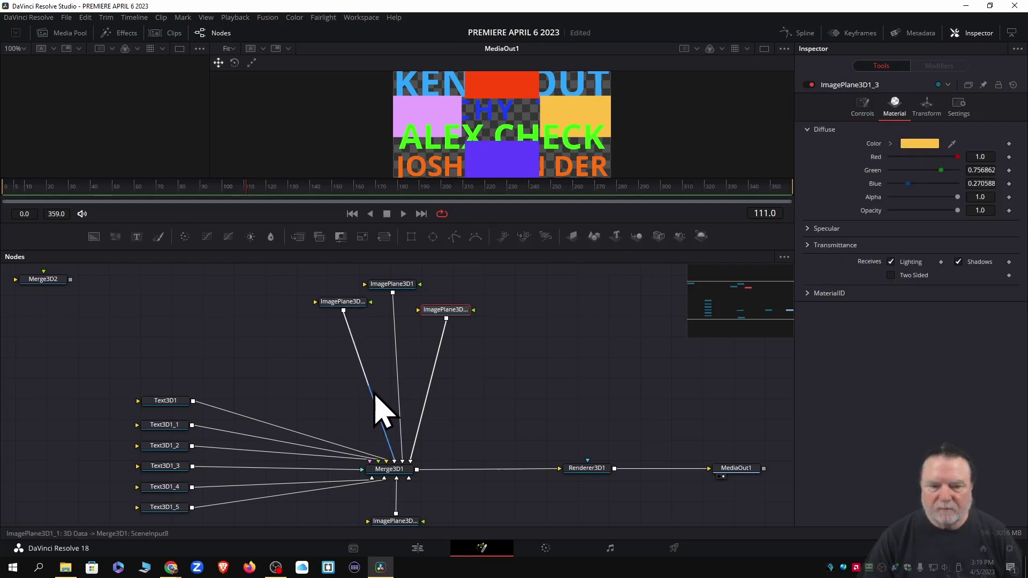
pyautogui.click(348, 303)
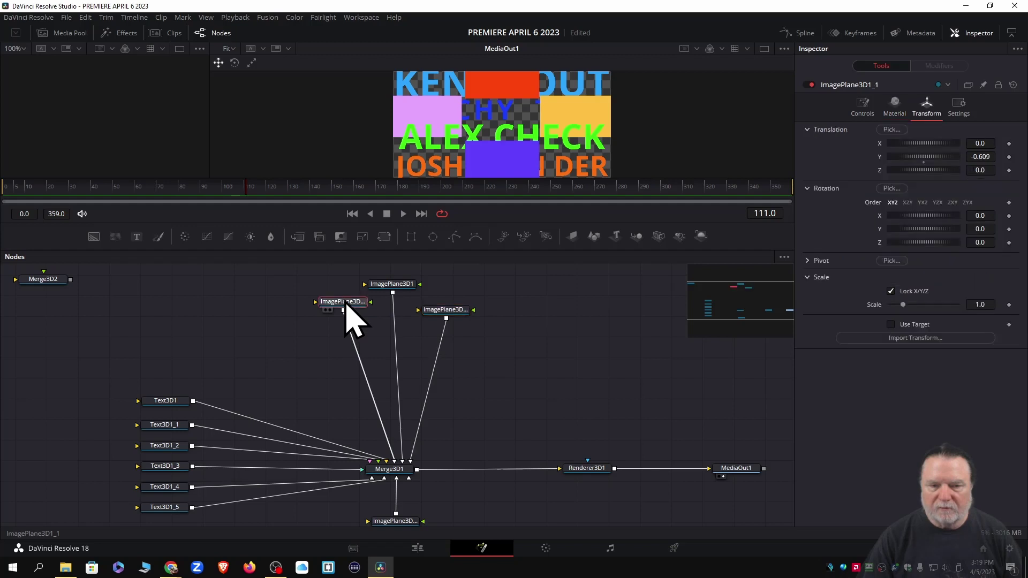
pyautogui.click(862, 109)
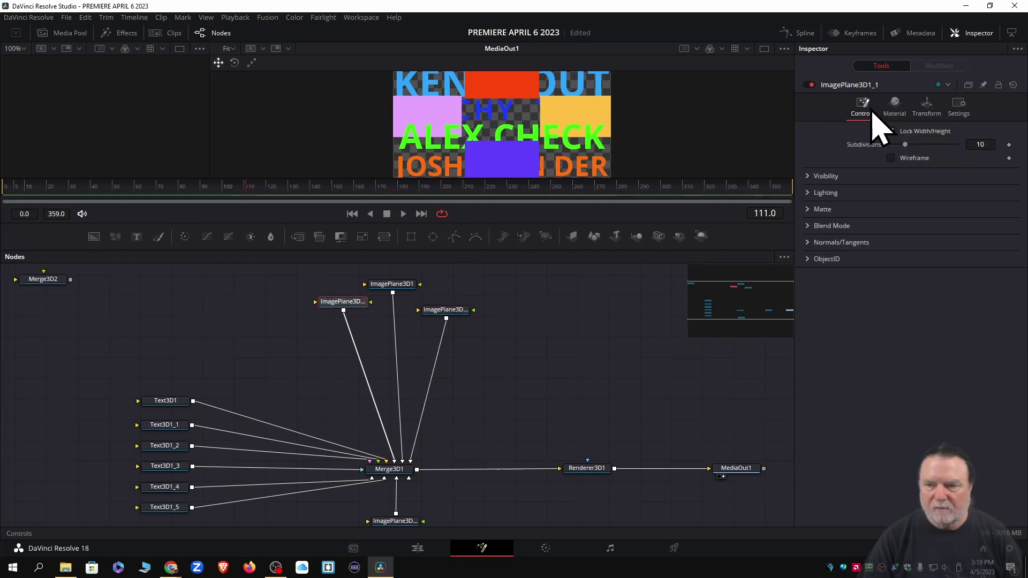
pyautogui.click(895, 107)
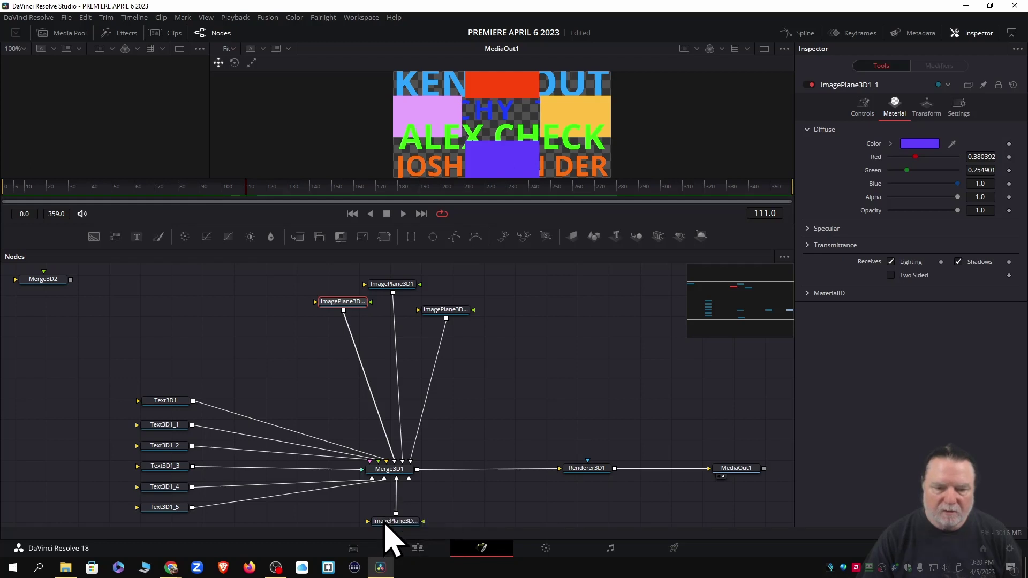
pyautogui.click(386, 523)
pyautogui.click(863, 108)
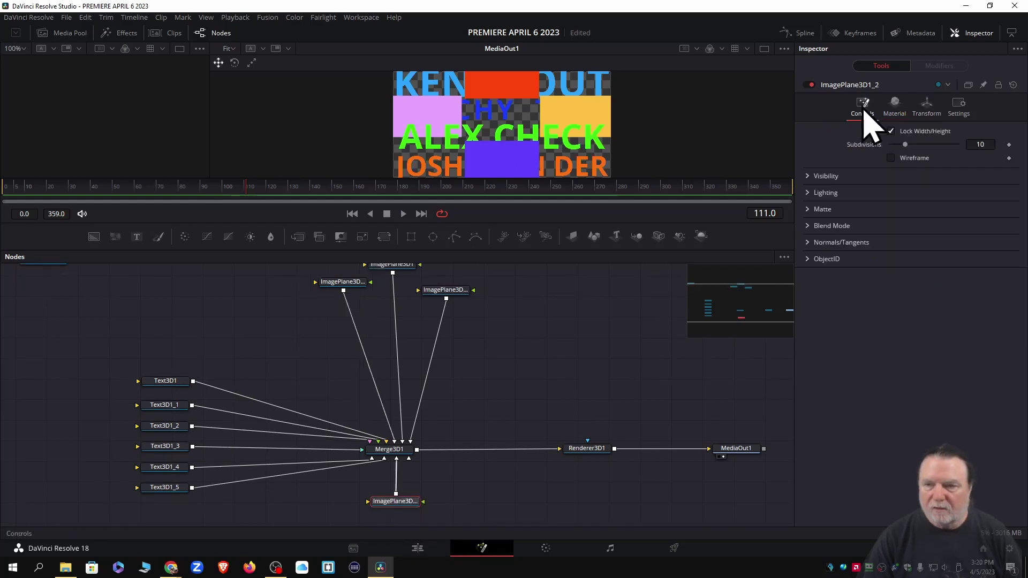
pyautogui.click(893, 110)
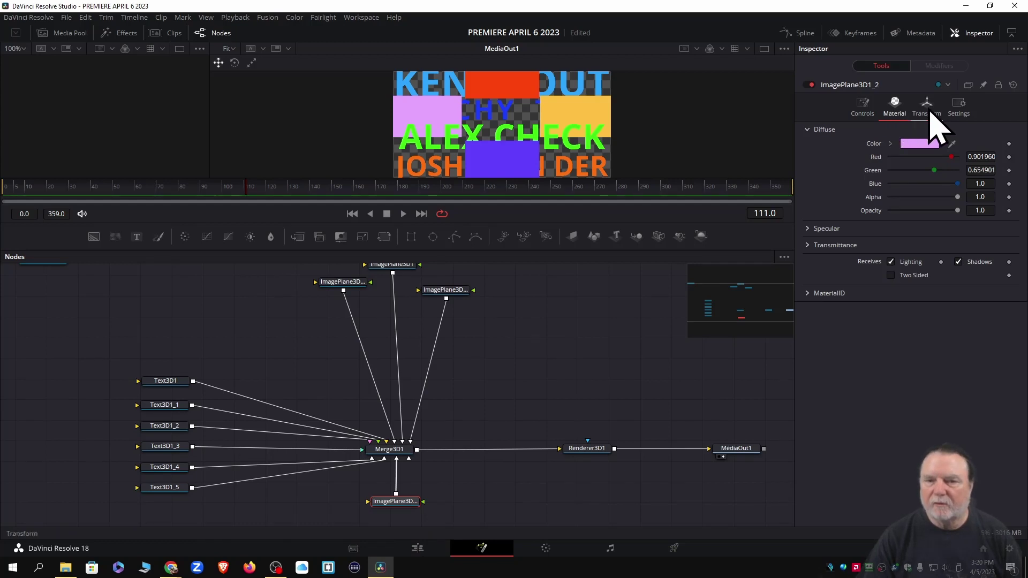
# Set the lilac block to Translation X -1.014 and the purple block to Y -0.58
pyautogui.click(929, 110)
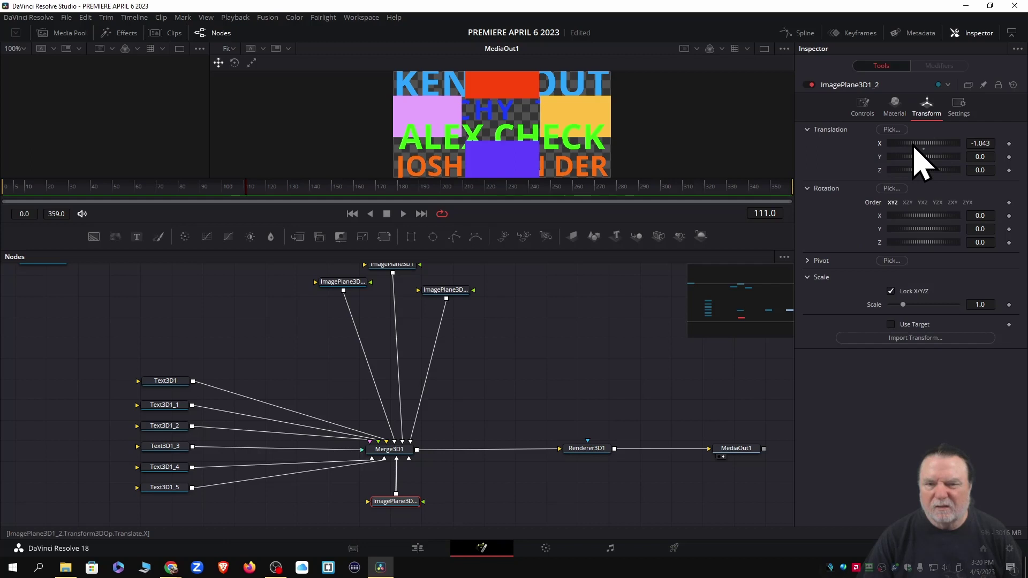
pyautogui.moveTo(914, 148); pyautogui.dragTo(914, 147)
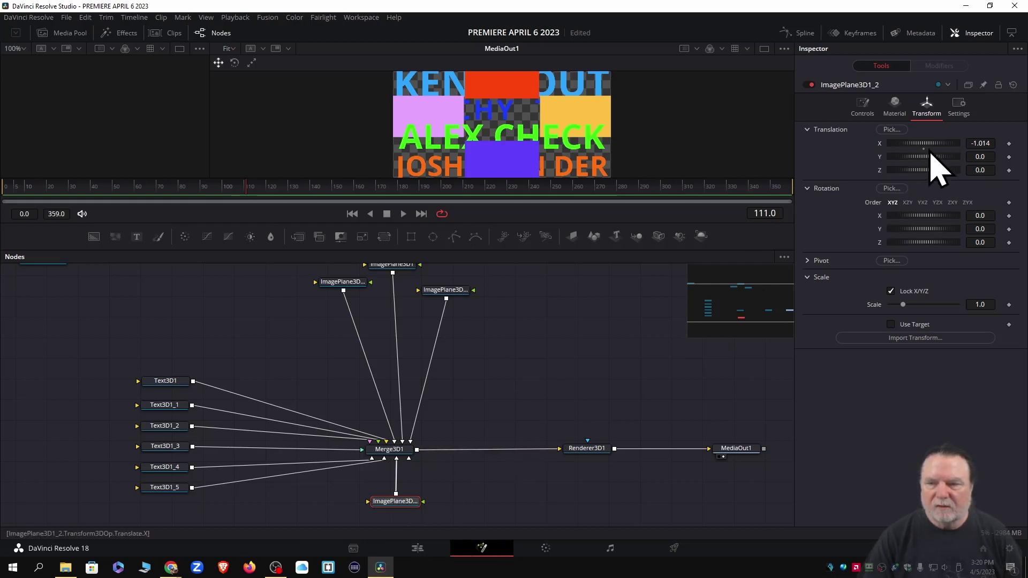
pyautogui.click(894, 101)
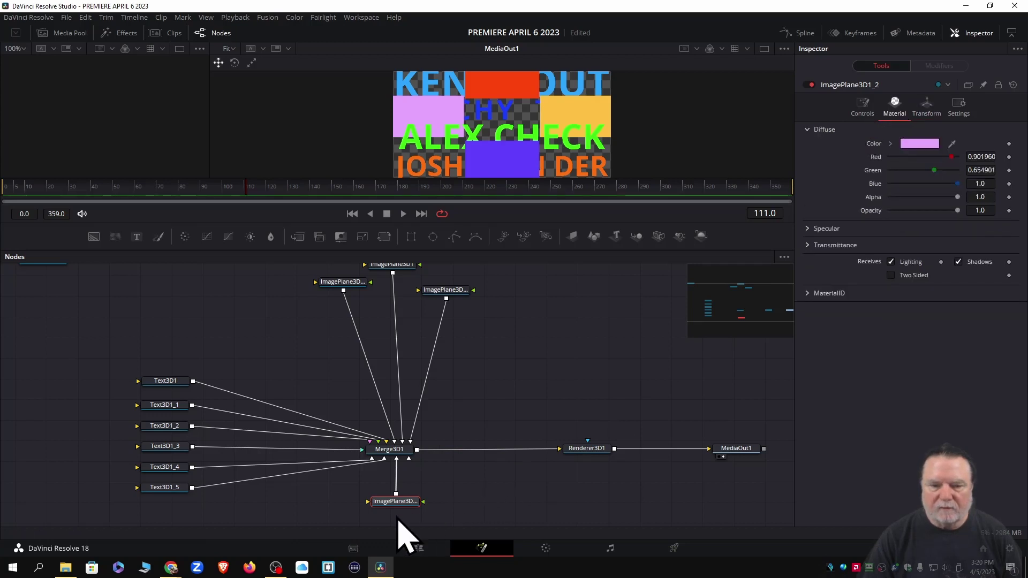
pyautogui.click(343, 284)
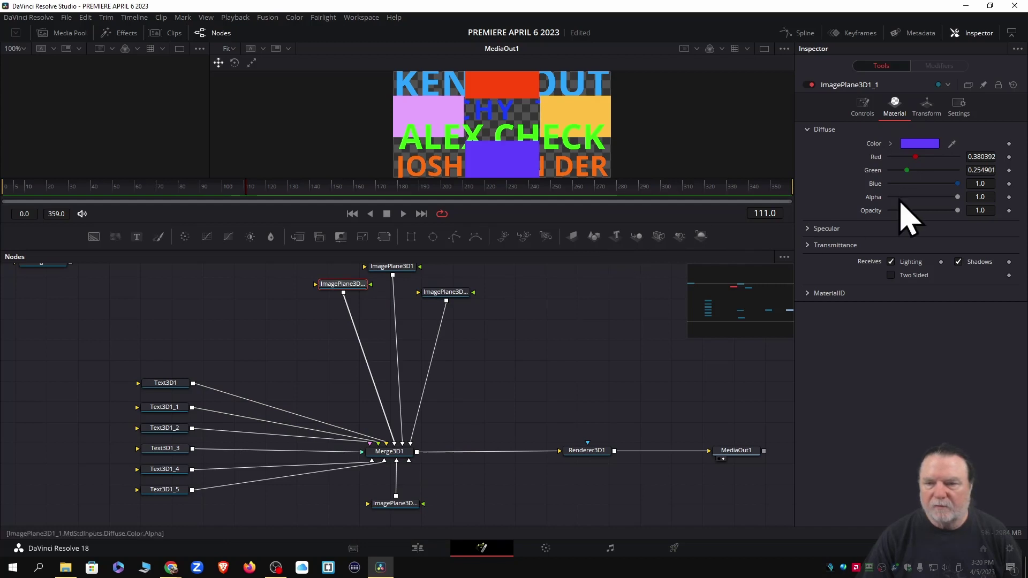
pyautogui.click(920, 109)
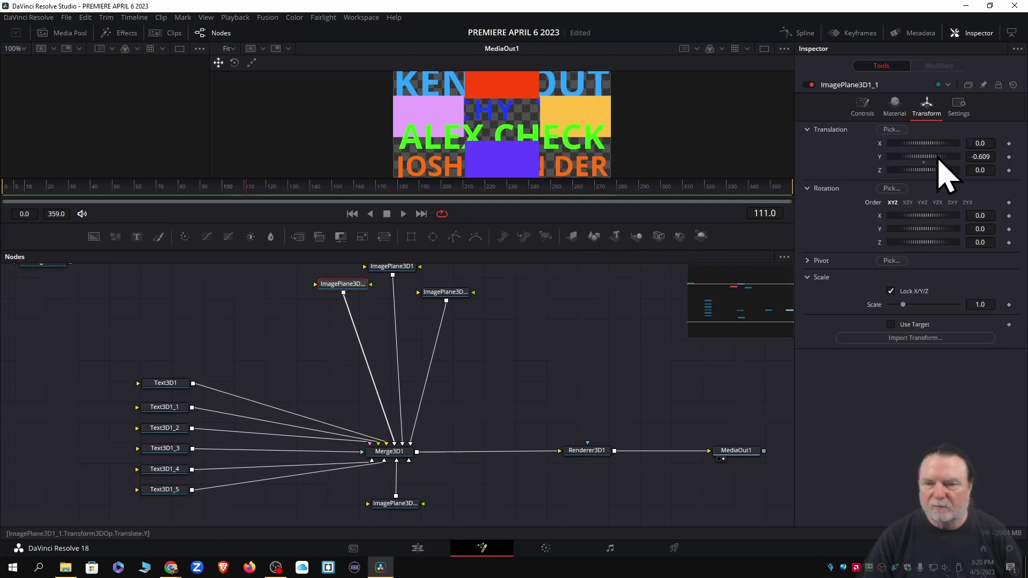
pyautogui.moveTo(915, 156); pyautogui.dragTo(916, 158)
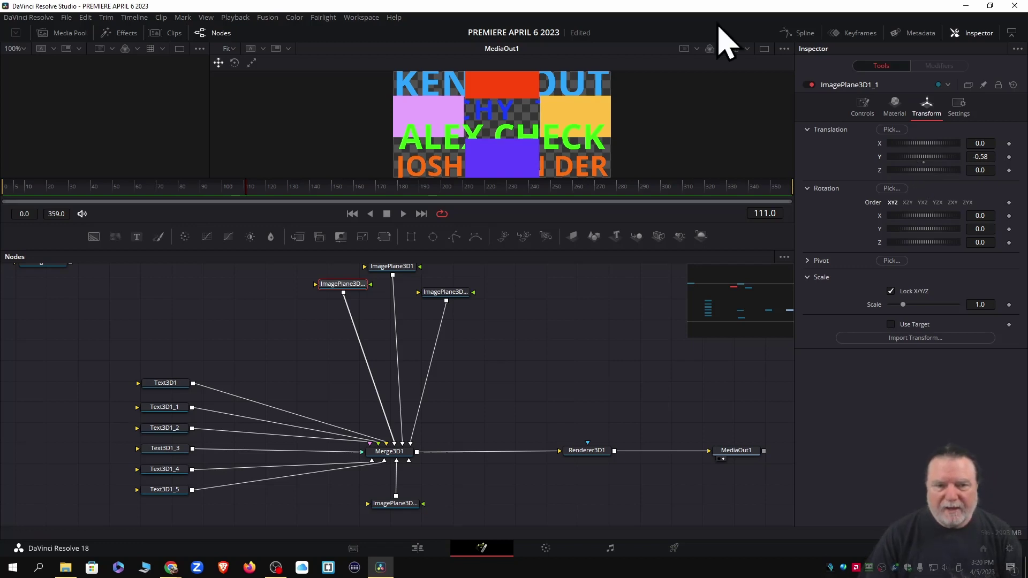
# Check the layout in an enlarged viewer, then link the bottom image plane into Merge3D1
pyautogui.moveTo(318, 176); pyautogui.dragTo(295, 309)
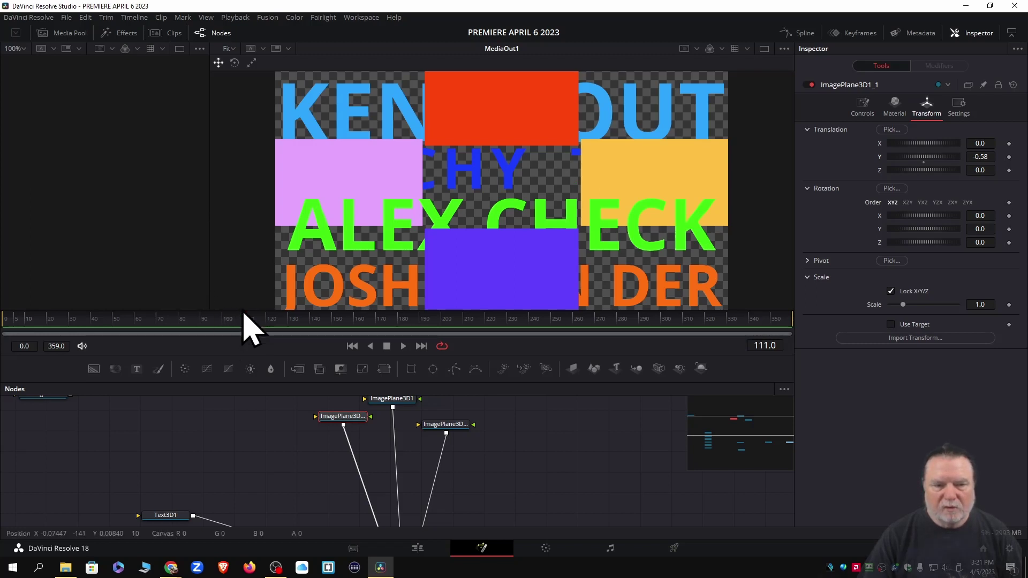
pyautogui.moveTo(244, 310); pyautogui.dragTo(252, 246)
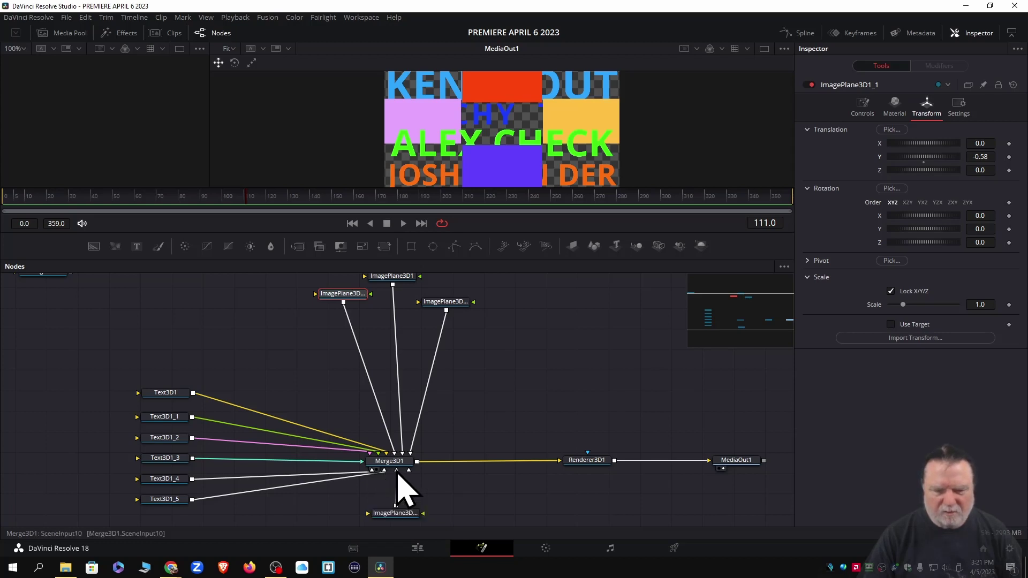
pyautogui.moveTo(398, 473); pyautogui.dragTo(398, 473)
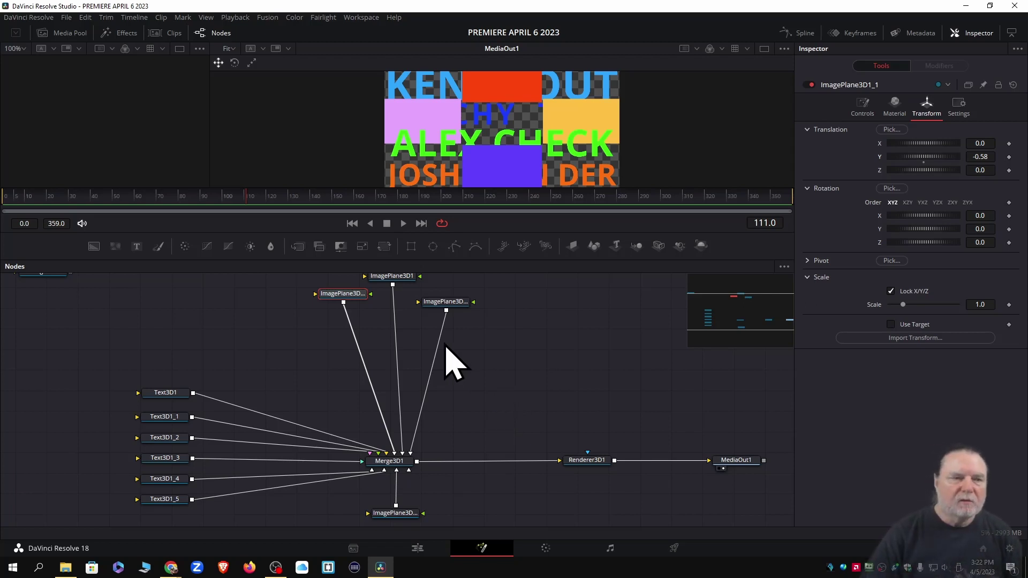
# From the Media Pool's Import Media, browse to D:\Davinci\Davinci Resolve Data\Zoom Homies Project
pyautogui.click(63, 33)
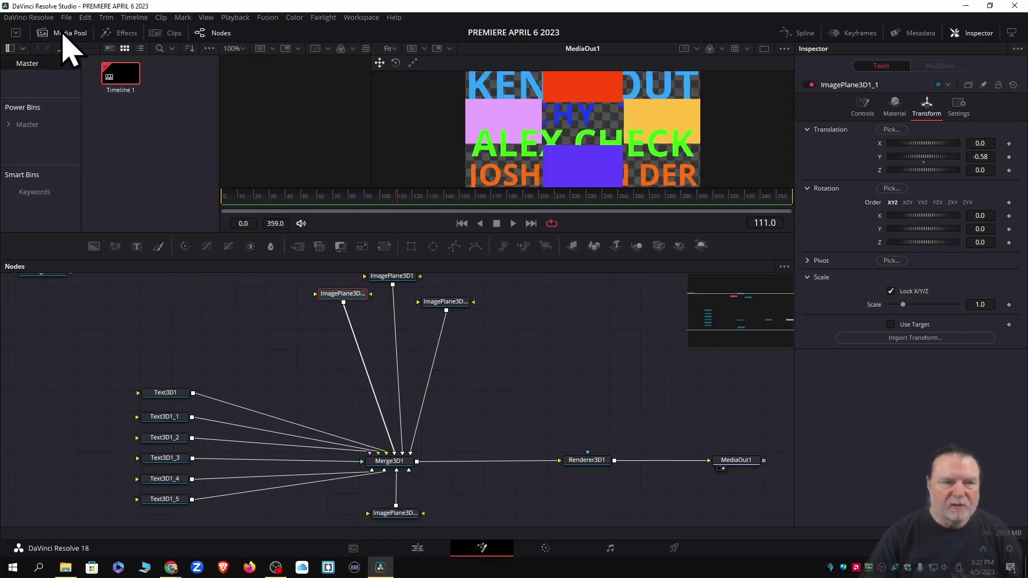
pyautogui.rightClick(113, 149)
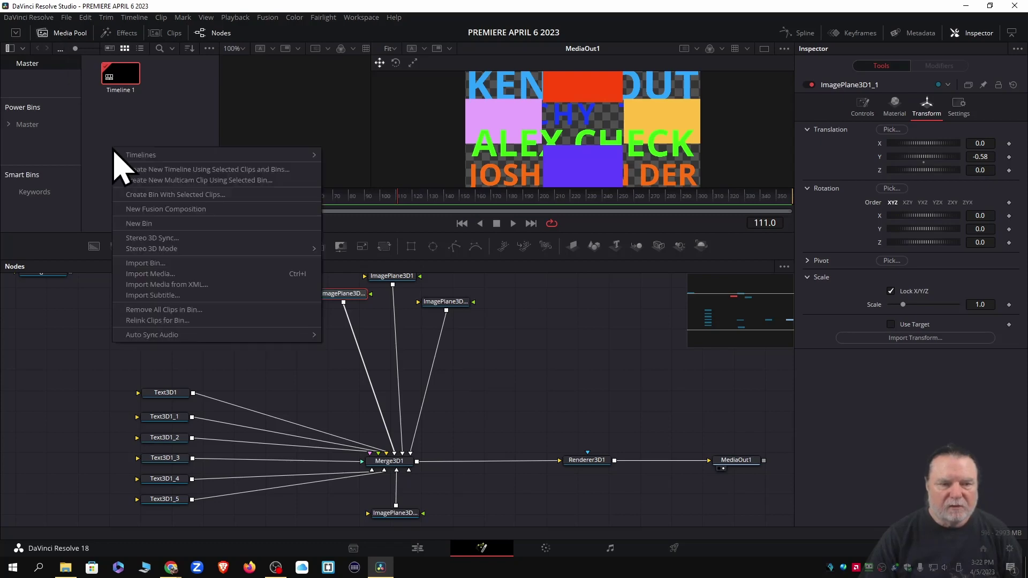
pyautogui.click(156, 274)
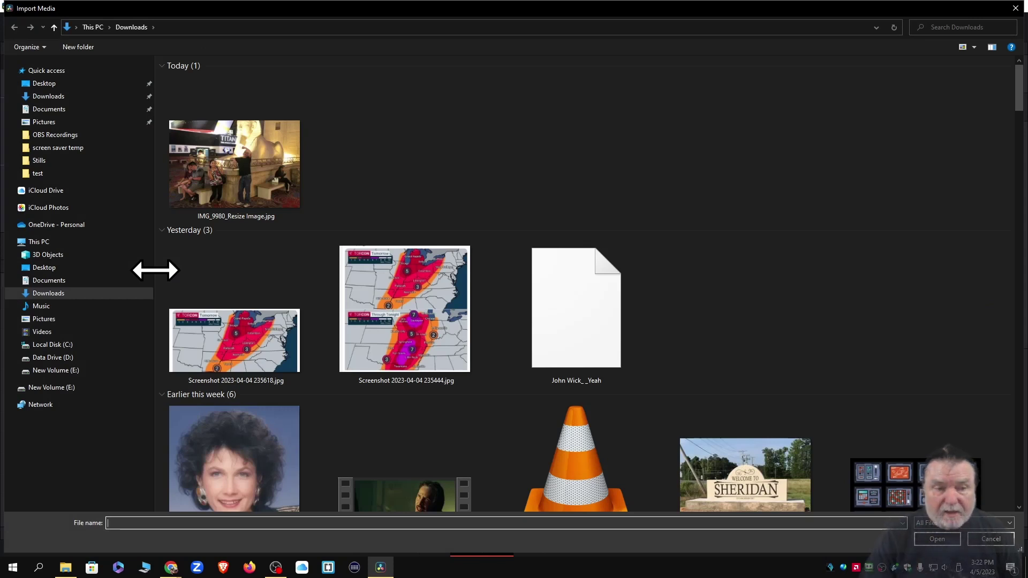
pyautogui.click(60, 358)
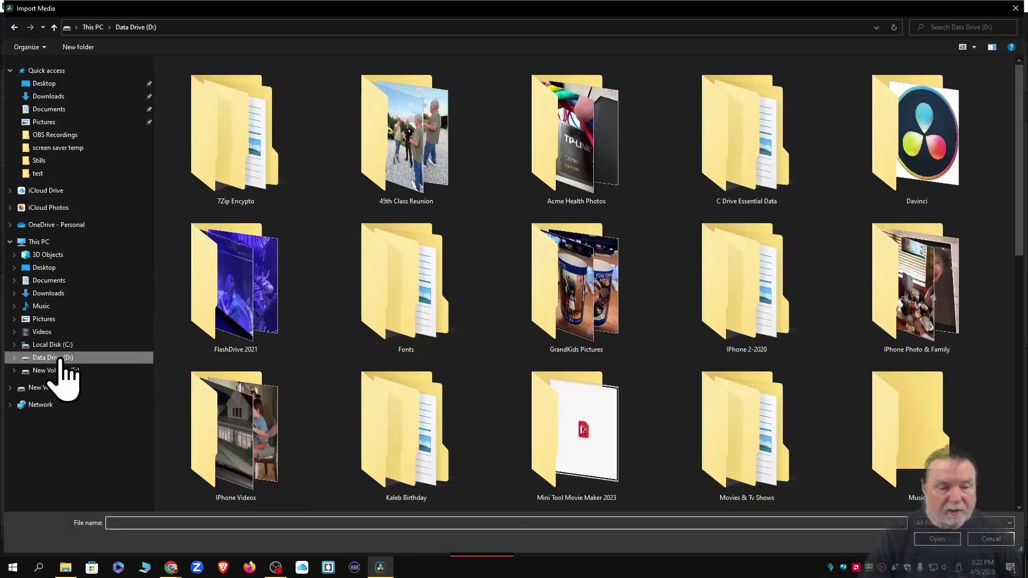
pyautogui.doubleClick(907, 144)
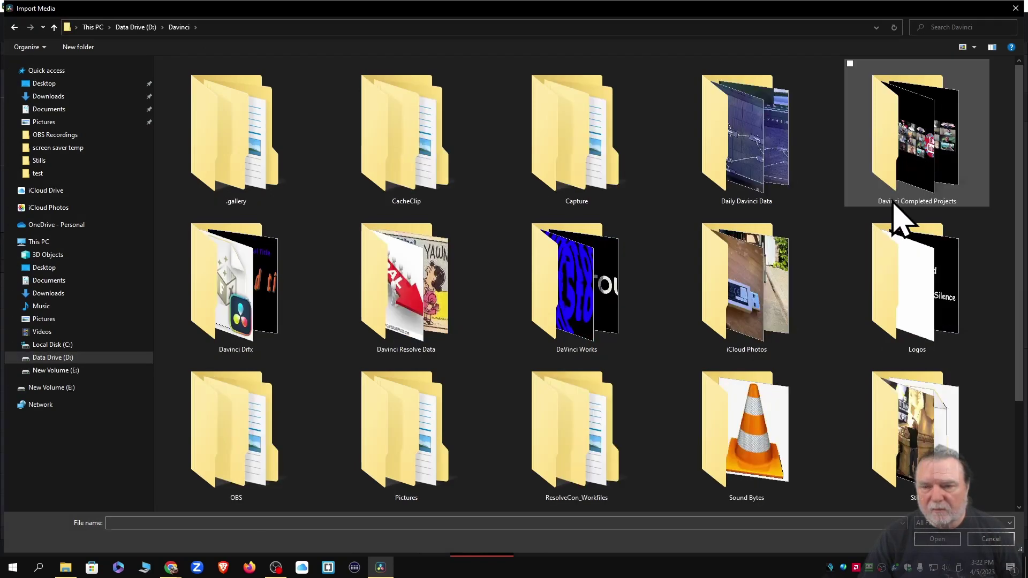
pyautogui.doubleClick(426, 316)
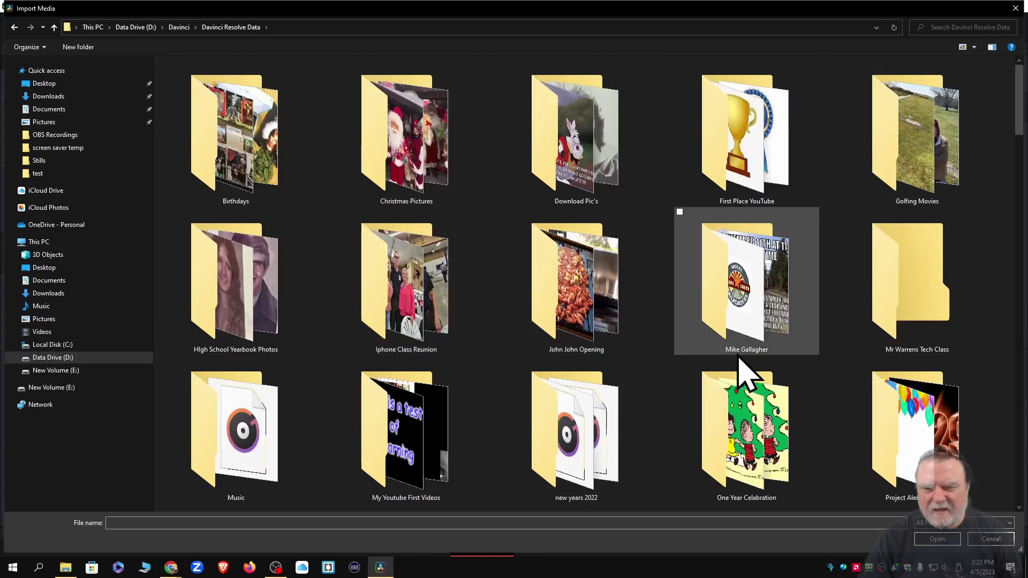
pyautogui.scroll(-10, 746, 374)
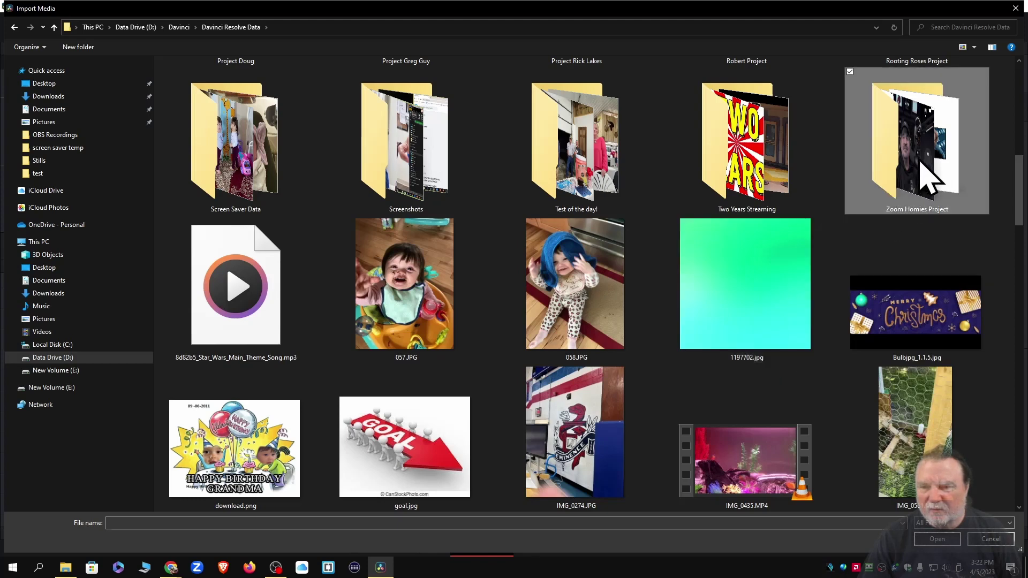
pyautogui.doubleClick(925, 172)
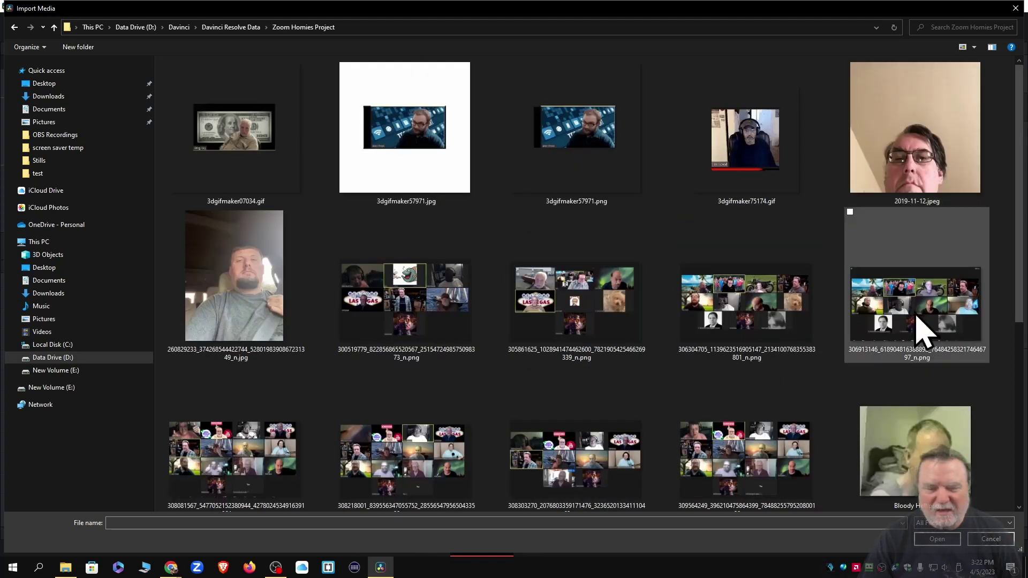
# Import zoom Coffee Cup Final AAA.jpg, then enlarge the viewer and move the bottom ImagePlane3D node up
pyautogui.scroll(-5, 923, 328)
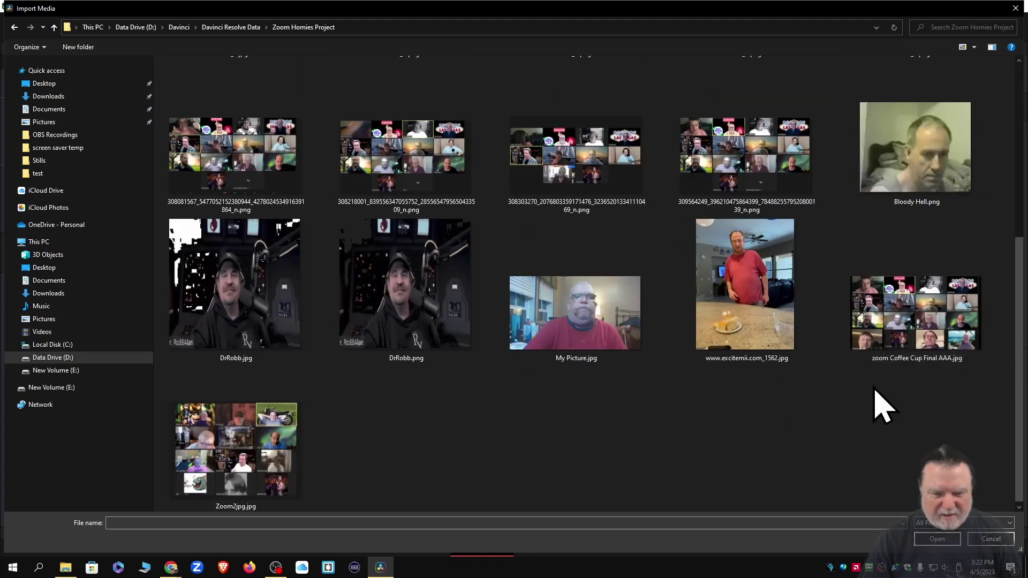
pyautogui.doubleClick(937, 322)
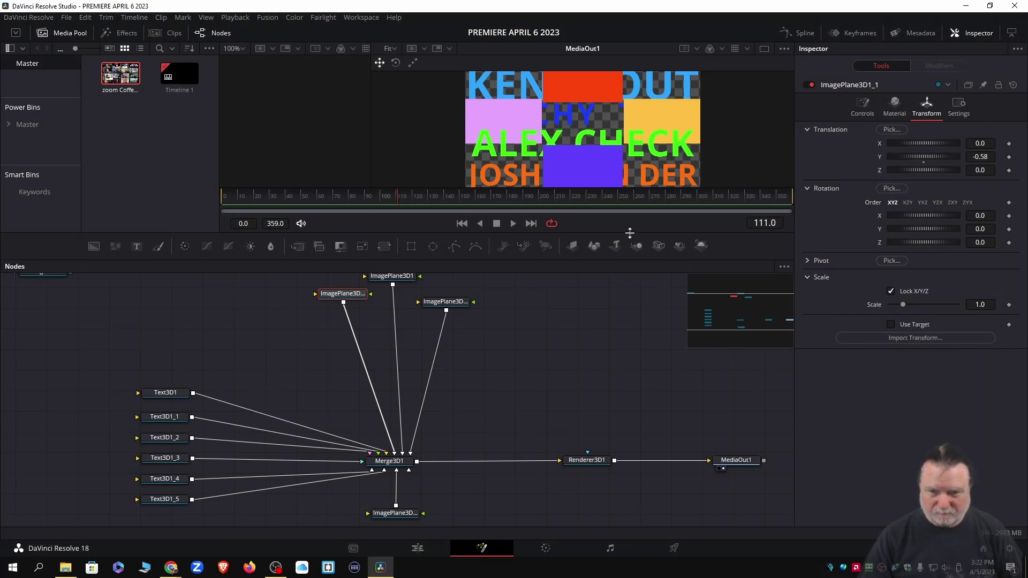
pyautogui.moveTo(629, 232)
pyautogui.mouseDown()
pyautogui.moveTo(629, 247)
pyautogui.moveTo(630, 220)
pyautogui.mouseUp()
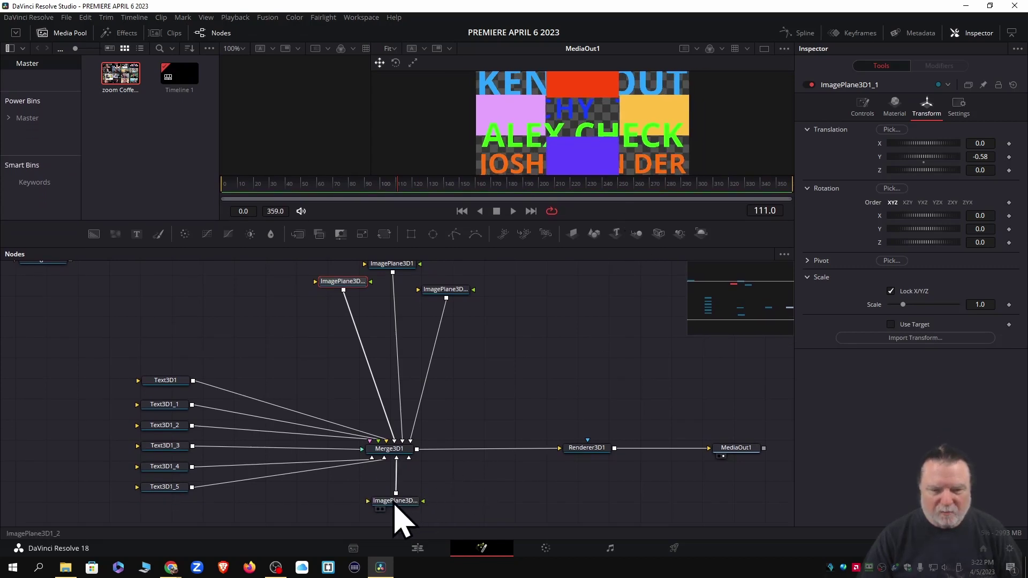
pyautogui.moveTo(394, 505); pyautogui.dragTo(396, 483)
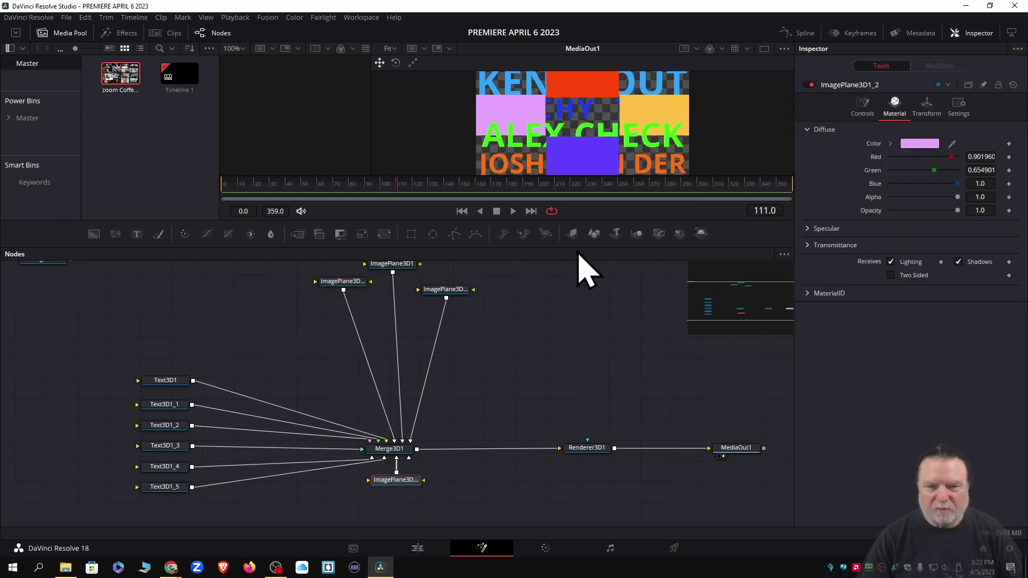
# Add zoom Coffee Cup Final AAA.jpg to the node graph as MediaIn1, then hide the Media Pool
pyautogui.moveTo(577, 250); pyautogui.dragTo(577, 291)
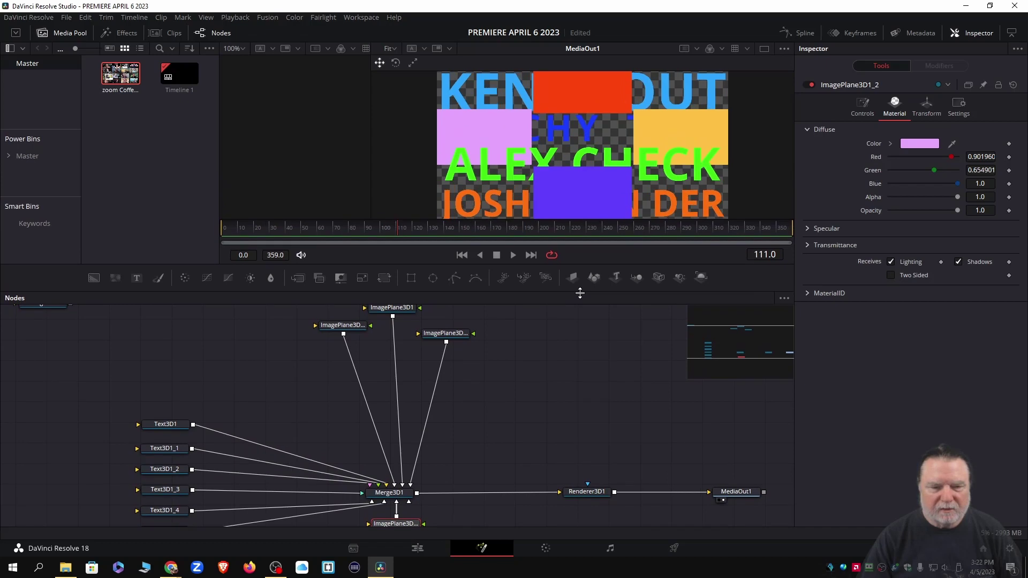
pyautogui.moveTo(121, 76); pyautogui.dragTo(106, 330)
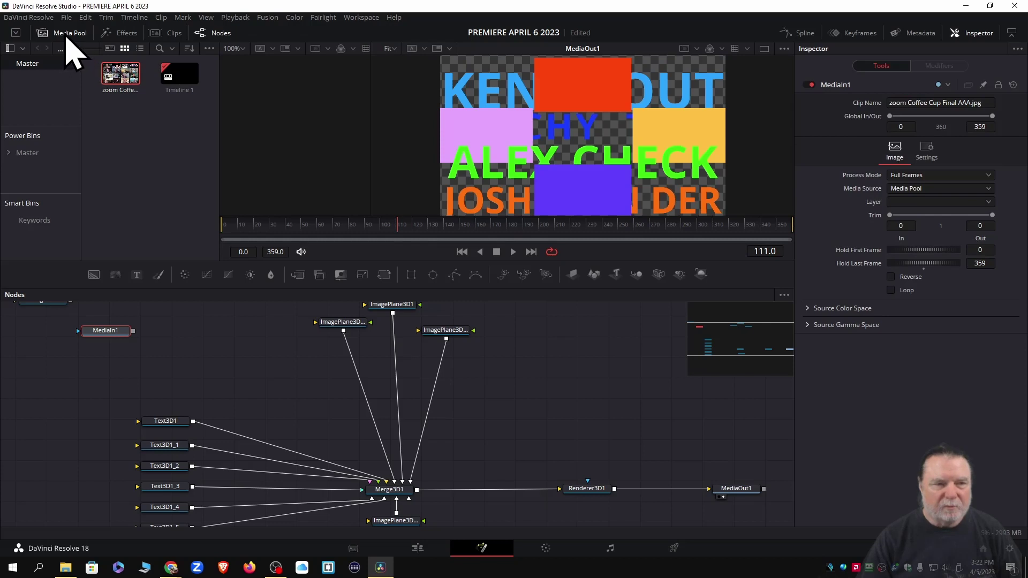
pyautogui.click(67, 34)
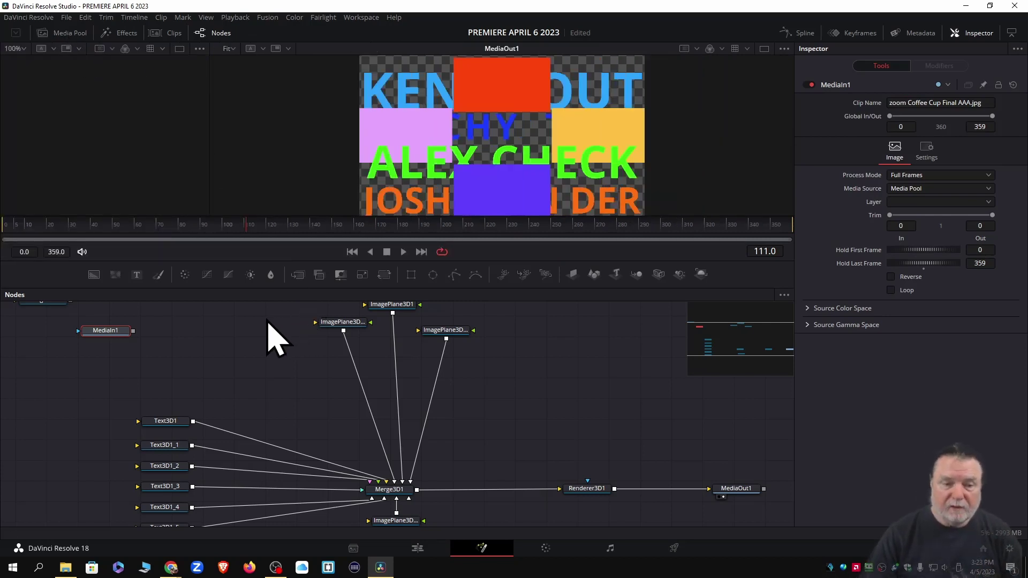
pyautogui.moveTo(104, 337); pyautogui.dragTo(176, 337)
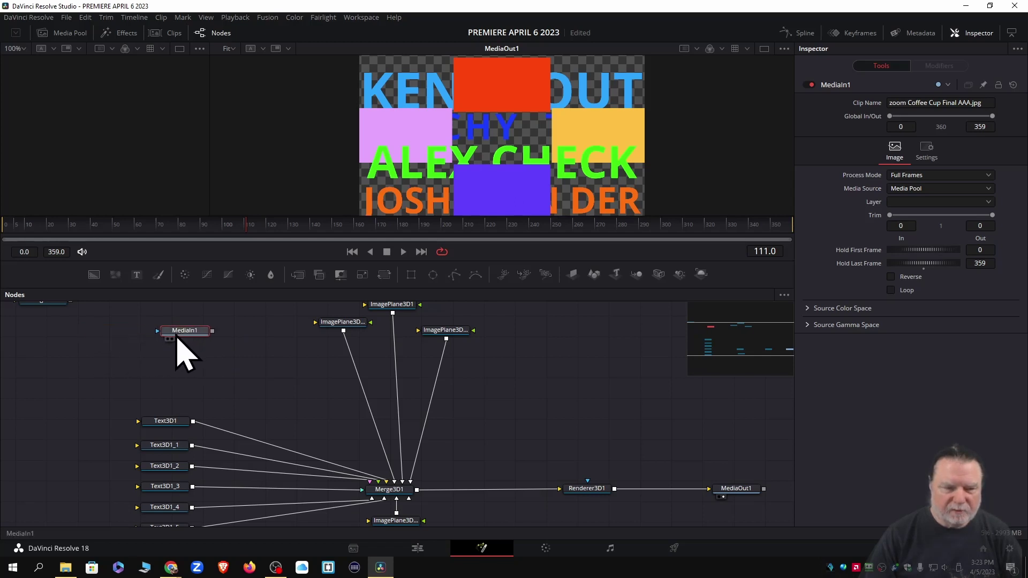
# Show MediaIn1 in the left viewer, link it to ImagePlane3D1_1, and set that plane's diffuse colour to white
pyautogui.click(168, 340)
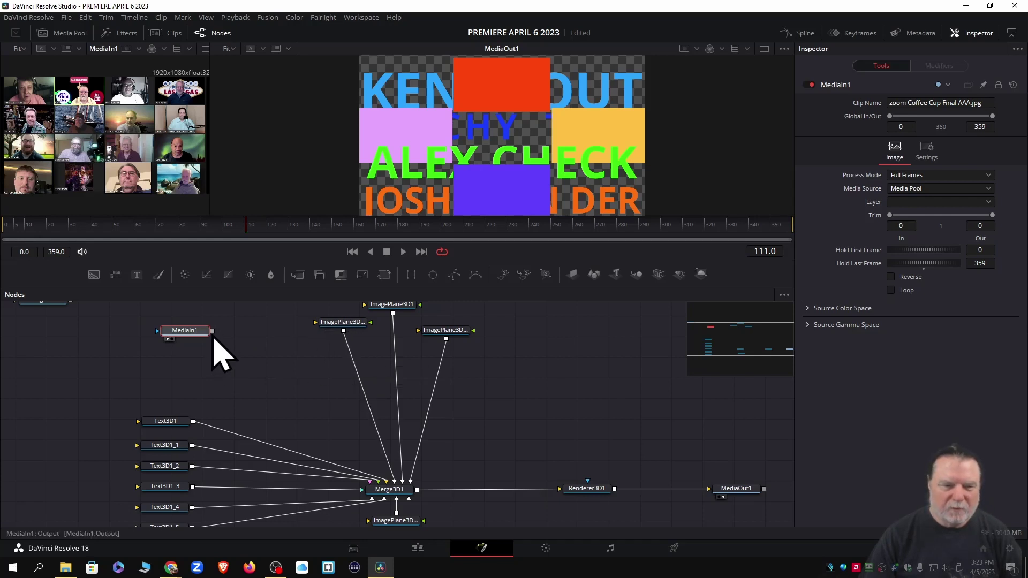
pyautogui.moveTo(212, 332); pyautogui.dragTo(327, 330)
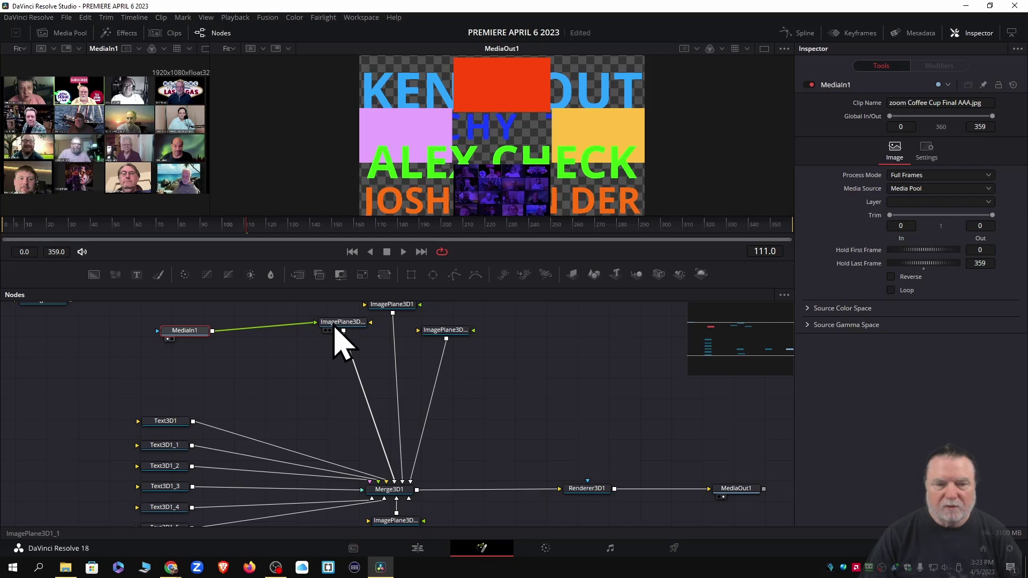
pyautogui.click(338, 323)
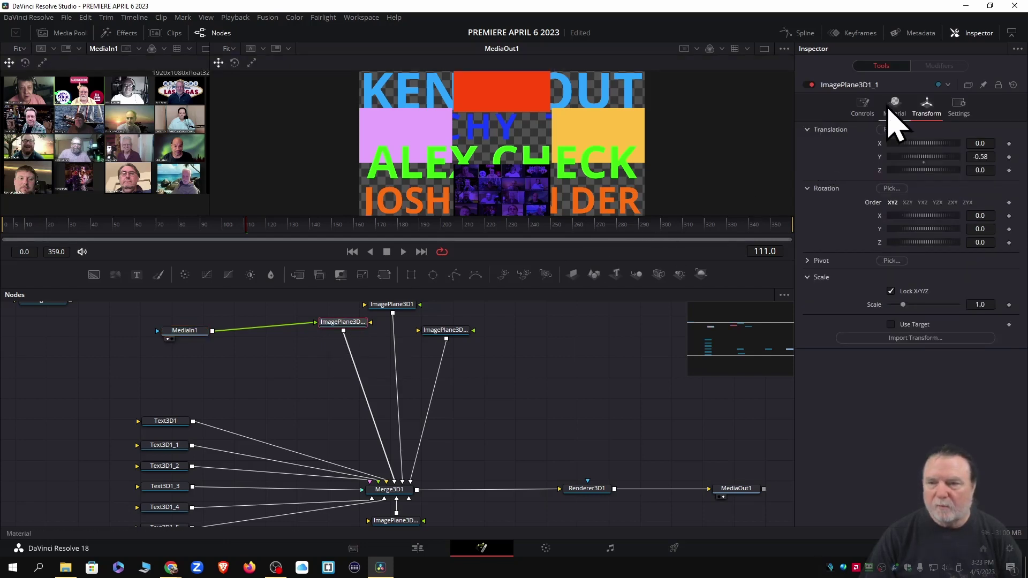
pyautogui.click(892, 106)
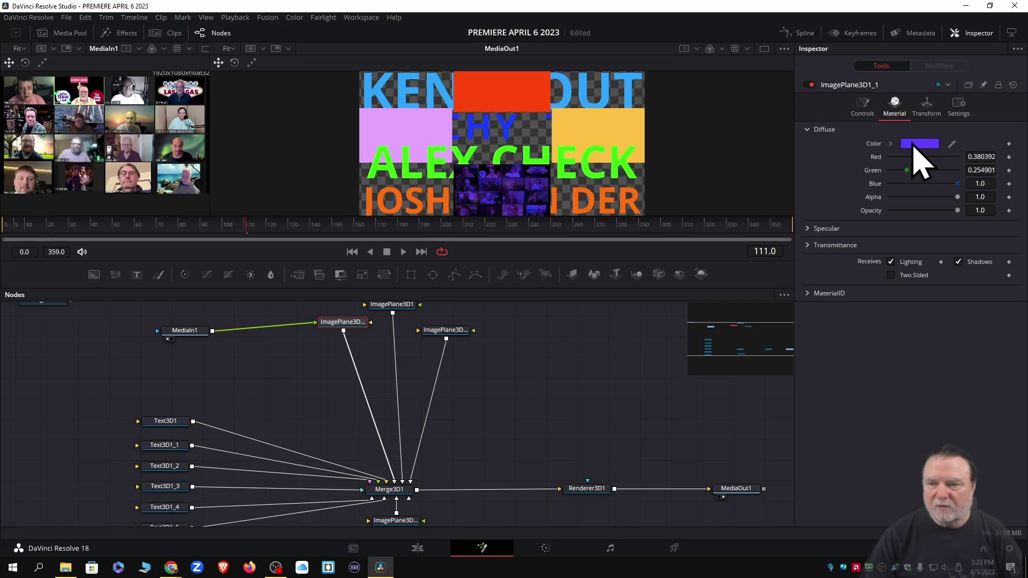
pyautogui.click(915, 145)
pyautogui.click(493, 267)
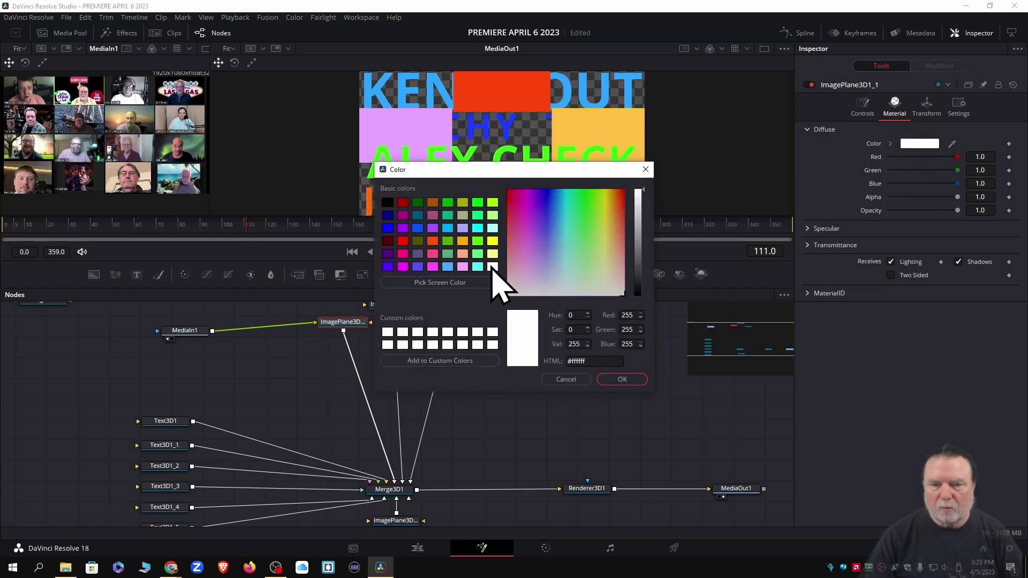
pyautogui.click(619, 379)
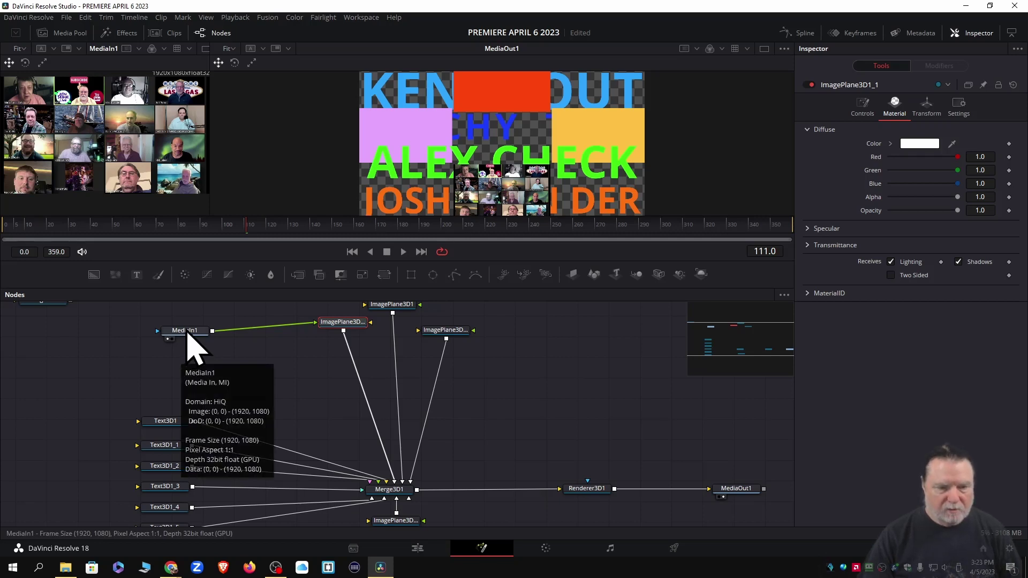
# Delete the MediaIn1 link to the image plane and select MediaIn1 to view its settings
pyautogui.click(286, 333)
pyautogui.press('Delete')
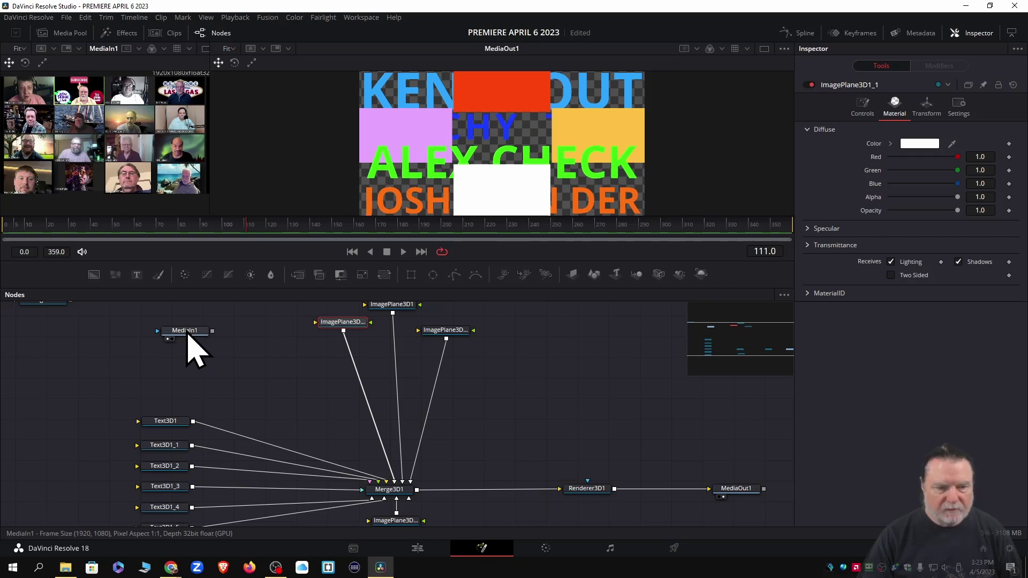
pyautogui.moveTo(187, 332)
pyautogui.mouseDown()
pyautogui.moveTo(312, 357)
pyautogui.moveTo(188, 329)
pyautogui.mouseUp()
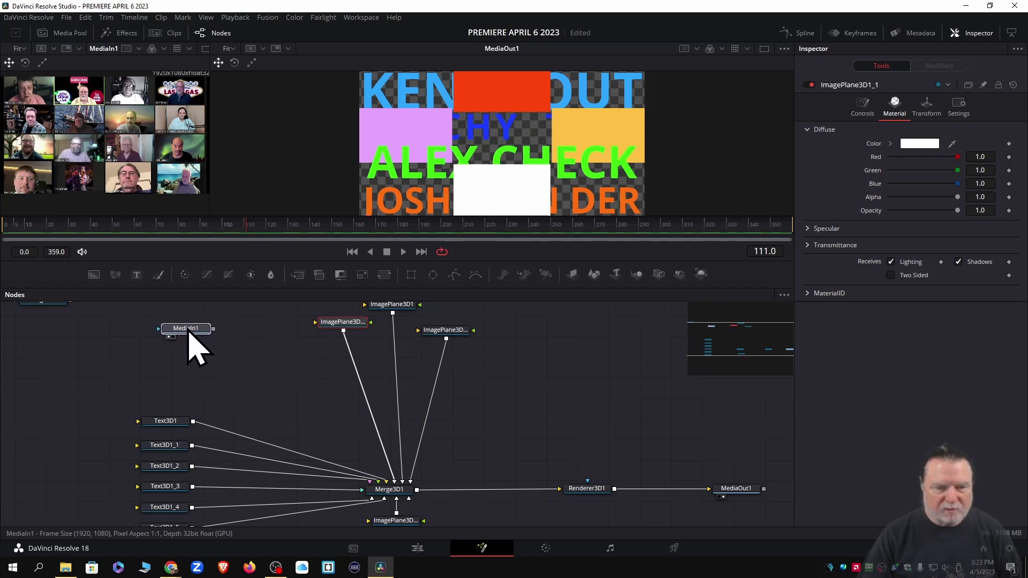
pyautogui.click(188, 330)
# Copy MediaIn1 and paste three copies, deleting the unwanted Merge1 node that came along
pyautogui.rightClick(189, 335)
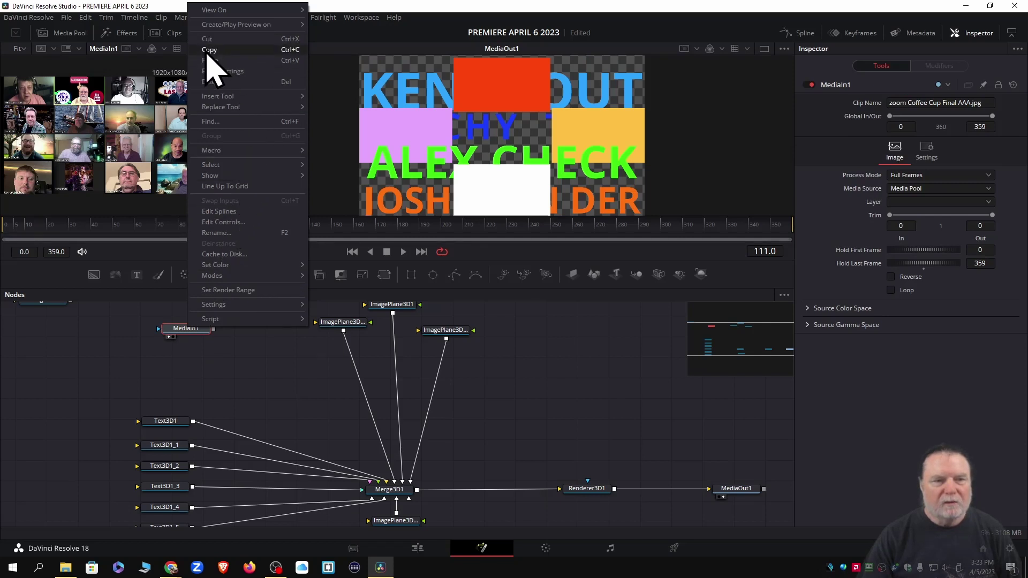
pyautogui.click(207, 49)
pyautogui.click(549, 361)
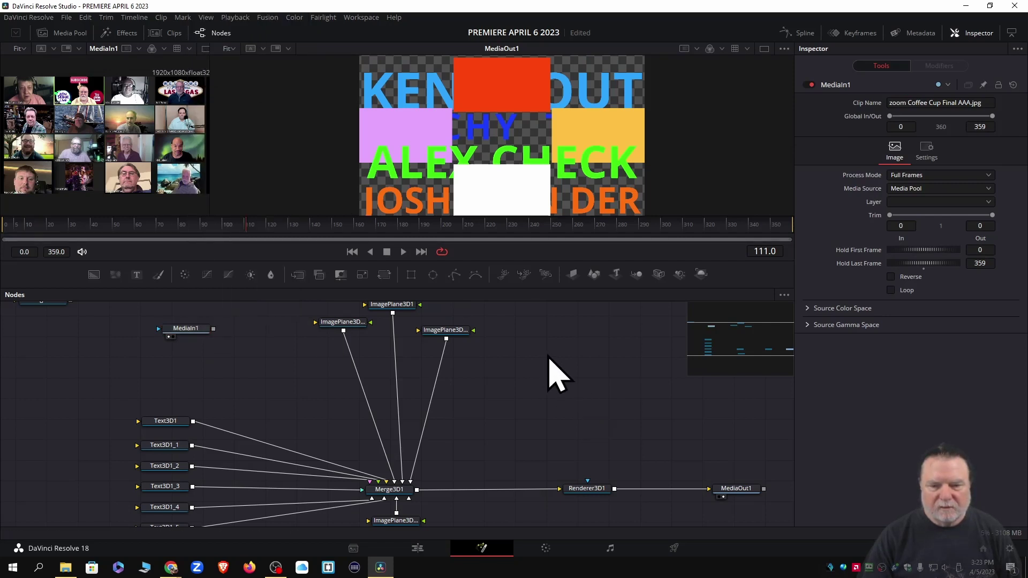
pyautogui.rightClick(549, 357)
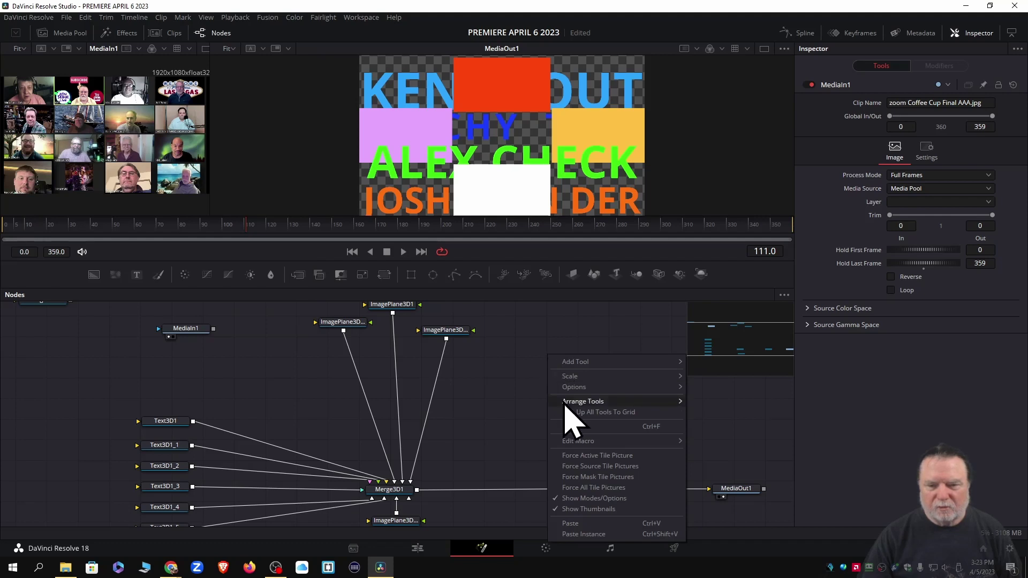
pyautogui.moveTo(583, 445)
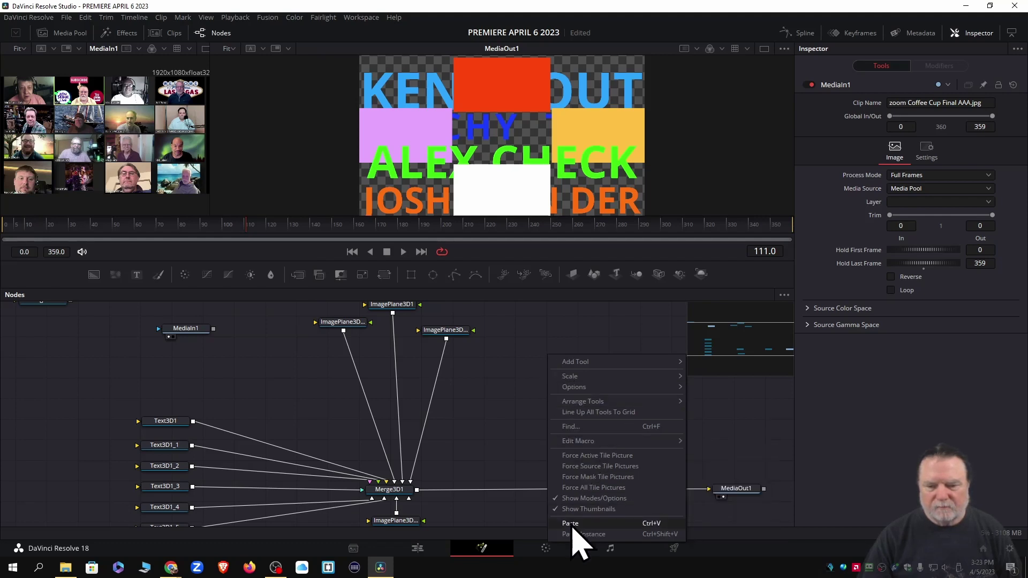
pyautogui.click(572, 523)
pyautogui.click(557, 439)
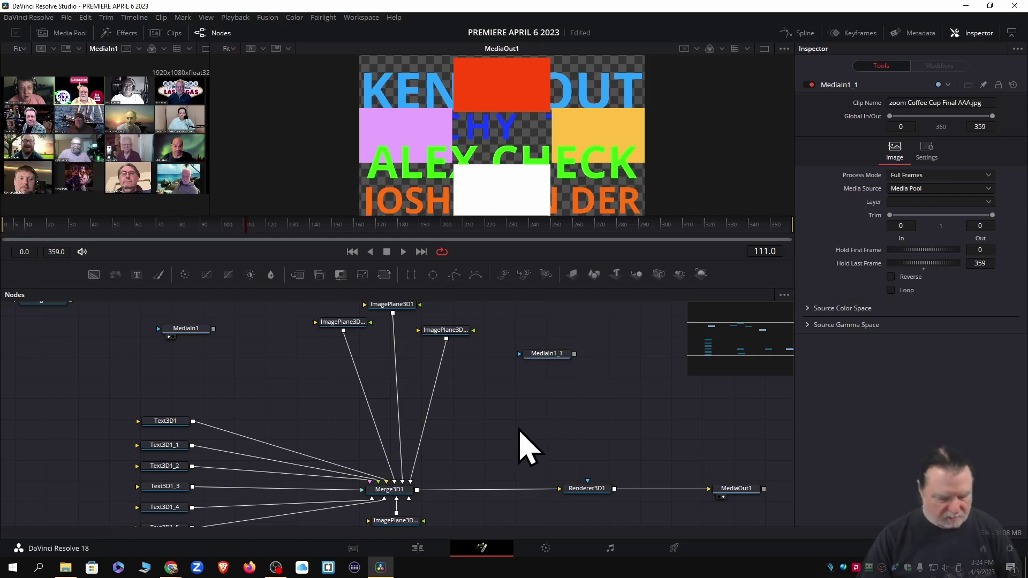
pyautogui.hotkey('ctrl', 'v')
pyautogui.hotkey('ctrl', 'v')
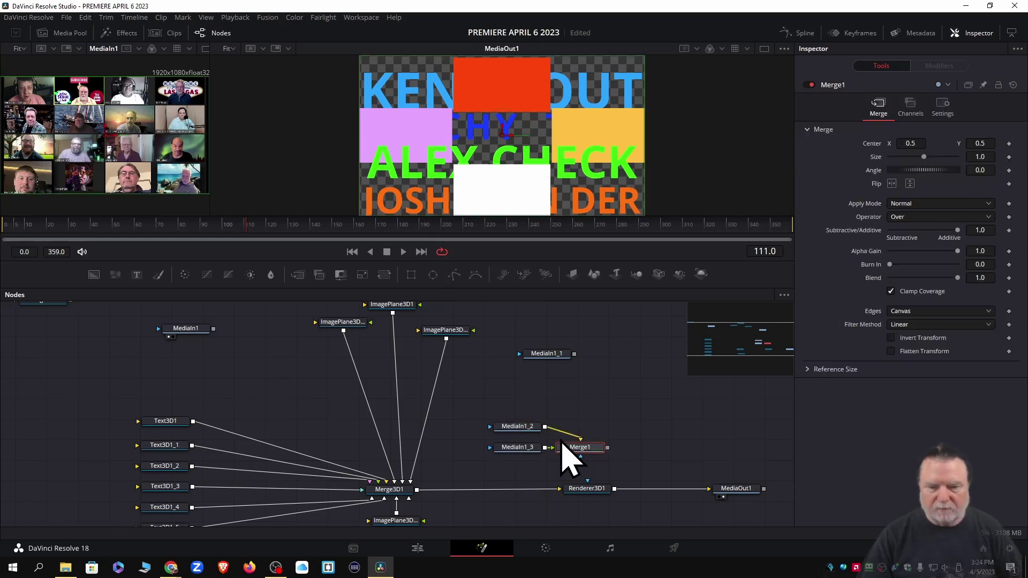
pyautogui.moveTo(523, 430); pyautogui.dragTo(542, 391)
pyautogui.moveTo(578, 438); pyautogui.dragTo(604, 453)
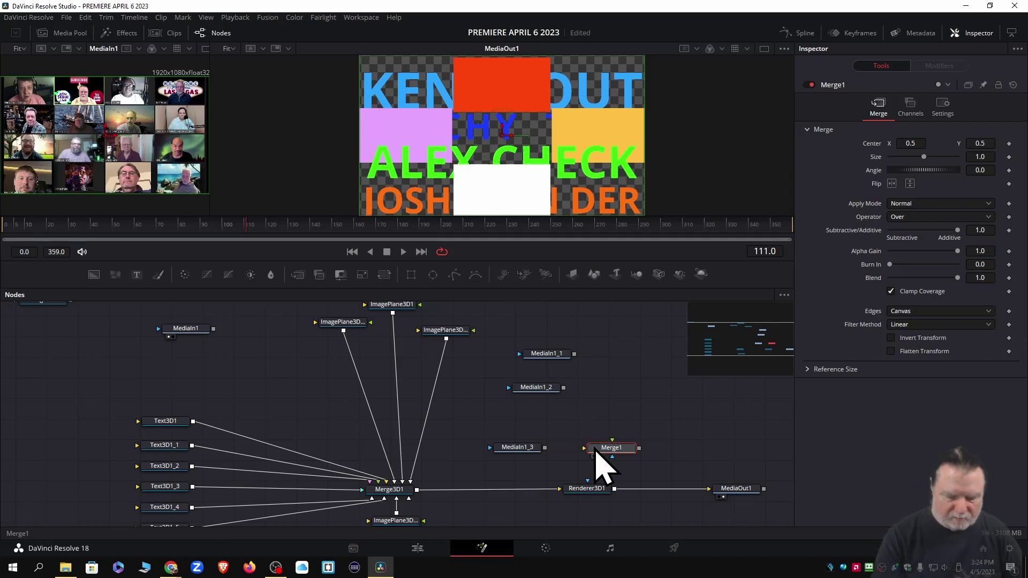
pyautogui.press('Delete')
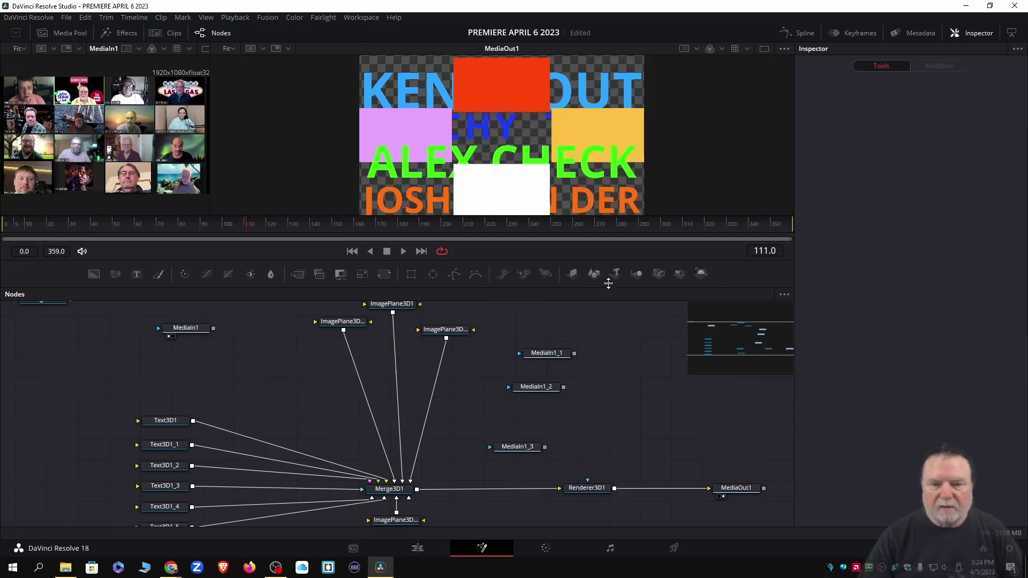
# Place each MediaIn node beside its ImagePlane3D node and save the project
pyautogui.moveTo(614, 289); pyautogui.dragTo(614, 199)
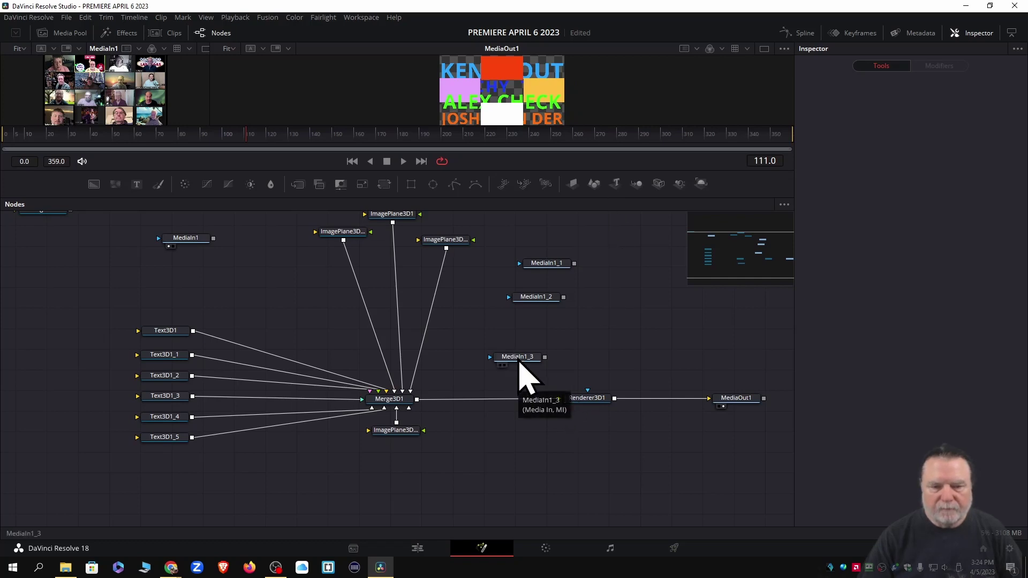
pyautogui.moveTo(519, 360); pyautogui.dragTo(333, 461)
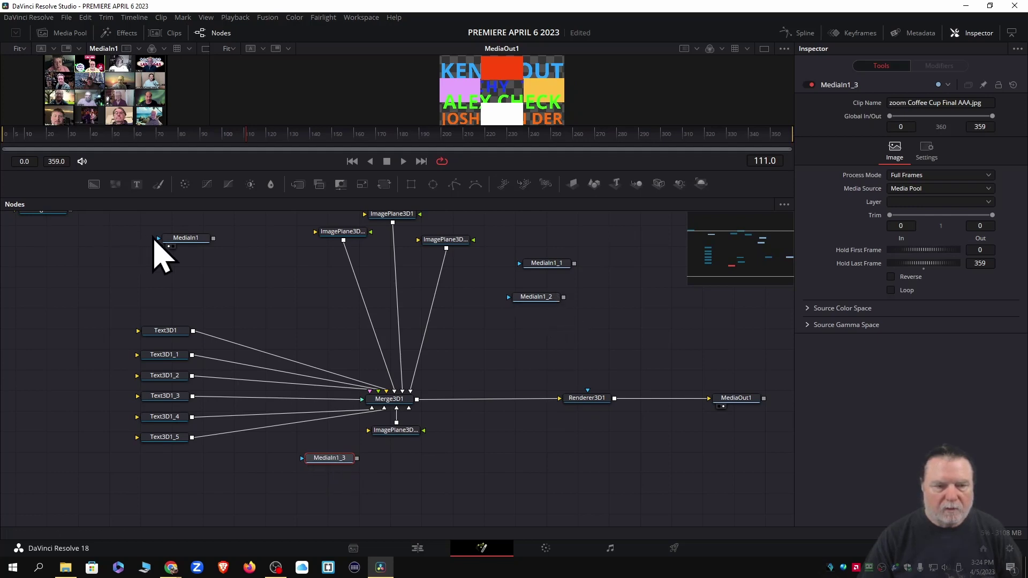
pyautogui.moveTo(178, 241); pyautogui.dragTo(237, 224)
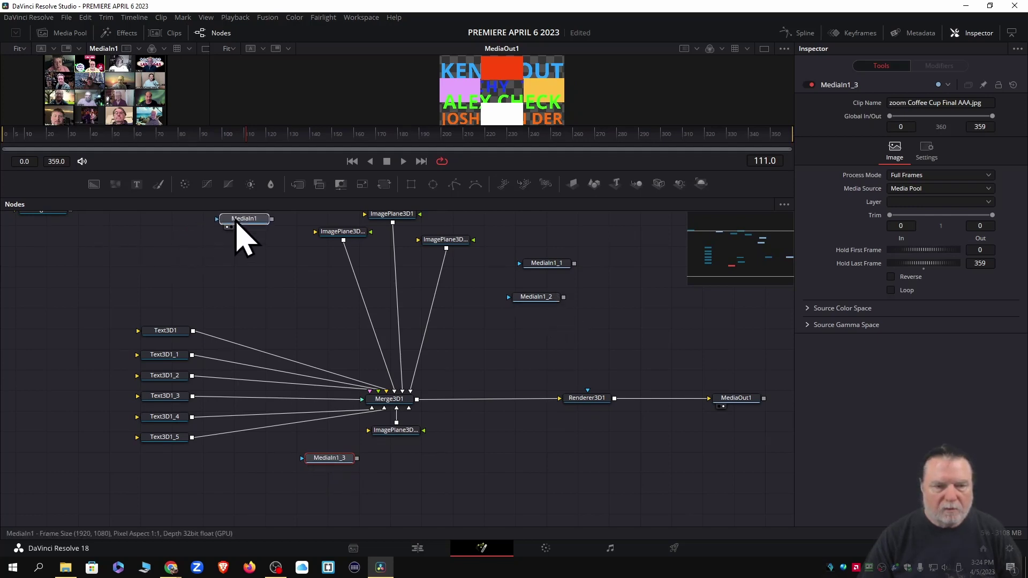
pyautogui.moveTo(546, 298); pyautogui.dragTo(253, 258)
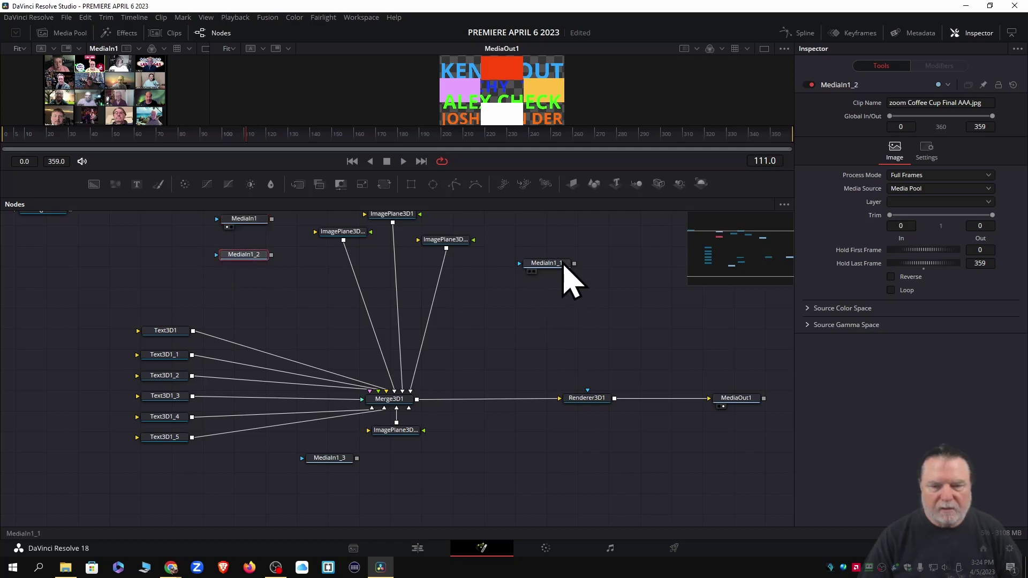
pyautogui.moveTo(562, 266); pyautogui.dragTo(551, 222)
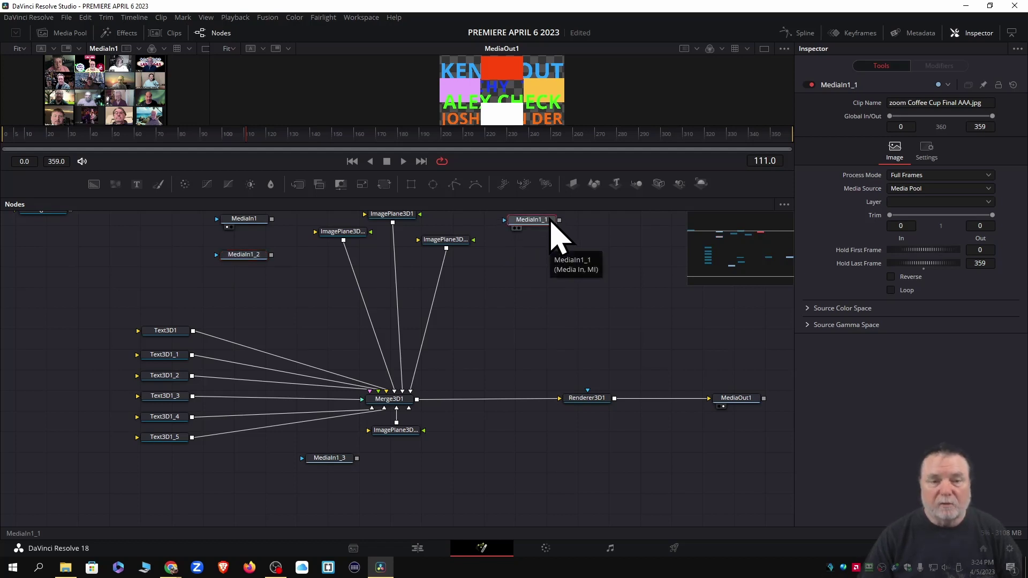
pyautogui.hotkey('ctrl', 's')
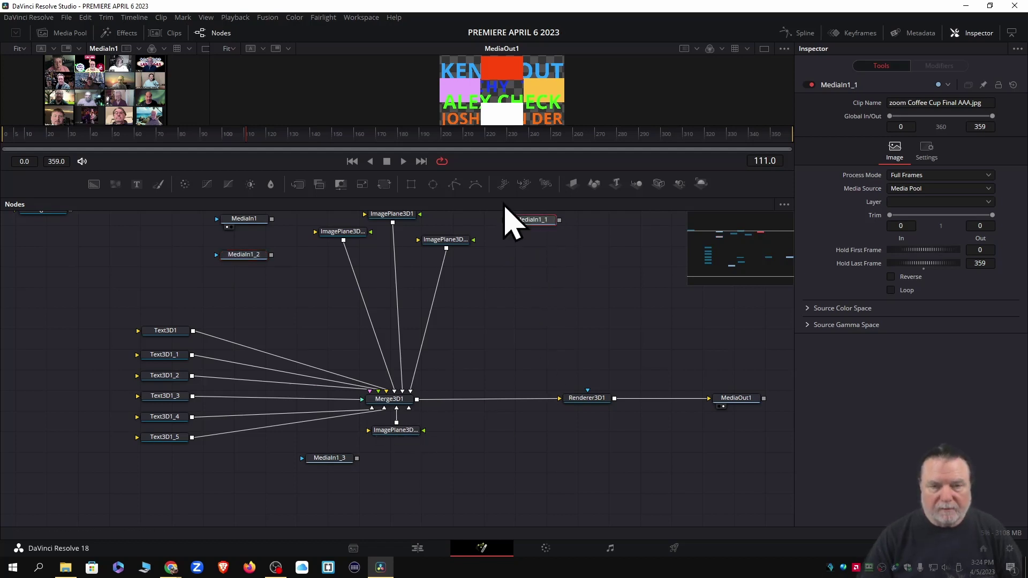
# Set the diffuse colour of ImagePlane3D1_2 and ImagePlane3D1_3 to white
pyautogui.click(397, 432)
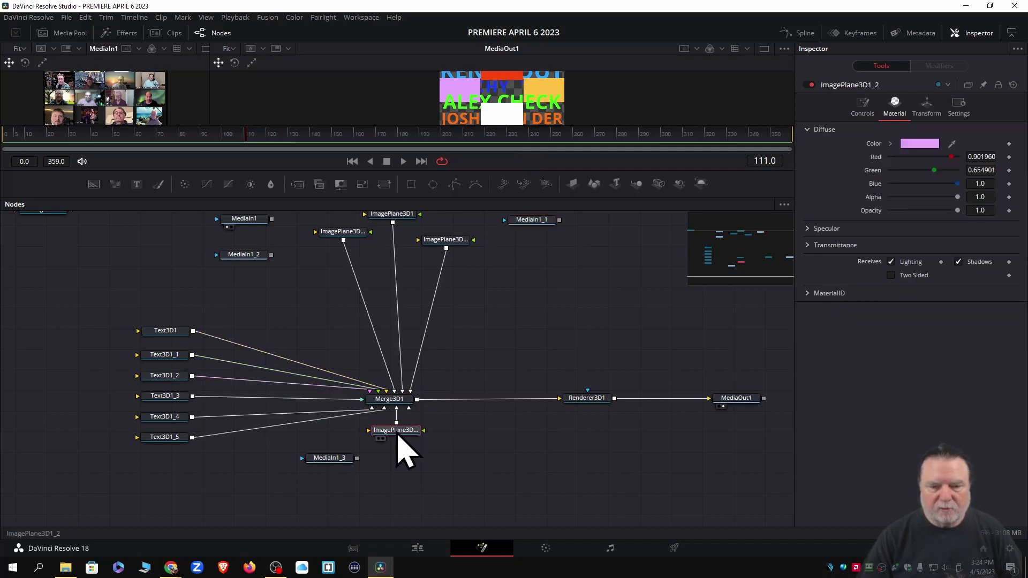
pyautogui.click(918, 146)
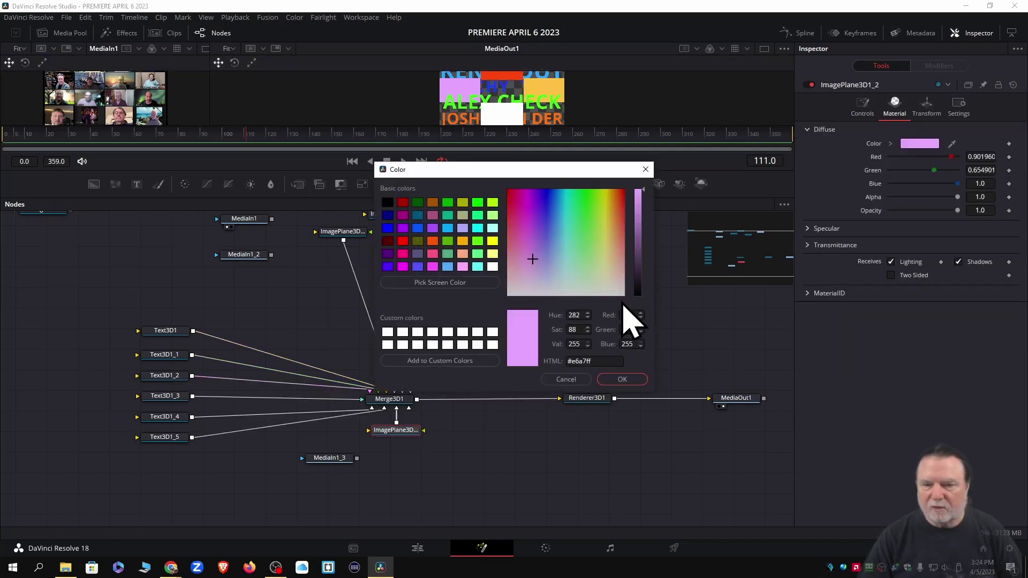
pyautogui.click(492, 266)
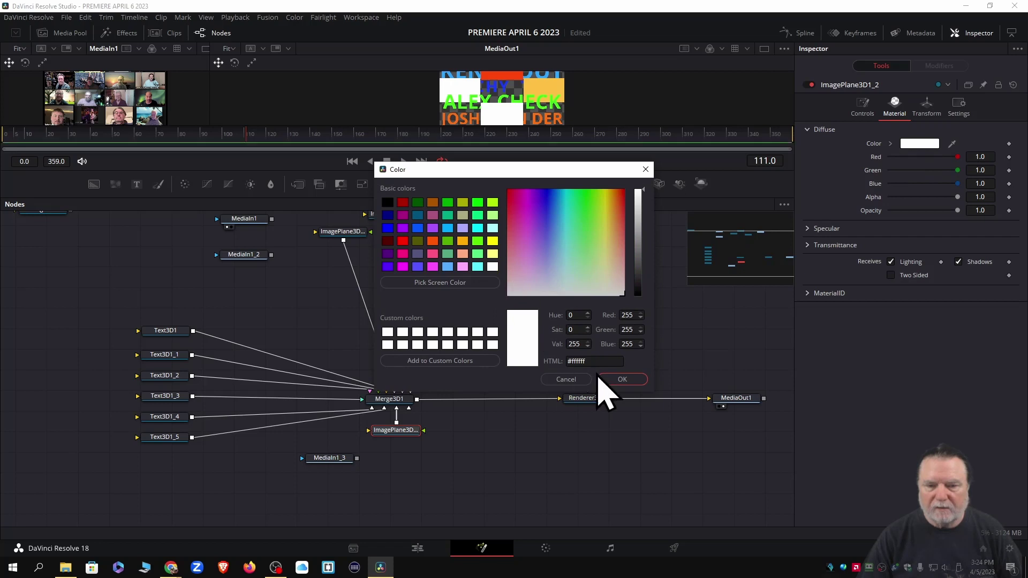
pyautogui.click(616, 378)
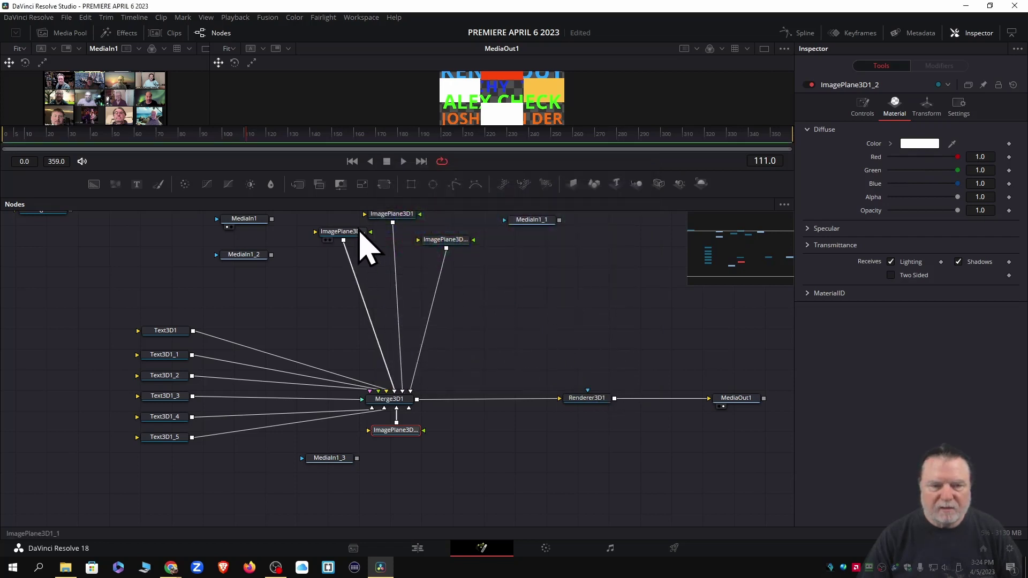
pyautogui.click(342, 234)
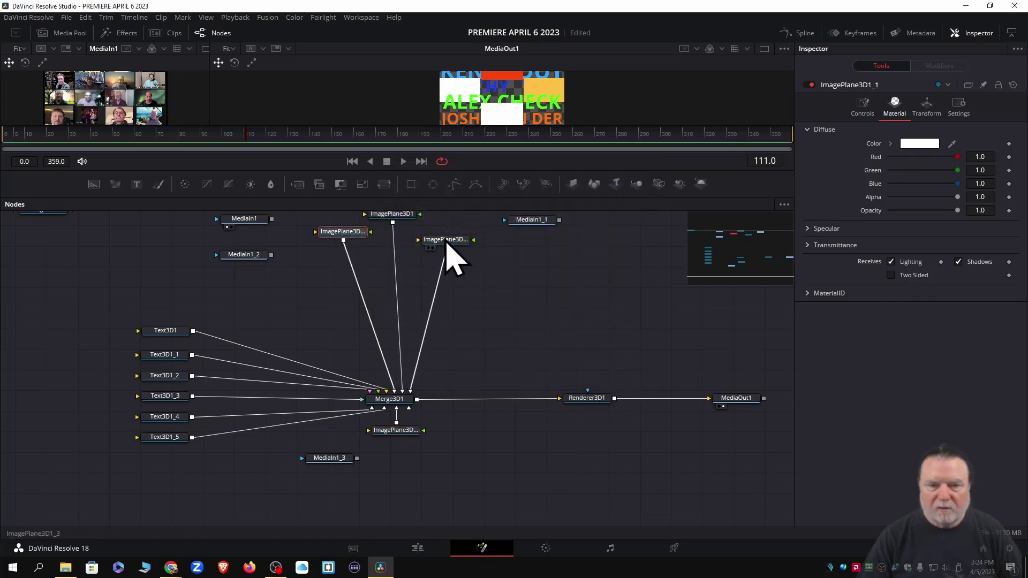
pyautogui.click(446, 241)
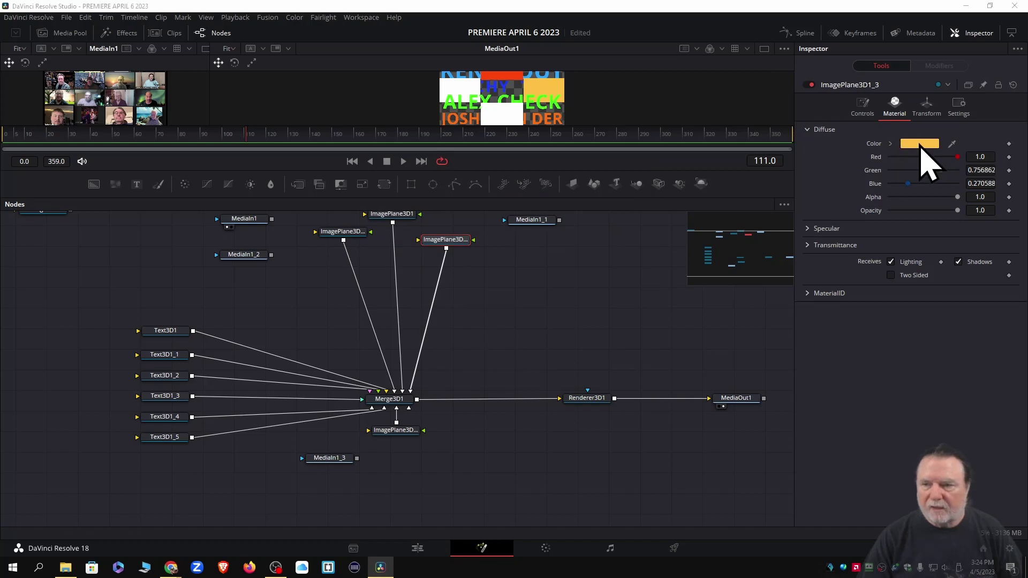
pyautogui.click(921, 144)
pyautogui.click(494, 267)
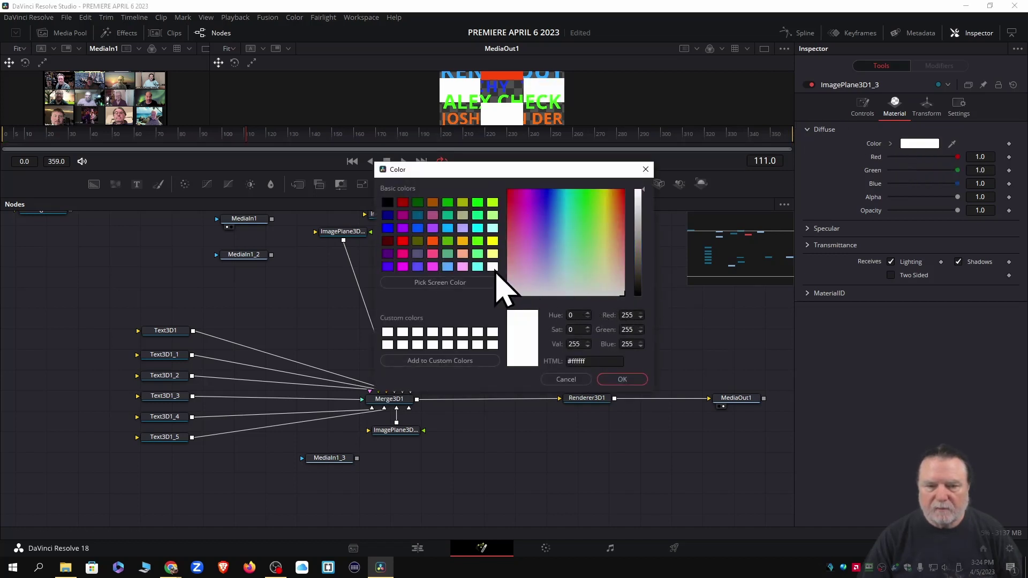
pyautogui.click(621, 380)
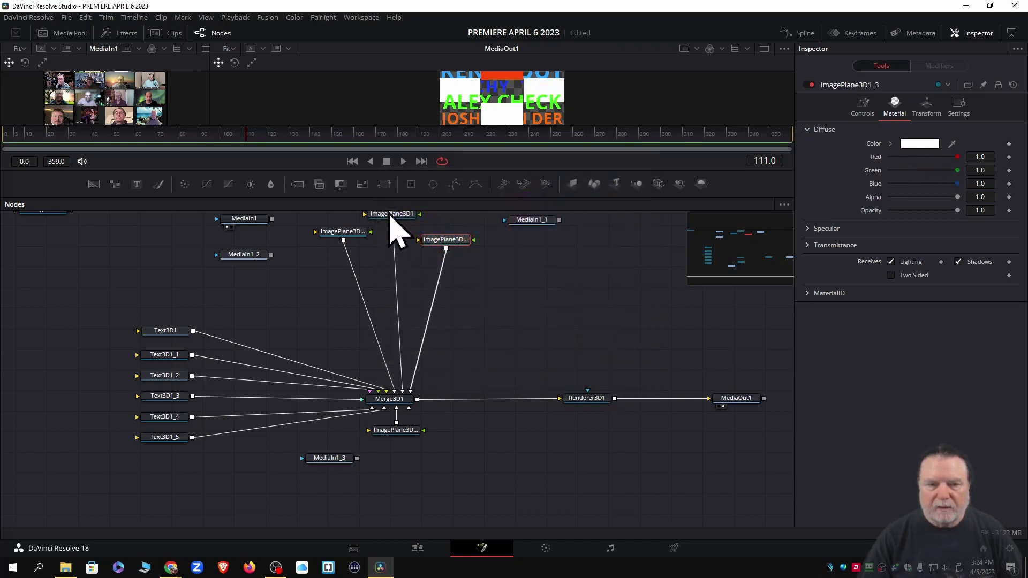
# Set ImagePlane3D1's Material diffuse colour to white
pyautogui.click(391, 214)
pyautogui.scroll(1, 391, 216)
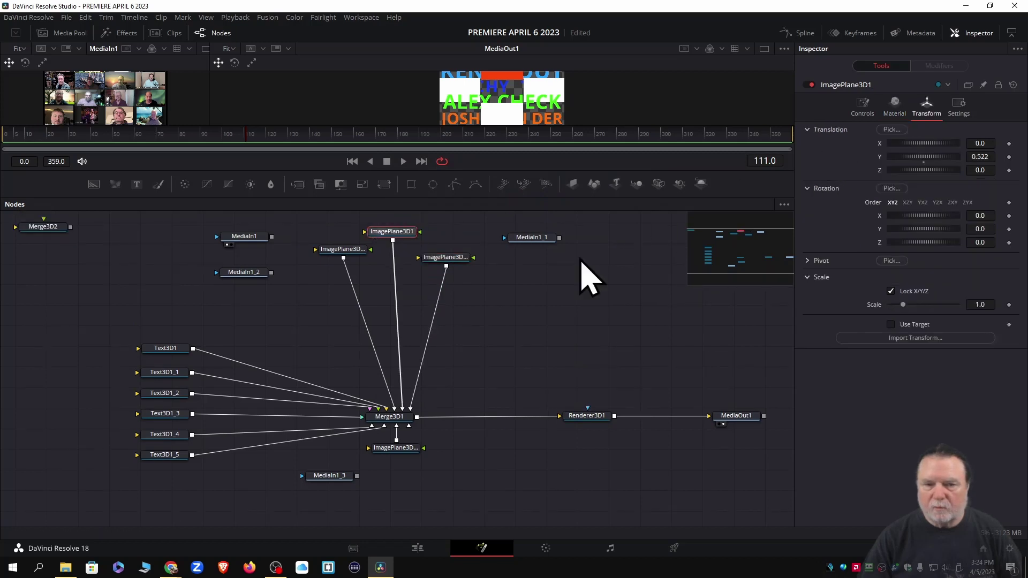
pyautogui.click(893, 107)
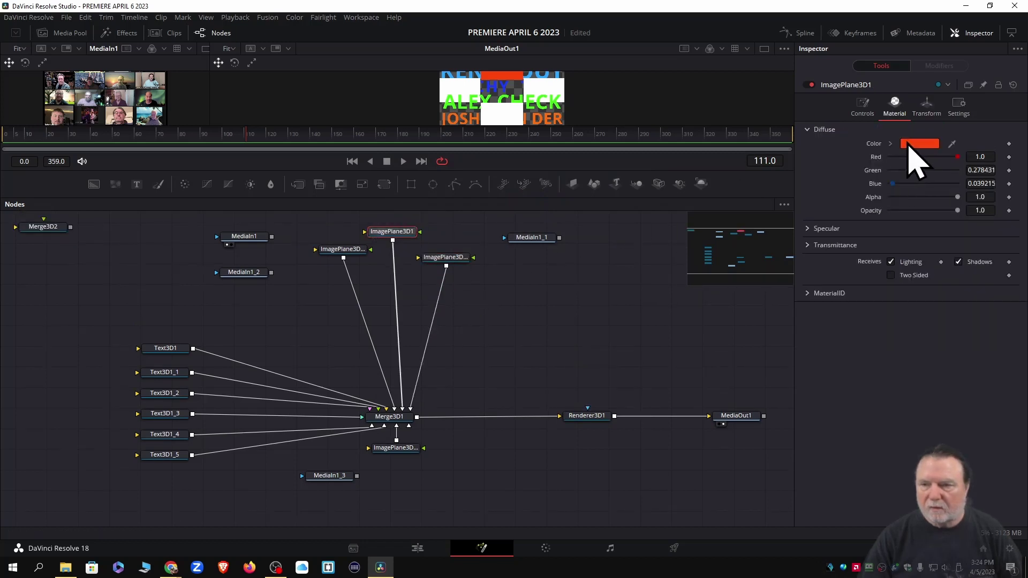
pyautogui.click(910, 143)
pyautogui.click(492, 266)
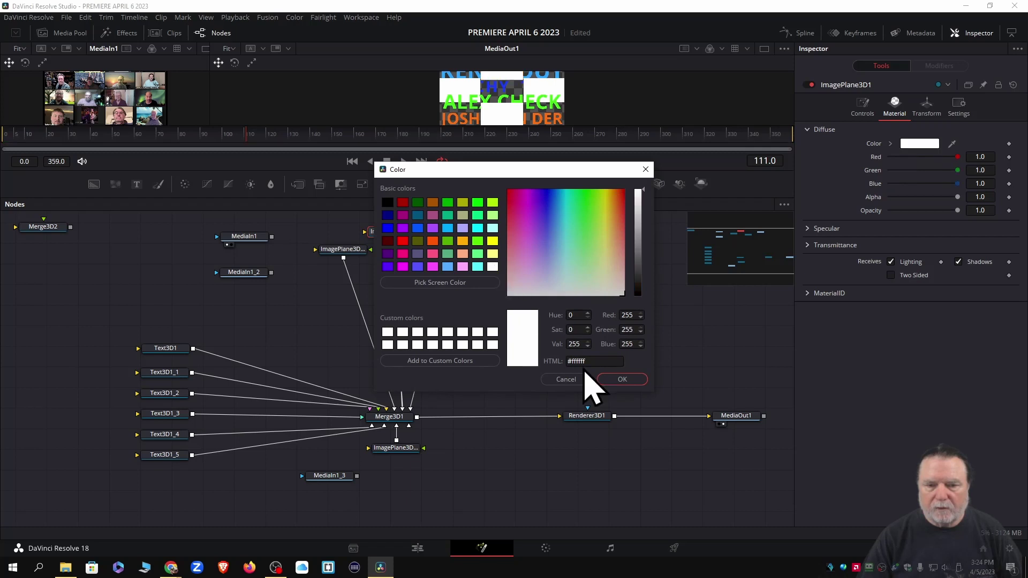
pyautogui.click(622, 380)
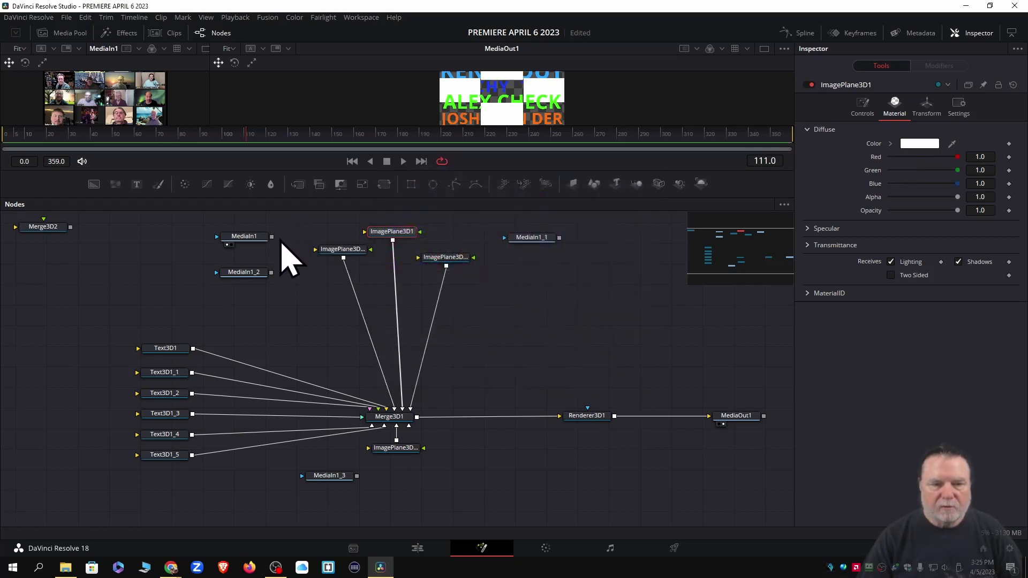
# Wire MediaIn1, MediaIn1_1, MediaIn1_2 and MediaIn1_3 into the four ImagePlane3D nodes, then view the result on the Edit page
pyautogui.moveTo(271, 236); pyautogui.dragTo(368, 239)
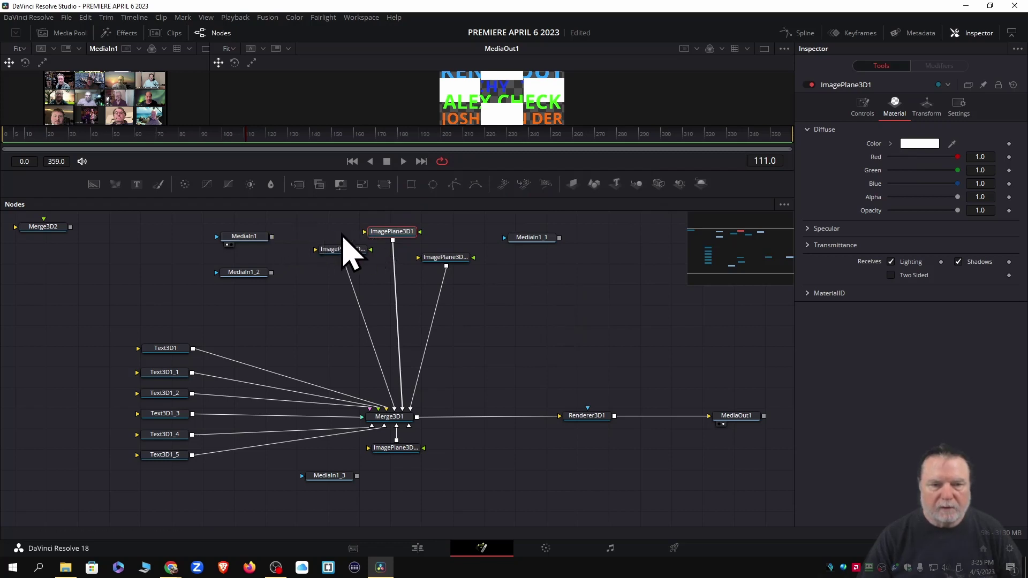
pyautogui.moveTo(271, 236); pyautogui.dragTo(396, 241)
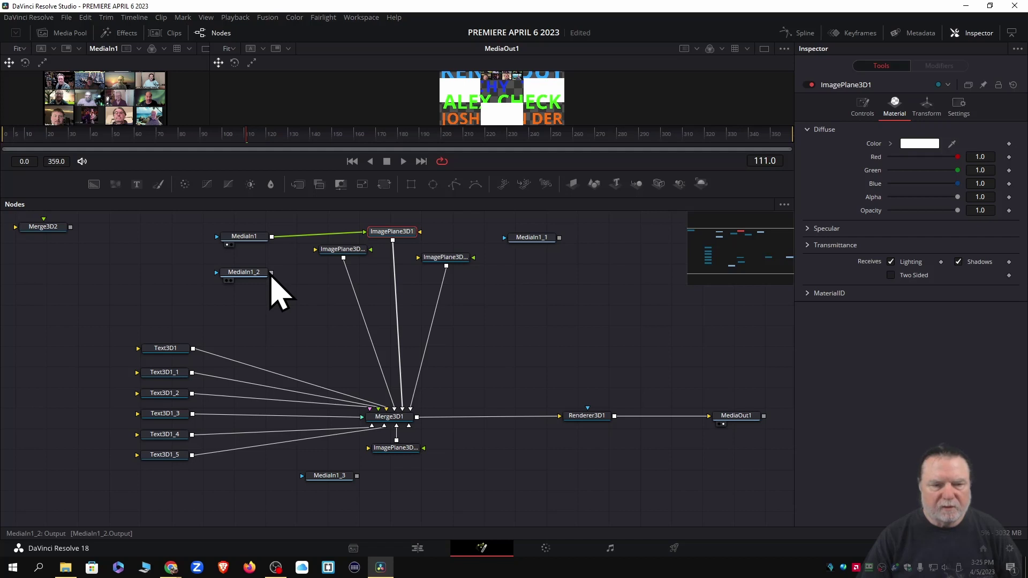
pyautogui.moveTo(271, 275); pyautogui.dragTo(345, 255)
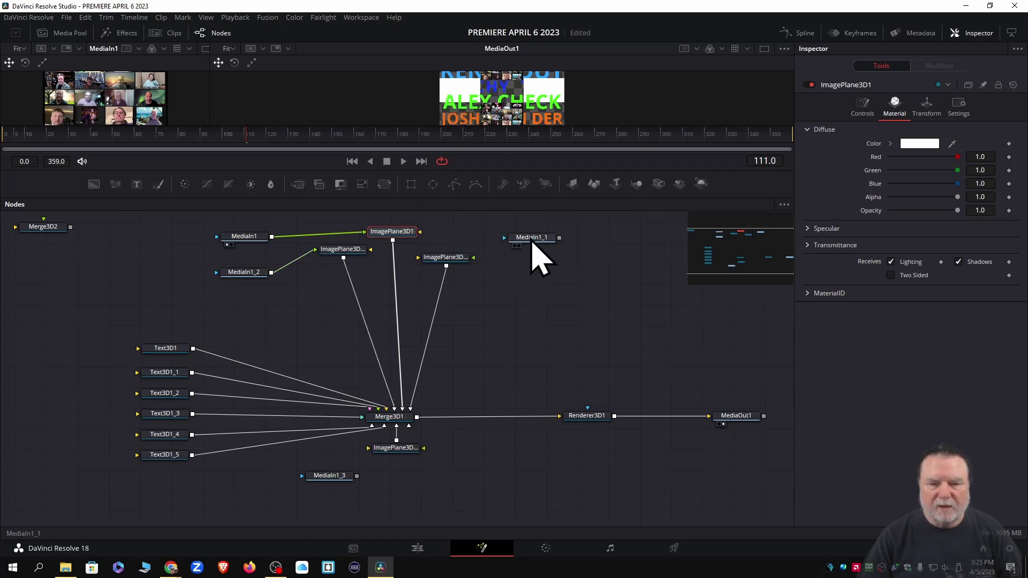
pyautogui.moveTo(560, 238); pyautogui.dragTo(449, 271)
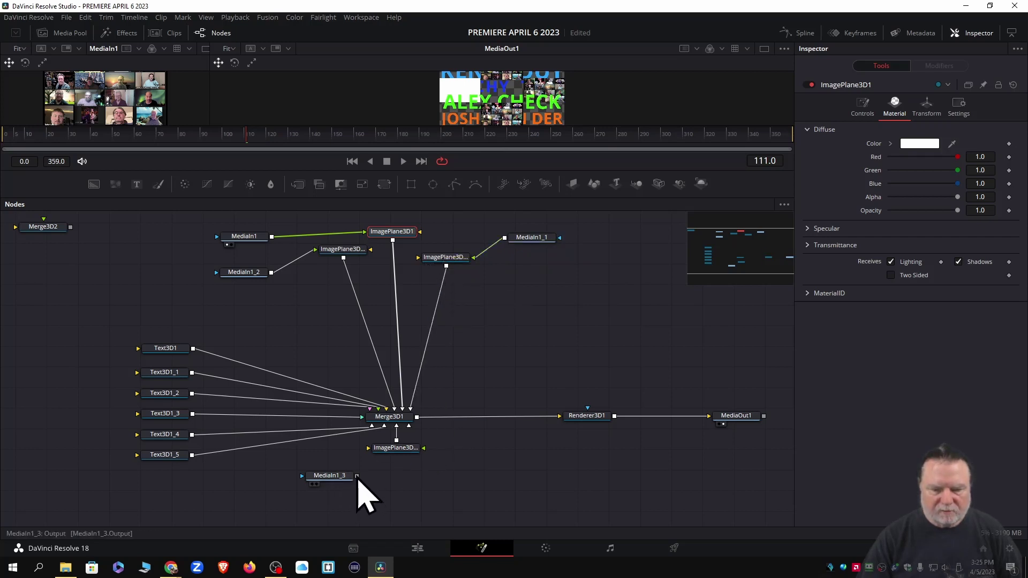
pyautogui.moveTo(357, 477); pyautogui.dragTo(423, 456)
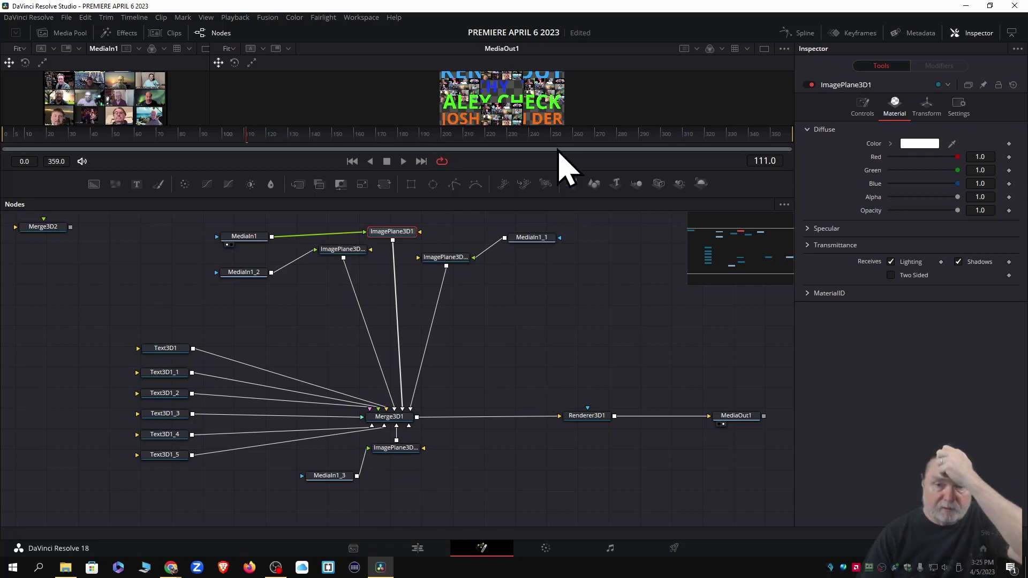
pyautogui.moveTo(561, 127); pyautogui.dragTo(561, 335)
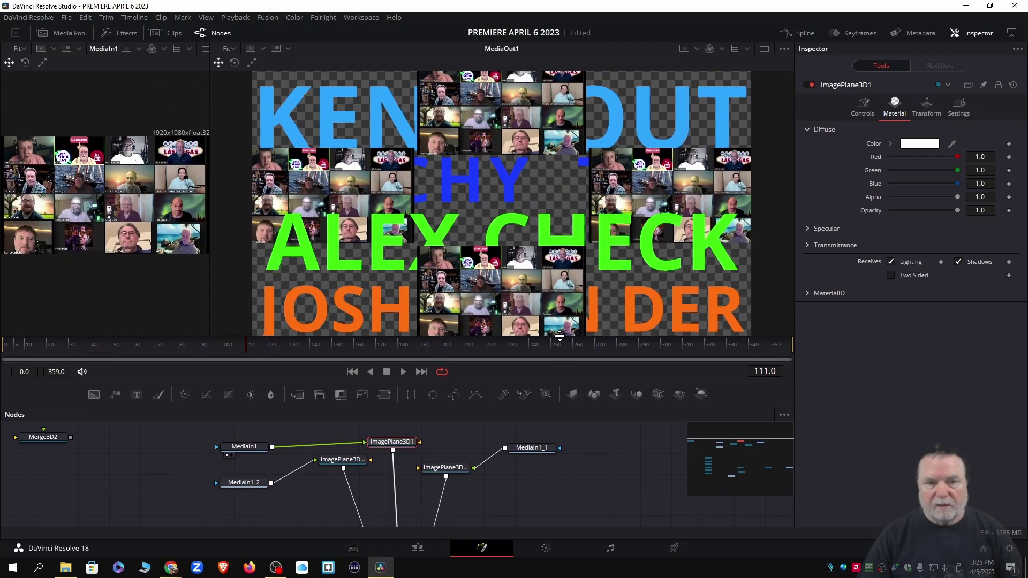
pyautogui.click(417, 549)
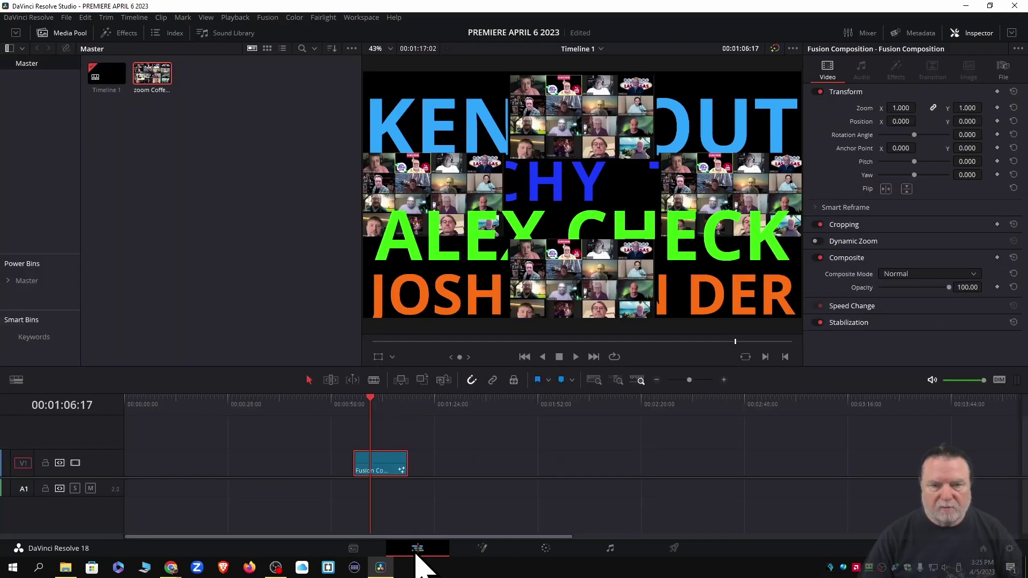
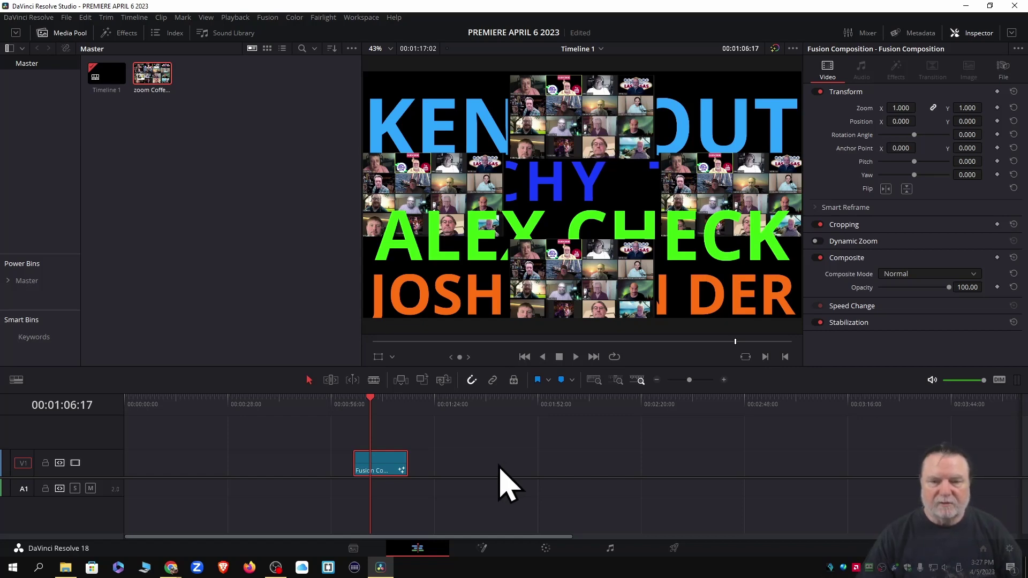
# Move the Fusion Composition clip to the timeline start, preview it, and open it on the Fusion page
pyautogui.moveTo(389, 479); pyautogui.dragTo(152, 488)
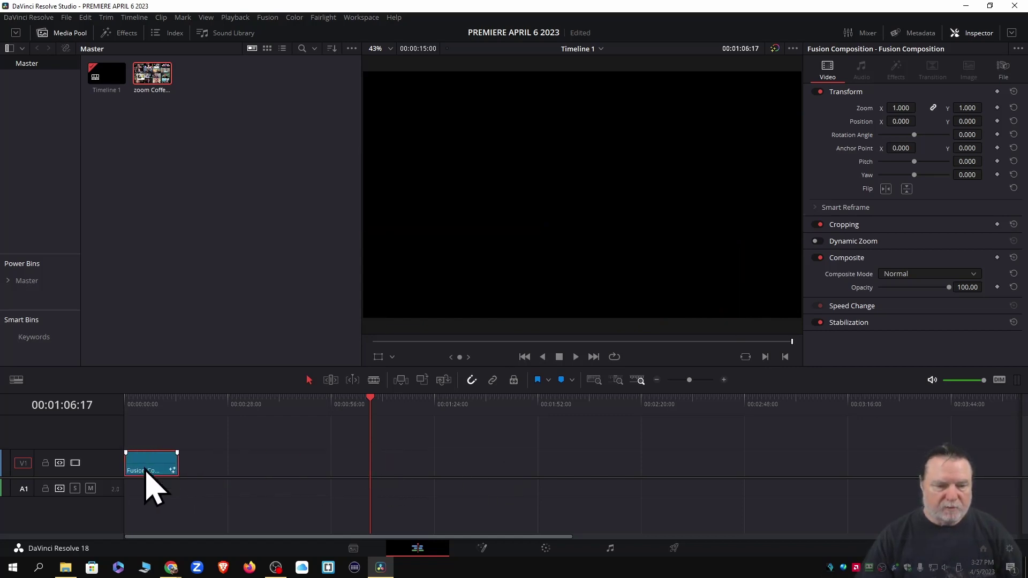
pyautogui.press('Home')
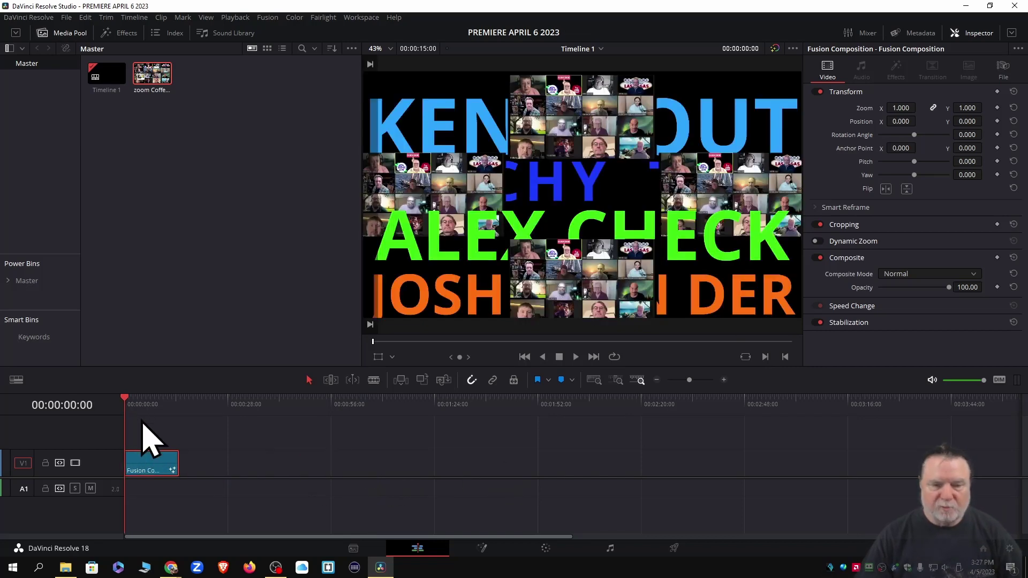
pyautogui.press('space')
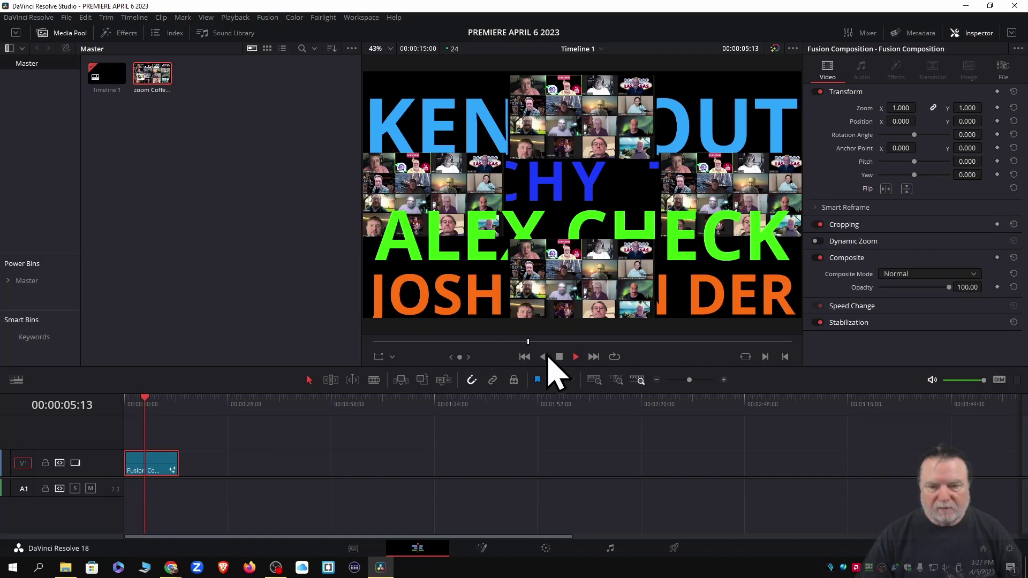
pyautogui.click(559, 357)
pyautogui.click(524, 357)
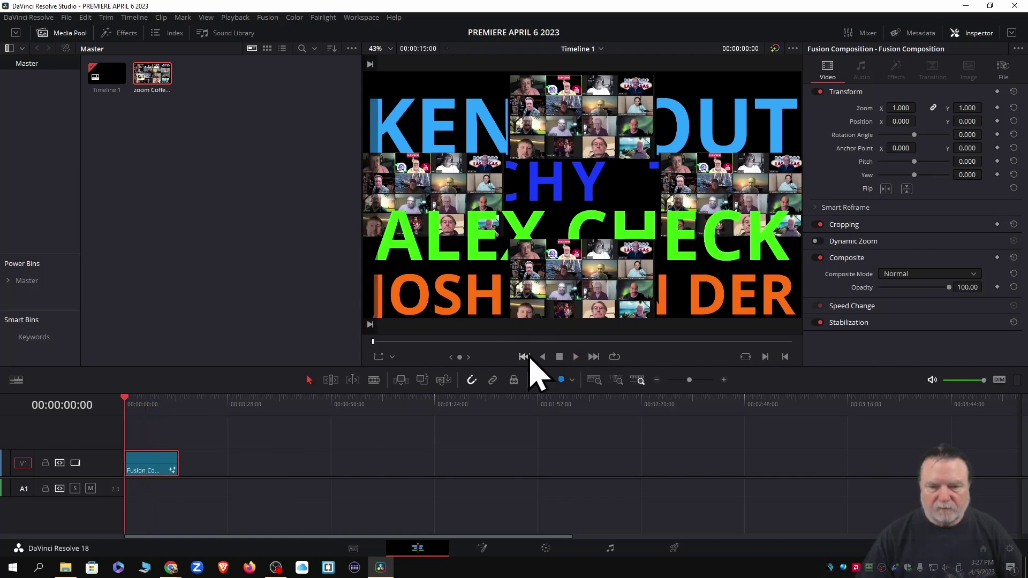
pyautogui.click(482, 552)
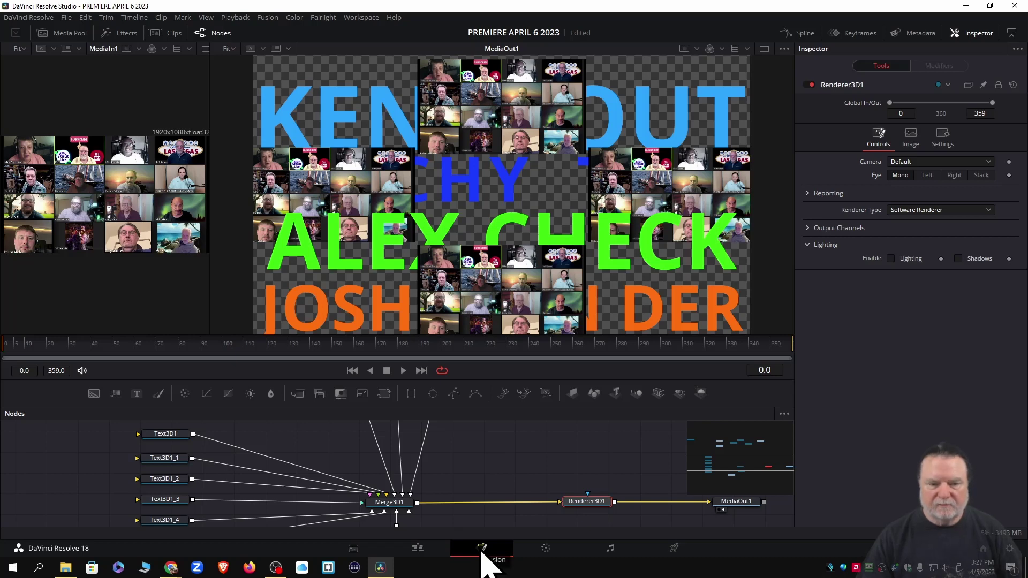
# Enlarge the node graph area and reconnect MediaIn1_3 to its ImagePlane3D node
pyautogui.moveTo(551, 335); pyautogui.dragTo(548, 231)
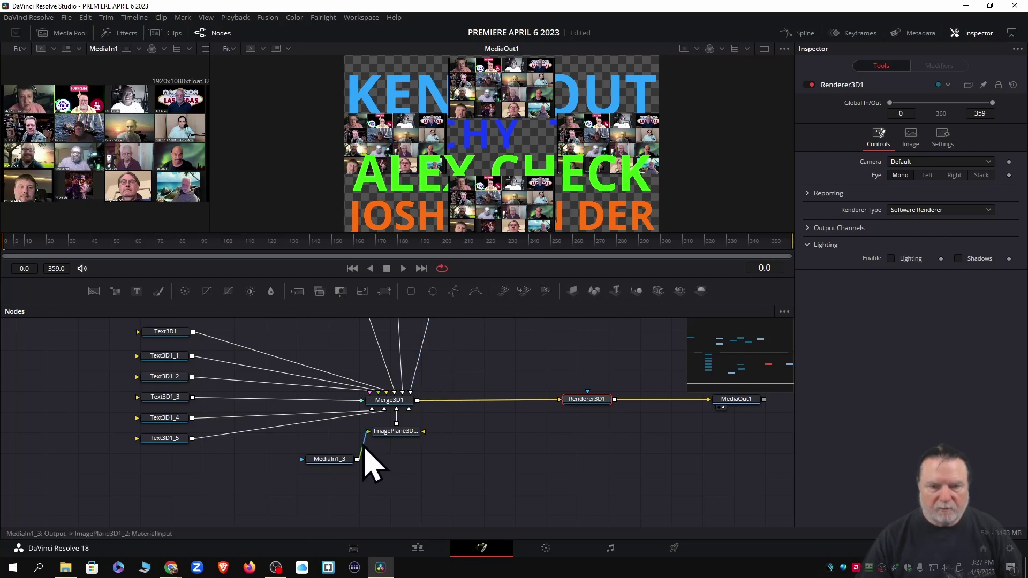
pyautogui.click(364, 450)
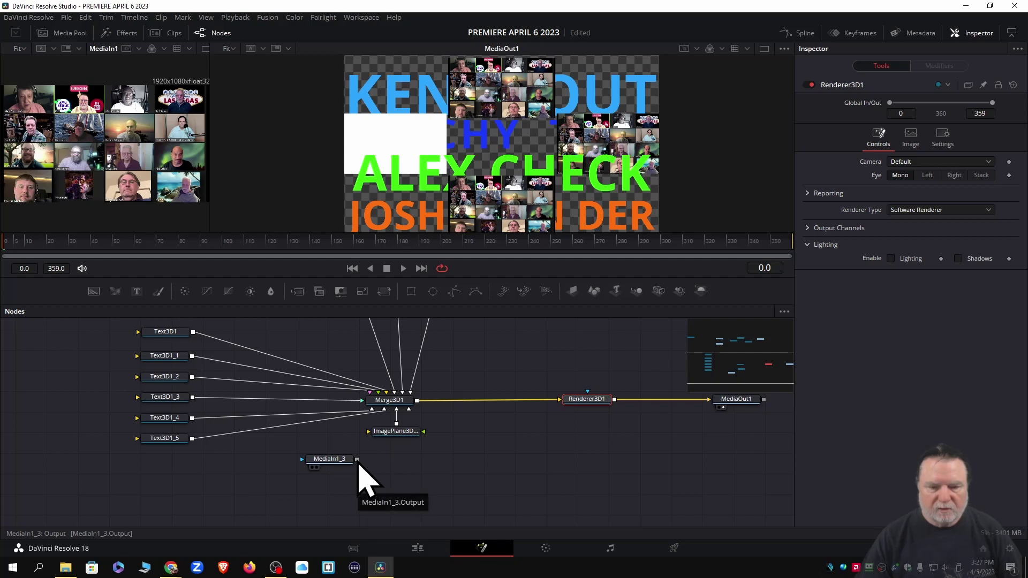
pyautogui.moveTo(357, 459); pyautogui.dragTo(424, 438)
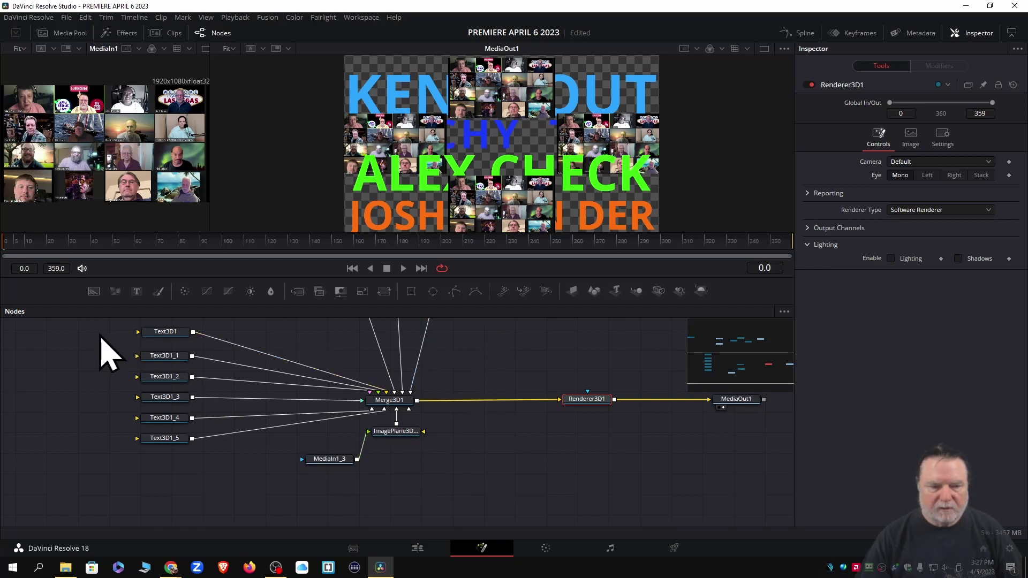
# Move the text, merge, image plane and renderer nodes lower, and shift MediaOut1 down and right
pyautogui.moveTo(96, 325); pyautogui.dragTo(107, 330)
pyautogui.moveTo(228, 333); pyautogui.dragTo(621, 482)
pyautogui.moveTo(594, 408); pyautogui.dragTo(586, 458)
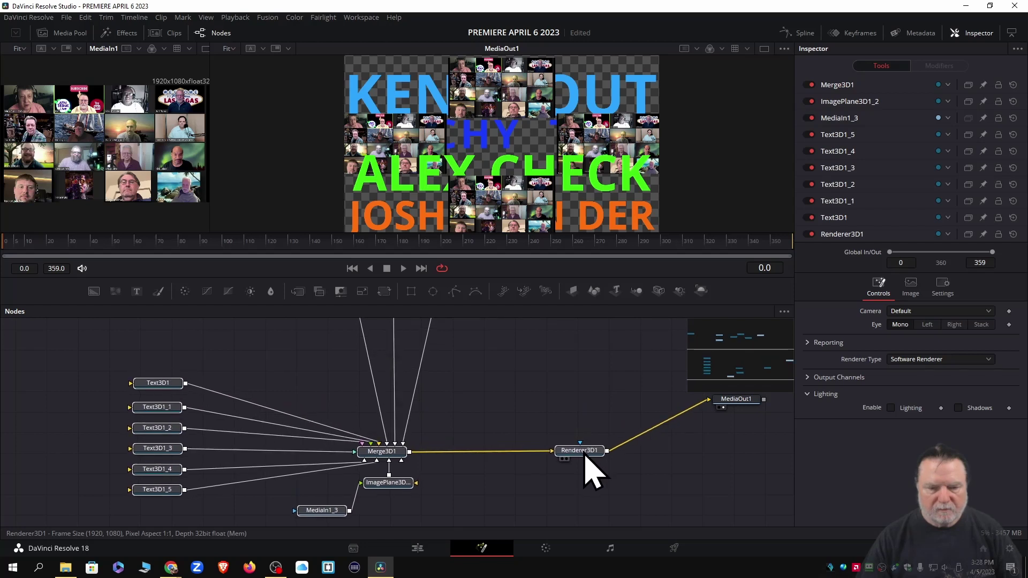
pyautogui.moveTo(740, 405); pyautogui.dragTo(751, 456)
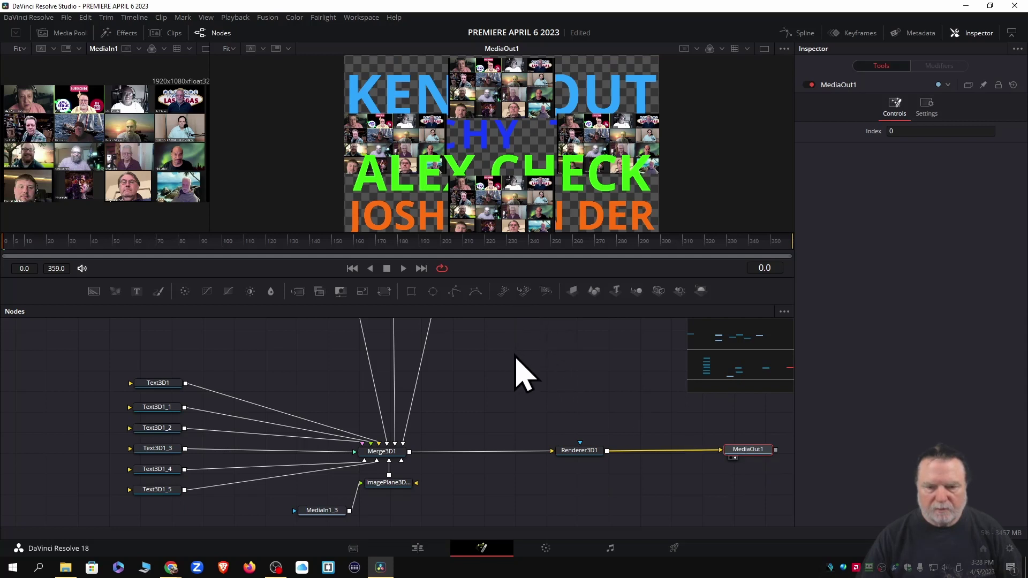
# Move the MediaIn and ImagePlane nodes down, placing MediaIn1_1 and MediaIn1_2 beside their image planes
pyautogui.scroll(5, 515, 358)
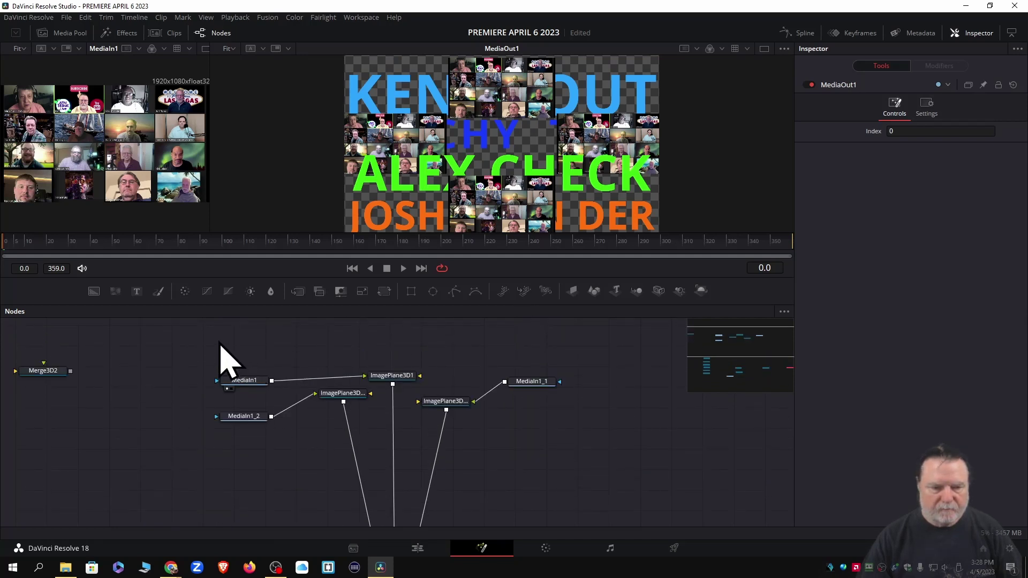
pyautogui.moveTo(198, 336); pyautogui.dragTo(570, 436)
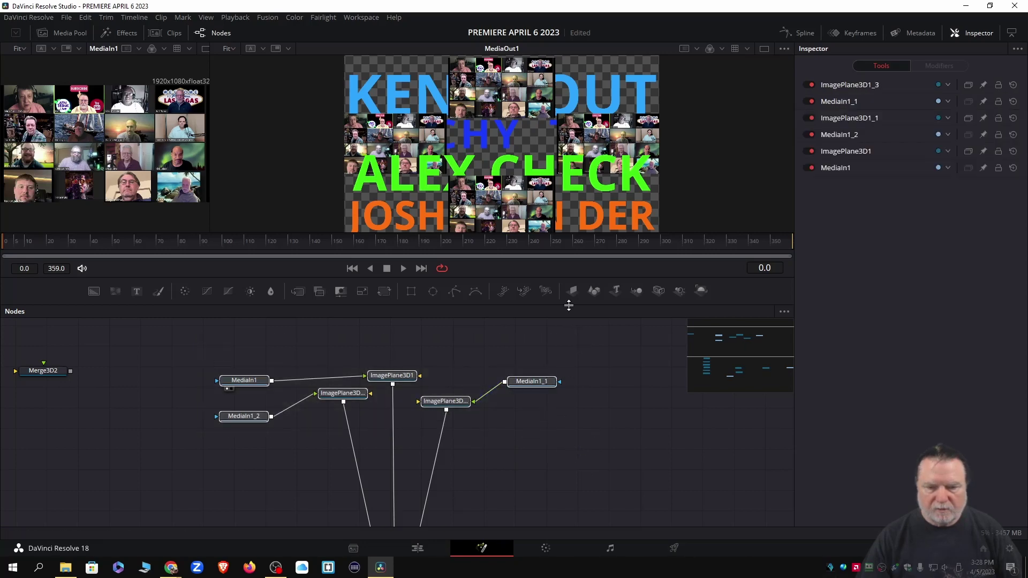
pyautogui.moveTo(568, 305); pyautogui.dragTo(578, 175)
pyautogui.moveTo(237, 253); pyautogui.dragTo(306, 355)
pyautogui.click(193, 312)
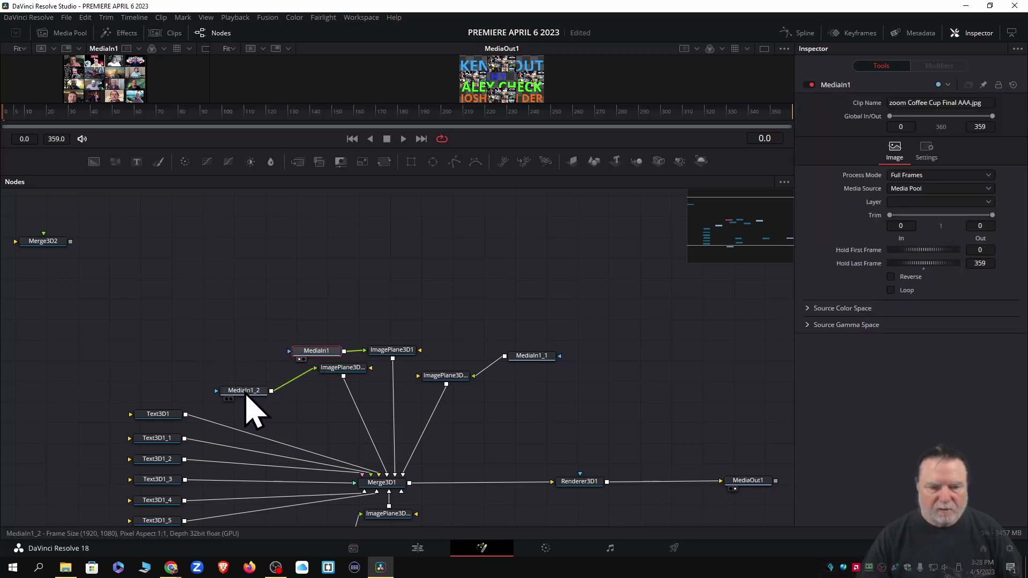
pyautogui.moveTo(245, 392); pyautogui.dragTo(269, 372)
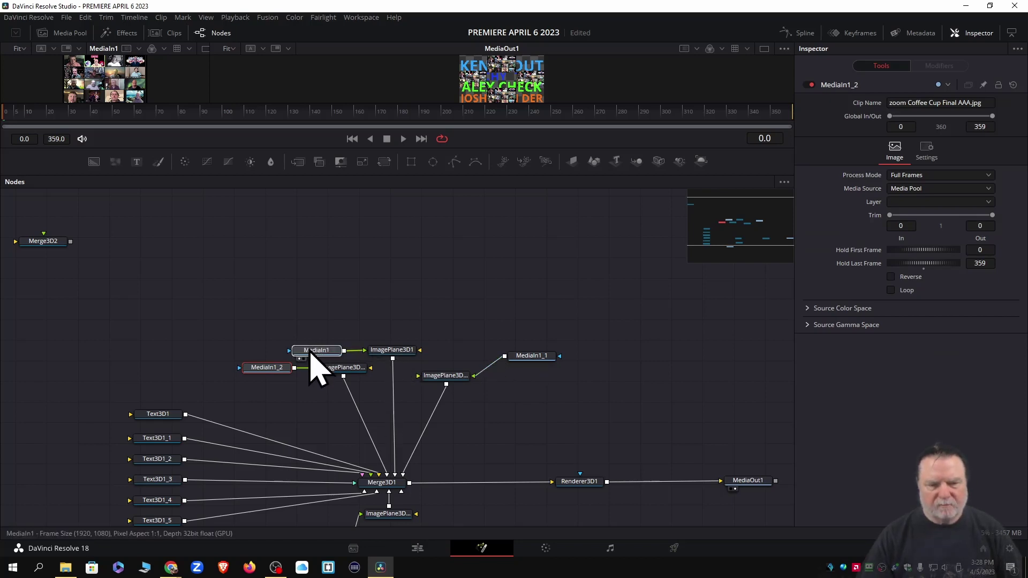
pyautogui.click(312, 352)
pyautogui.moveTo(530, 355); pyautogui.dragTo(526, 375)
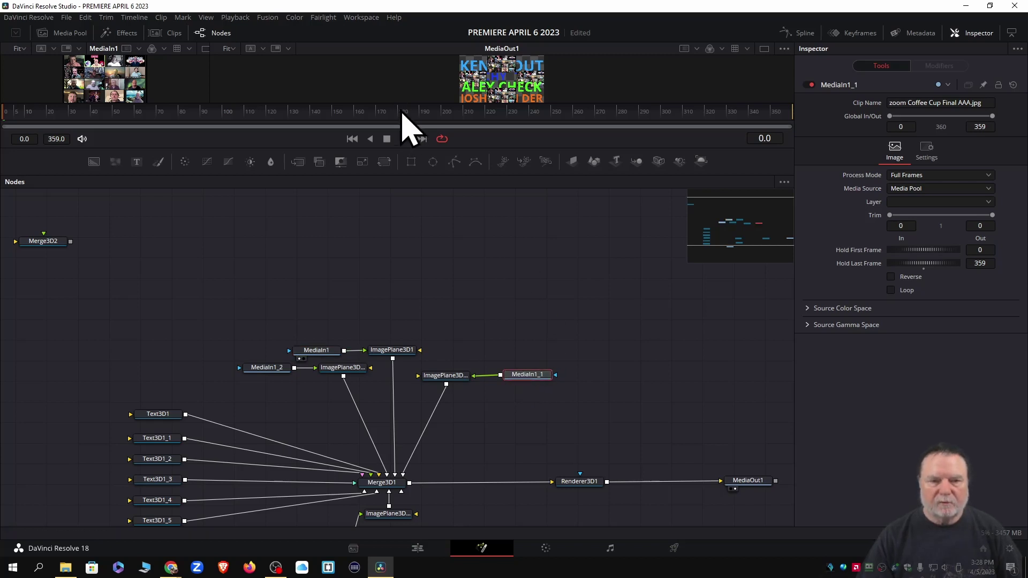
# Restore the viewers to full size and relink MediaIn1 to ImagePlane3D1
pyautogui.moveTo(400, 102); pyautogui.dragTo(398, 226)
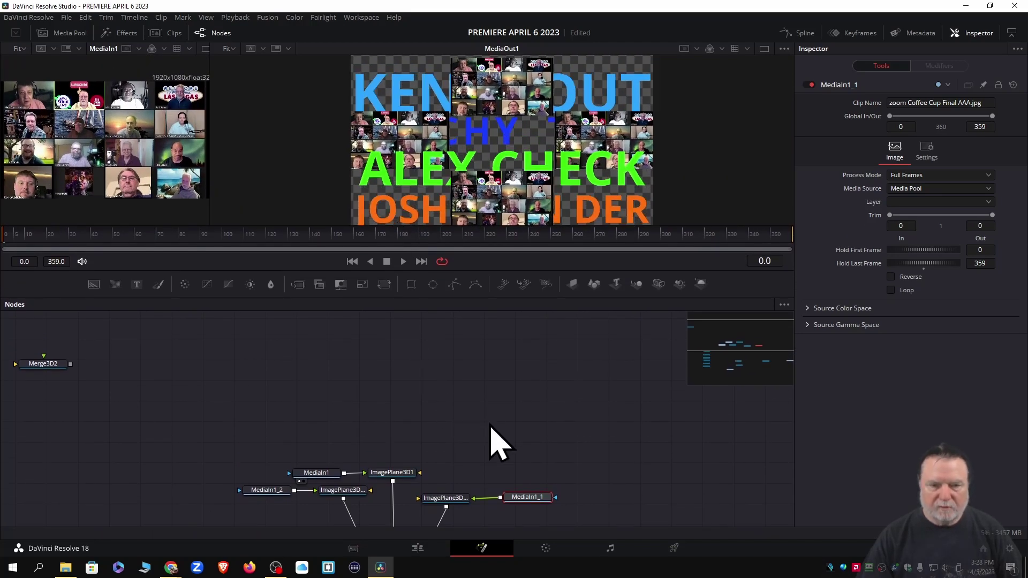
pyautogui.click(358, 474)
pyautogui.press('Delete')
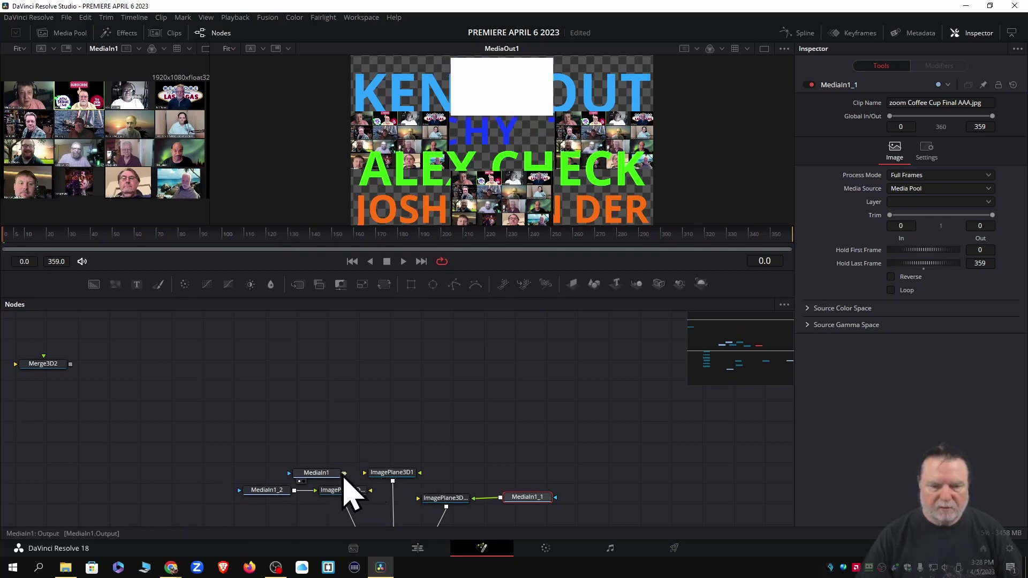
pyautogui.moveTo(344, 475); pyautogui.dragTo(412, 476)
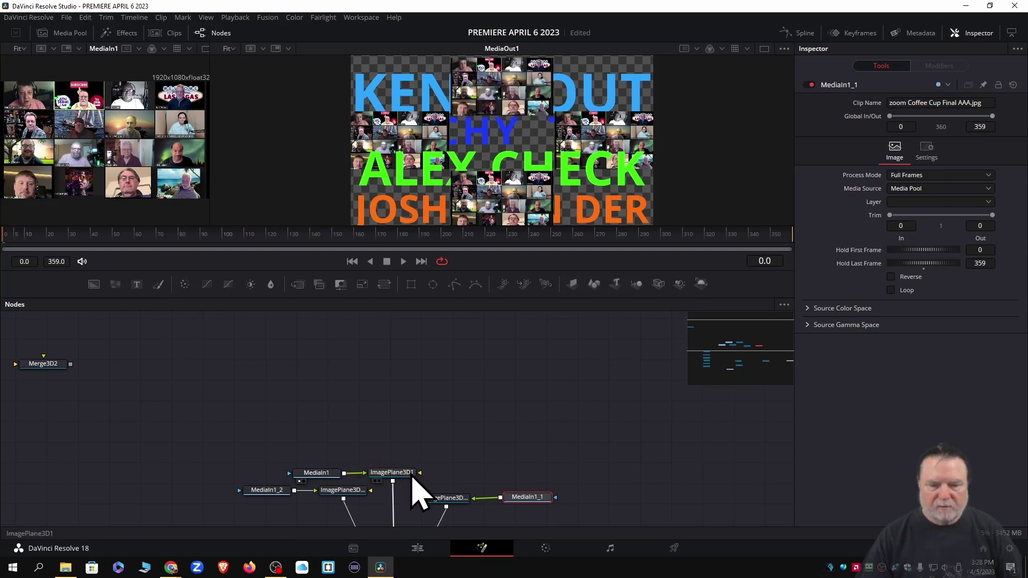
# Set ImagePlane3D1's Transform to Translation X 0 and Translation Y 0.493
pyautogui.click(406, 473)
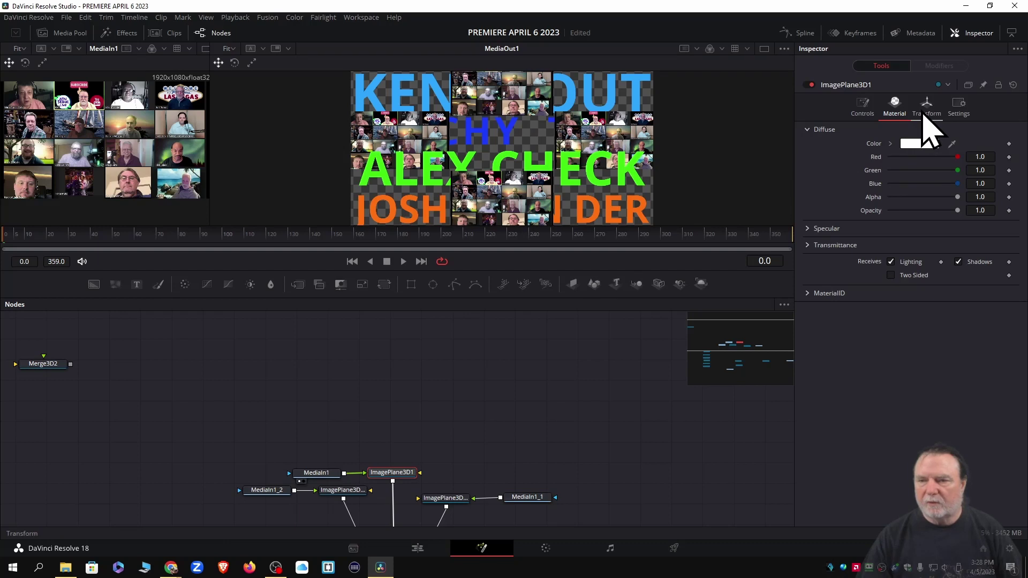
pyautogui.click(928, 129)
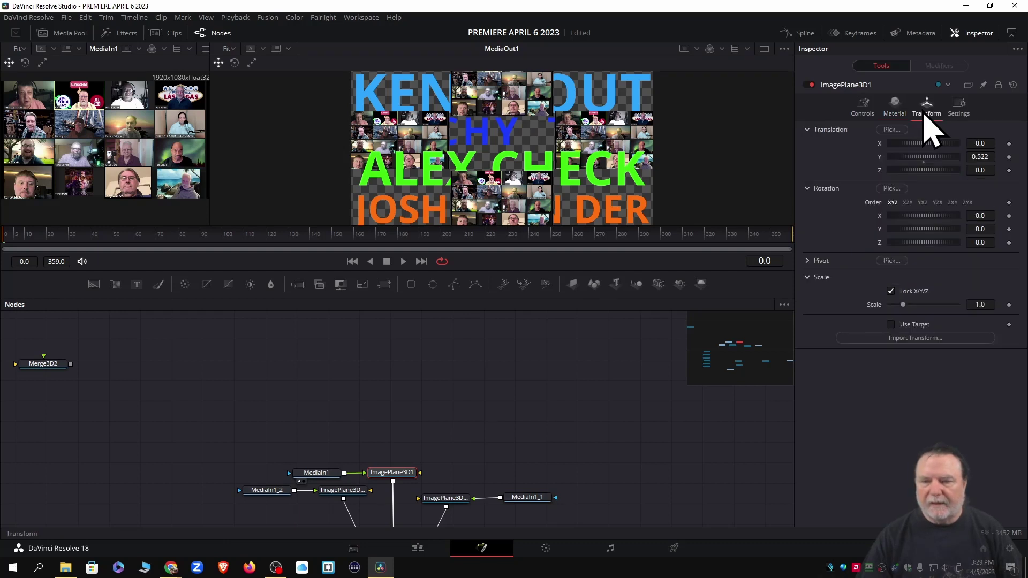
pyautogui.moveTo(932, 143)
pyautogui.mouseDown()
pyautogui.moveTo(901, 153)
pyautogui.moveTo(955, 144)
pyautogui.moveTo(914, 155)
pyautogui.moveTo(925, 155)
pyautogui.mouseUp()
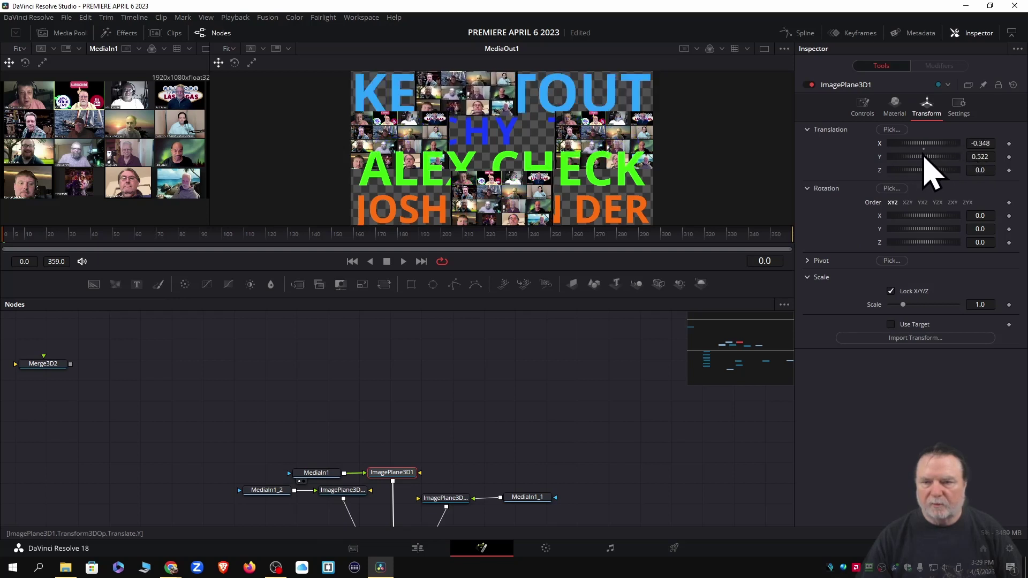
pyautogui.doubleClick(881, 145)
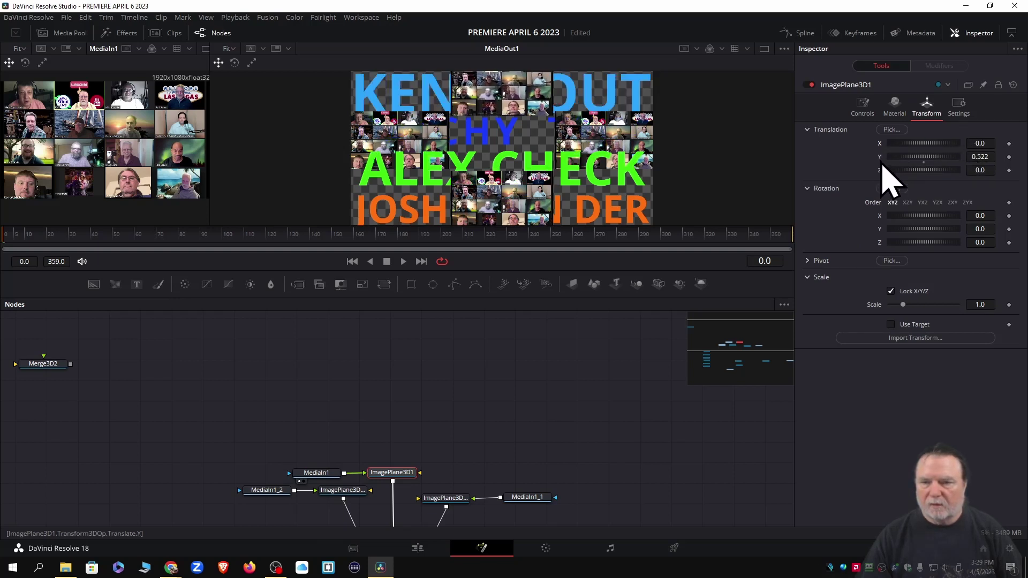
pyautogui.moveTo(920, 159); pyautogui.dragTo(905, 160)
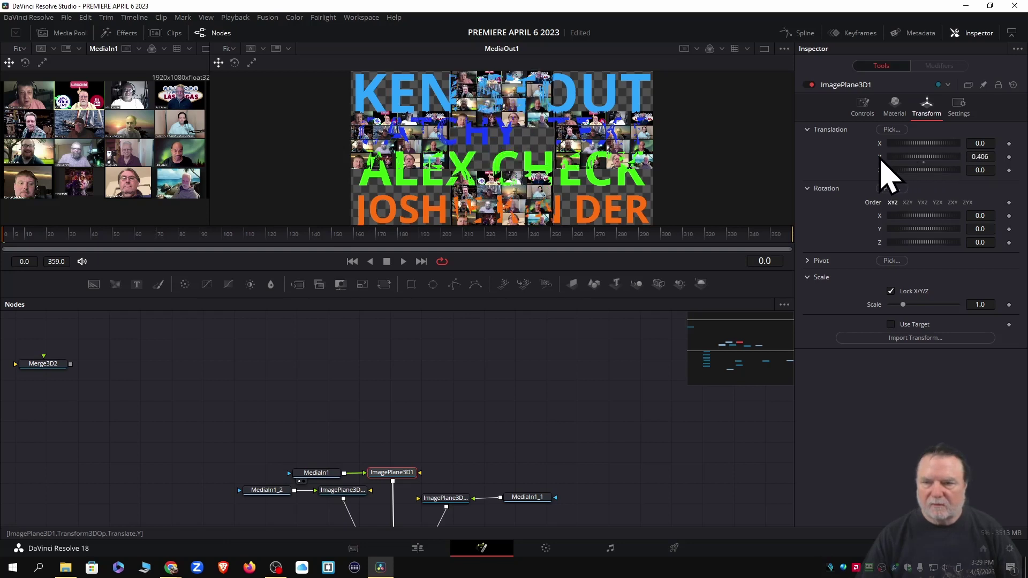
pyautogui.doubleClick(879, 156)
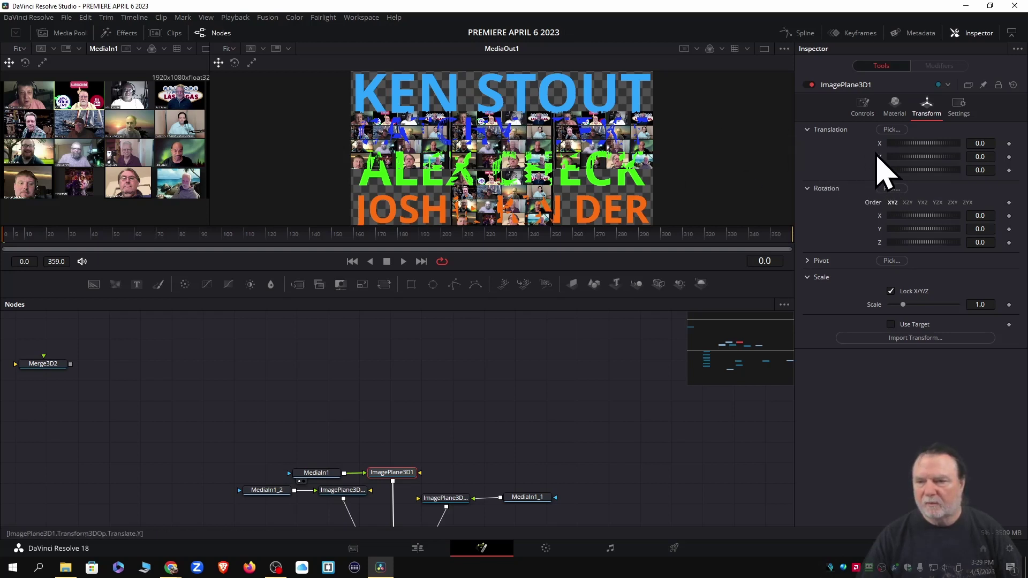
pyautogui.moveTo(881, 159); pyautogui.dragTo(917, 160)
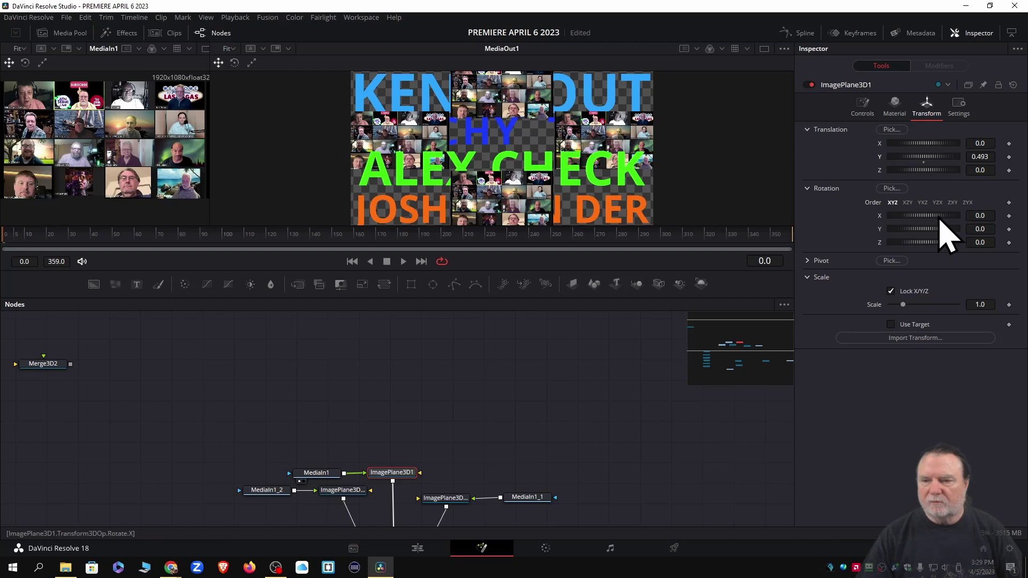
# Tilt ImagePlane3D1 to Rotation X -75.7 and keyframe it at frame 0
pyautogui.moveTo(941, 220)
pyautogui.mouseDown()
pyautogui.moveTo(928, 219)
pyautogui.moveTo(945, 218)
pyautogui.mouseUp()
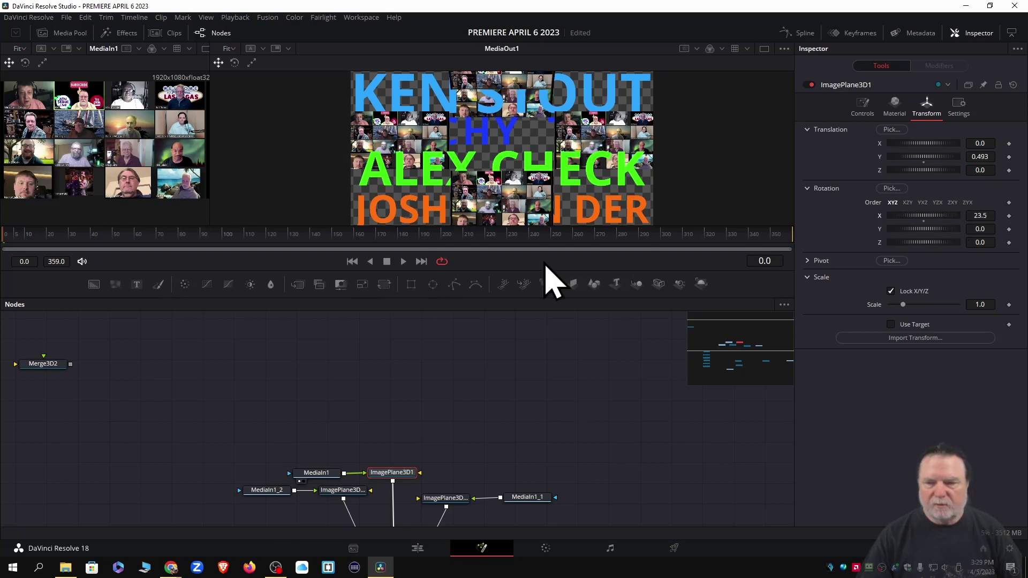
pyautogui.doubleClick(880, 216)
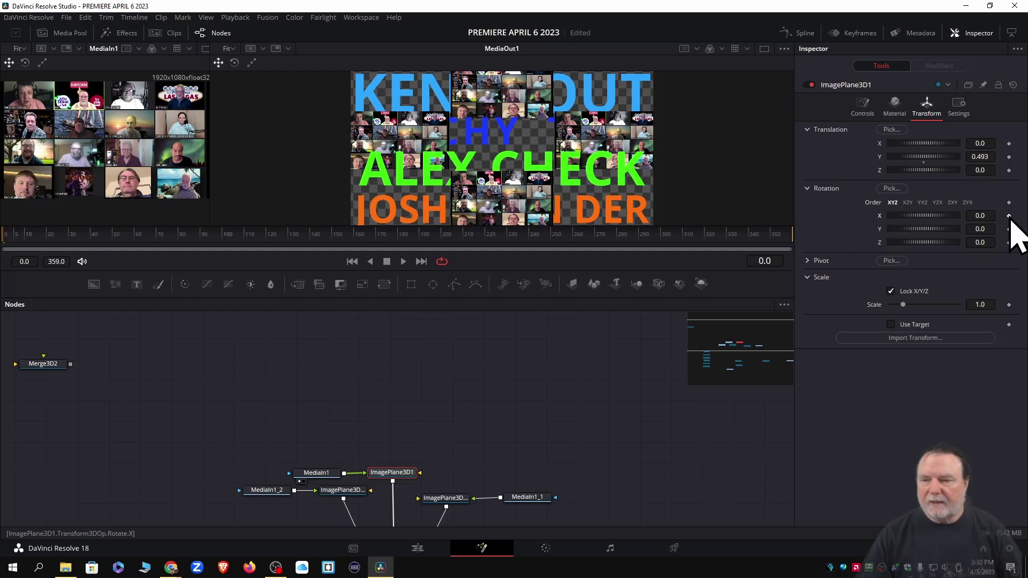
pyautogui.moveTo(959, 215); pyautogui.dragTo(919, 222)
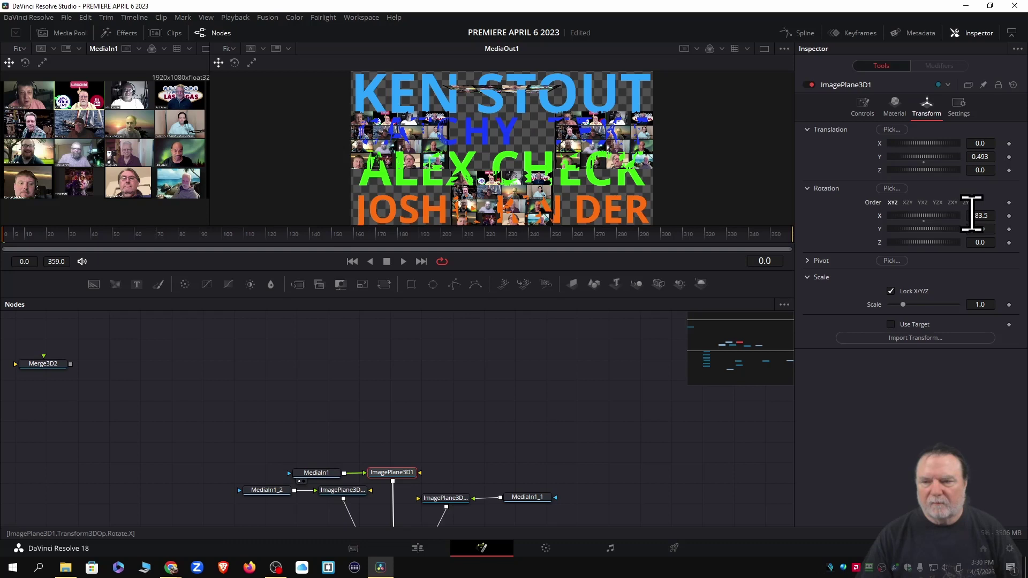
pyautogui.moveTo(928, 218); pyautogui.dragTo(931, 219)
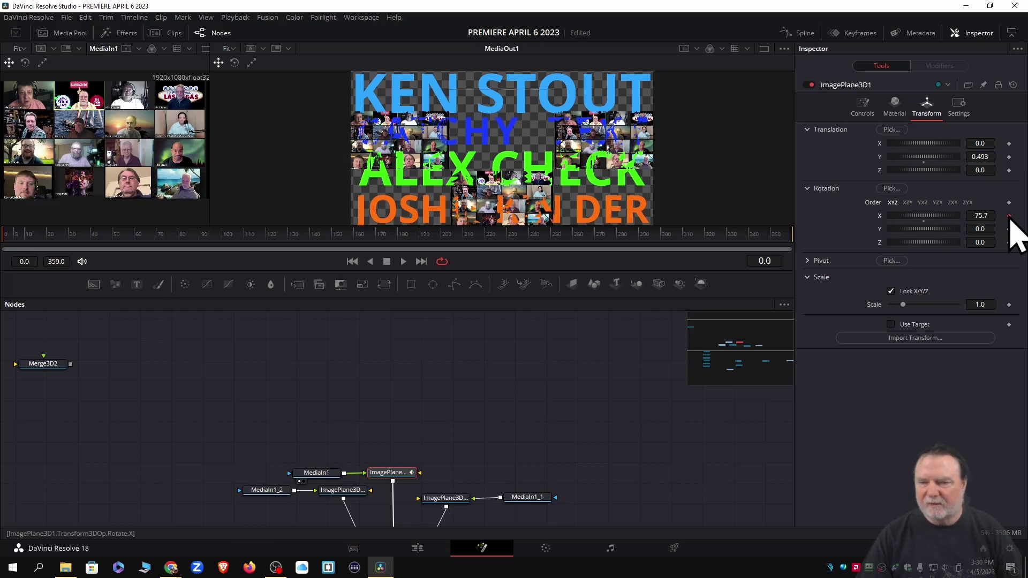
pyautogui.click(1009, 216)
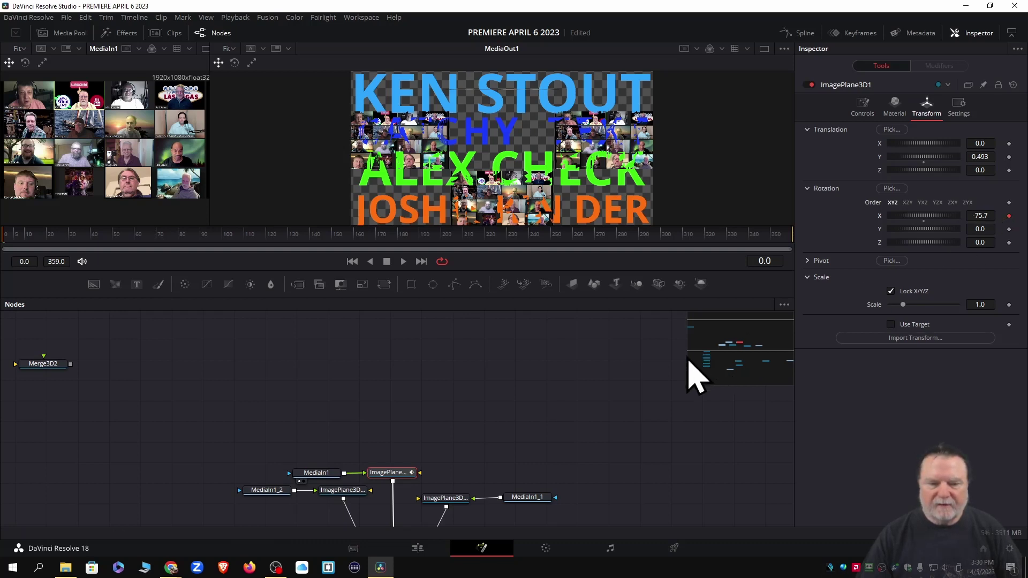
# Give ImagePlane3D1_1 a Rotation X of -75.7, then tilt it further to -107.0
pyautogui.click(342, 491)
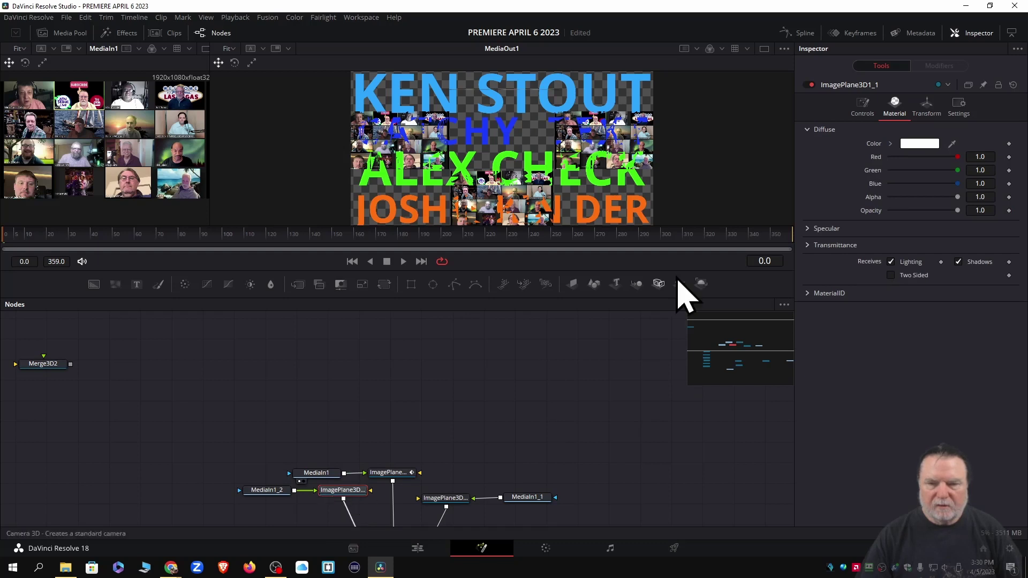
pyautogui.click(926, 107)
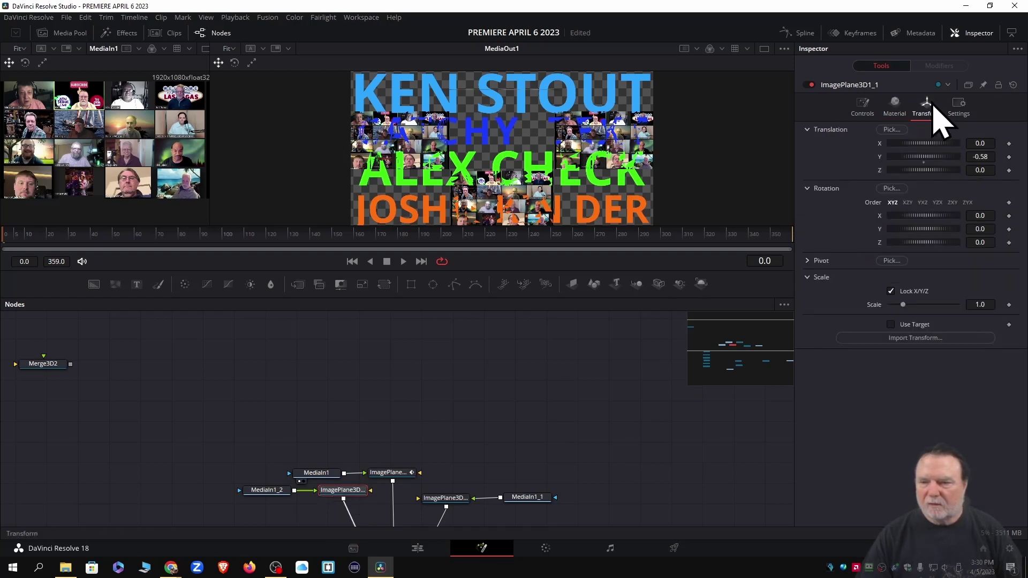
pyautogui.click(989, 215)
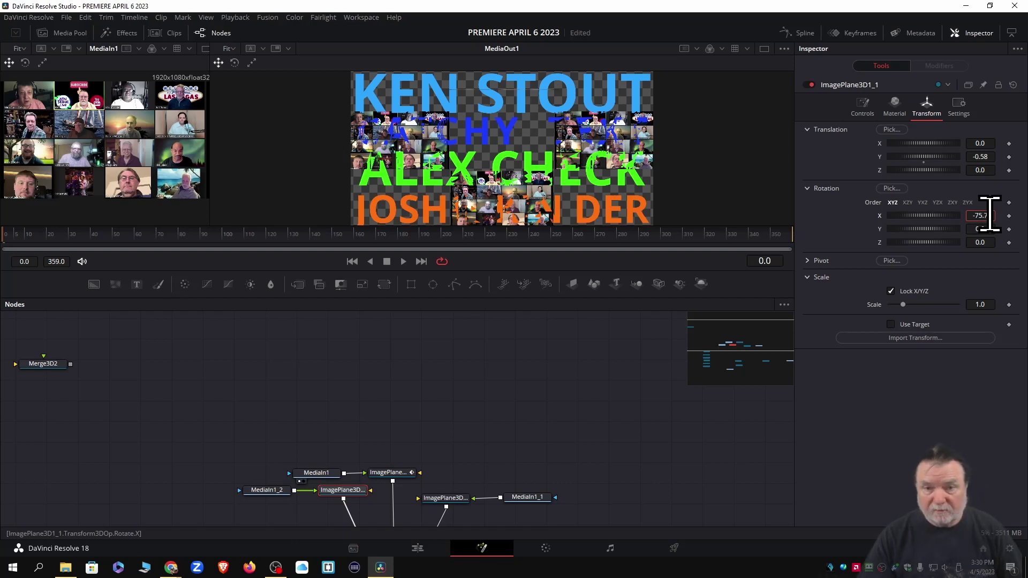
pyautogui.press('Tab')
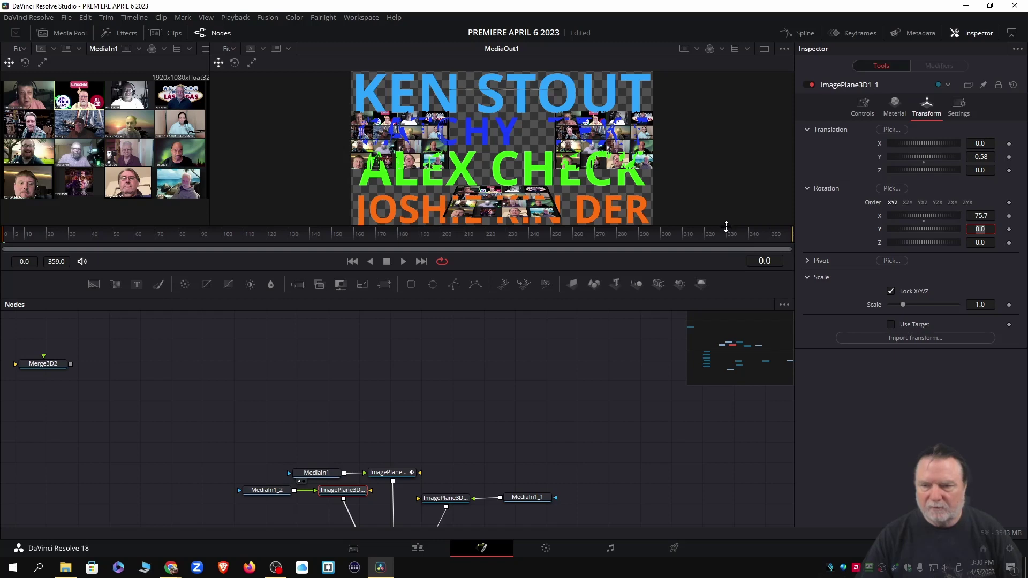
pyautogui.moveTo(726, 226); pyautogui.dragTo(724, 268)
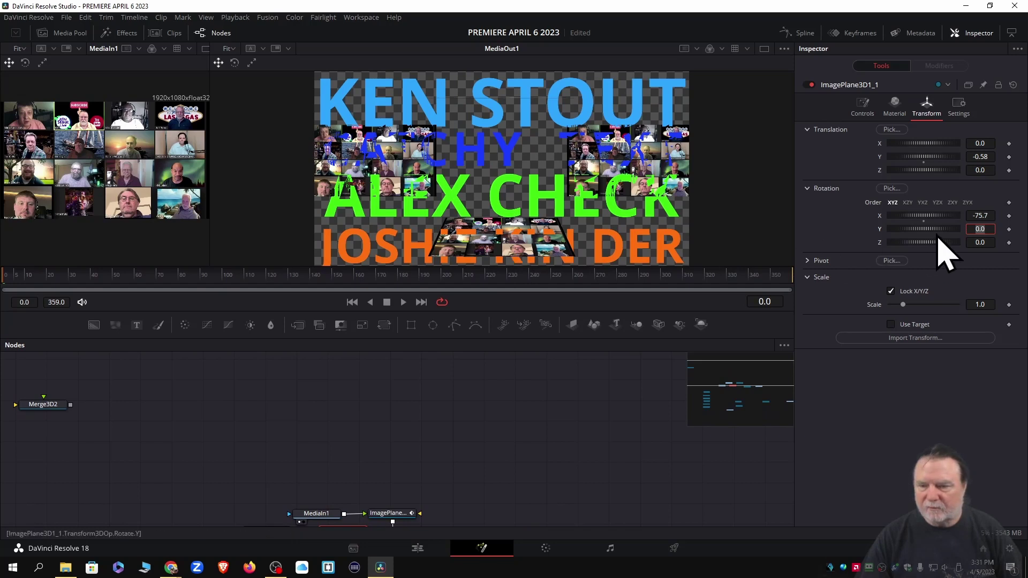
pyautogui.moveTo(937, 217)
pyautogui.mouseDown()
pyautogui.moveTo(934, 236)
pyautogui.moveTo(927, 219)
pyautogui.mouseUp()
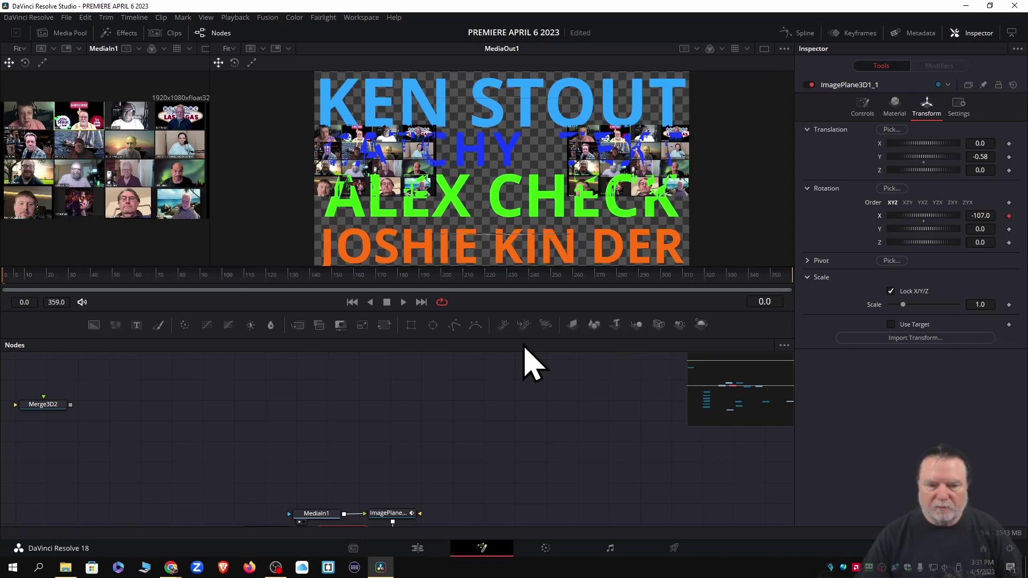
pyautogui.moveTo(523, 337); pyautogui.dragTo(524, 238)
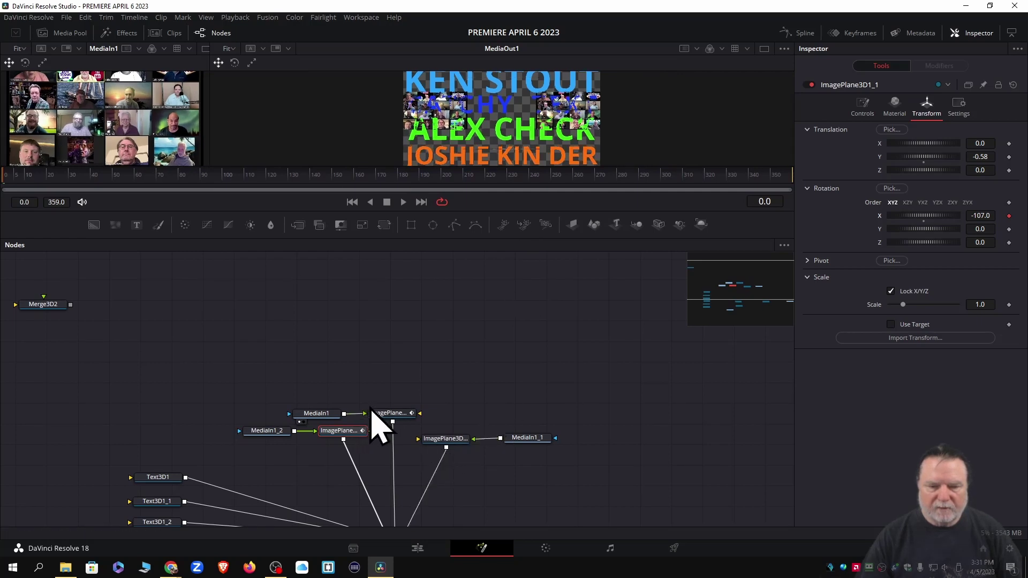
# Tilt ImagePlane3D1_3 to Rotation X -91.3 and keyframe it at frame 0
pyautogui.click(443, 440)
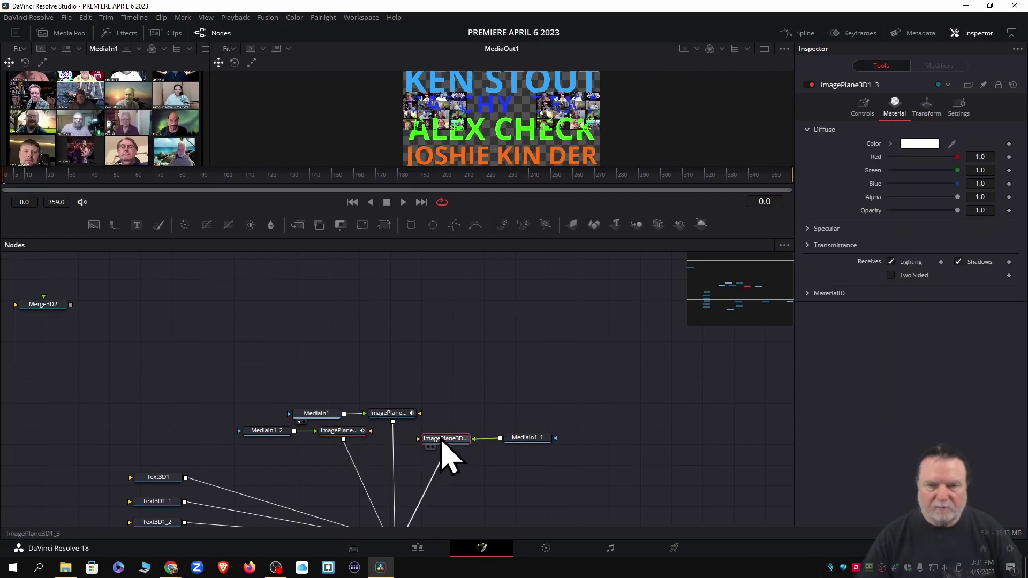
pyautogui.click(927, 107)
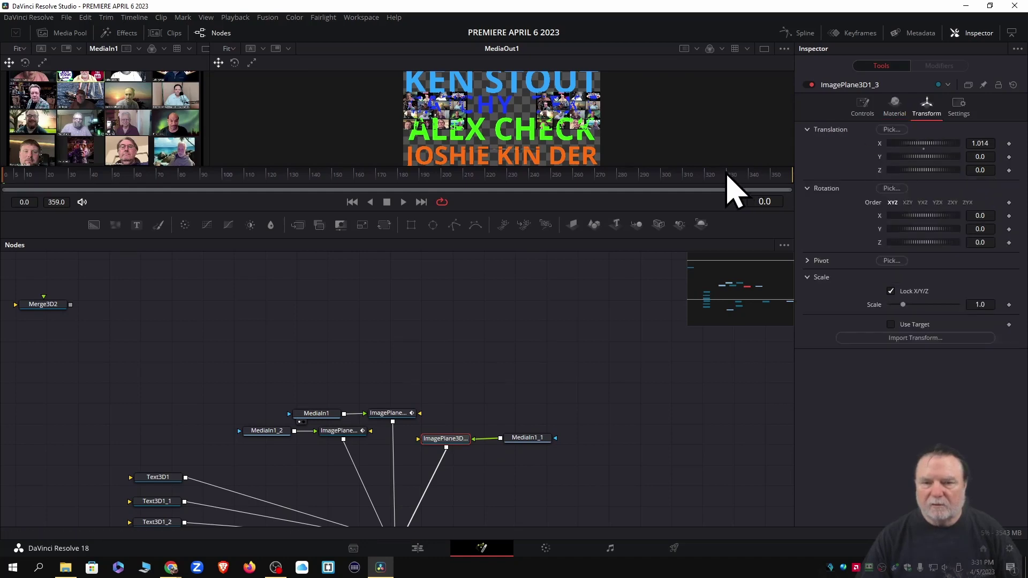
pyautogui.moveTo(653, 167); pyautogui.dragTo(655, 270)
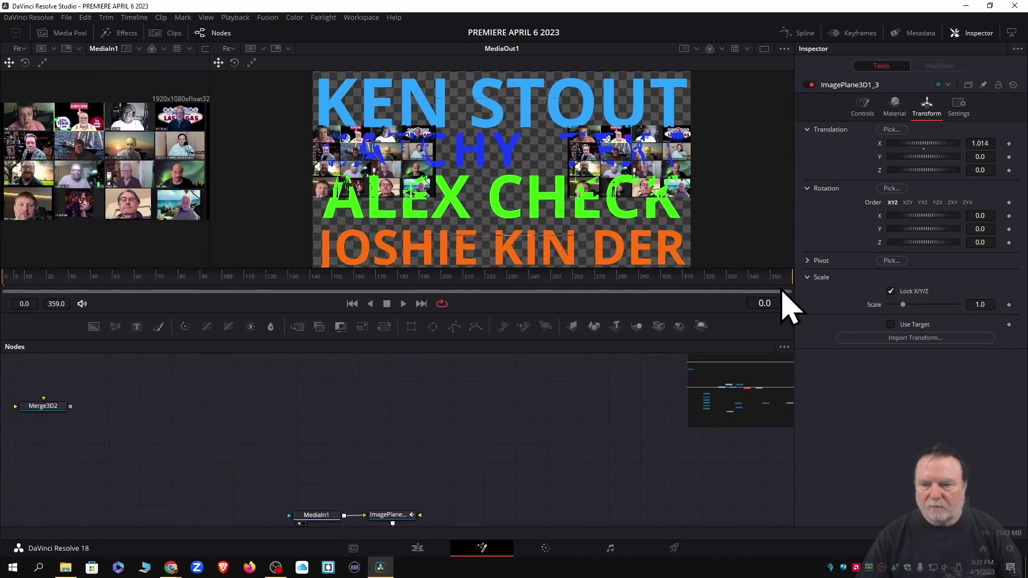
pyautogui.moveTo(928, 217); pyautogui.dragTo(930, 218)
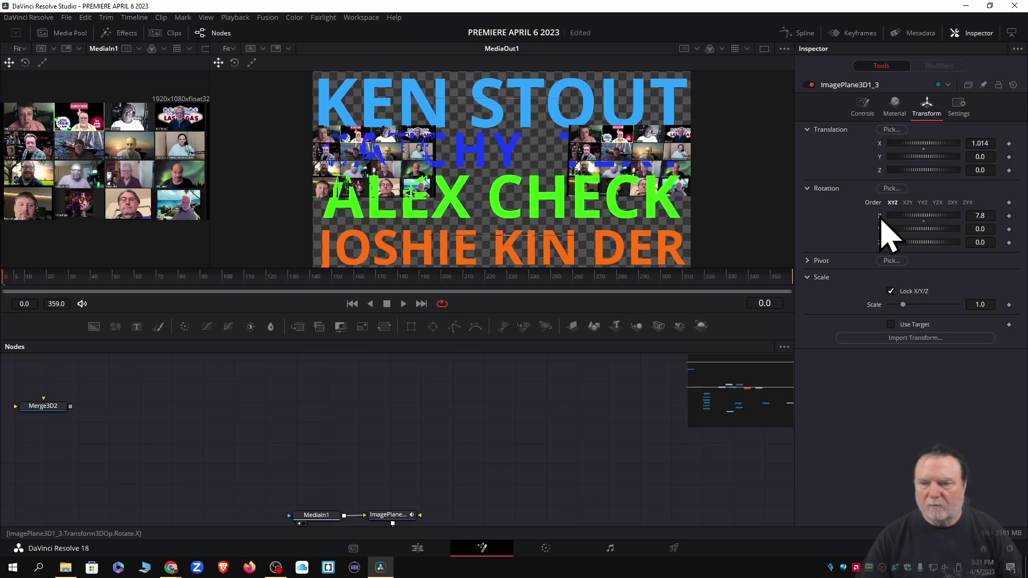
pyautogui.doubleClick(881, 216)
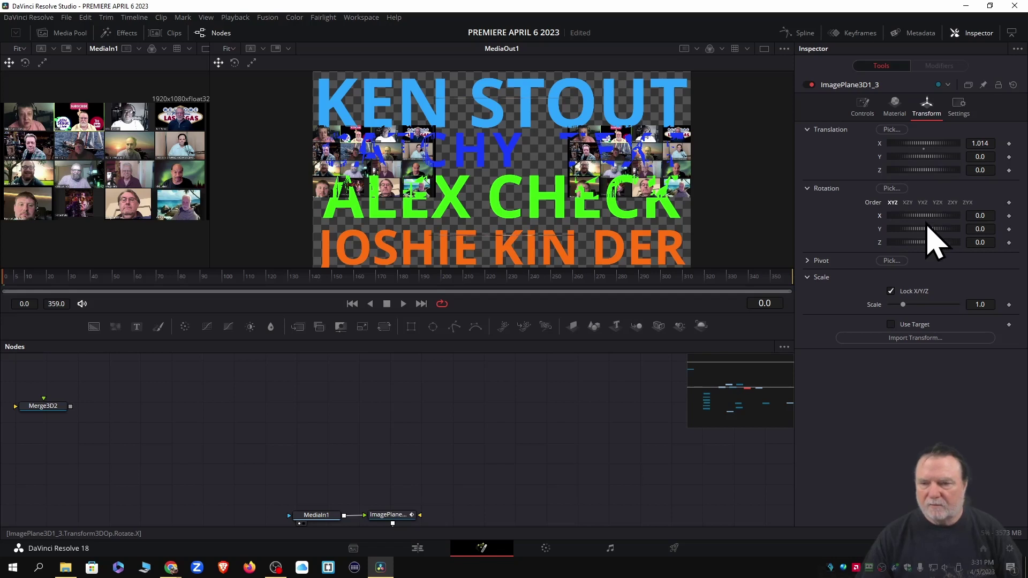
pyautogui.moveTo(925, 217); pyautogui.dragTo(907, 217)
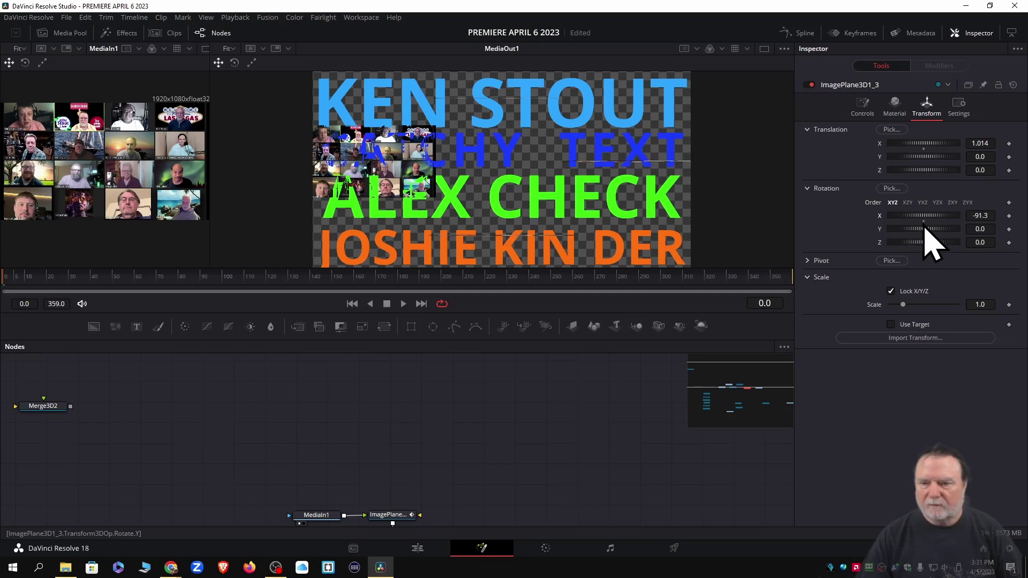
pyautogui.click(1009, 216)
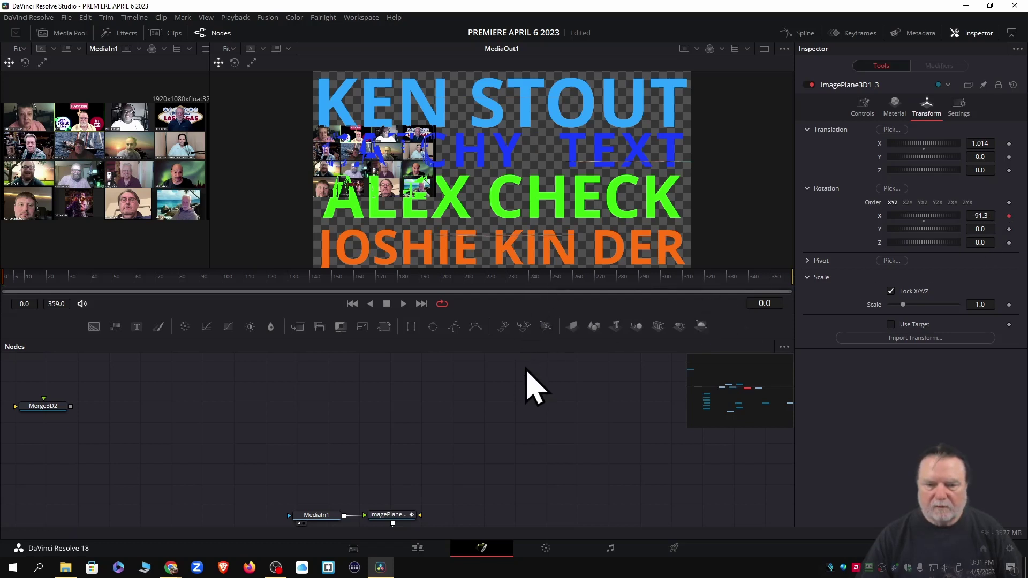
pyautogui.scroll(-5, 529, 380)
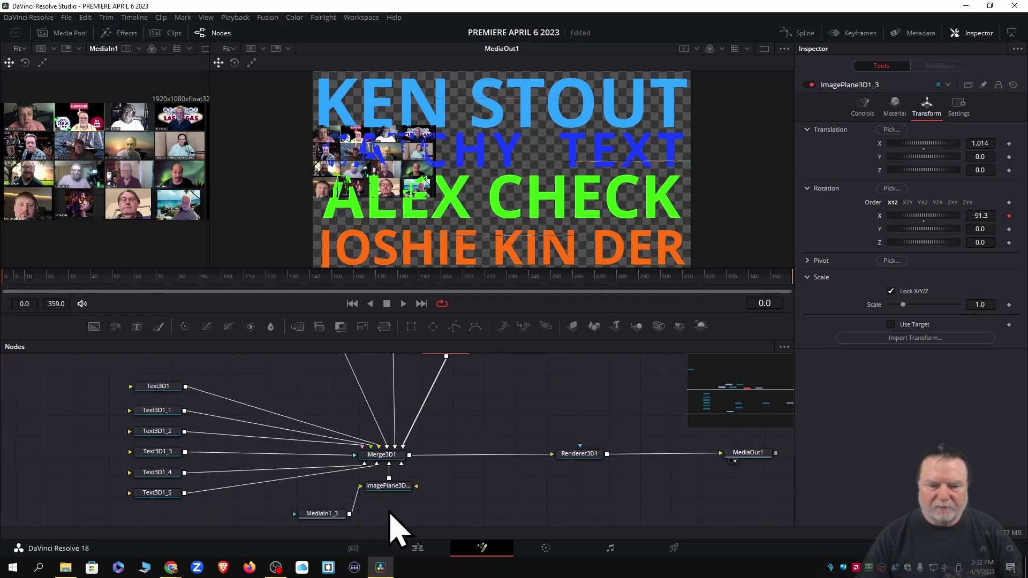
pyautogui.click(388, 488)
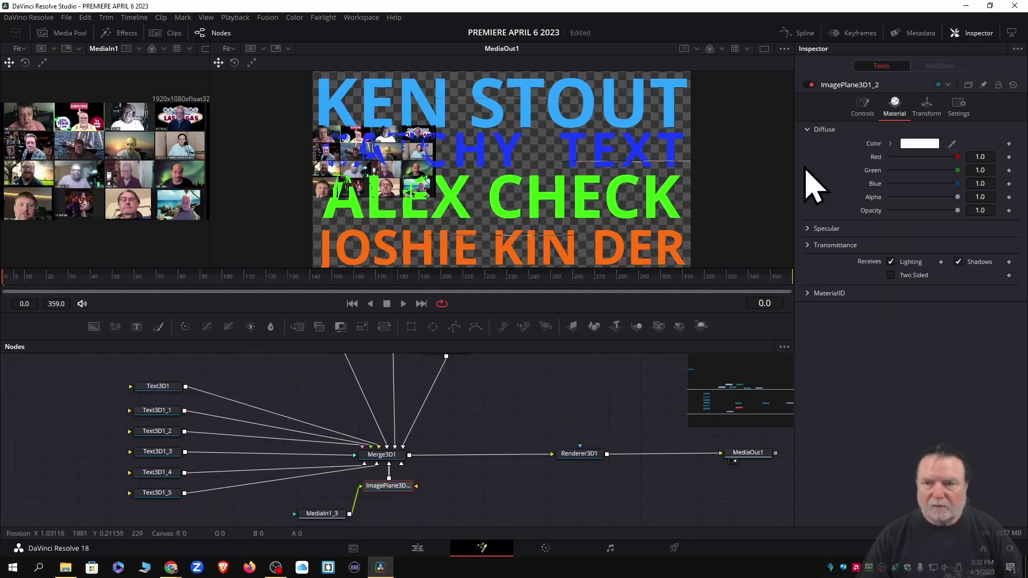
# Animate ImagePlane3D1_2's Rotation X from -91.3 at frame 0 to -174.8 at frame 90
pyautogui.click(933, 108)
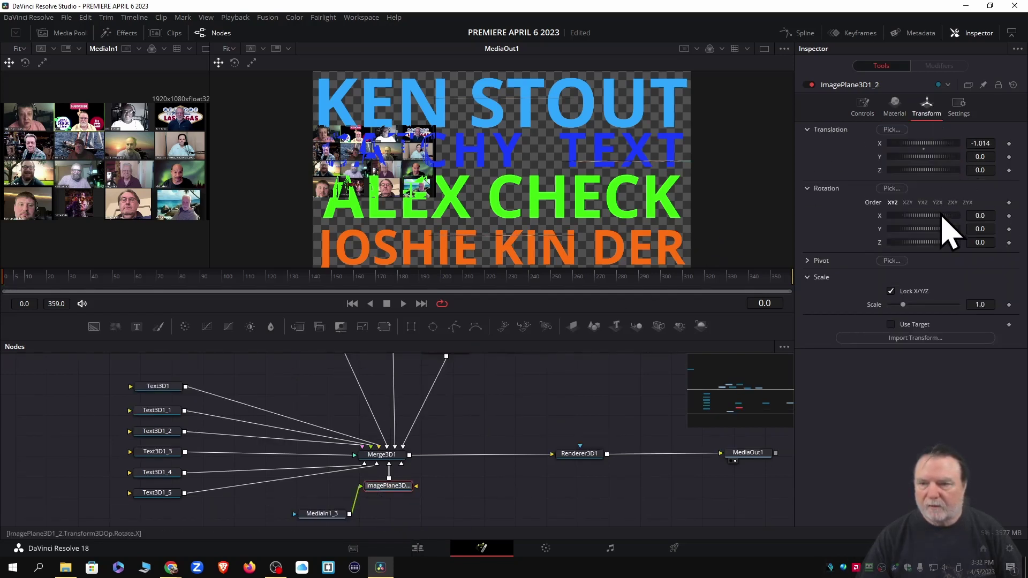
pyautogui.moveTo(938, 219)
pyautogui.mouseDown()
pyautogui.moveTo(923, 222)
pyautogui.moveTo(929, 241)
pyautogui.moveTo(920, 221)
pyautogui.mouseUp()
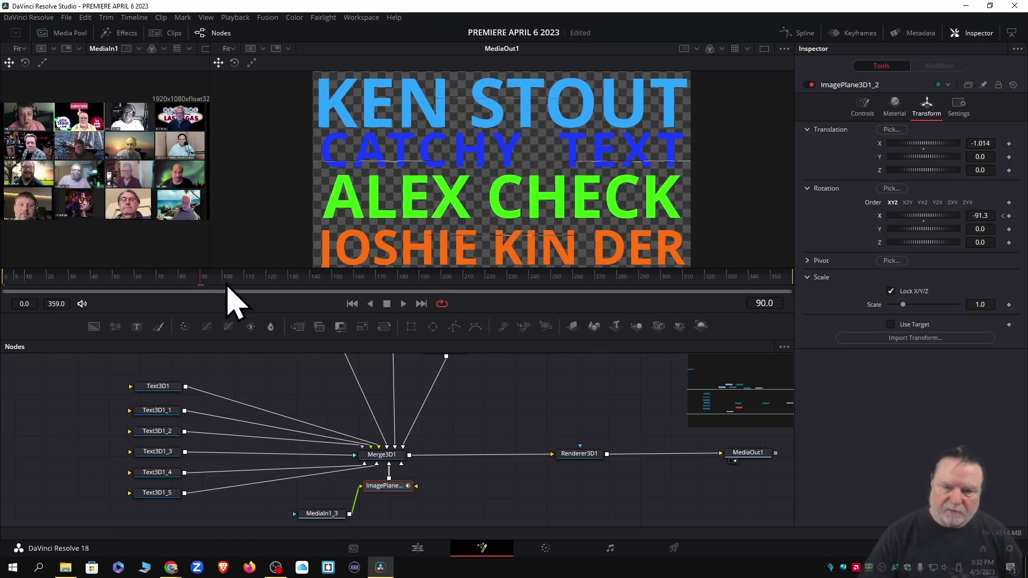
pyautogui.click(763, 308)
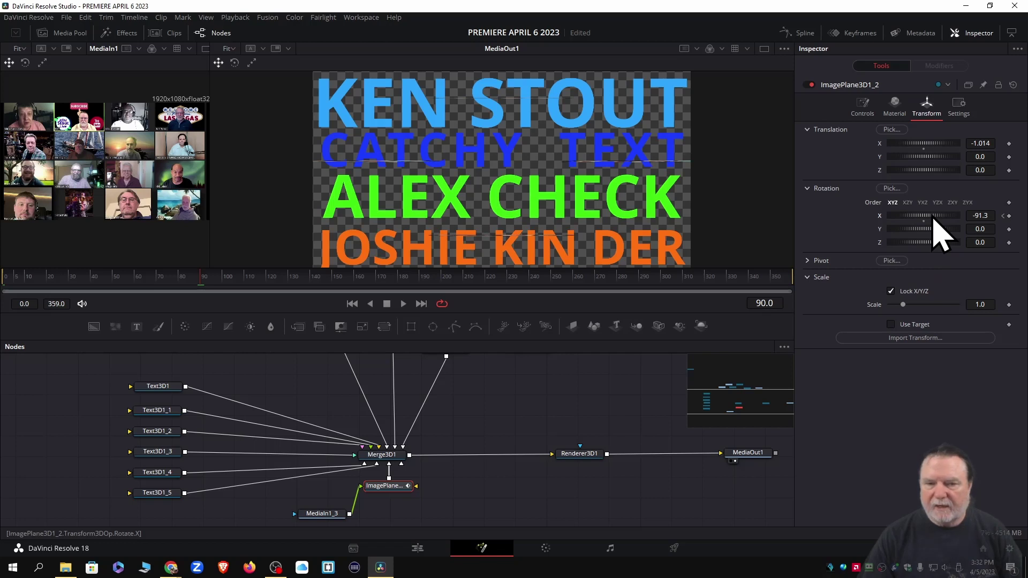
pyautogui.moveTo(933, 217); pyautogui.dragTo(916, 220)
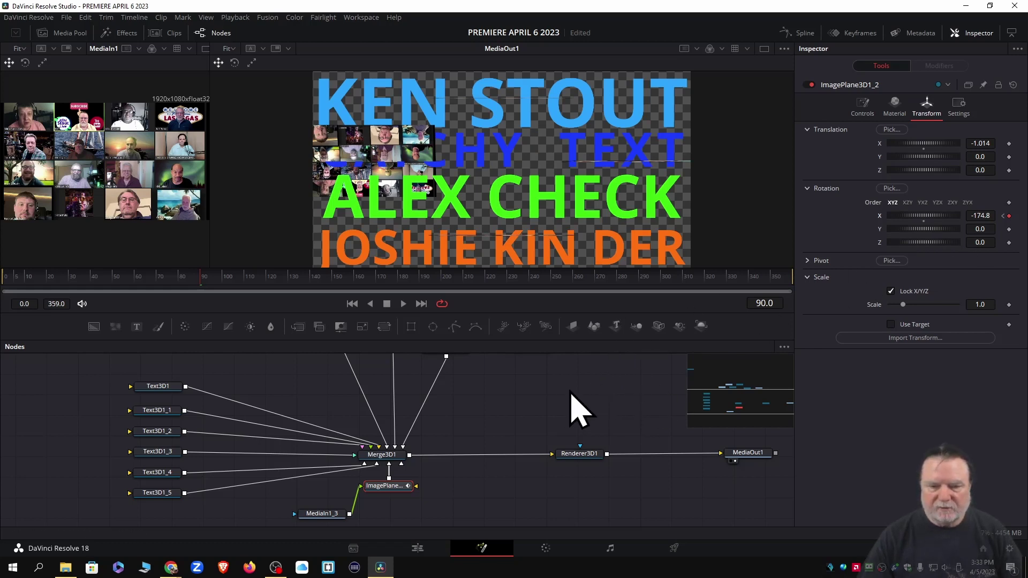
# Rotate ImagePlane3D1_3 and ImagePlane3D1_1 further on X, and flip ImagePlane3D1 to -182.7
pyautogui.scroll(3, 561, 409)
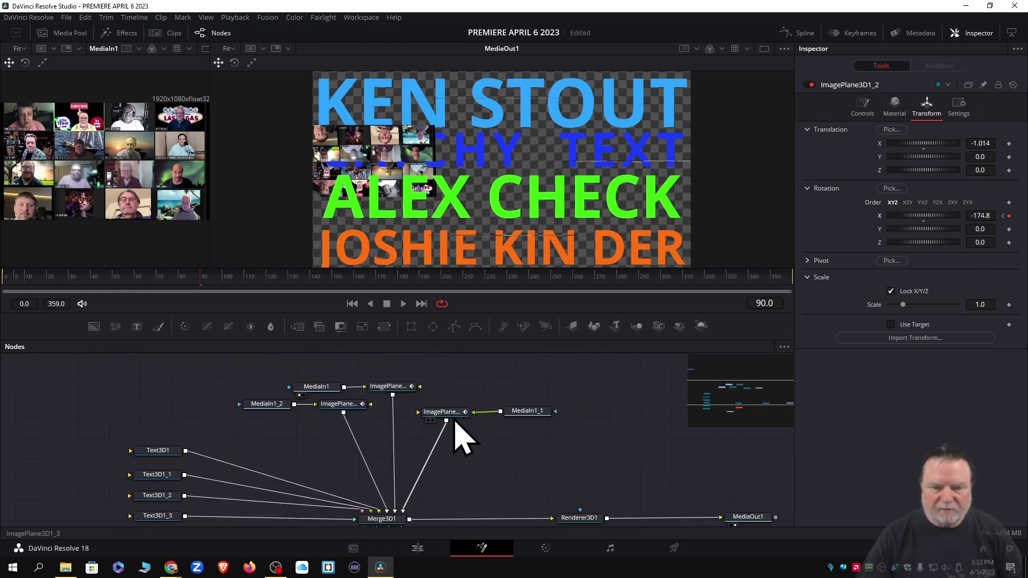
pyautogui.click(442, 412)
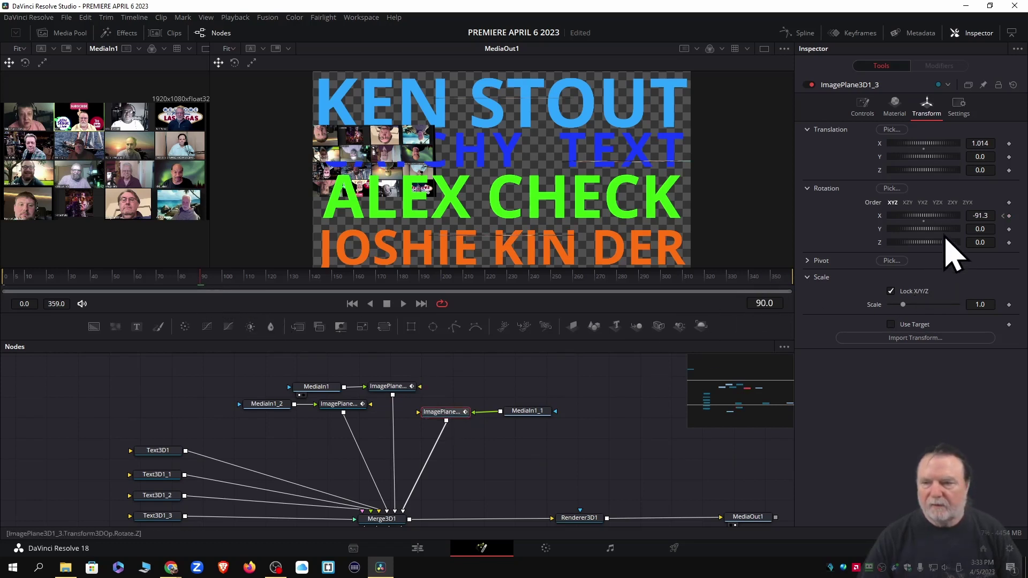
pyautogui.moveTo(936, 217); pyautogui.dragTo(918, 219)
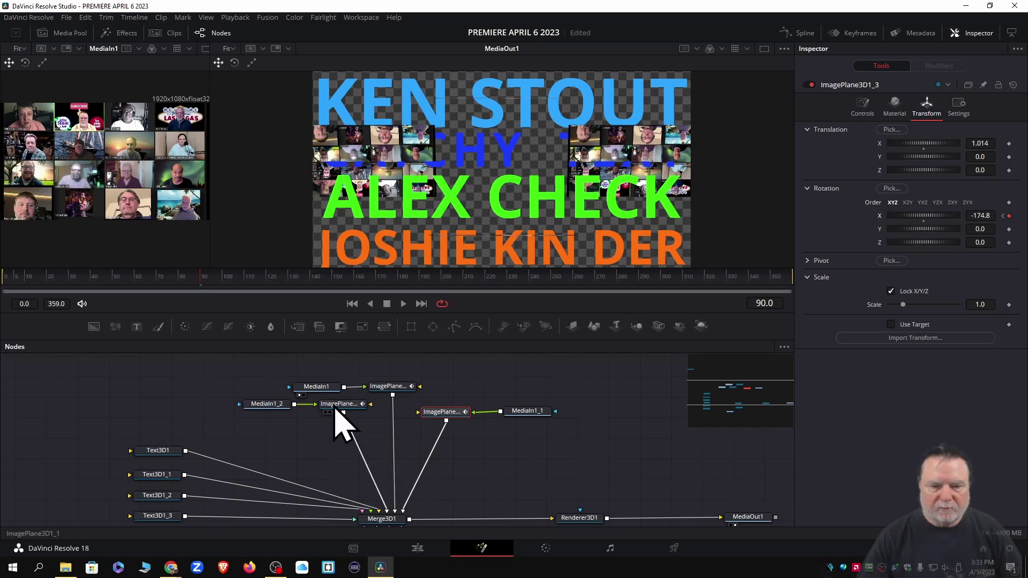
pyautogui.click(336, 406)
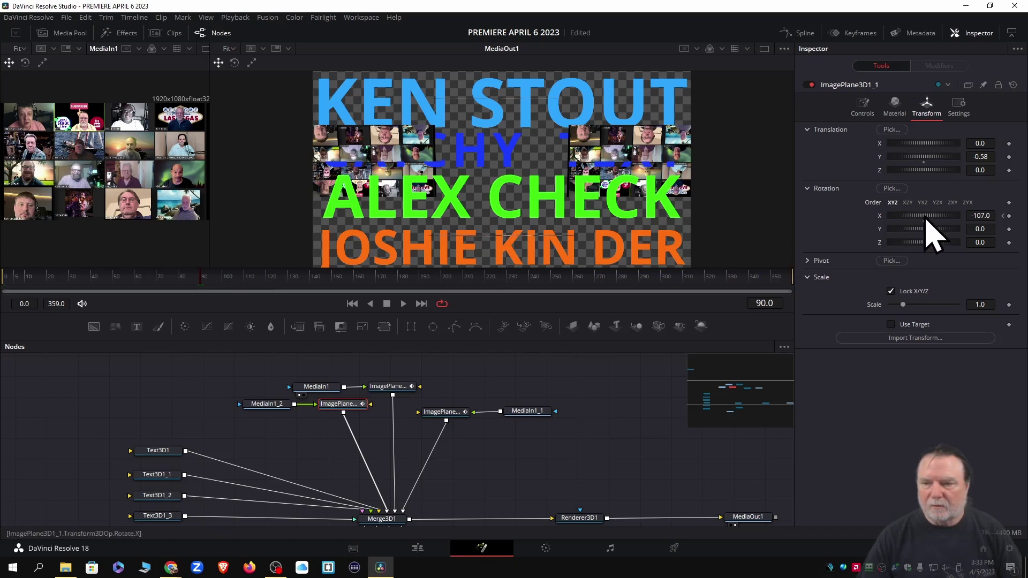
pyautogui.moveTo(926, 219); pyautogui.dragTo(913, 220)
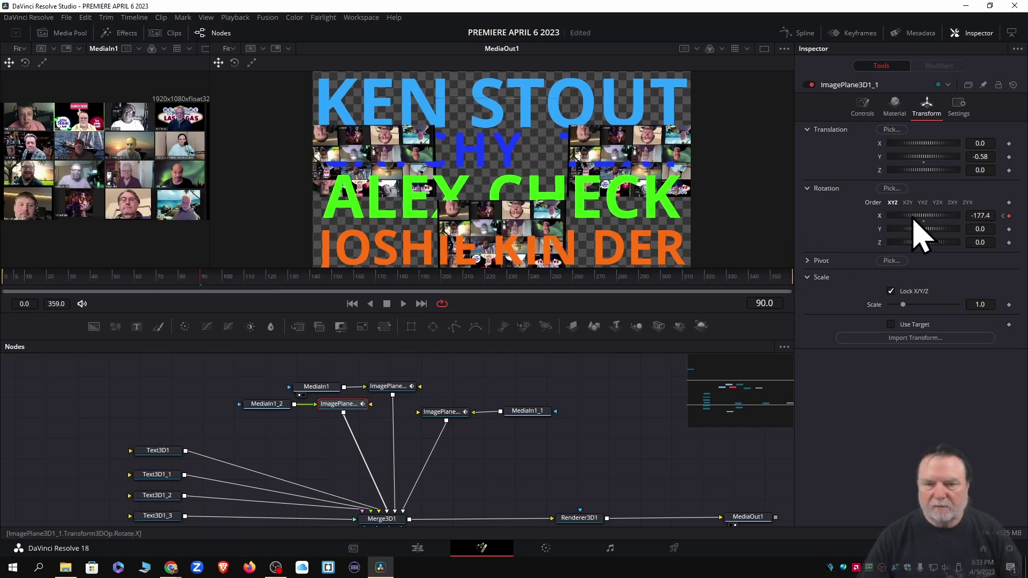
pyautogui.click(393, 387)
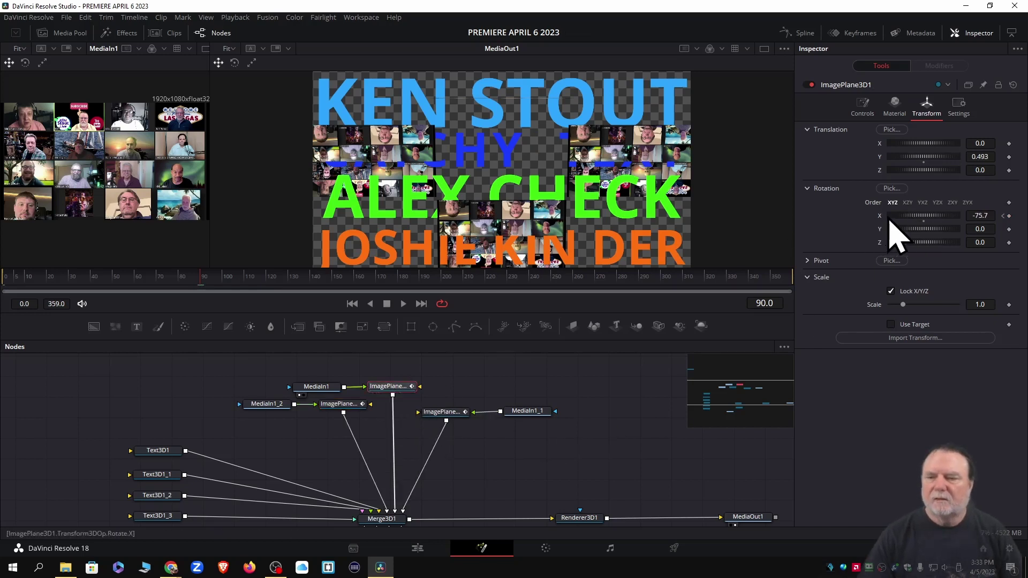
pyautogui.moveTo(922, 217); pyautogui.dragTo(901, 220)
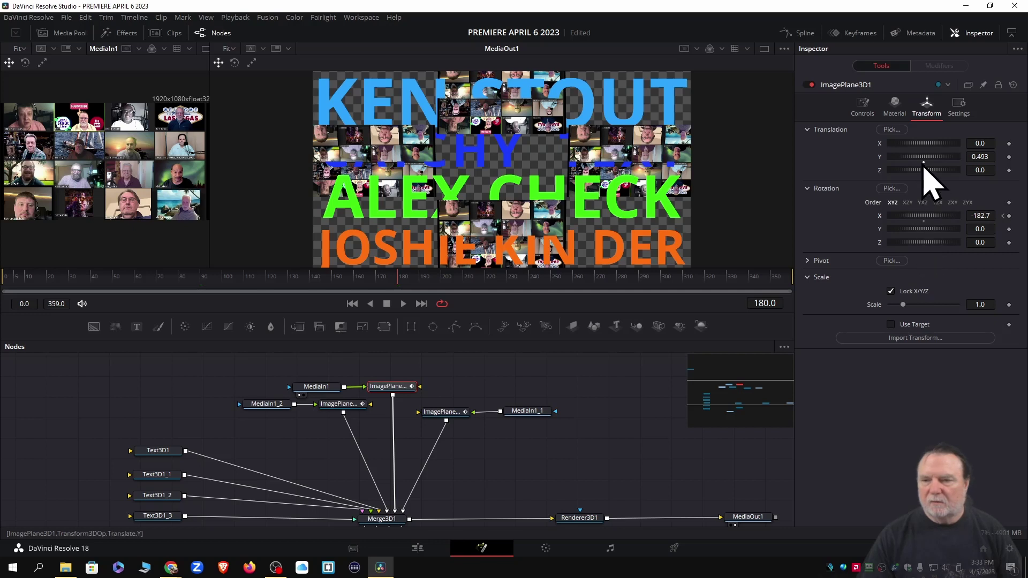
# Raise ImagePlane3D1 to Translation Y 0.551 and keyframe its Rotation Y at -57.4
pyautogui.moveTo(921, 159); pyautogui.dragTo(922, 159)
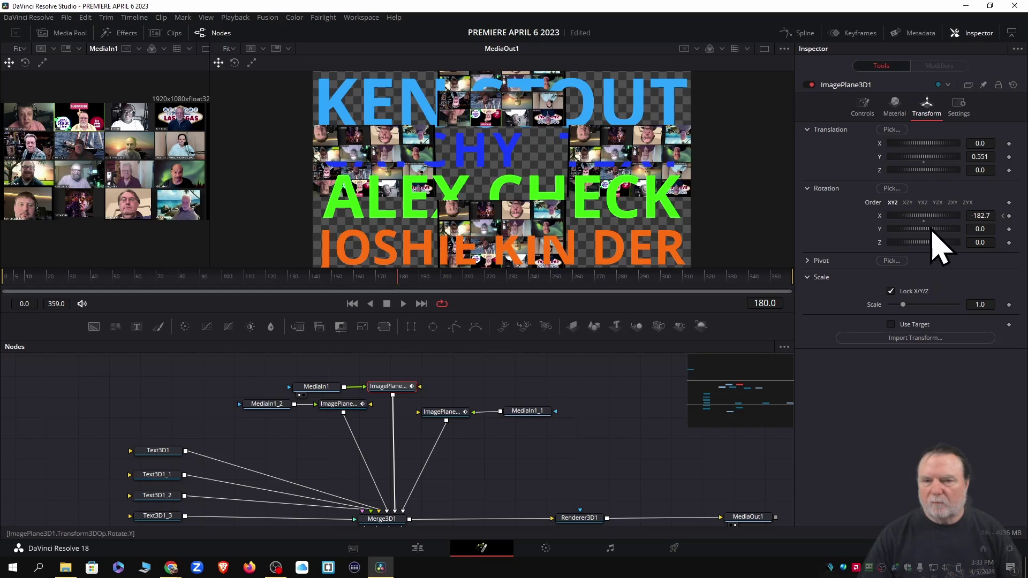
pyautogui.moveTo(928, 229); pyautogui.dragTo(925, 245)
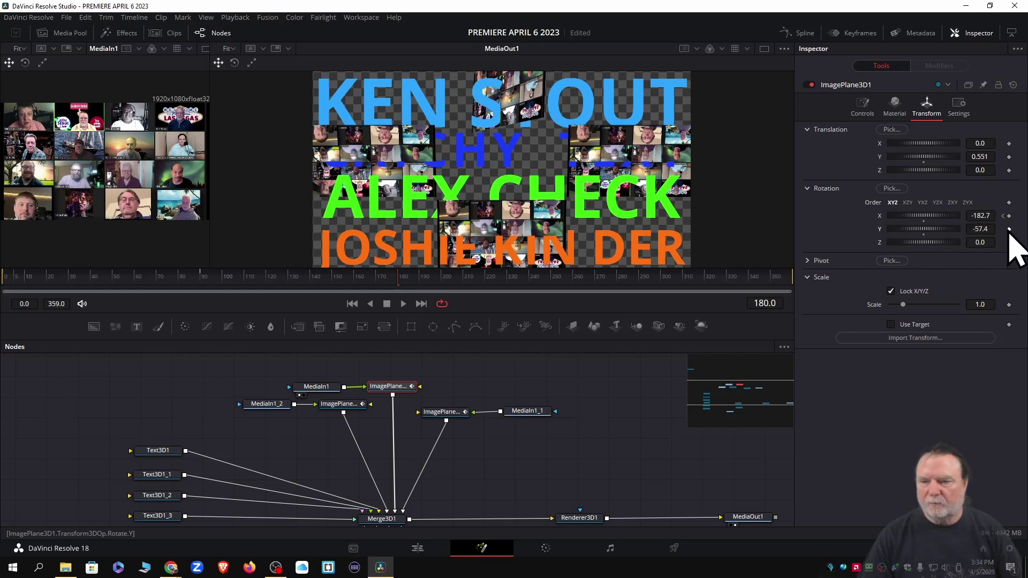
pyautogui.click(1009, 229)
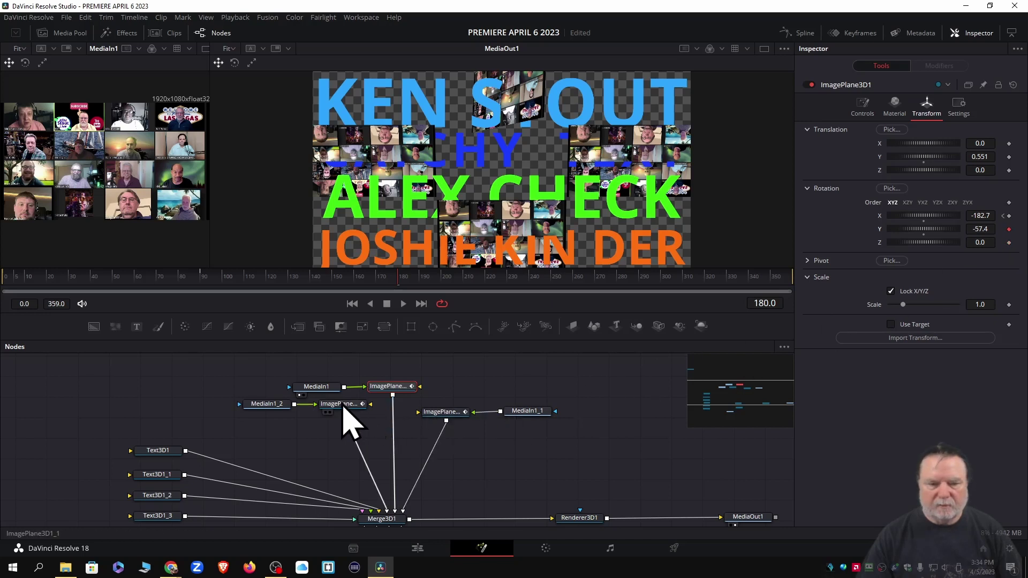
# Set ImagePlane3D1_1's Rotation Y to -57.4, correcting an initial -119.5 entry
pyautogui.click(337, 406)
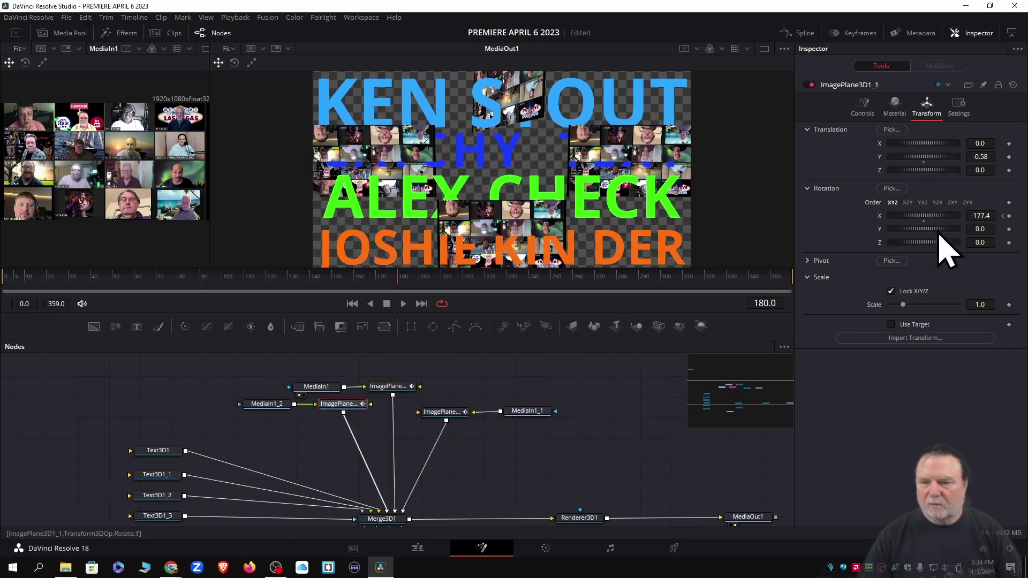
pyautogui.scroll(-13, 936, 230)
pyautogui.scroll(-20, 935, 231)
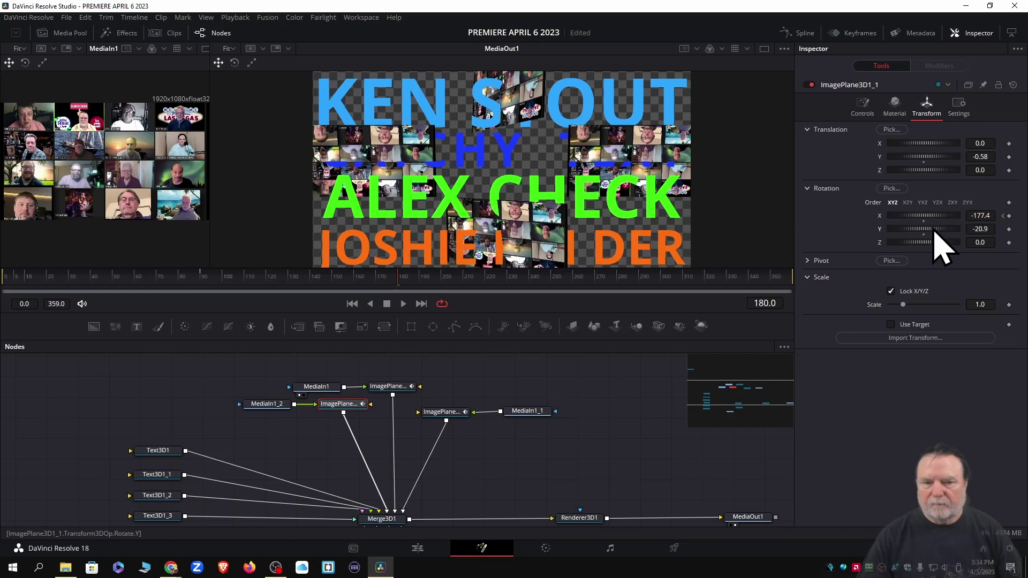
pyautogui.scroll(-8, 929, 232)
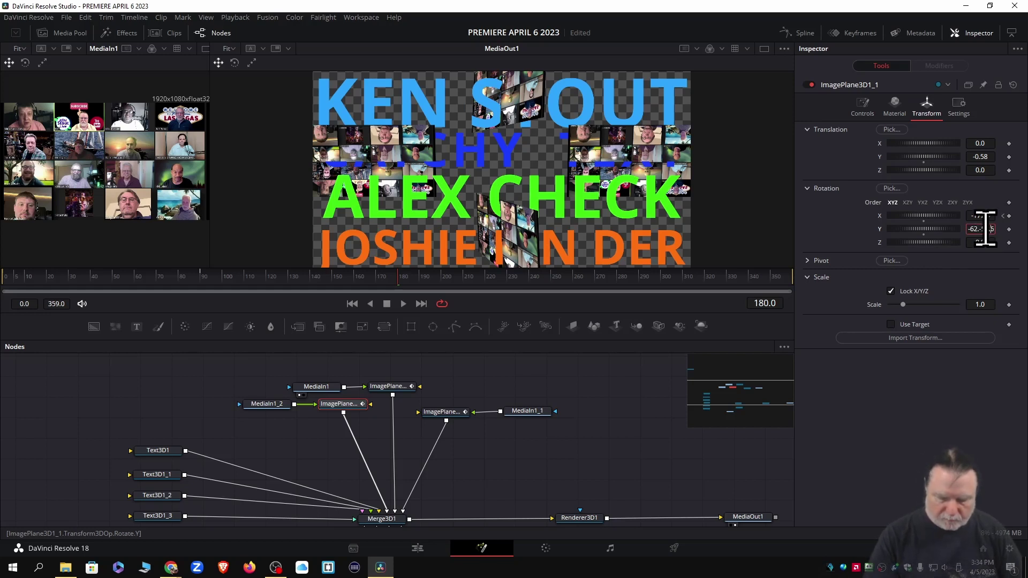
pyautogui.write('-119.5')
pyautogui.press('Tab')
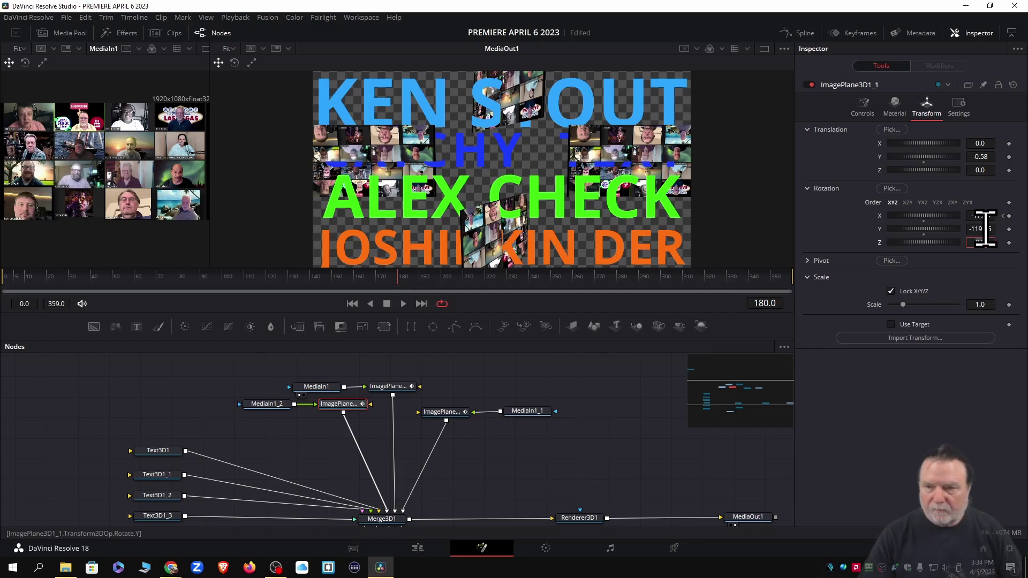
pyautogui.click(392, 388)
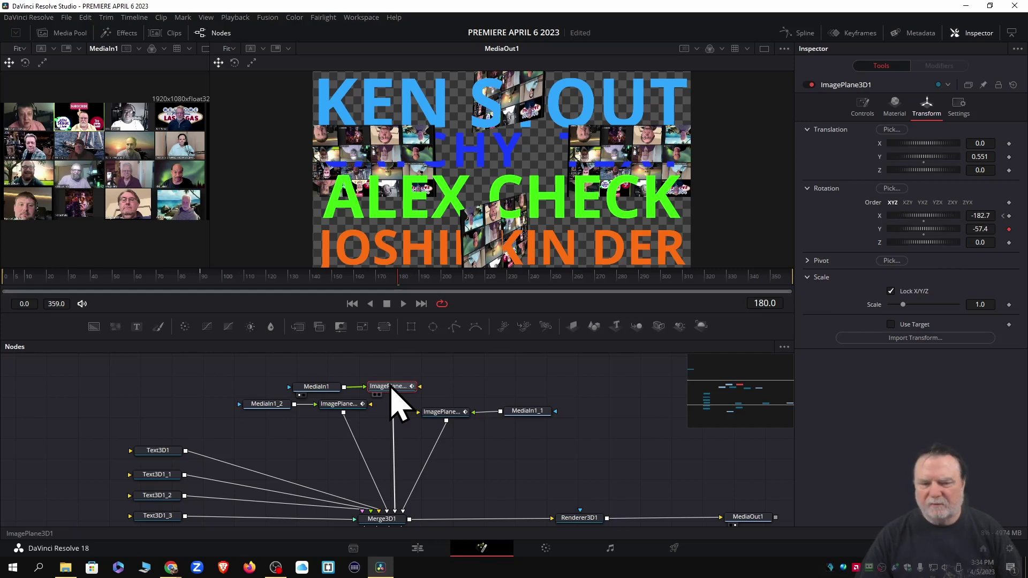
pyautogui.click(344, 406)
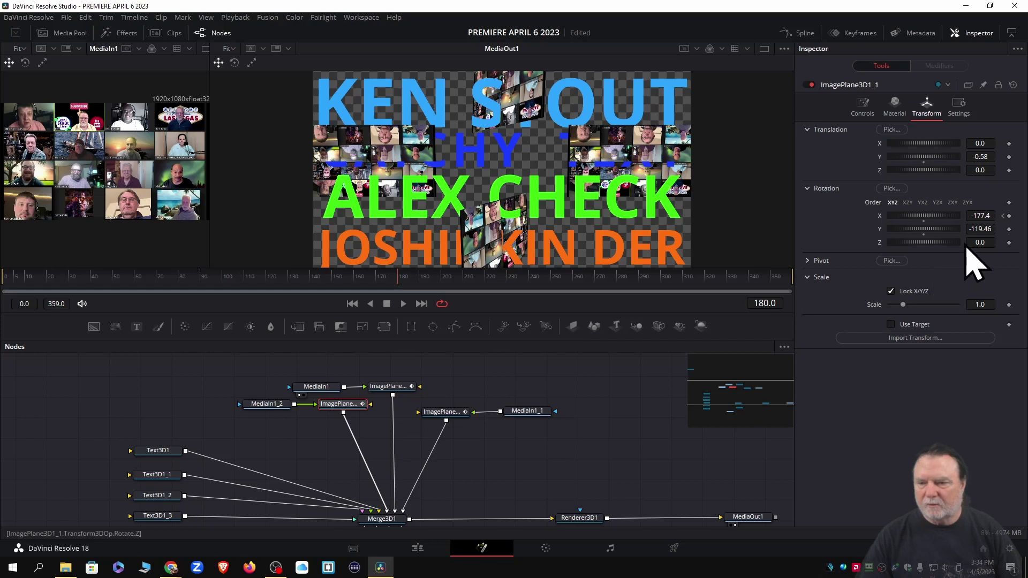
pyautogui.click(994, 230)
pyautogui.press('BackSpace')
pyautogui.press('BackSpace')
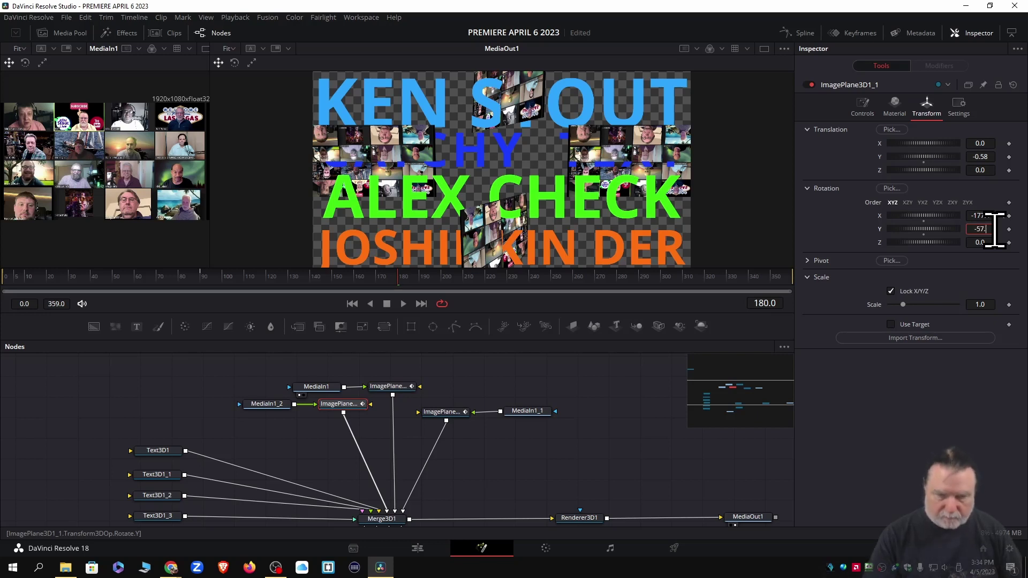
pyautogui.press('Tab')
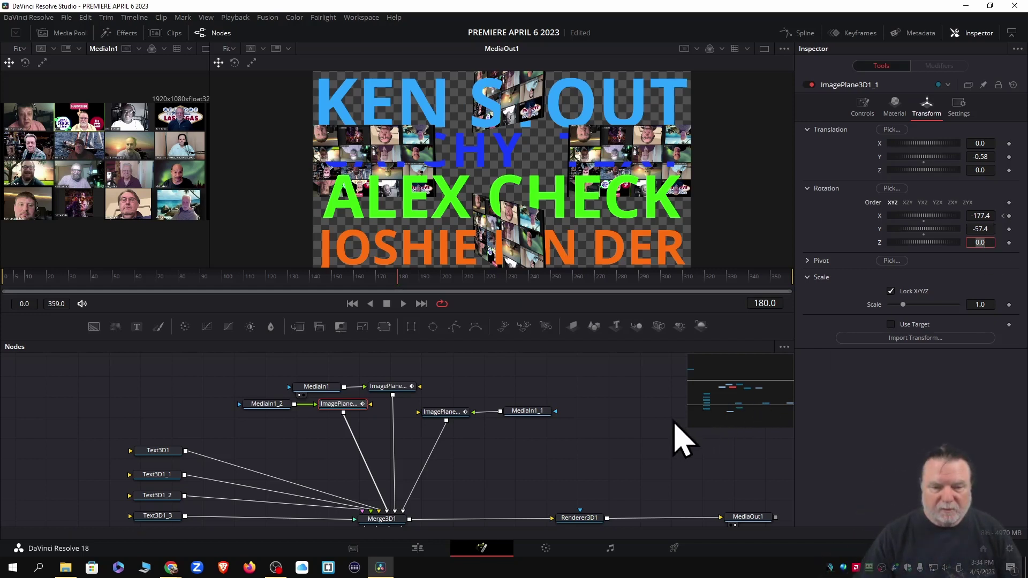
# Enter -57.4 as Rotation Y for ImagePlane3D1_3 and ImagePlane3D1_2
pyautogui.click(444, 413)
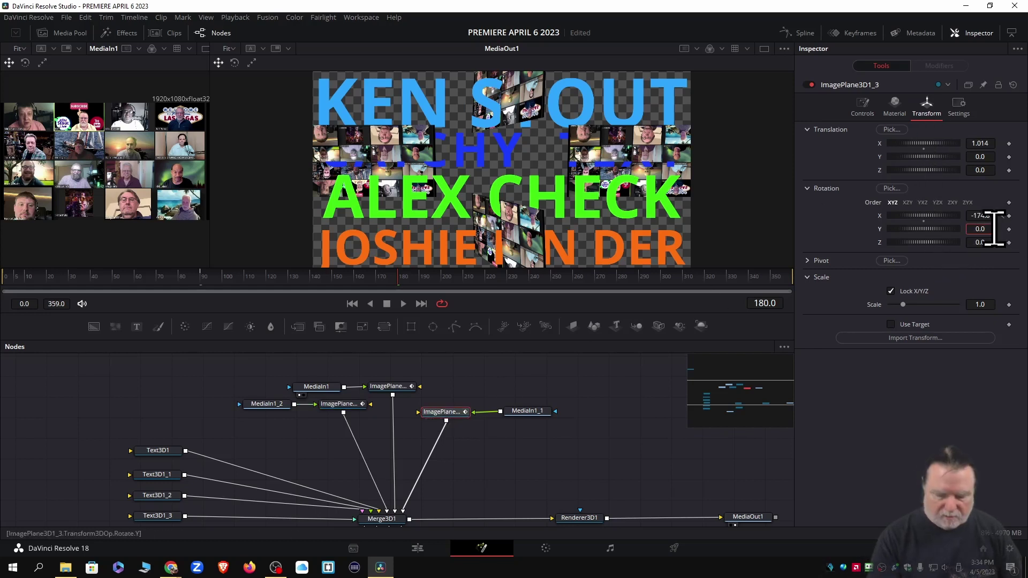
pyautogui.press('BackSpace')
pyautogui.press('BackSpace')
pyautogui.press('BackSpace')
pyautogui.write('-5')
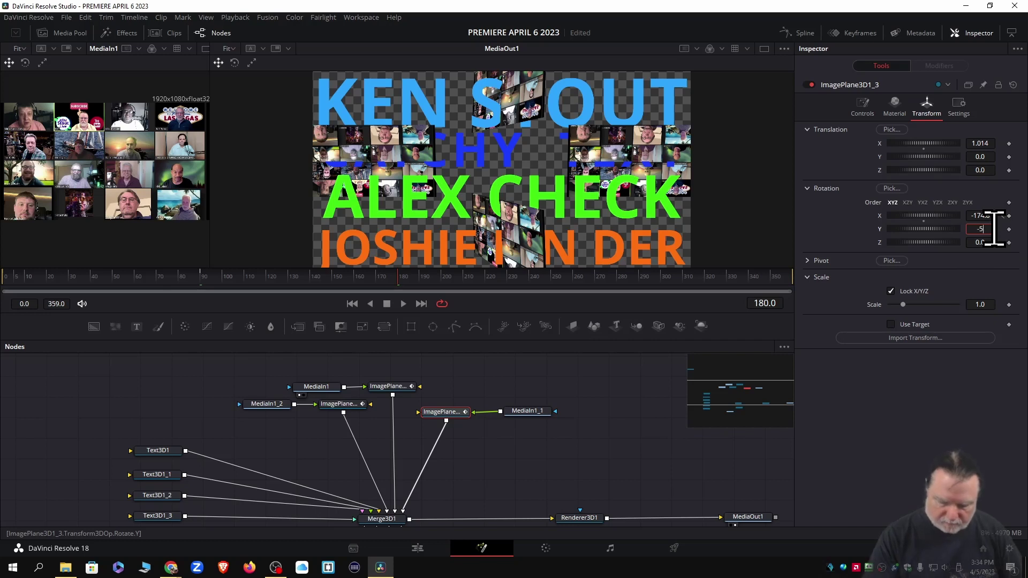
pyautogui.write('7.4')
pyautogui.press('Tab')
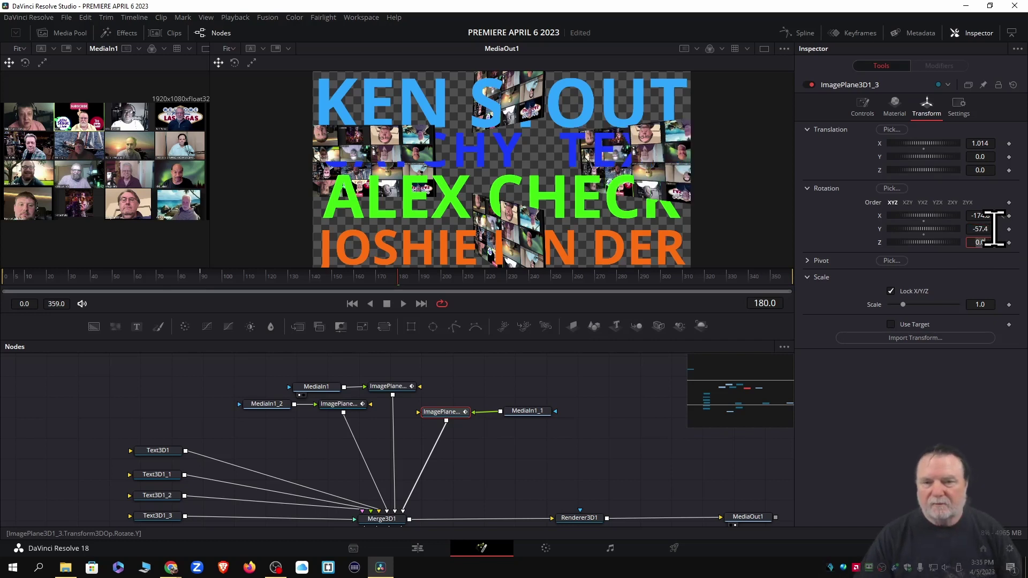
pyautogui.scroll(-3, 649, 413)
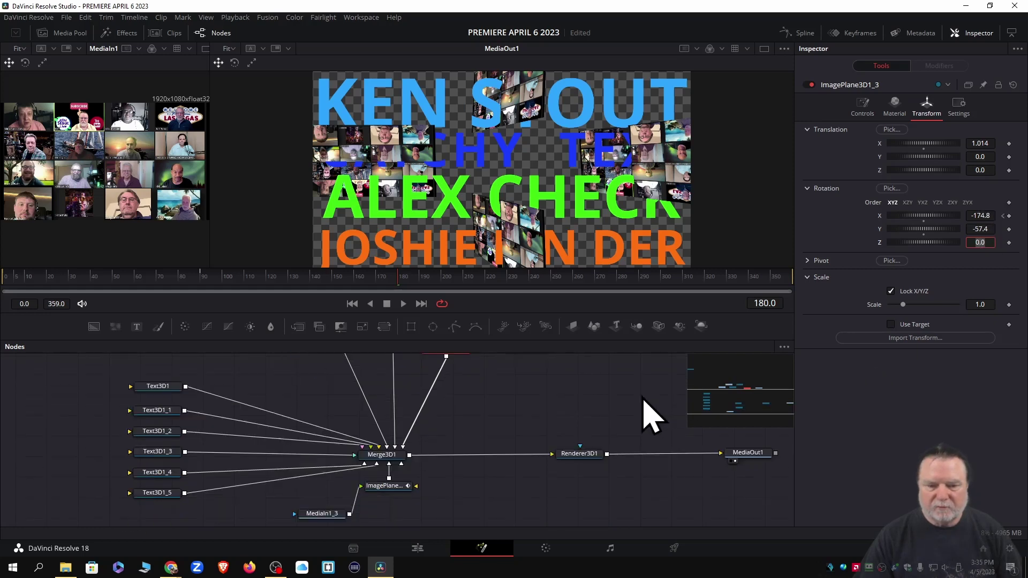
pyautogui.click(388, 454)
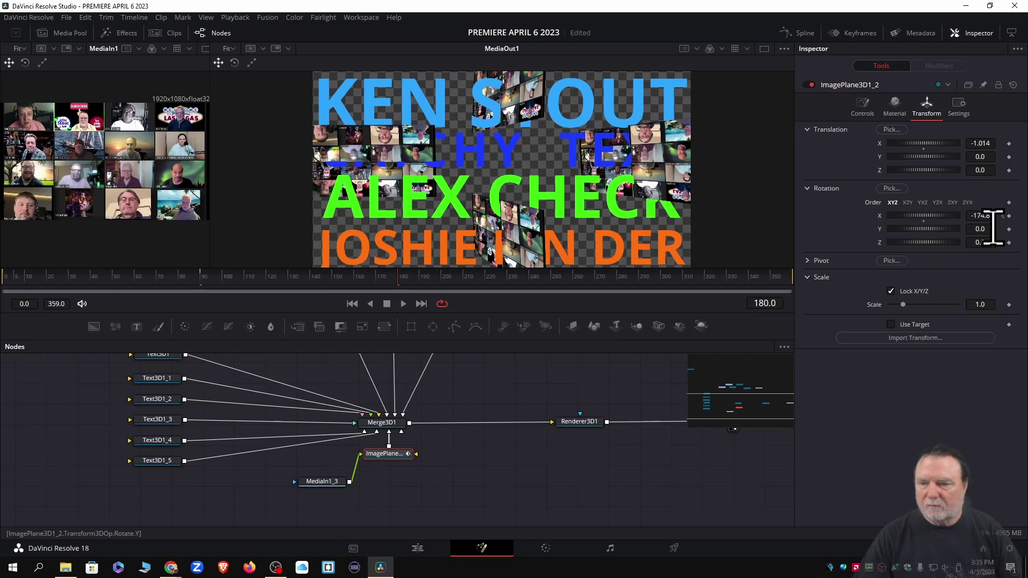
pyautogui.click(991, 229)
pyautogui.press('BackSpace')
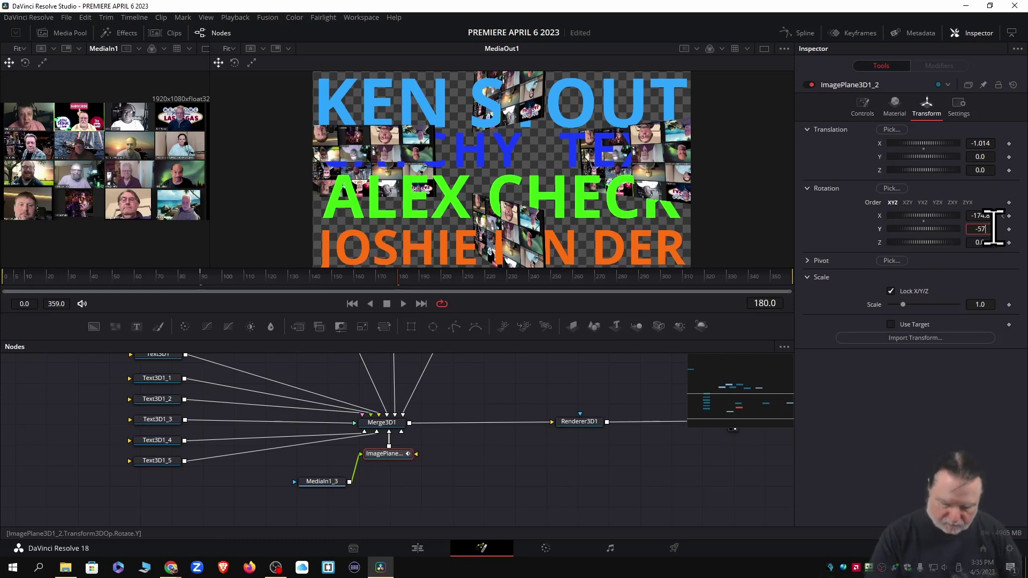
pyautogui.write('-57.4')
pyautogui.press('Tab')
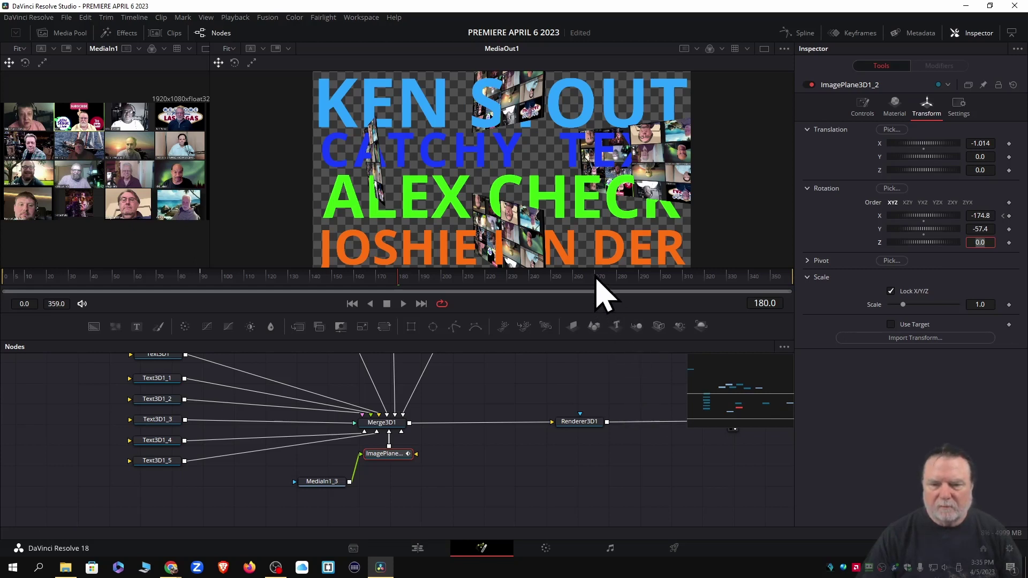
# Move the playhead to frame 270, show the Media Pool and make the viewers taller
pyautogui.click(596, 279)
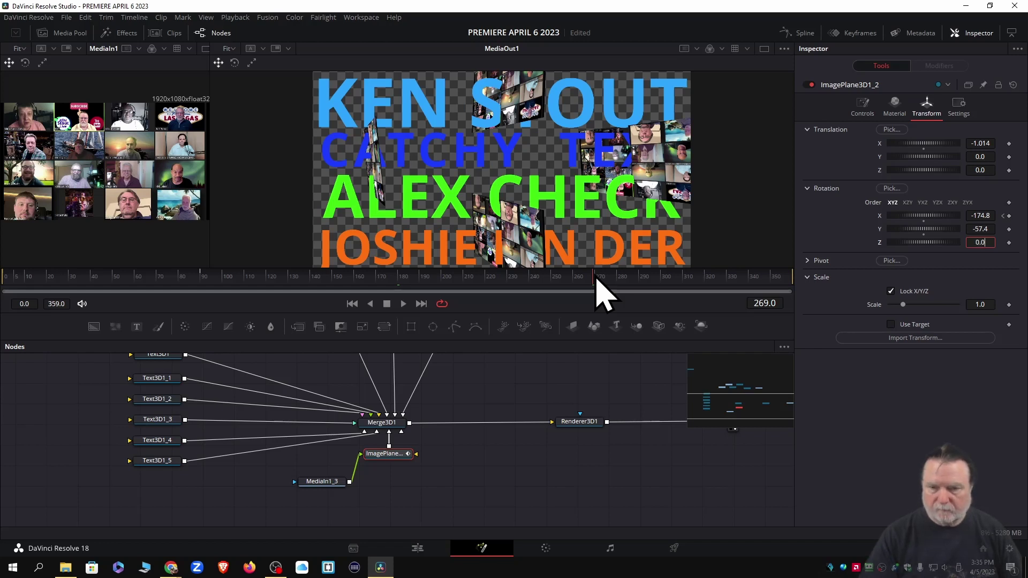
pyautogui.click(596, 278)
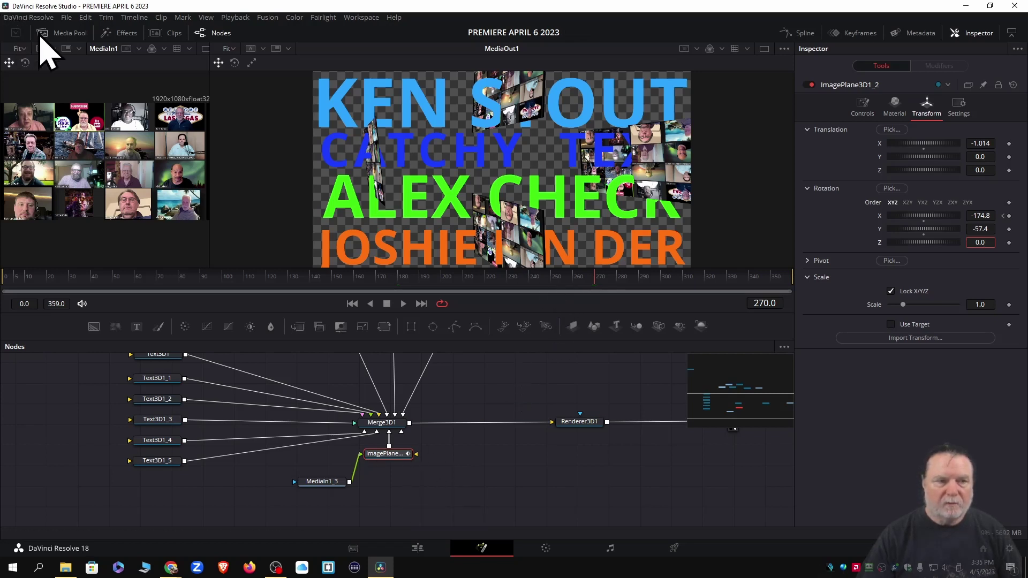
pyautogui.click(67, 33)
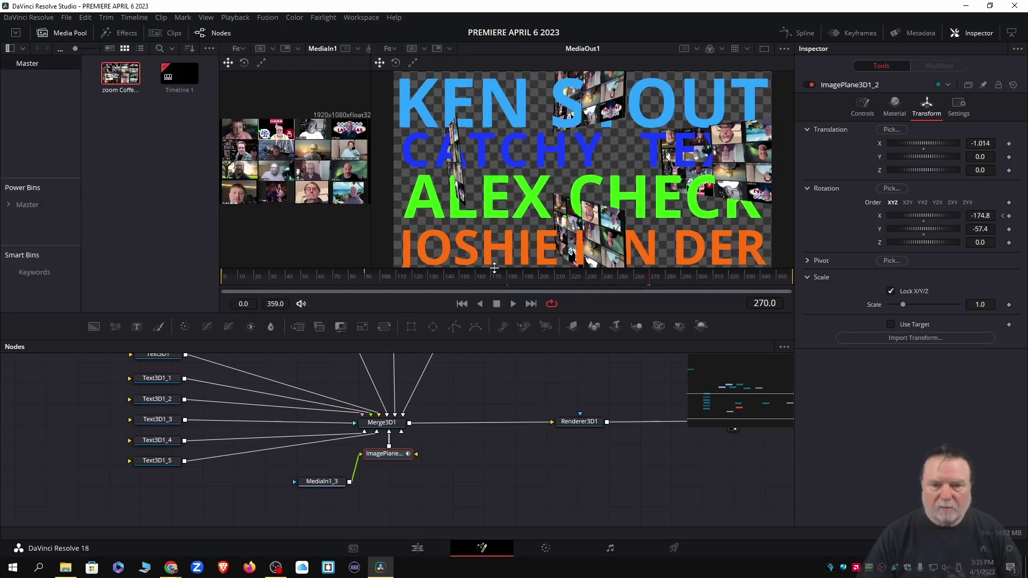
pyautogui.moveTo(492, 267); pyautogui.dragTo(491, 311)
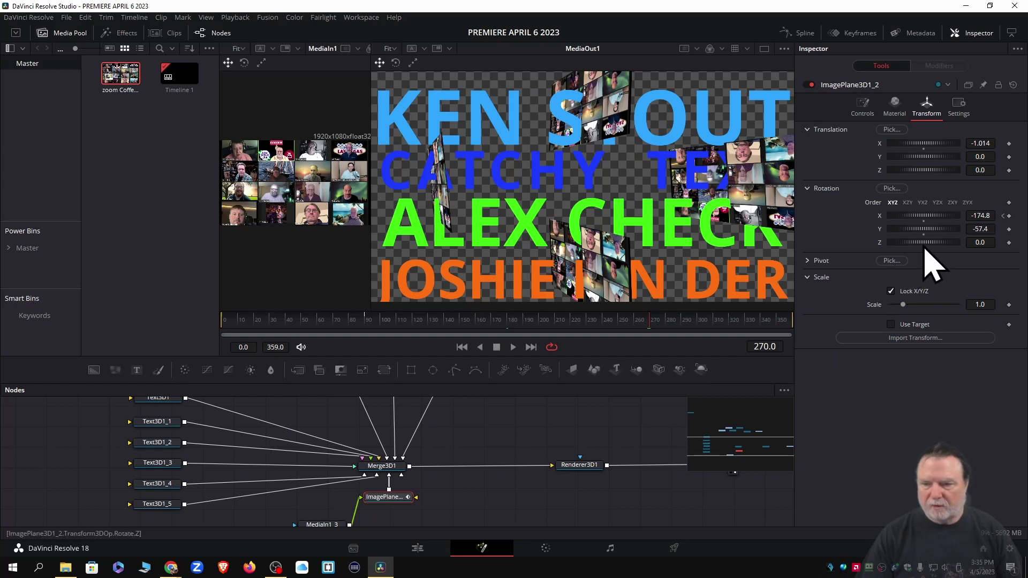
# Roll ImagePlane3D1_2 in Z and keyframe it, then roll ImagePlane3D1_3 to Z 99.1
pyautogui.moveTo(924, 247); pyautogui.dragTo(939, 251)
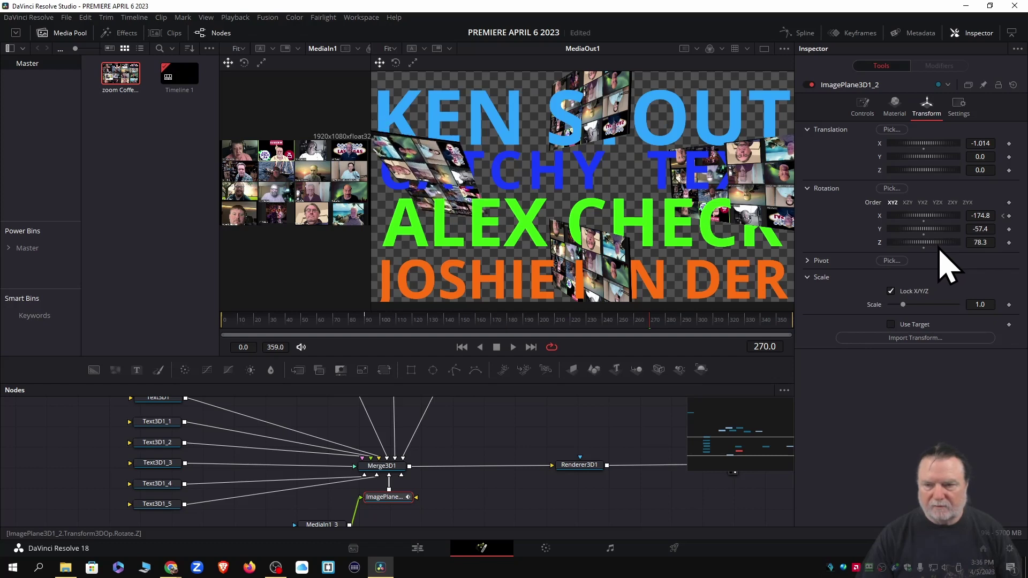
pyautogui.click(1009, 242)
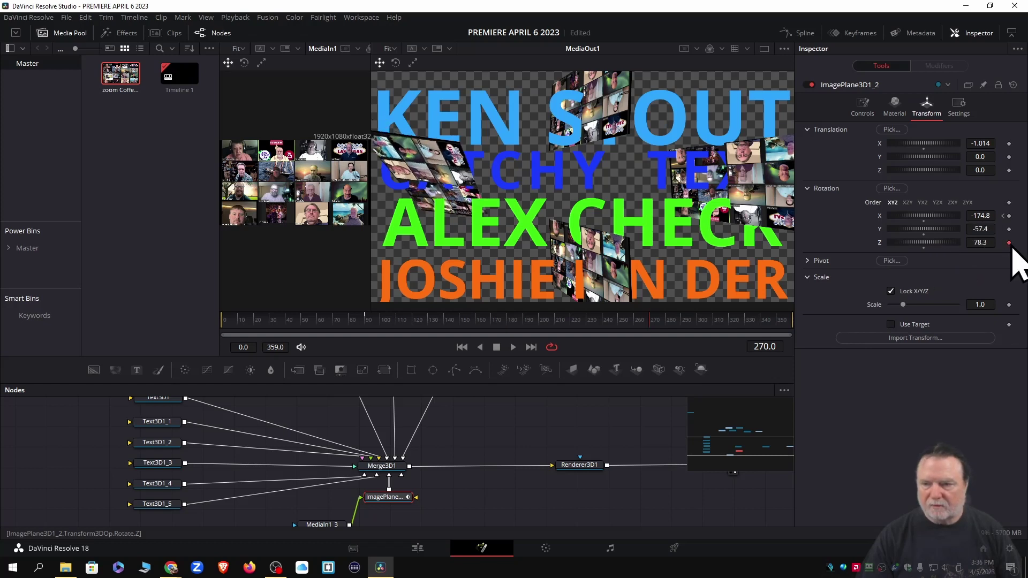
pyautogui.scroll(5, 610, 468)
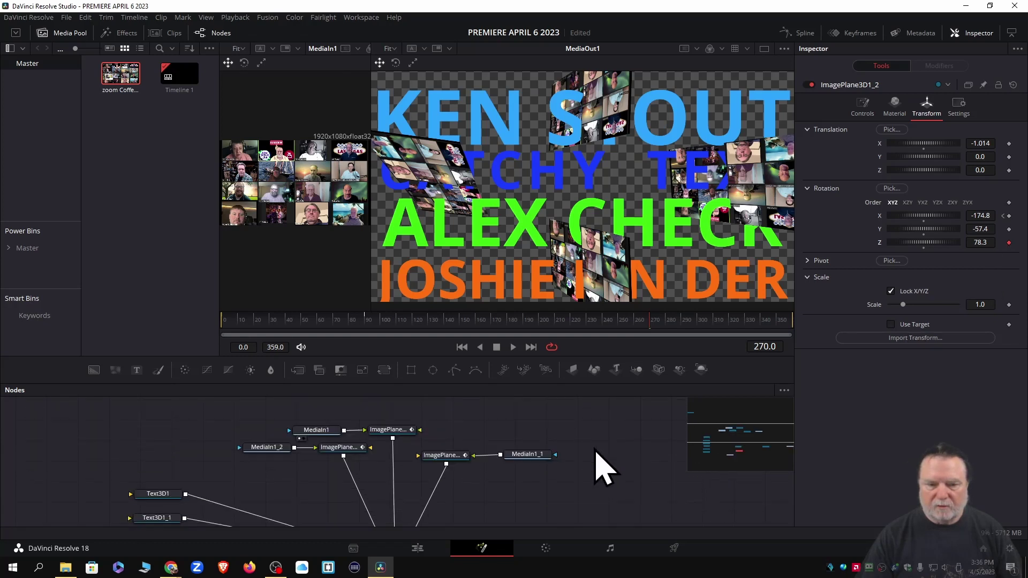
pyautogui.click(442, 457)
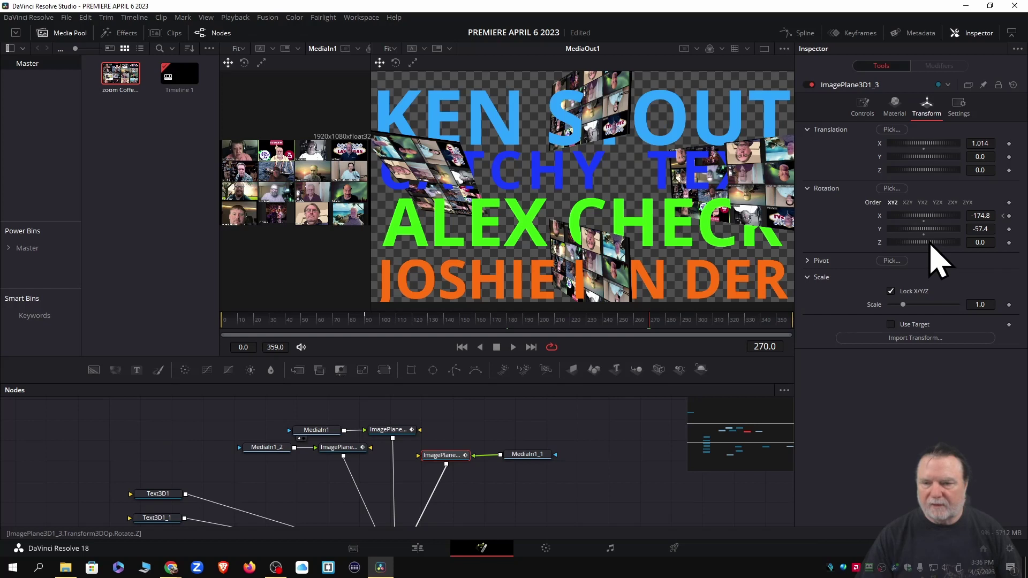
pyautogui.moveTo(931, 242); pyautogui.dragTo(952, 249)
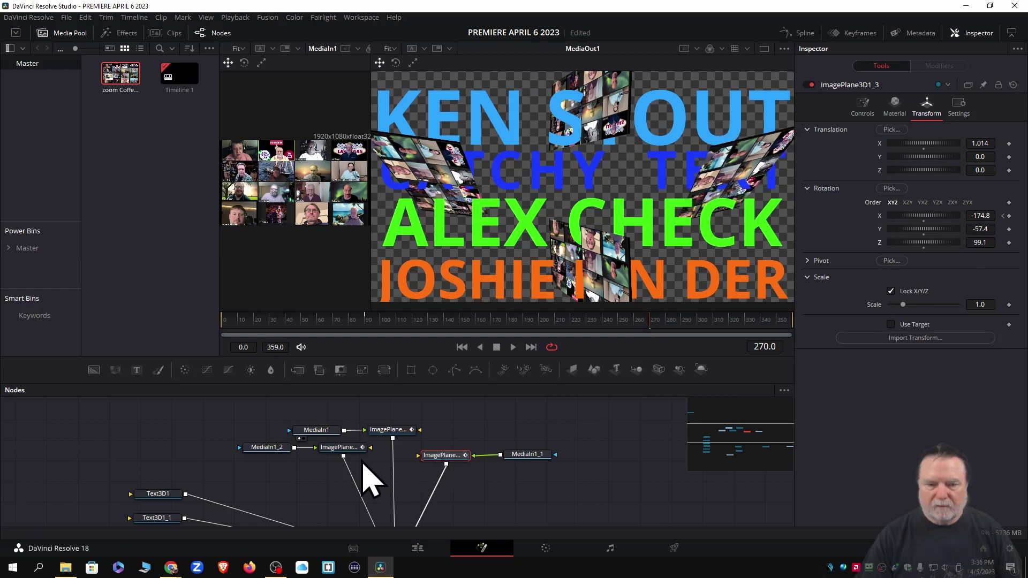
# Rotate ImagePlane3D1_1 to Z -88.7 and ImagePlane3D1 to Z 91.3
pyautogui.click(336, 450)
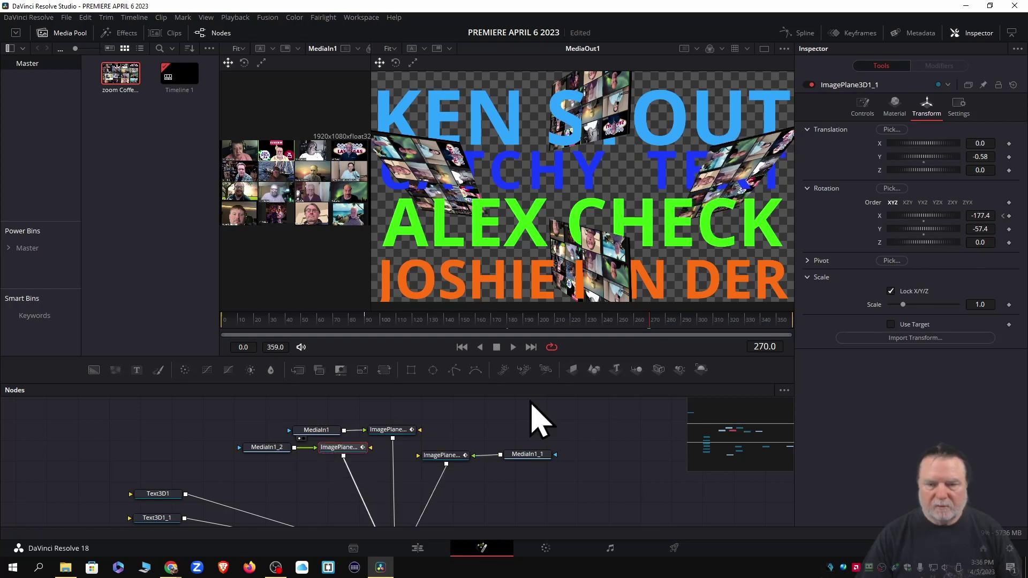
pyautogui.moveTo(935, 245); pyautogui.dragTo(915, 256)
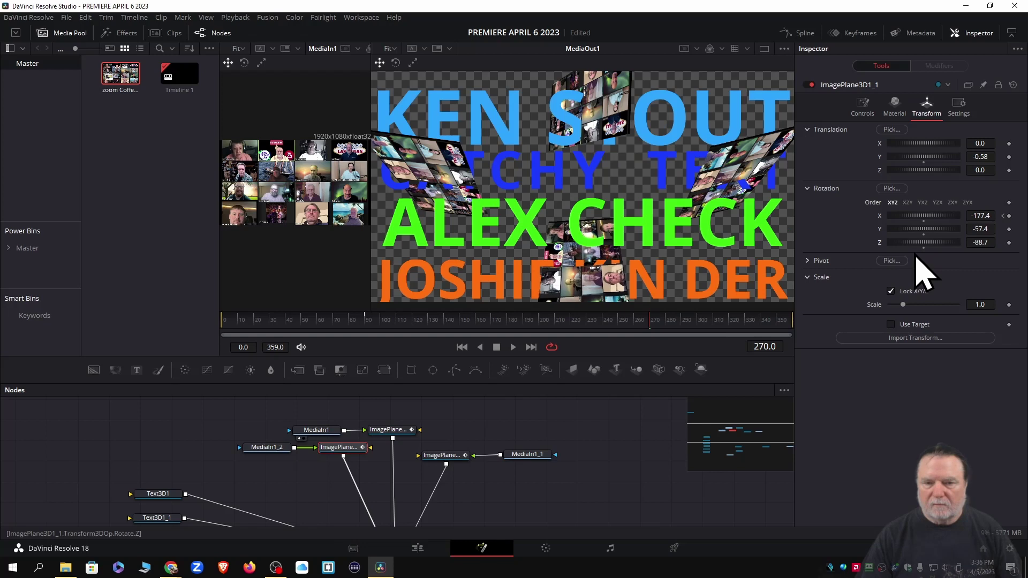
pyautogui.click(391, 431)
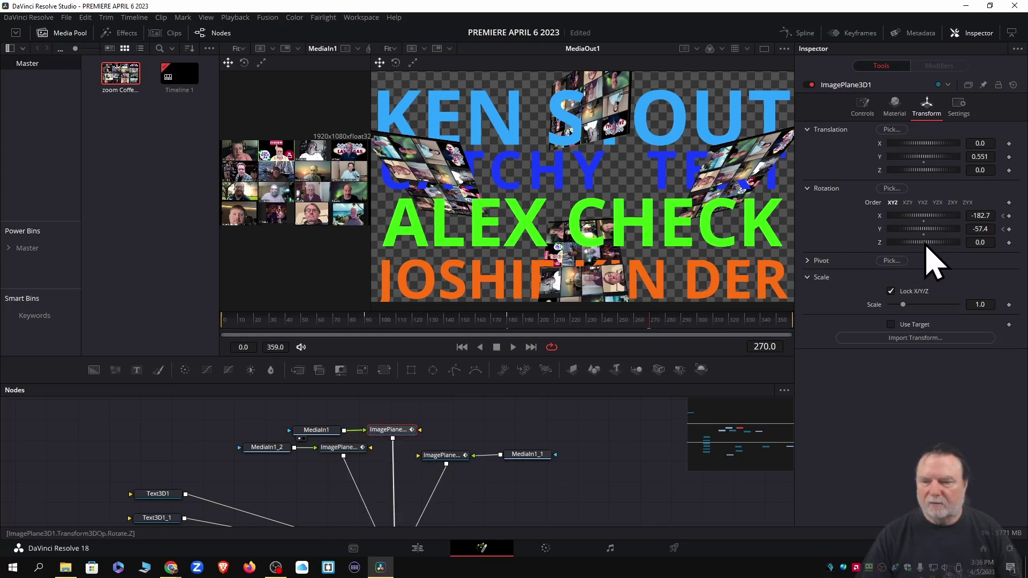
pyautogui.moveTo(927, 248)
pyautogui.mouseDown()
pyautogui.moveTo(909, 248)
pyautogui.moveTo(945, 252)
pyautogui.mouseUp()
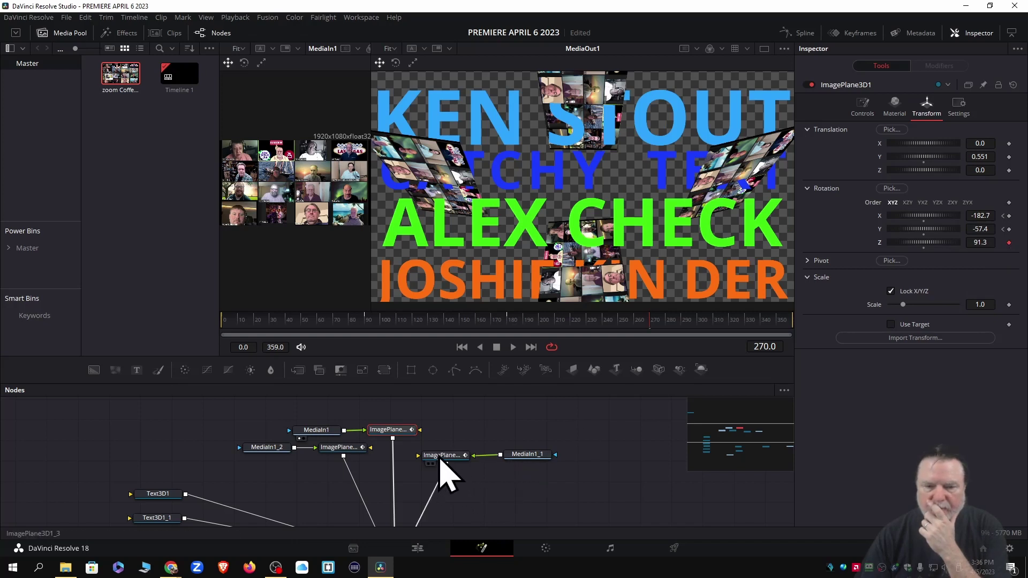
# Keyframe the Z rotations of ImagePlane3D1_3 and ImagePlane3D1_1 at frame 270
pyautogui.click(440, 456)
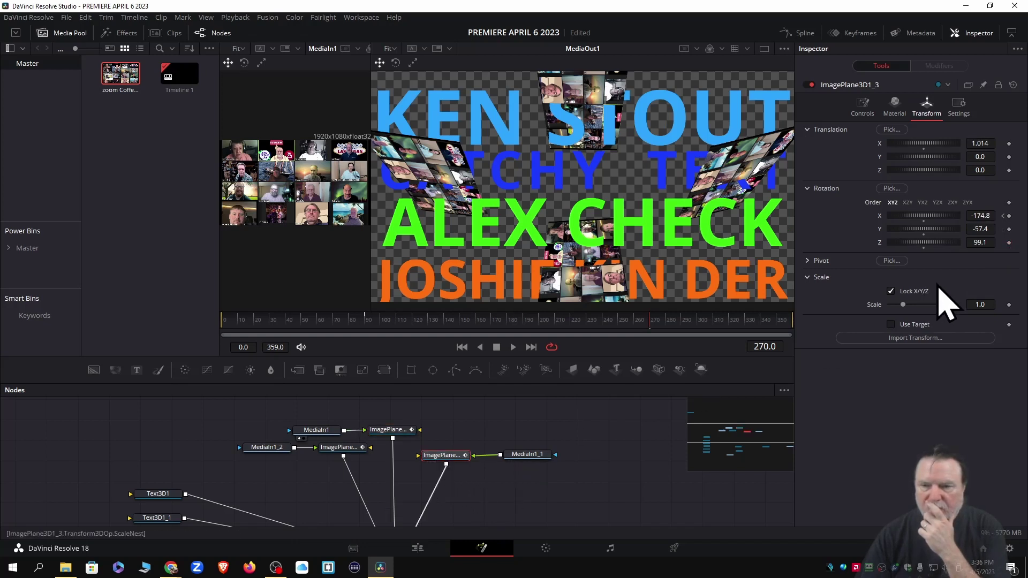
pyautogui.click(1009, 243)
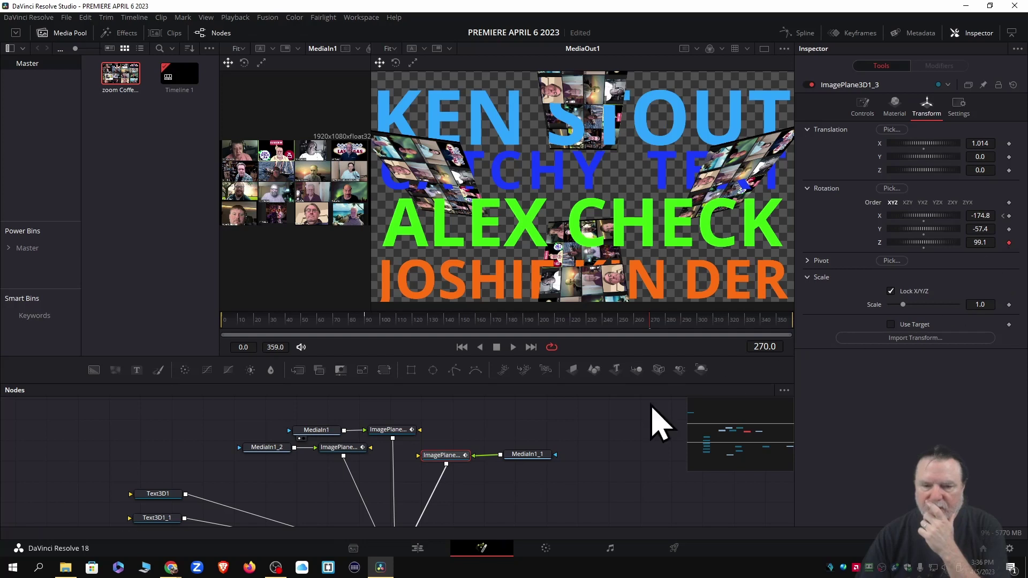
pyautogui.click(340, 450)
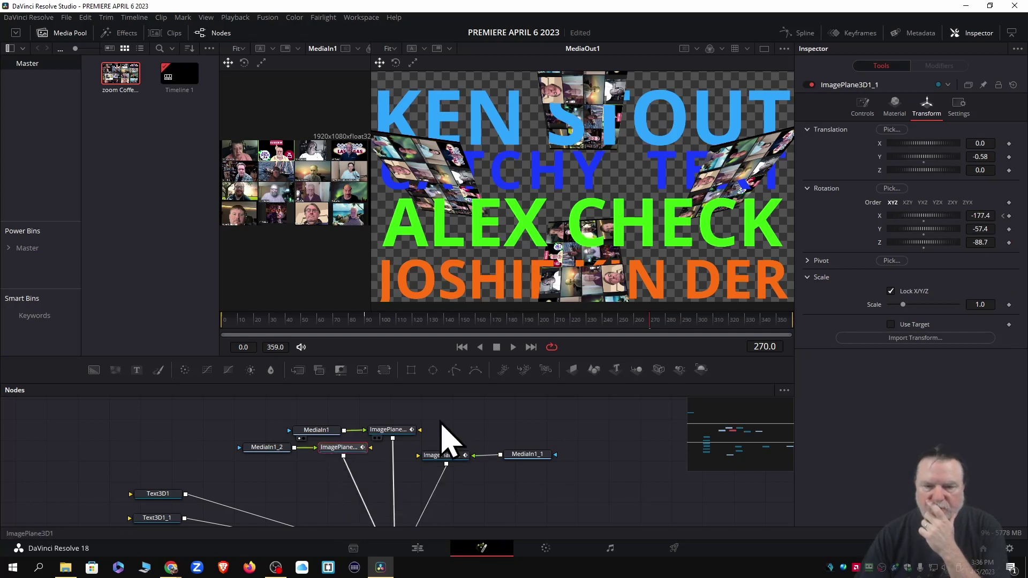
pyautogui.click(1009, 243)
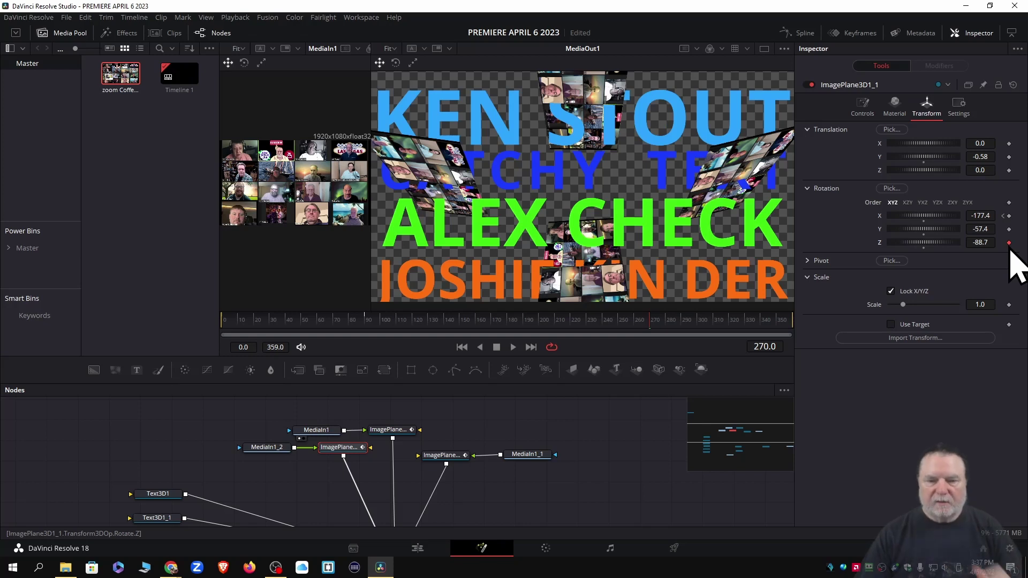
# Go to frame 355 and load ImagePlane3D1's rotation settings in the Inspector
pyautogui.click(779, 328)
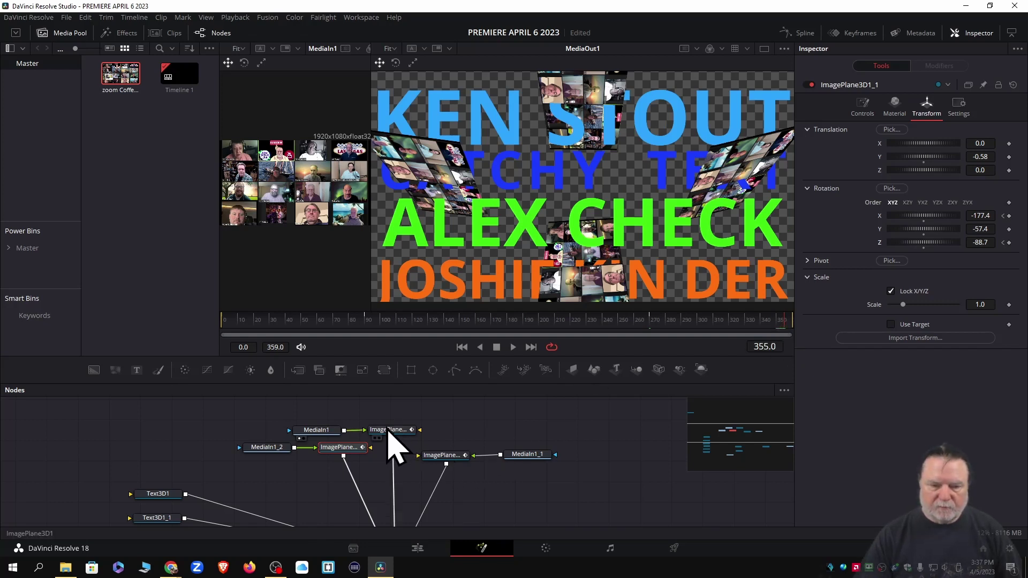
pyautogui.click(389, 431)
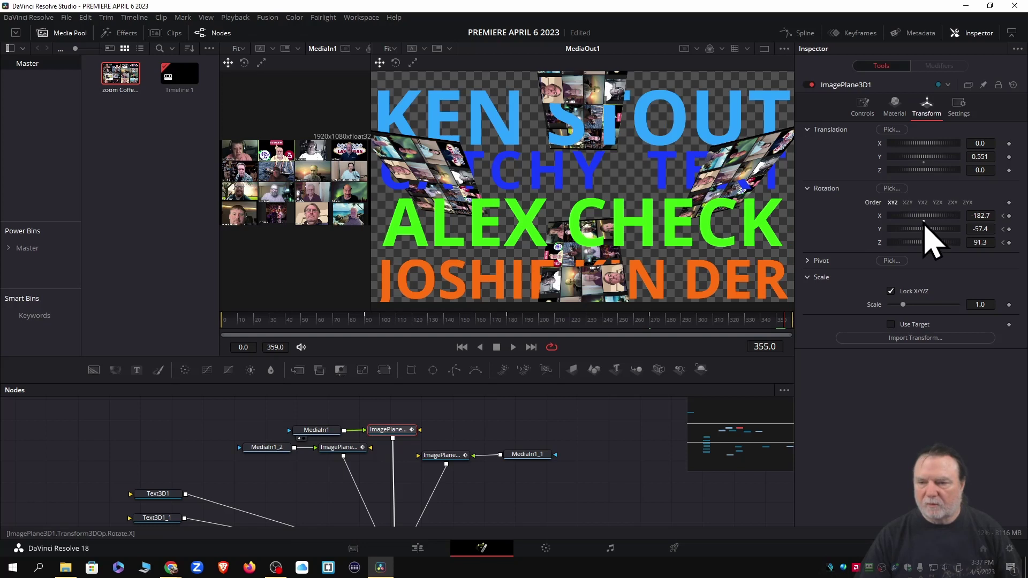
# Reset X, Y and Z rotation to 0 on ImagePlane3D1 and ImagePlane3D1_1
pyautogui.doubleClick(925, 216)
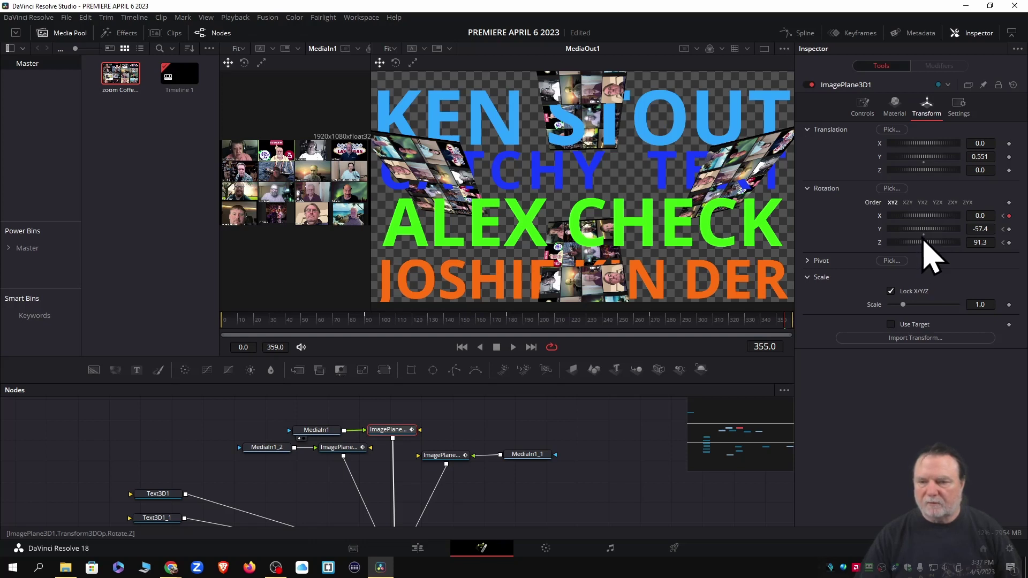
pyautogui.doubleClick(924, 230)
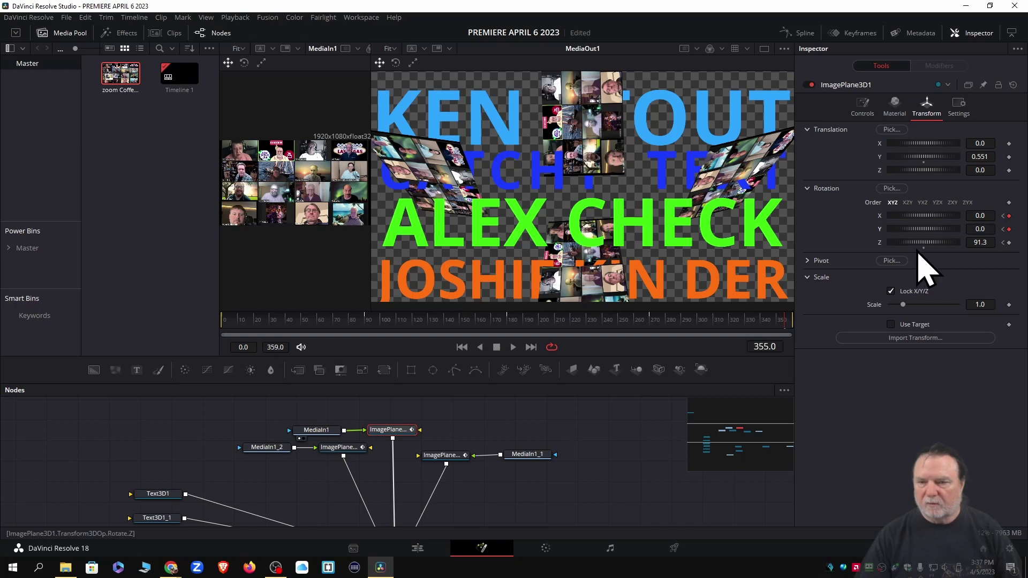
pyautogui.doubleClick(922, 245)
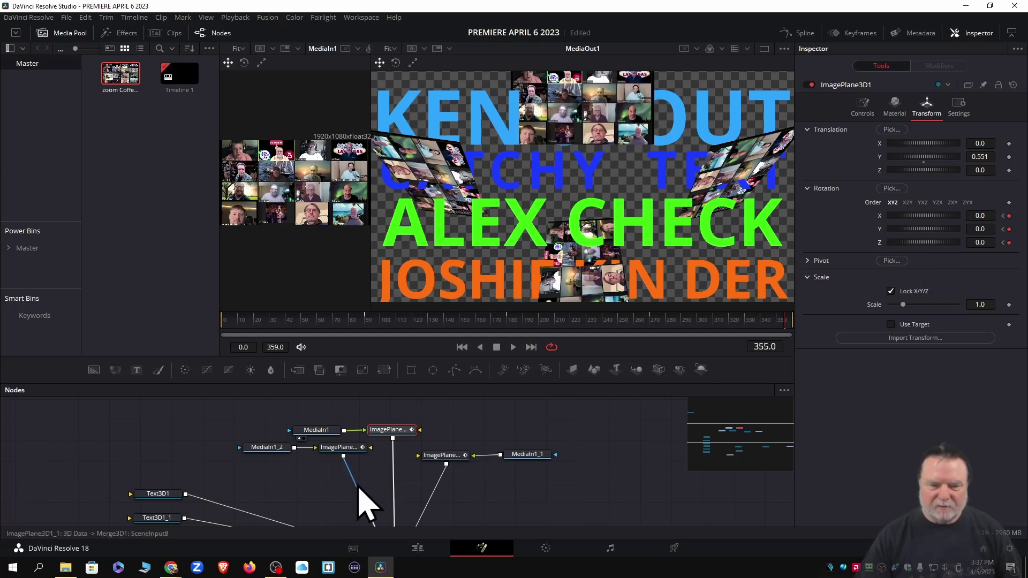
pyautogui.click(339, 448)
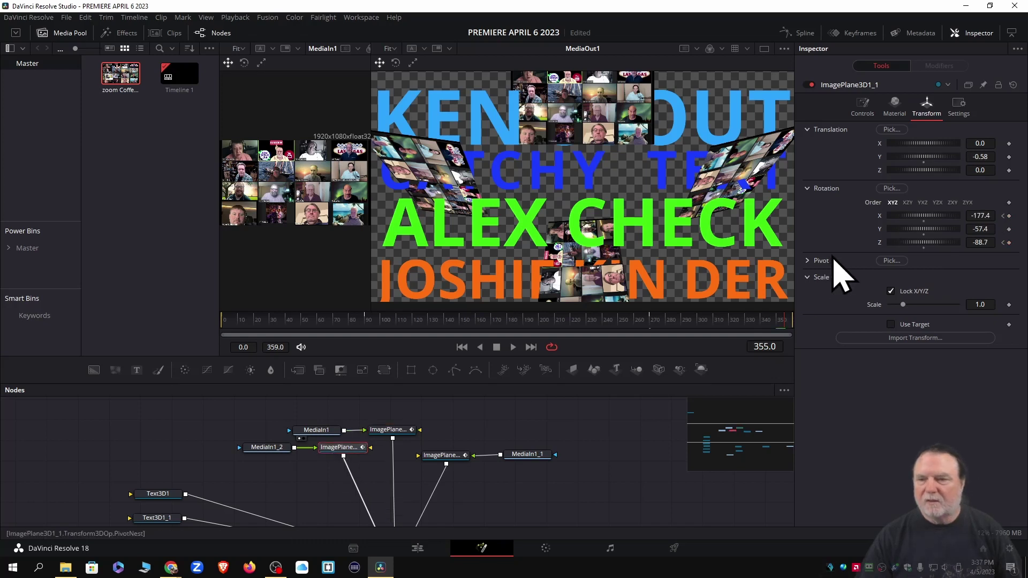
pyautogui.doubleClick(923, 219)
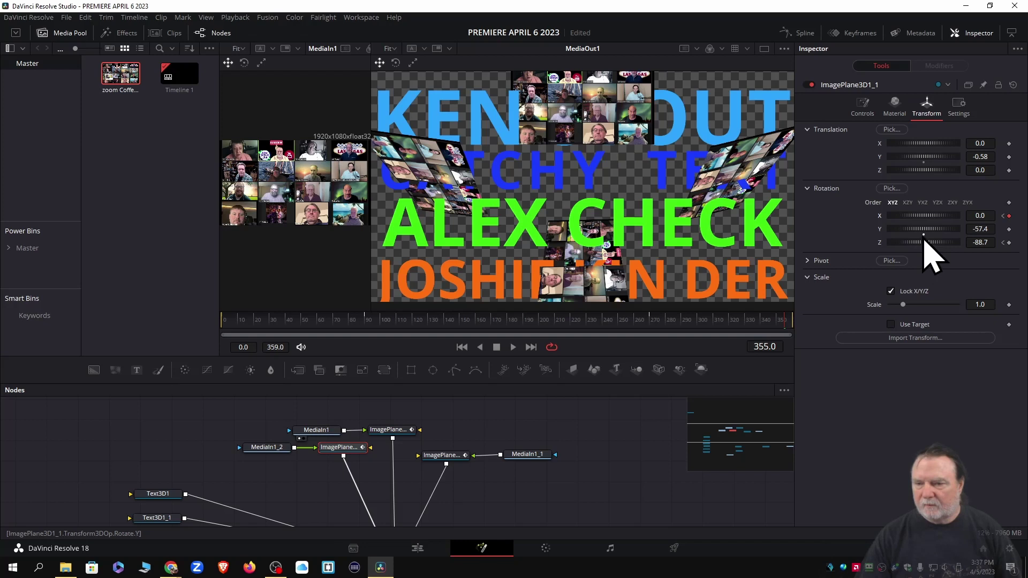
pyautogui.doubleClick(924, 230)
pyautogui.doubleClick(924, 244)
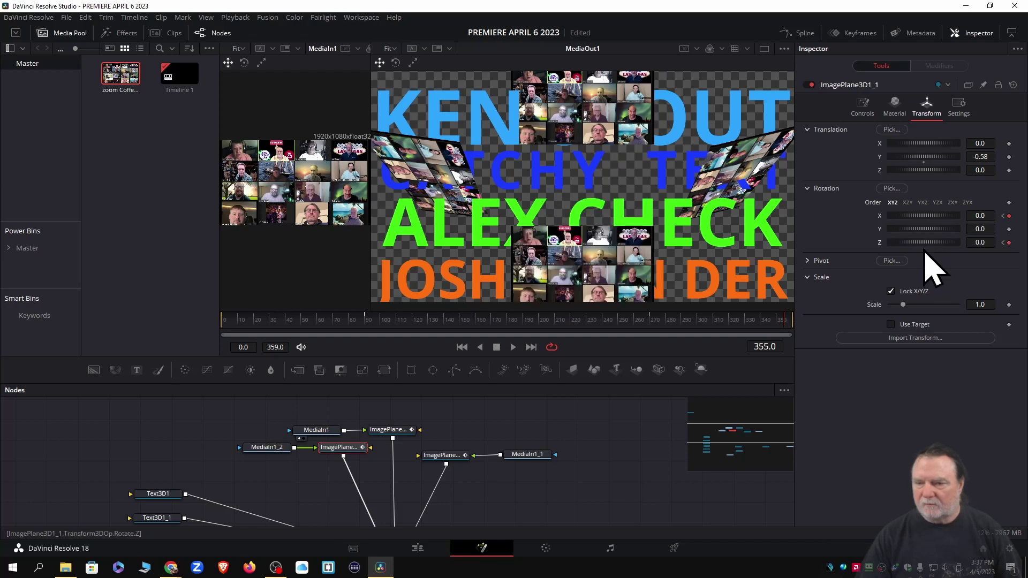
# Zero ImagePlane3D1_3's X and Z and ImagePlane3D1_2's Z rotation, then switch to the Edit page
pyautogui.click(436, 456)
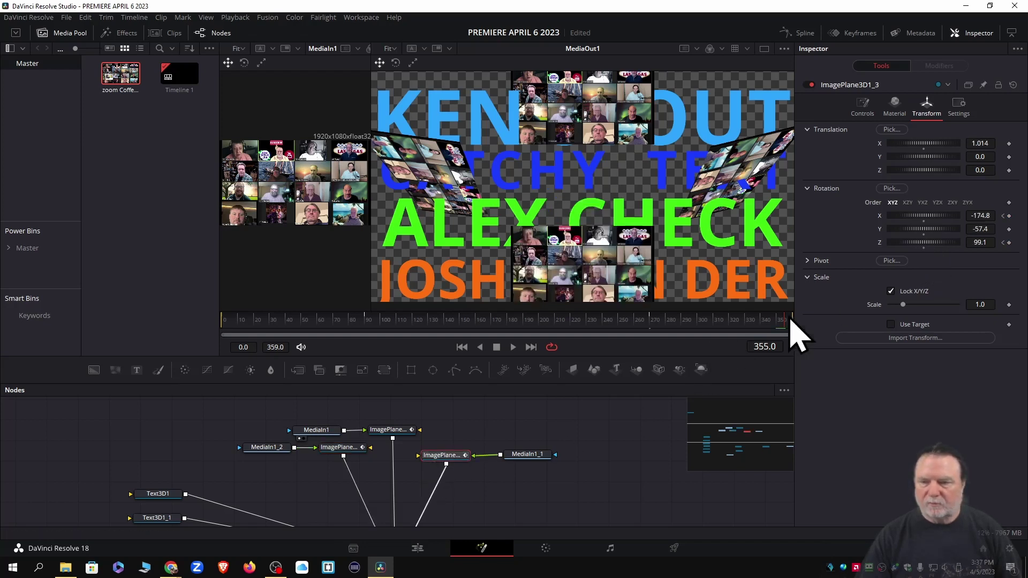
pyautogui.doubleClick(922, 217)
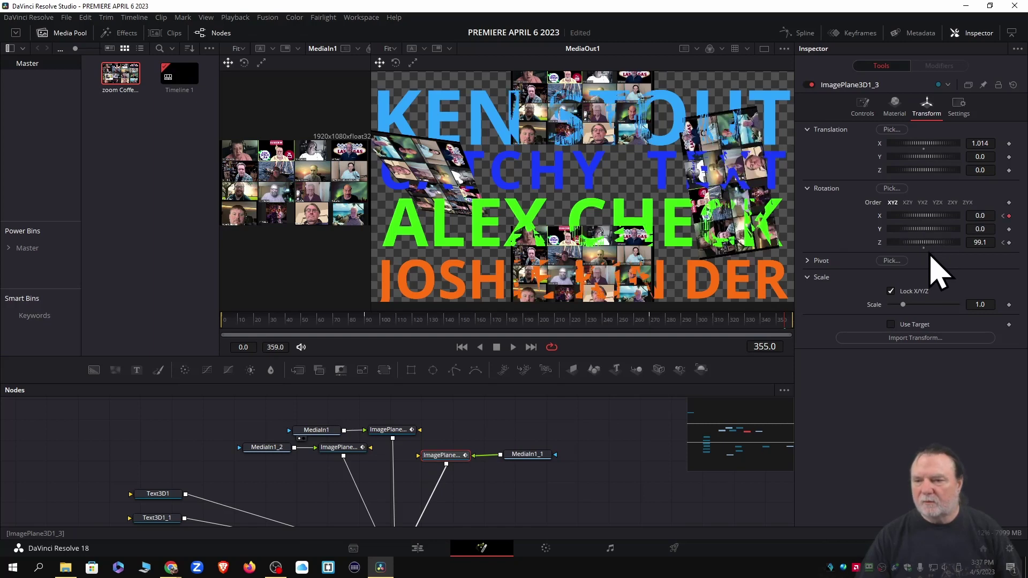
pyautogui.doubleClick(928, 243)
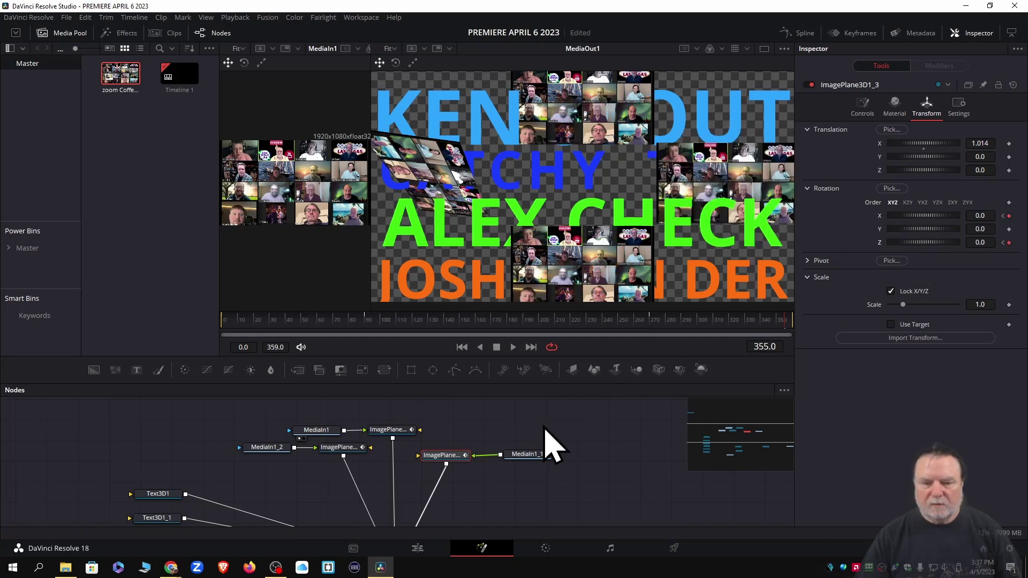
pyautogui.scroll(-3, 557, 444)
pyautogui.click(381, 499)
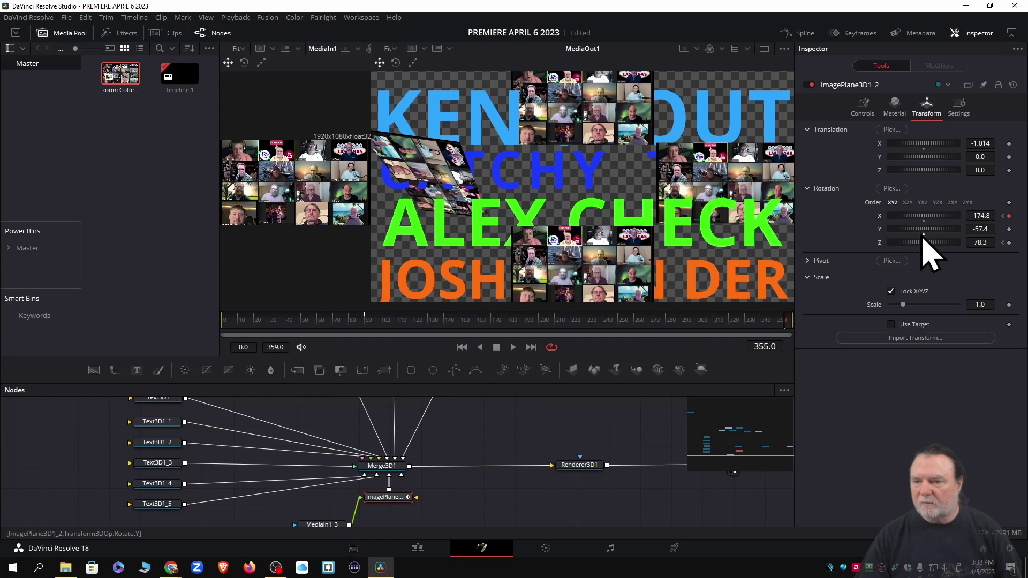
pyautogui.doubleClick(929, 242)
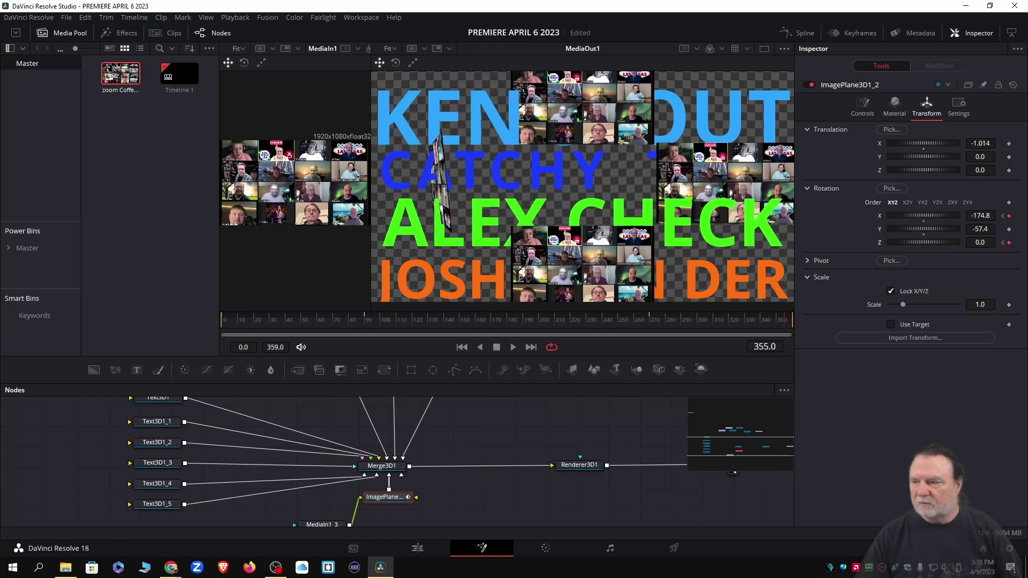
pyautogui.hotkey('alt', 'Tab')
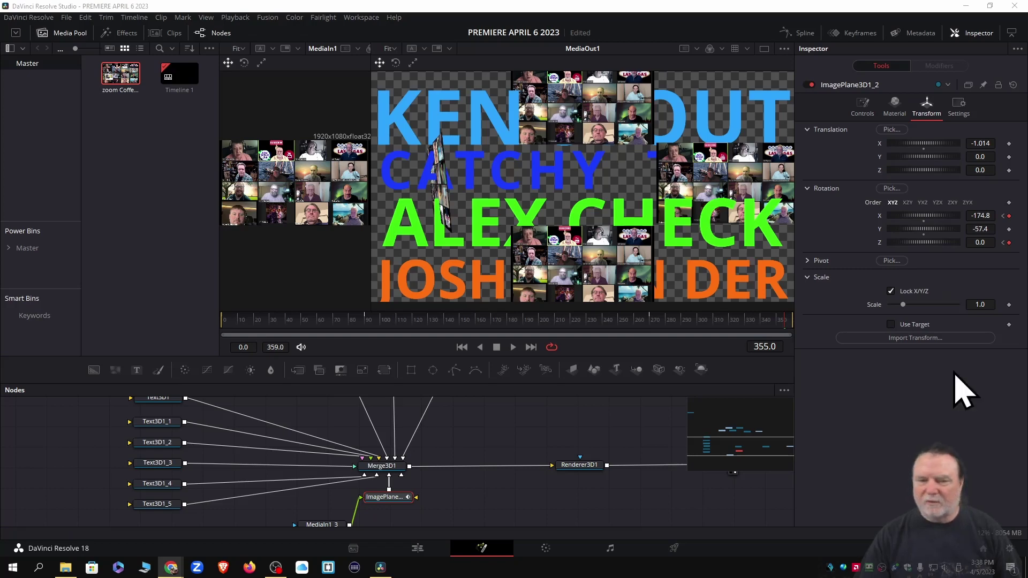
pyautogui.click(417, 549)
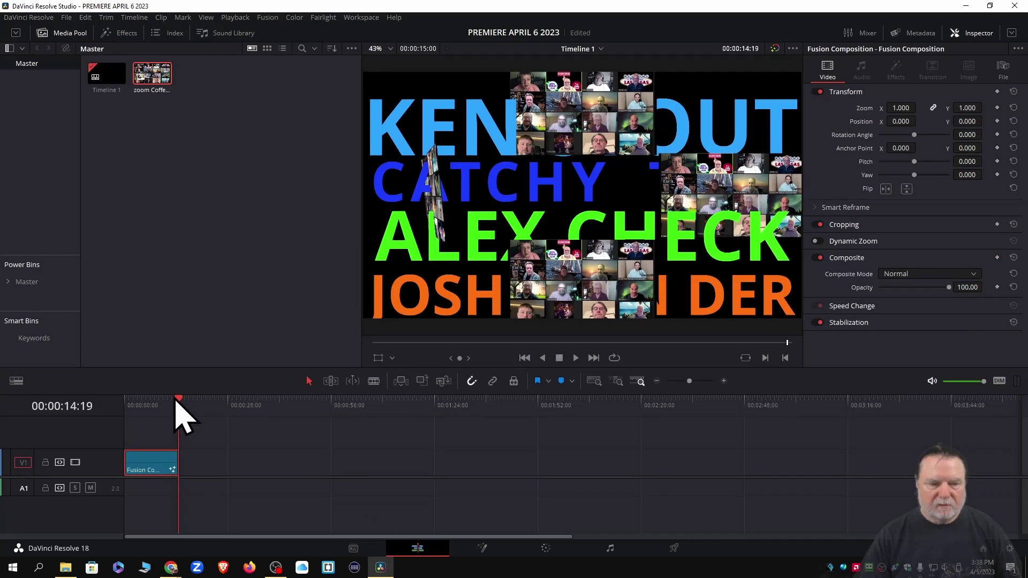
# Play the title from the first frame in a taller viewer, rewind, then go to the Deliver page
pyautogui.moveTo(179, 412); pyautogui.dragTo(127, 413)
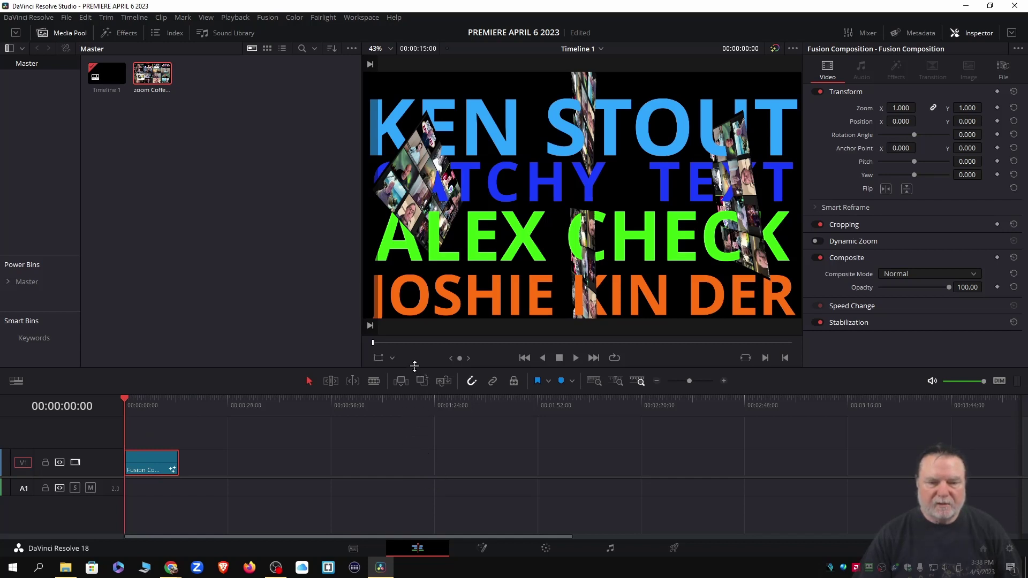
pyautogui.moveTo(411, 368); pyautogui.dragTo(408, 414)
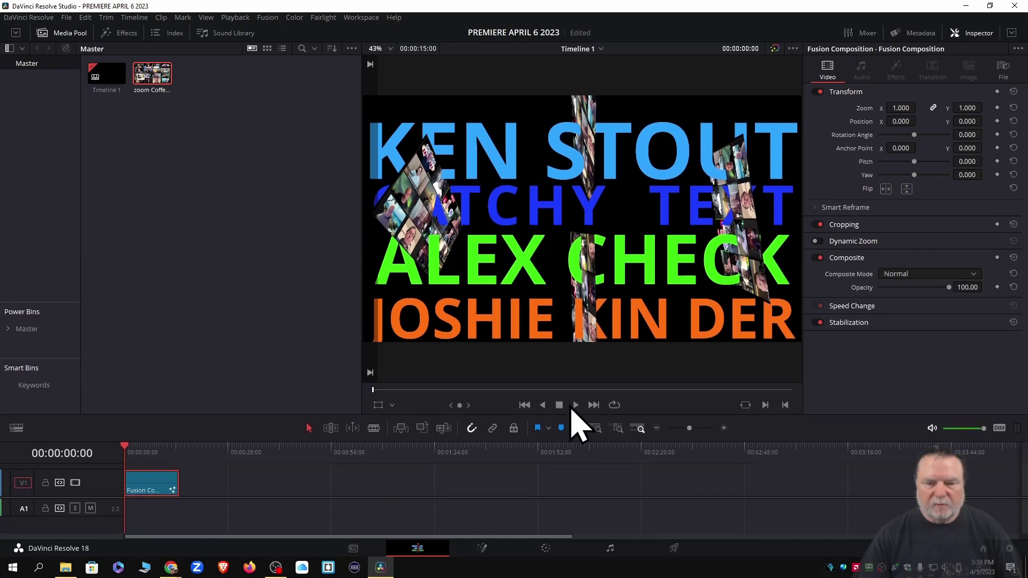
pyautogui.click(576, 406)
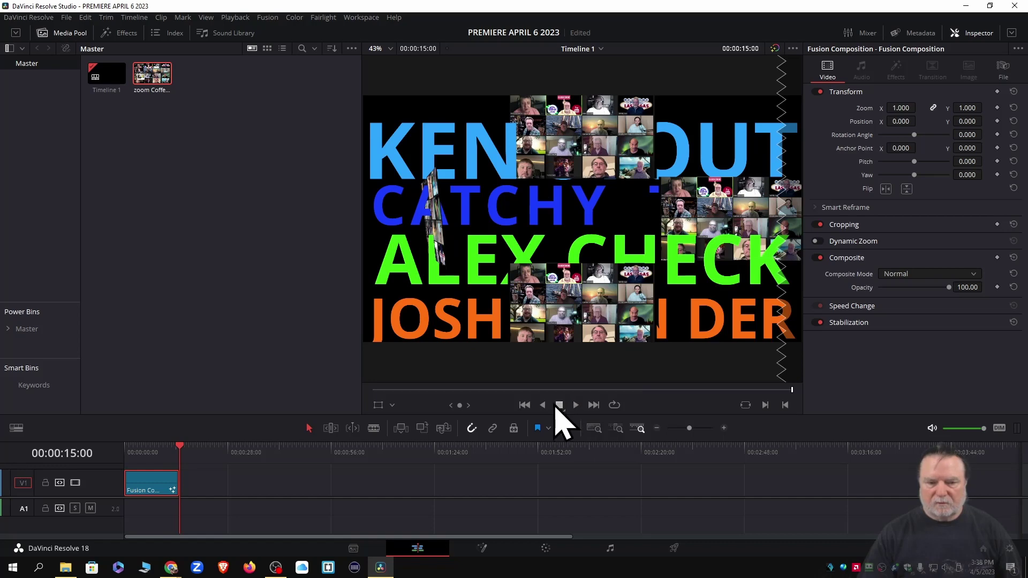
pyautogui.click(524, 405)
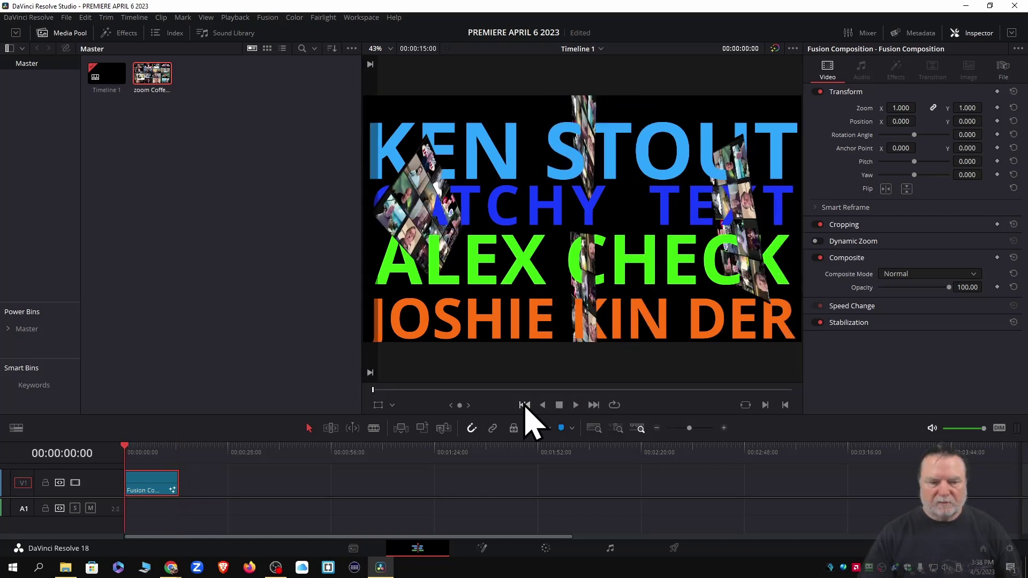
pyautogui.click(672, 550)
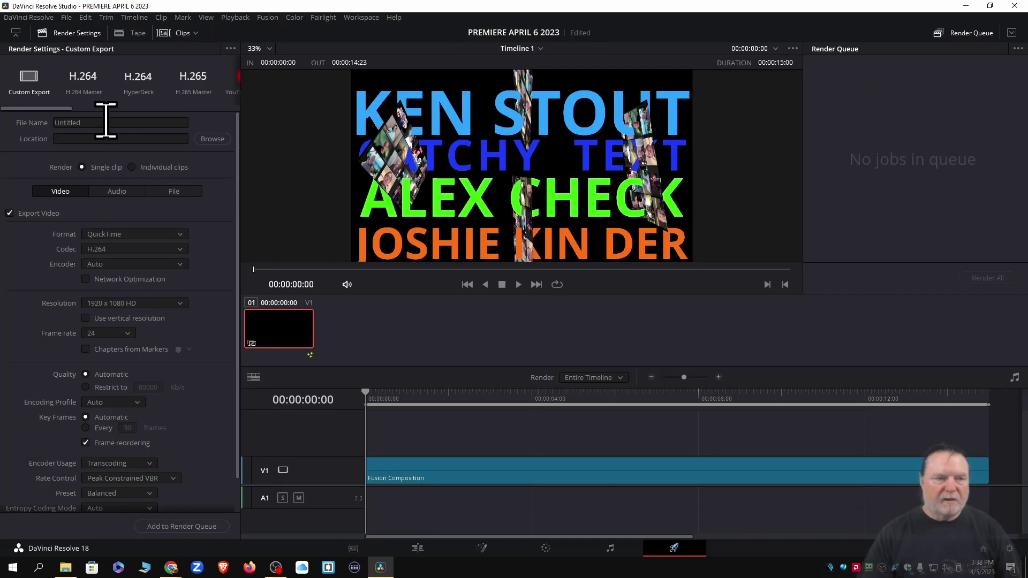
# Name the render FOUR PLAINS AND TEXT, saved to D:\Davinci\Davinci Completed Projects\test
pyautogui.click(105, 122)
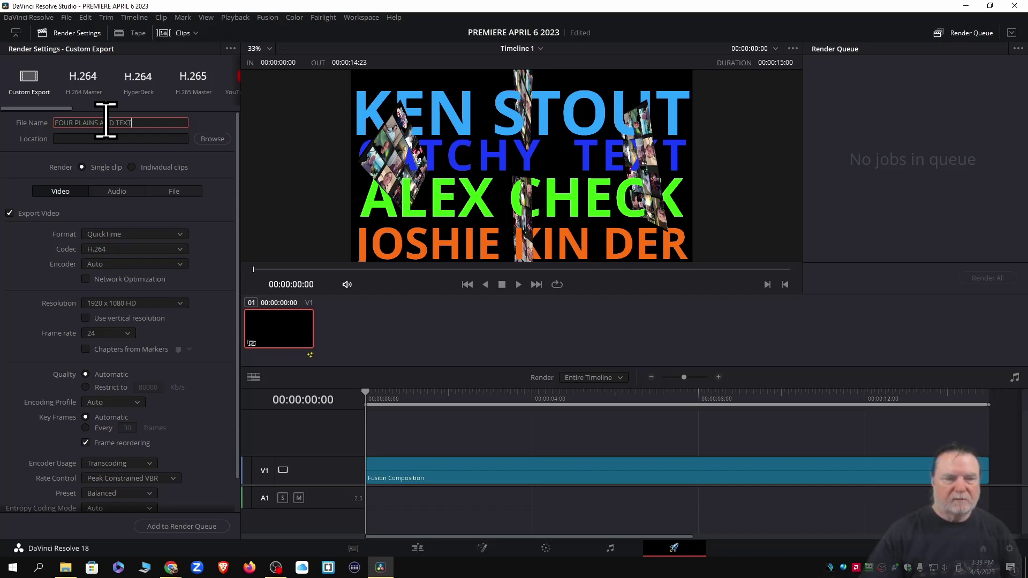
pyautogui.click(212, 140)
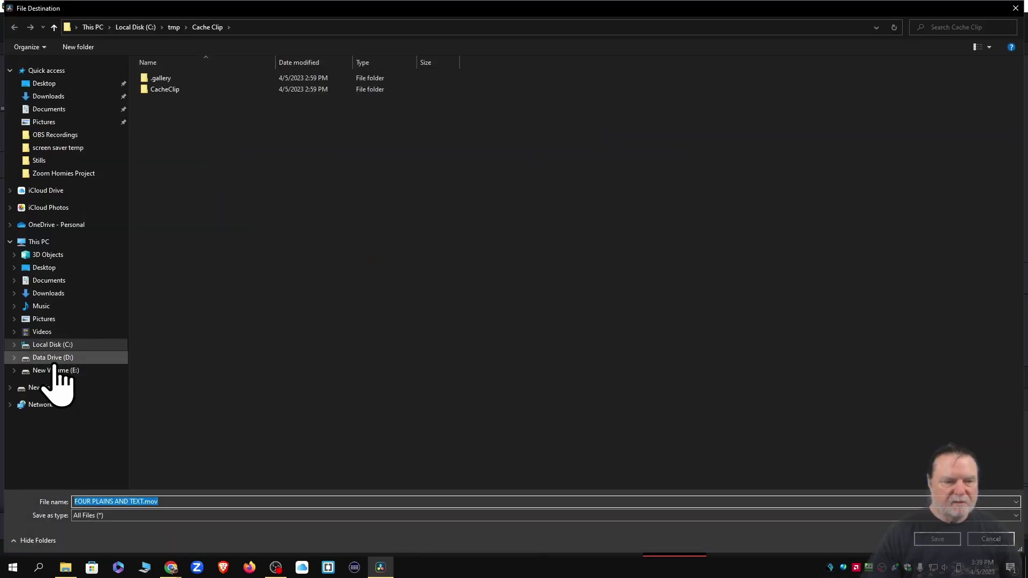
pyautogui.click(53, 357)
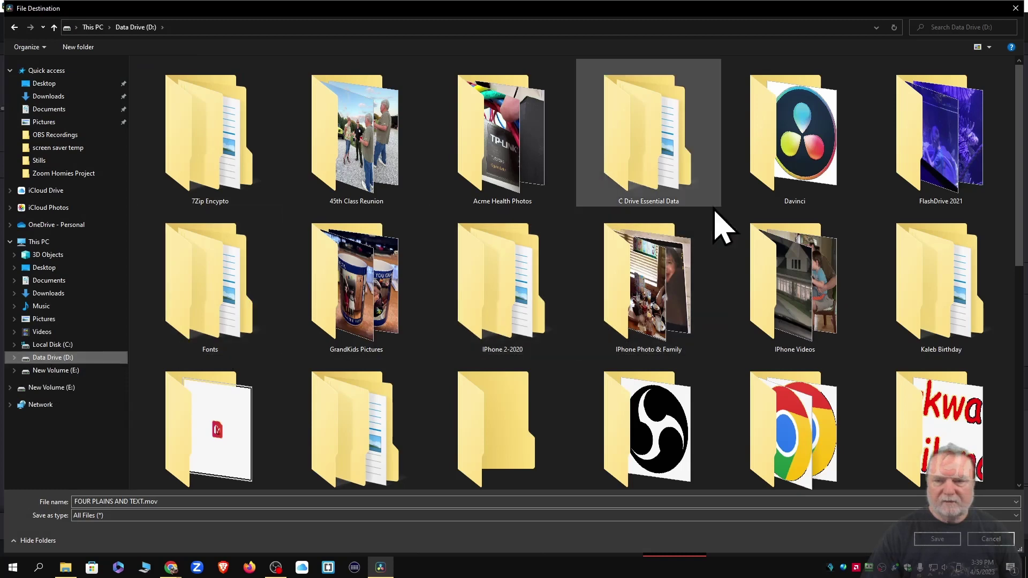
pyautogui.doubleClick(790, 176)
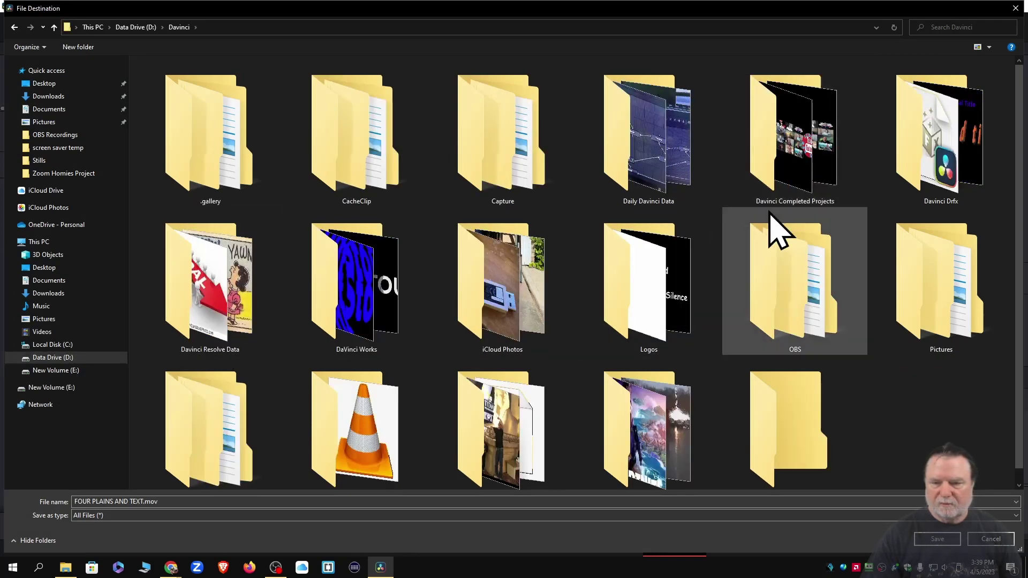
pyautogui.scroll(-1, 772, 249)
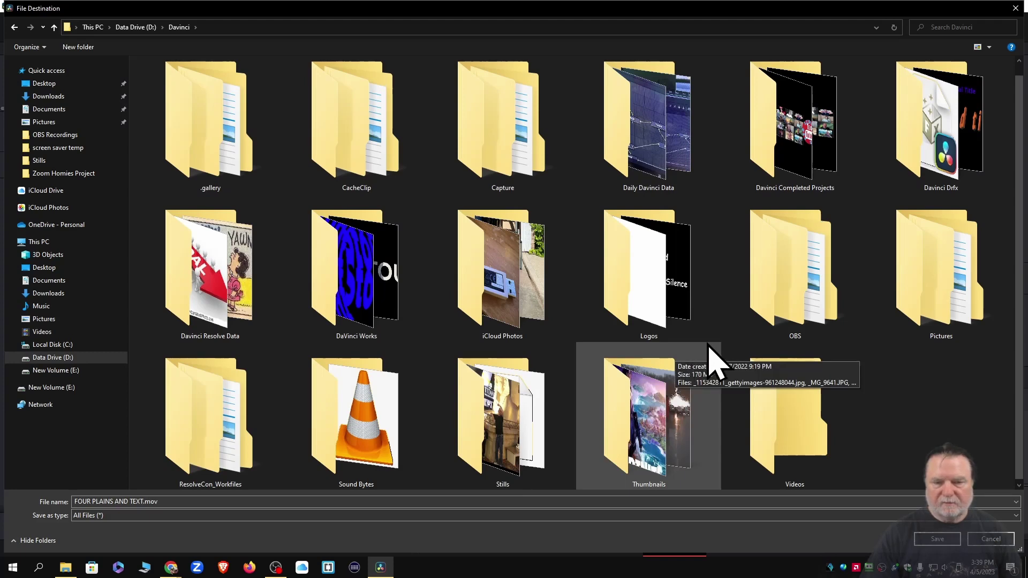
pyautogui.doubleClick(792, 161)
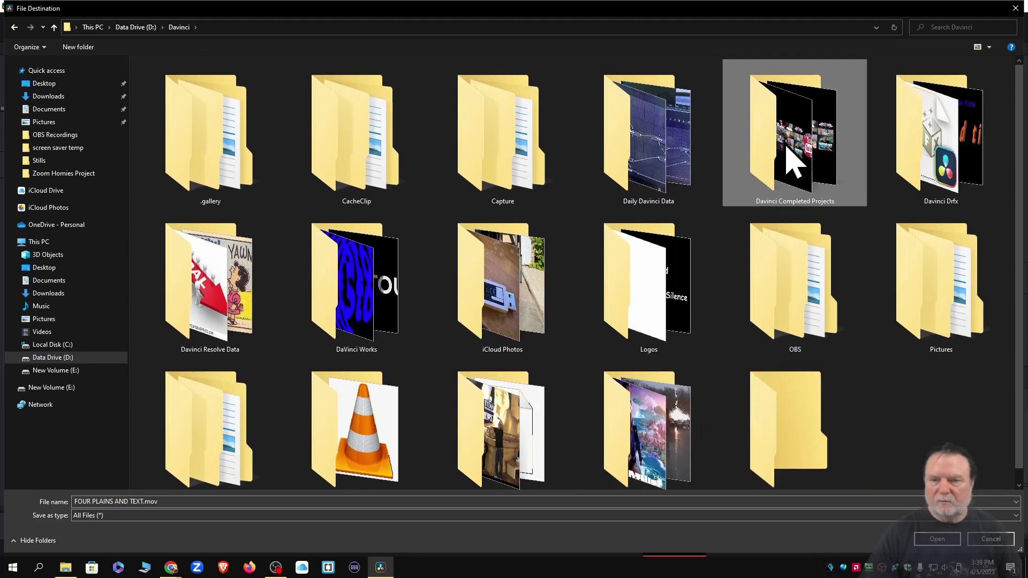
pyautogui.scroll(-3, 744, 241)
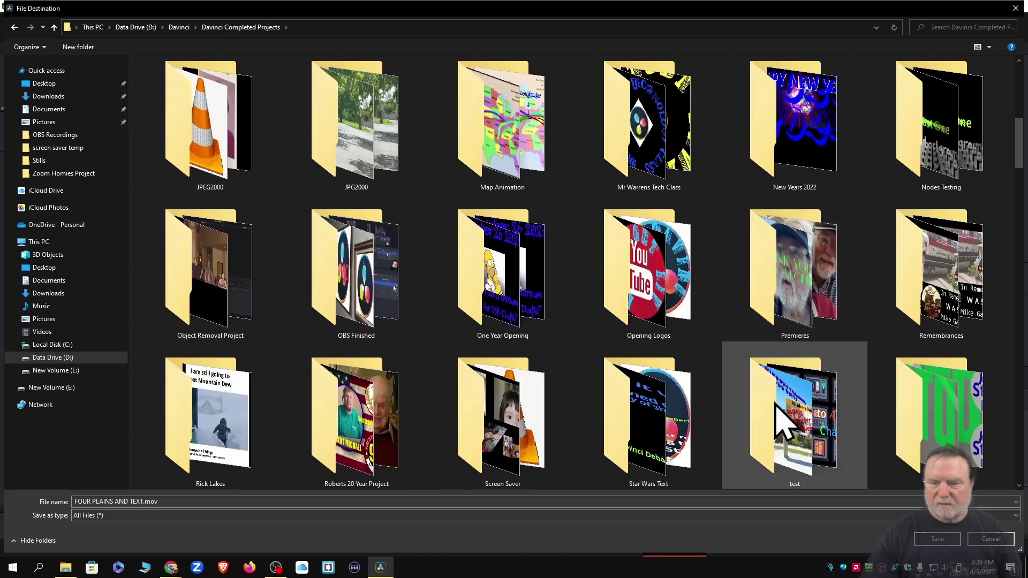
pyautogui.click(784, 423)
pyautogui.doubleClick(785, 423)
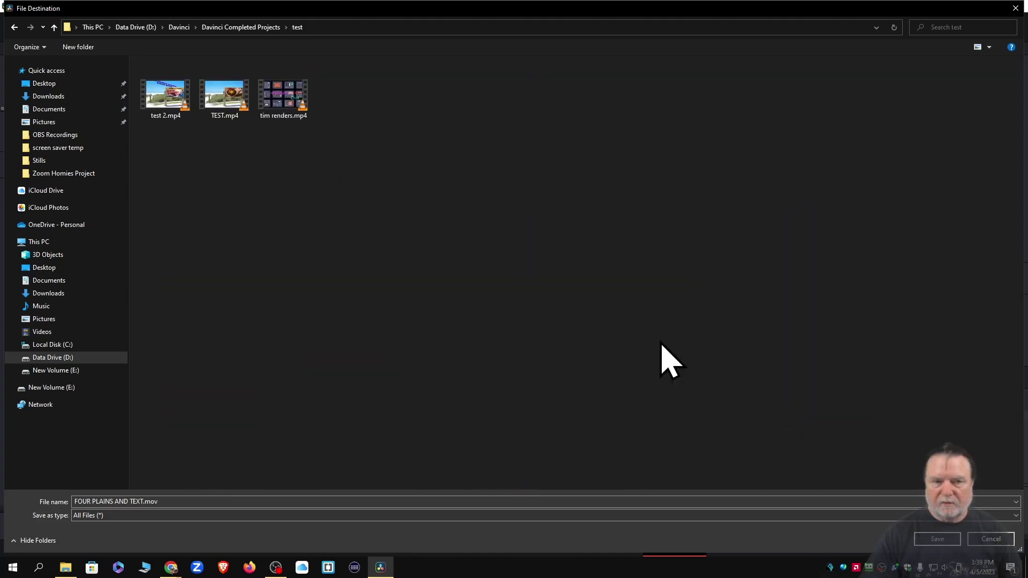
pyautogui.click(937, 538)
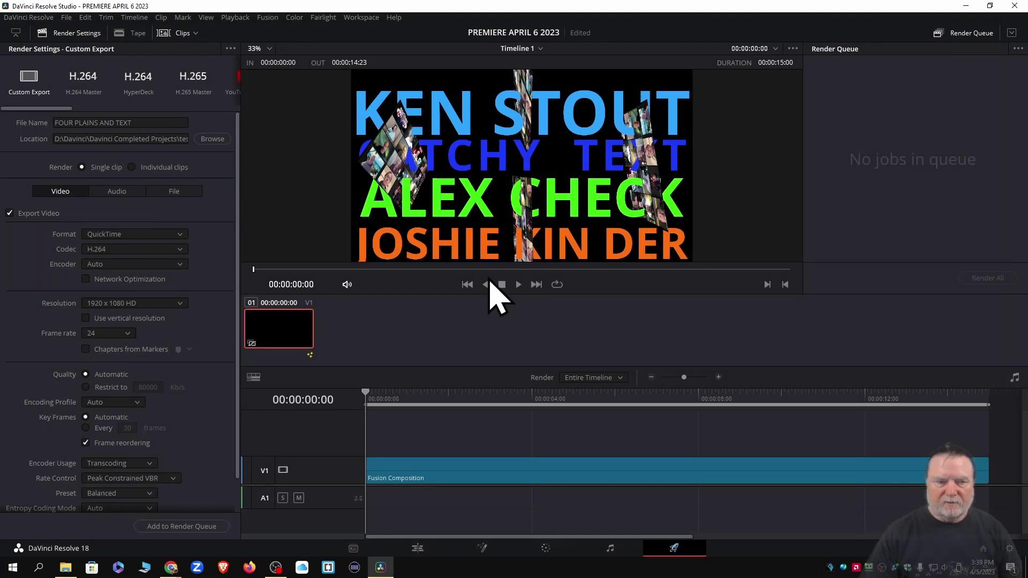
# Set the format to MP4, queue the job and render FOUR PLAINS AND TEXT.mp4
pyautogui.click(179, 236)
pyautogui.click(94, 319)
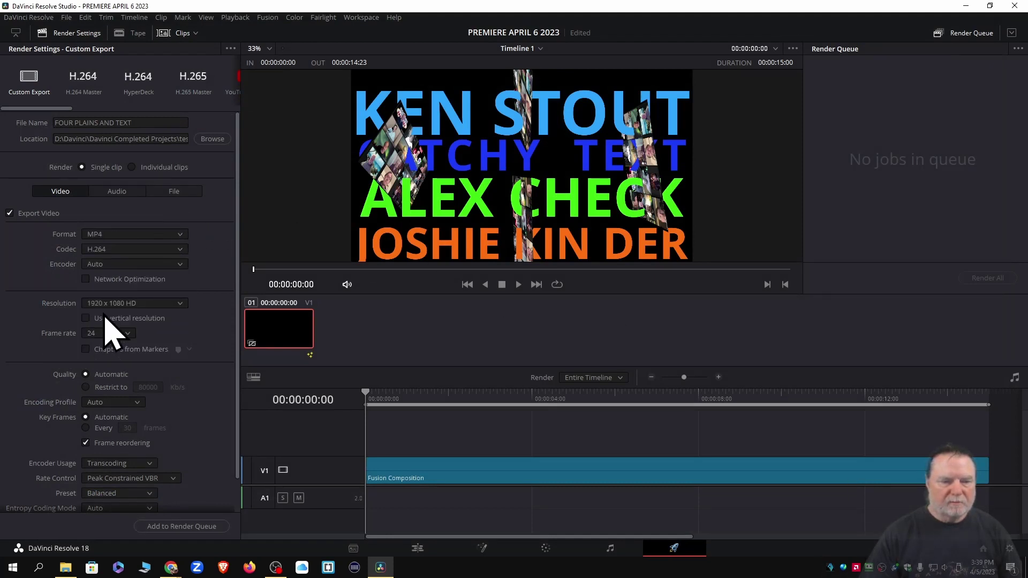
pyautogui.click(174, 527)
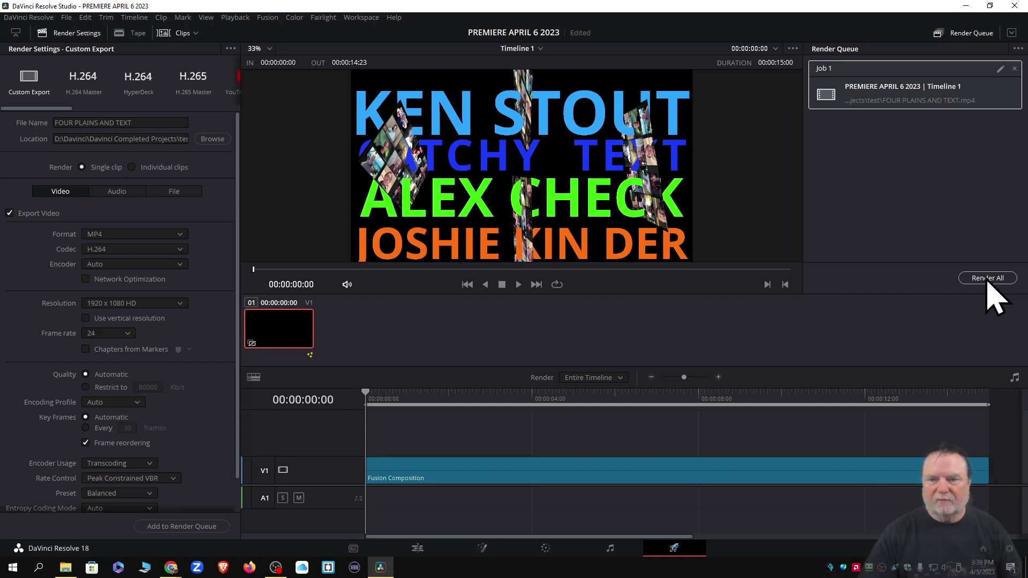
pyautogui.click(988, 279)
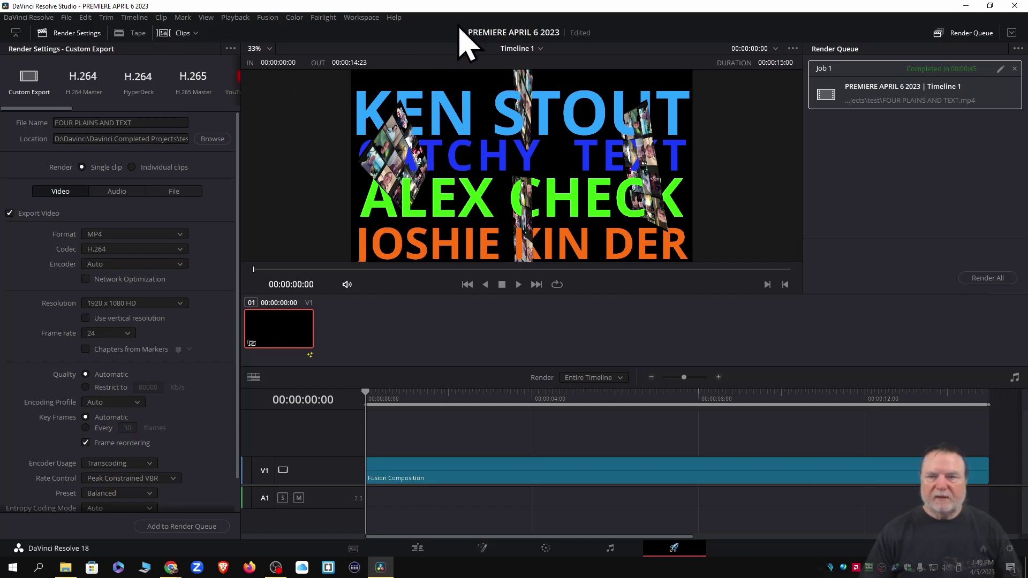
# Close DaVinci Resolve and open the Davinci Completed Projects folder from its desktop shortcut
pyautogui.click(1016, 6)
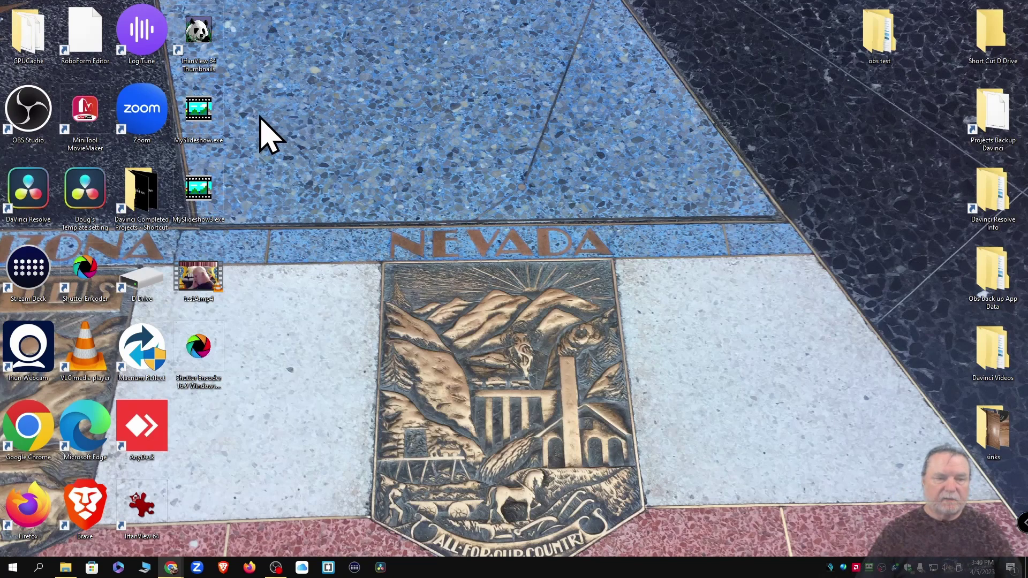
pyautogui.doubleClick(142, 211)
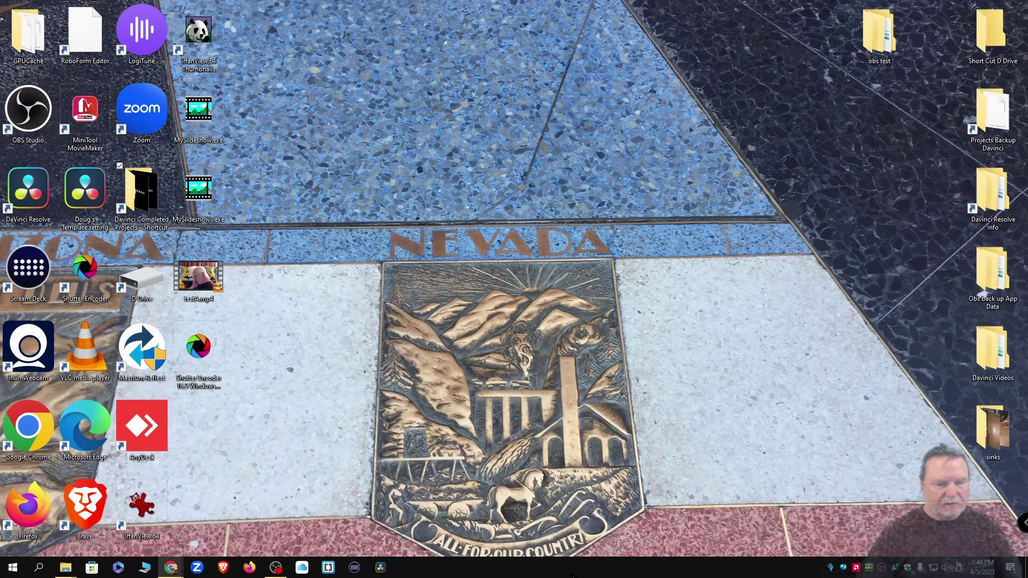
pyautogui.moveTo(65, 567)
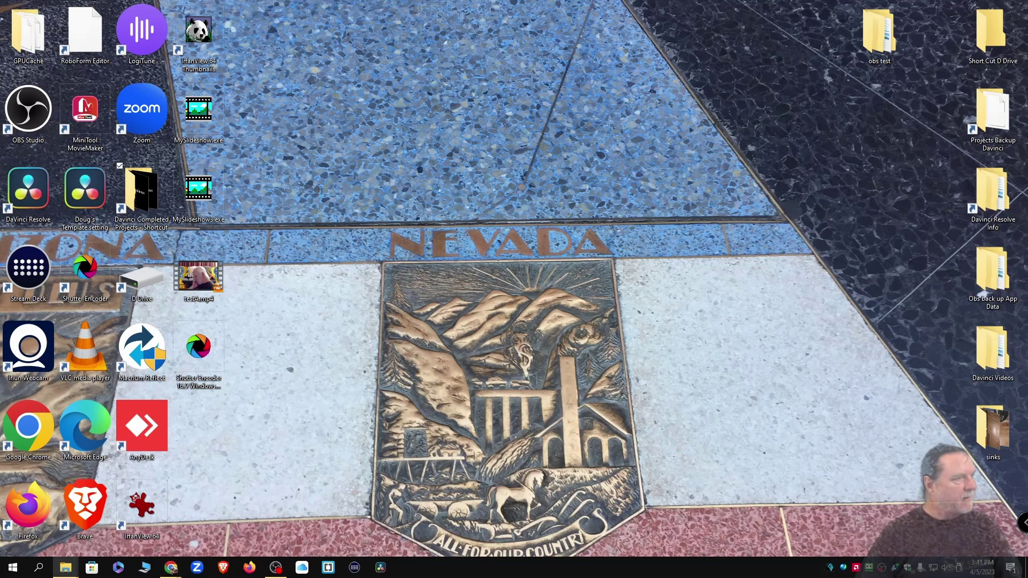
pyautogui.click(66, 567)
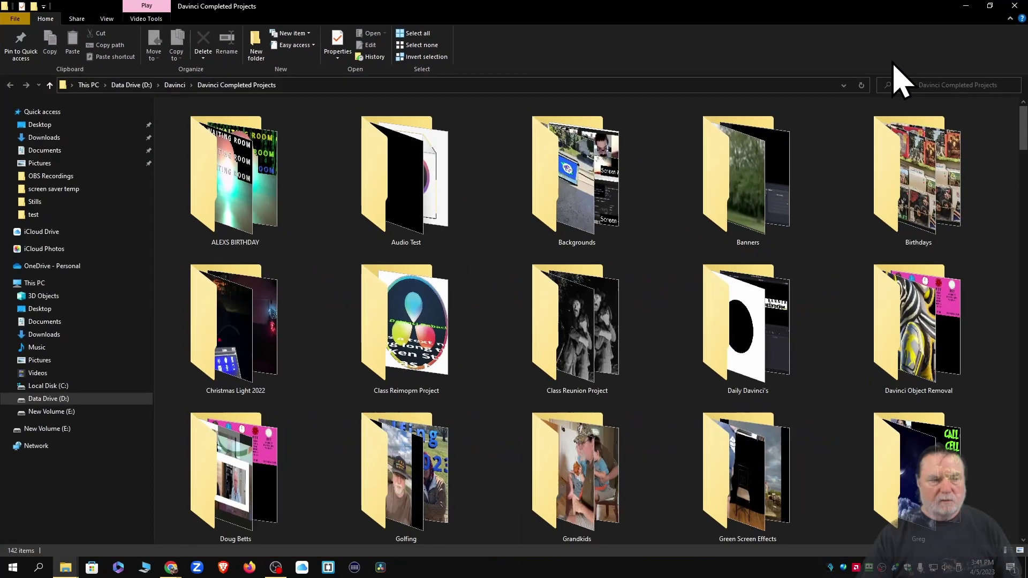
# Open FOUR PLAINS AND TEXT.mp4 from the test folder in VLC, then close Explorer
pyautogui.click(906, 48)
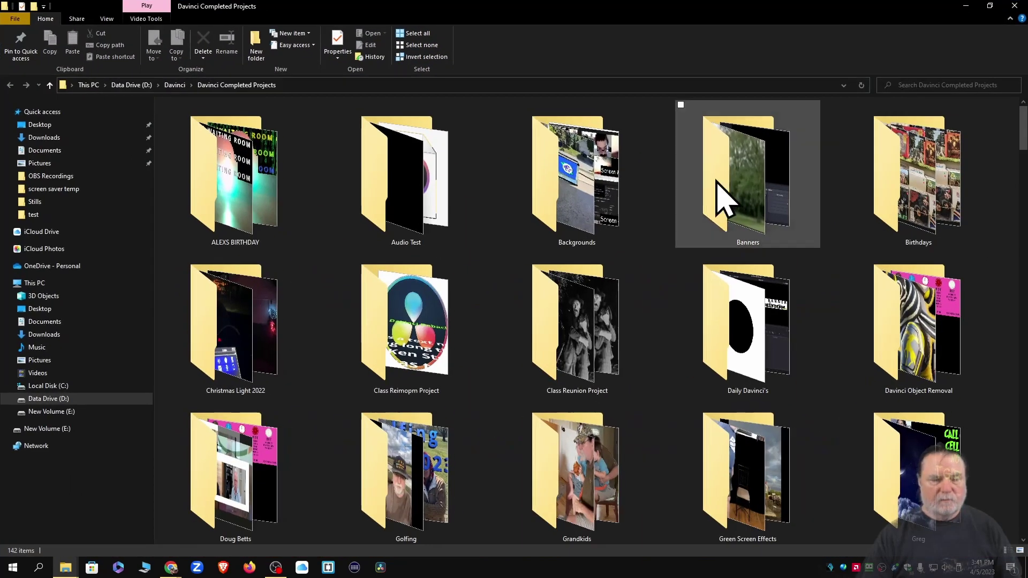
pyautogui.moveTo(723, 200)
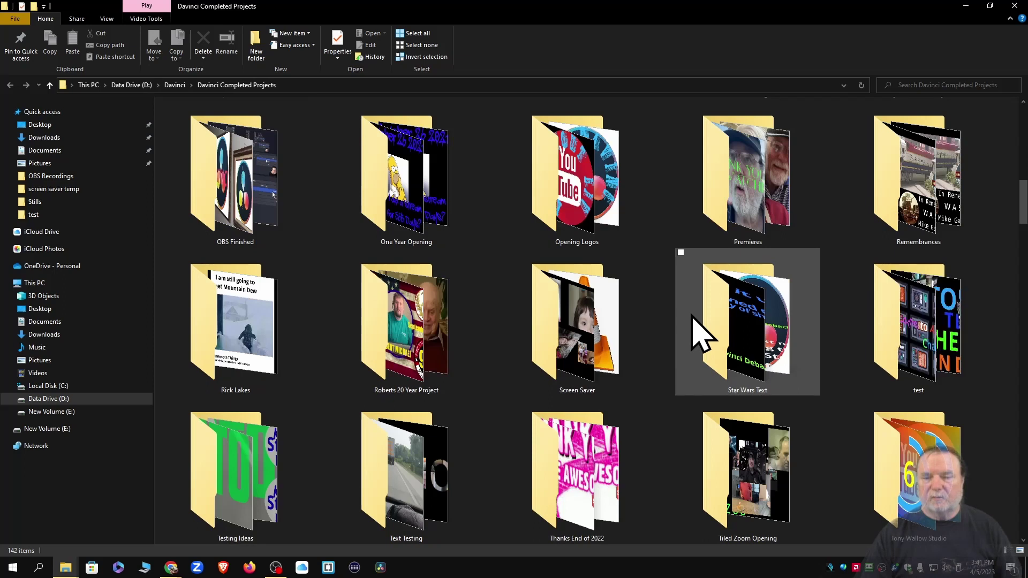
pyautogui.doubleClick(907, 347)
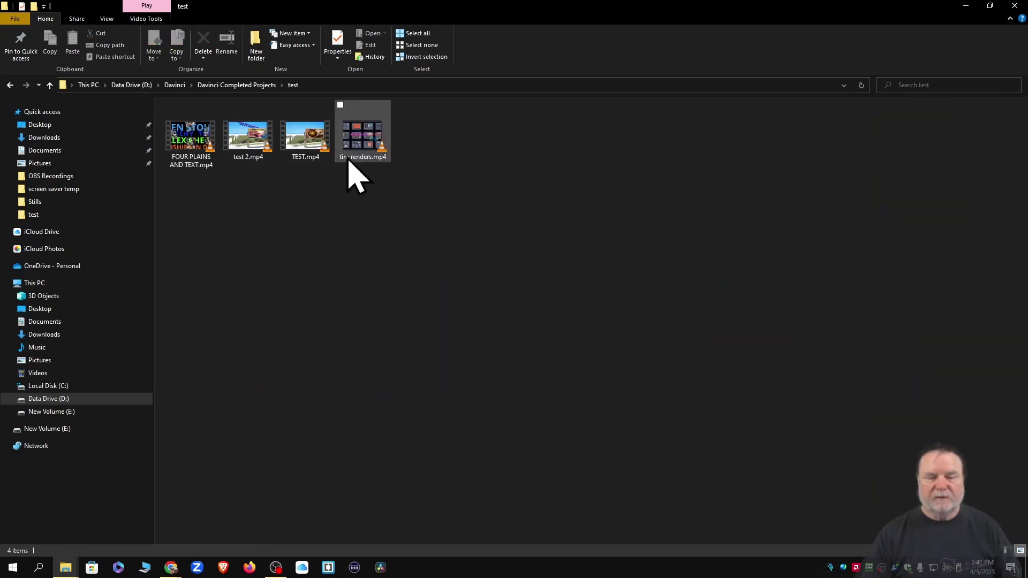
pyautogui.doubleClick(197, 140)
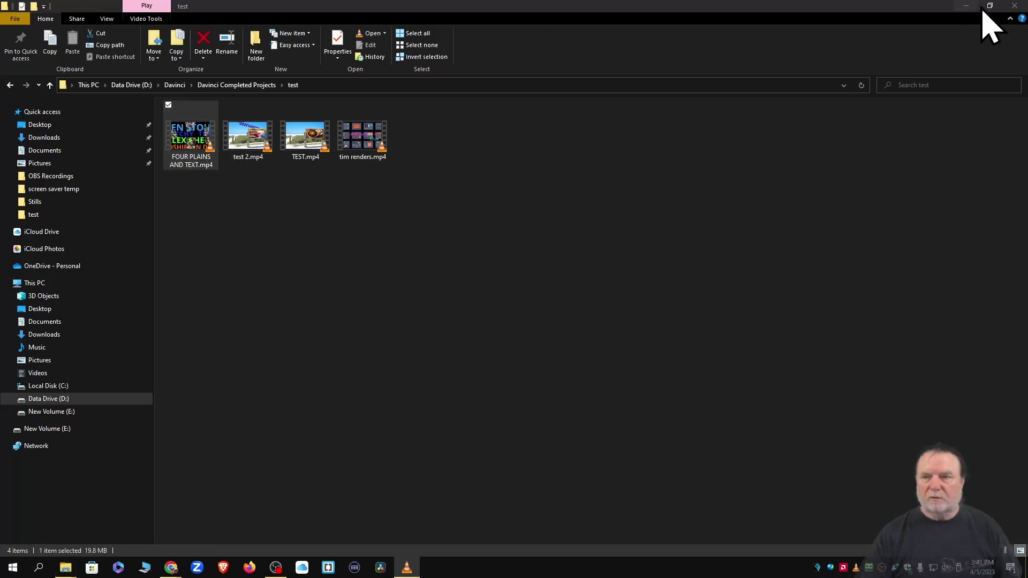
pyautogui.click(1014, 6)
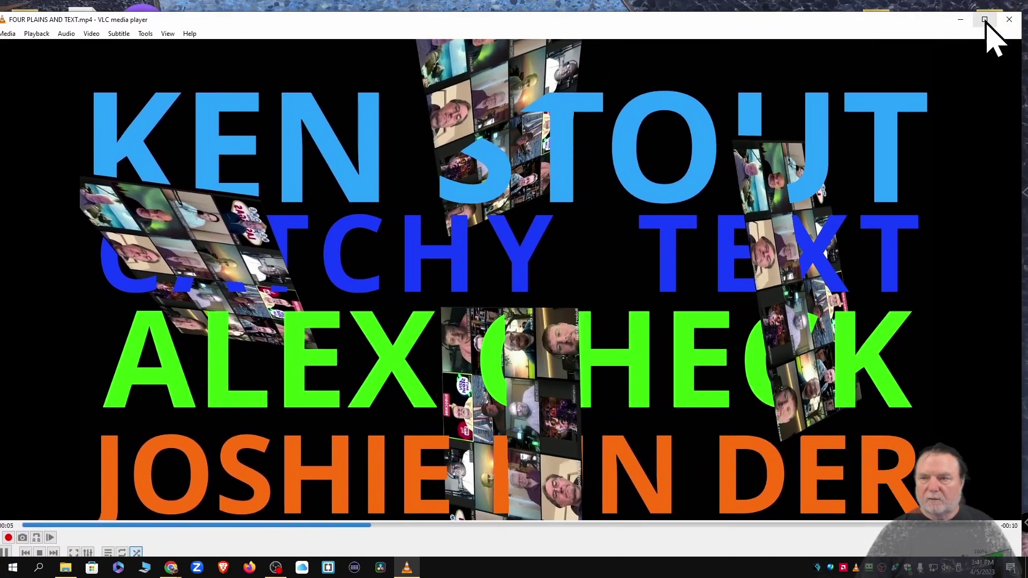
# Maximize VLC and play FOUR PLAINS AND TEXT.mp4 from 00:00, replaying it once finished
pyautogui.click(985, 19)
pyautogui.click(7, 549)
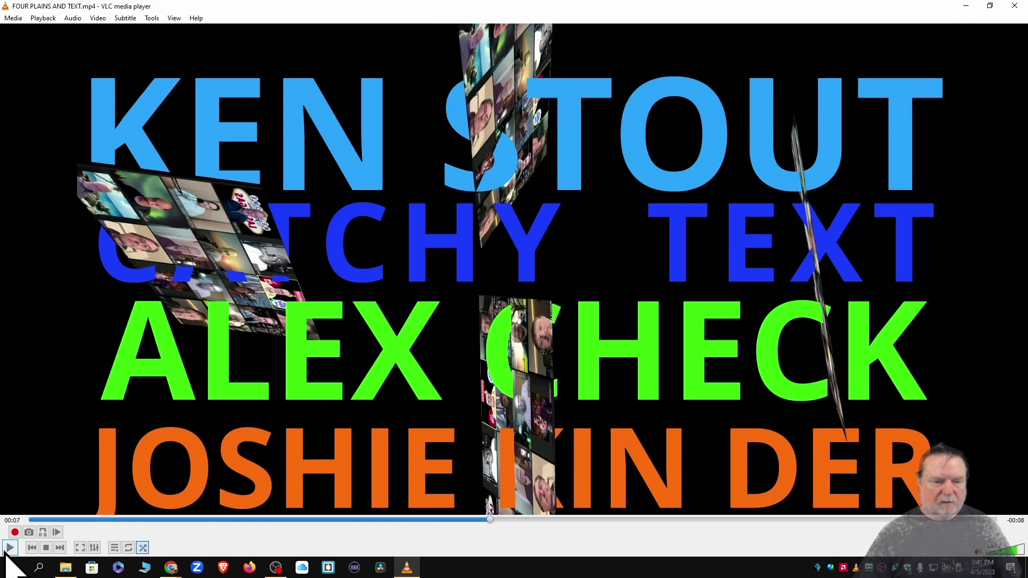
pyautogui.click(30, 519)
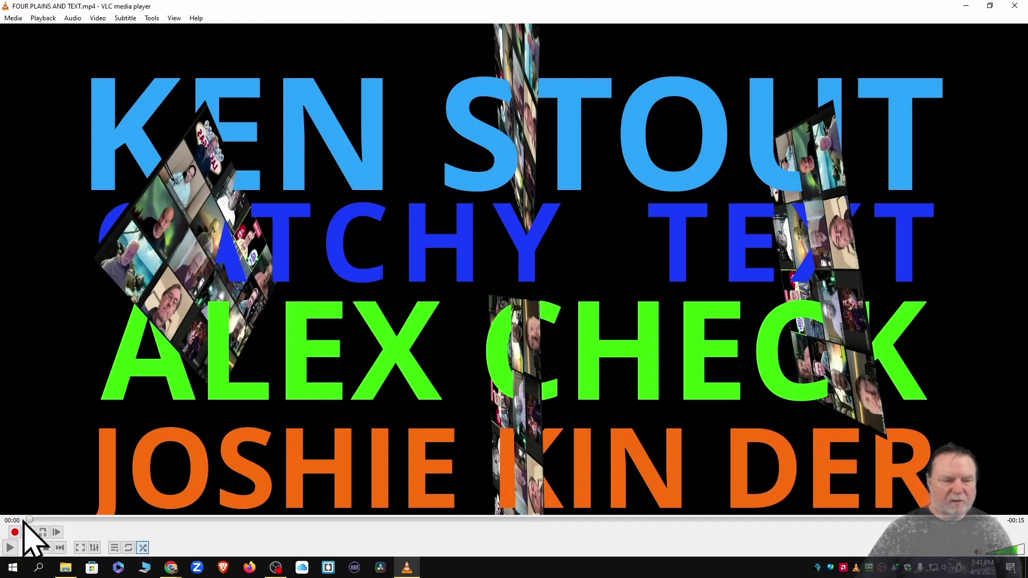
pyautogui.click(25, 520)
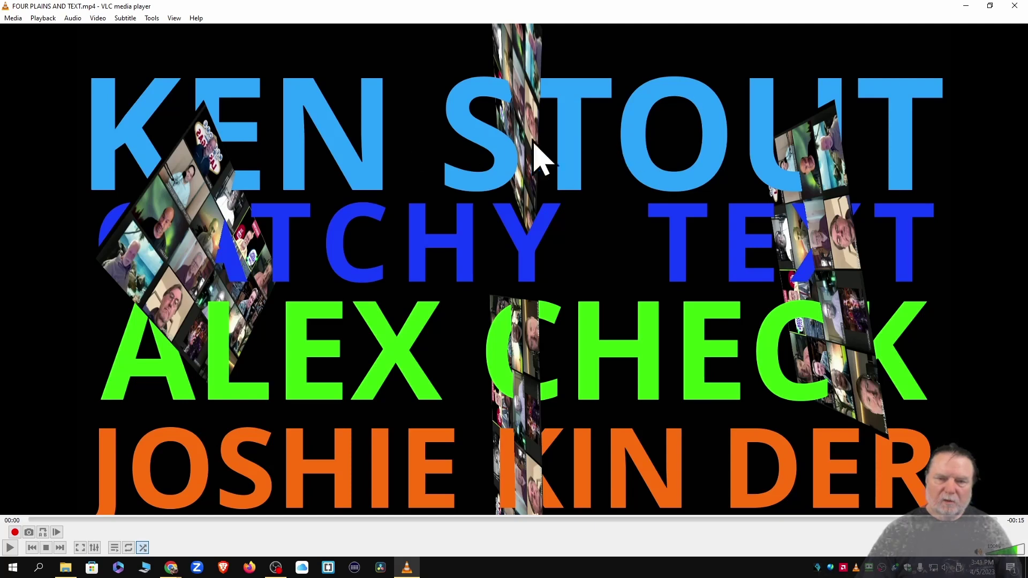
pyautogui.click(10, 548)
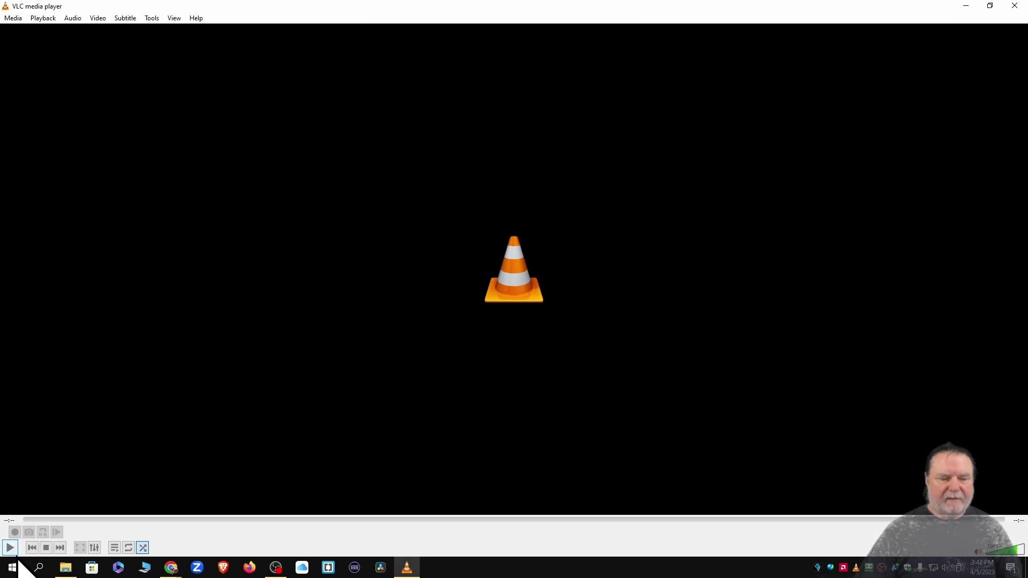
pyautogui.click(9, 552)
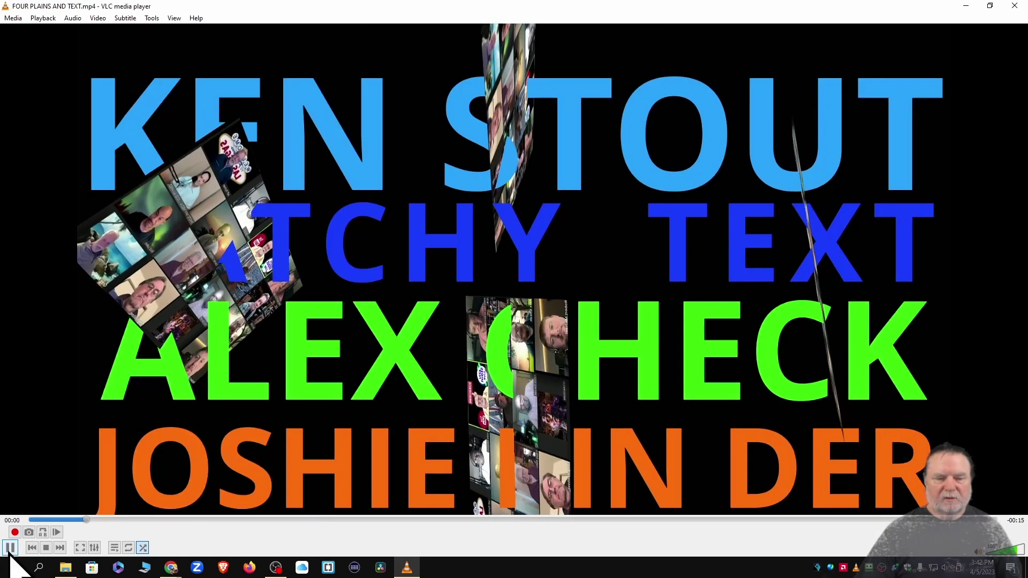